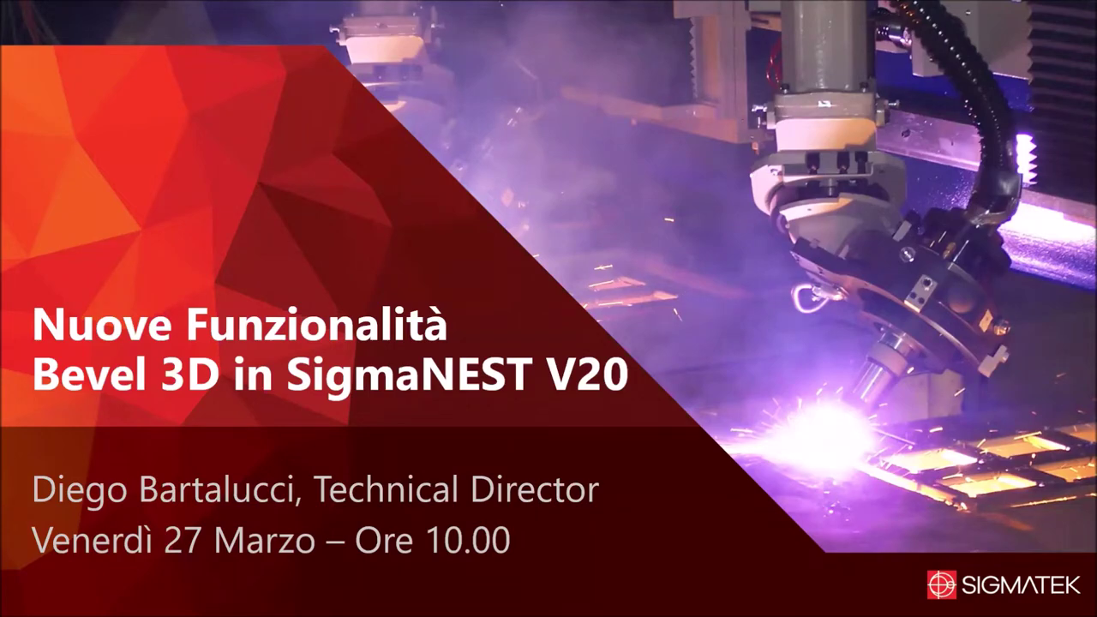
Advance the presentation from the title slide to the Sommario agenda slide.
{"action": "key", "text": "Right"}
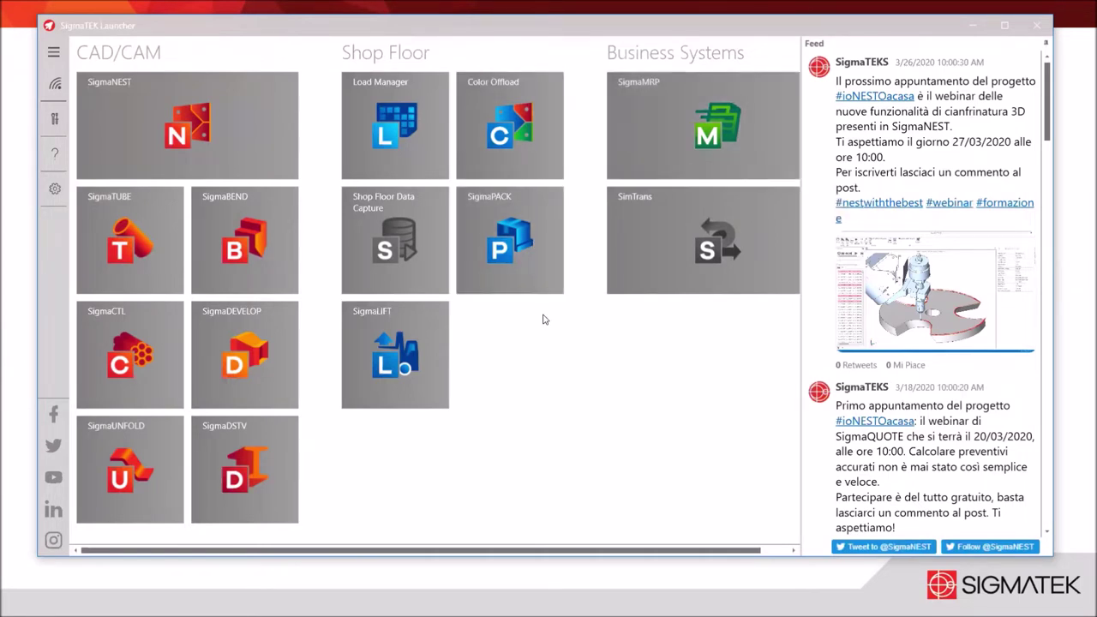
Expand the launcher's navigation pane, browse Strumenti and scroll down through the Feed panel.
{"action": "left_click", "coordinate": [53, 52]}
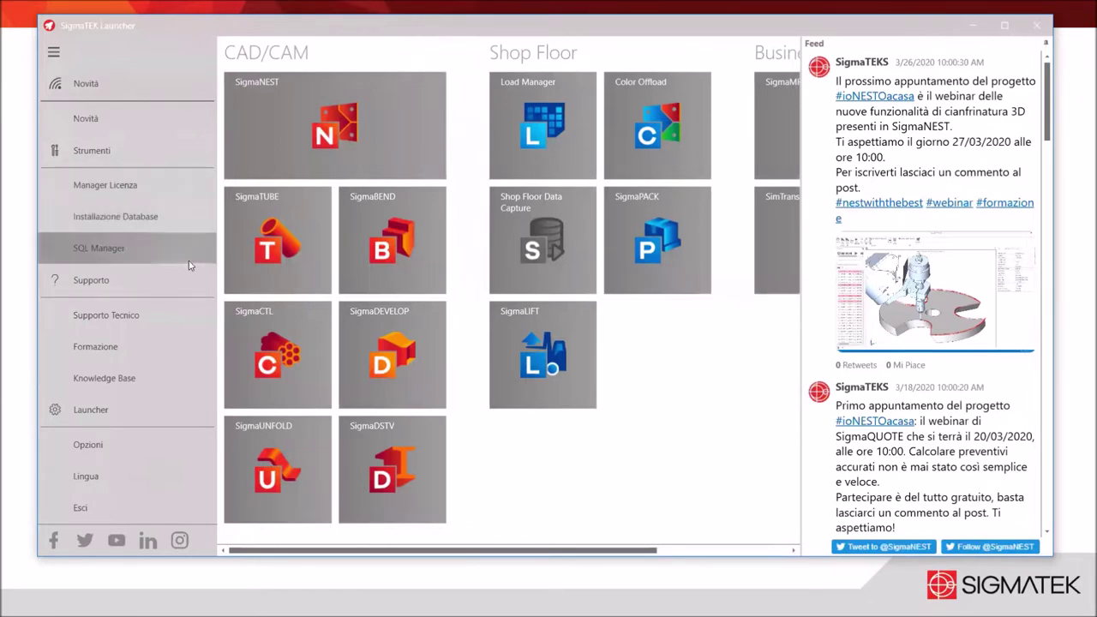
{"action": "left_click", "coordinate": [163, 216]}
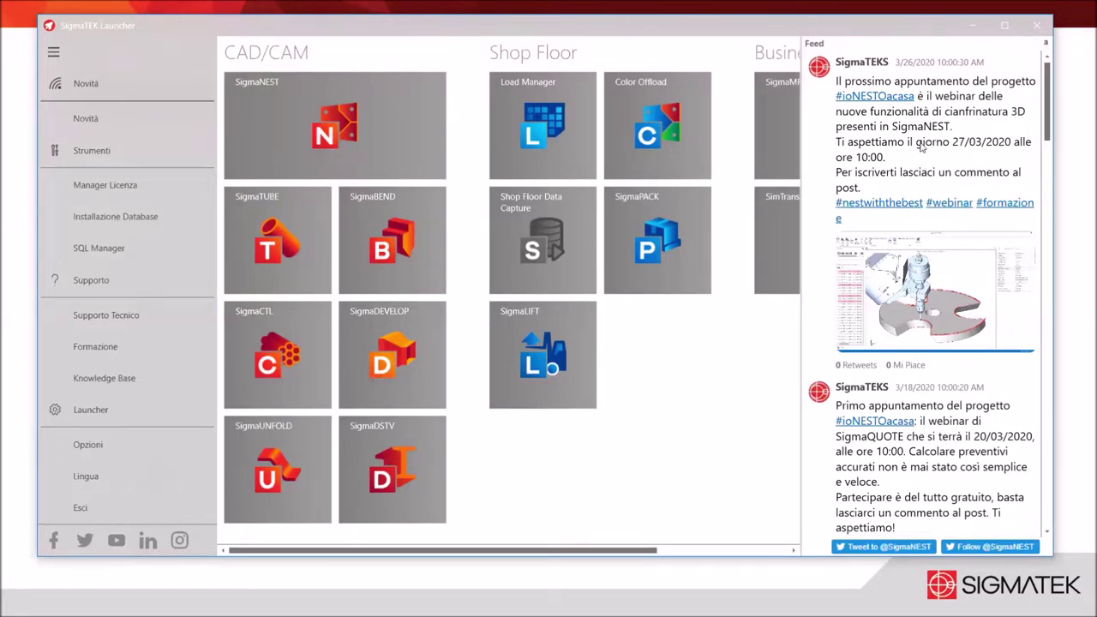
{"action": "scroll", "coordinate": [922, 172], "scroll_direction": "down", "scroll_amount": 1}
{"action": "scroll", "coordinate": [921, 173], "scroll_direction": "down", "scroll_amount": 1}
{"action": "scroll", "coordinate": [921, 180], "scroll_direction": "down", "scroll_amount": 1}
{"action": "scroll", "coordinate": [919, 182], "scroll_direction": "down", "scroll_amount": 2}
{"action": "scroll", "coordinate": [919, 197], "scroll_direction": "down", "scroll_amount": 1}
{"action": "scroll", "coordinate": [919, 221], "scroll_direction": "down", "scroll_amount": 1}
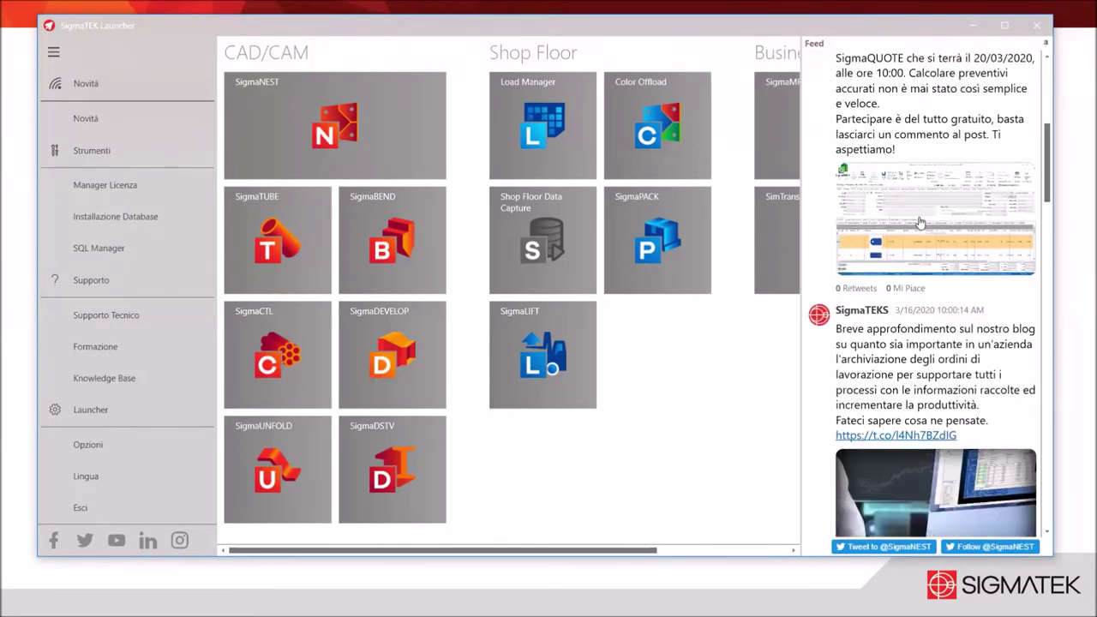
{"action": "scroll", "coordinate": [919, 222], "scroll_direction": "down", "scroll_amount": 1}
{"action": "scroll", "coordinate": [920, 222], "scroll_direction": "down", "scroll_amount": 1}
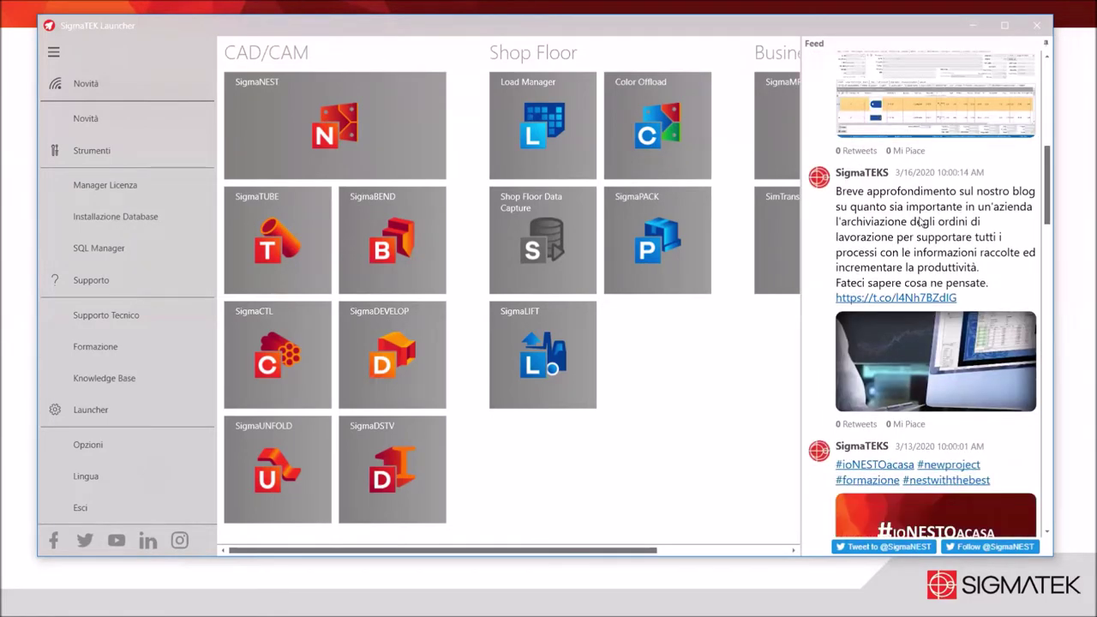
{"action": "scroll", "coordinate": [919, 222], "scroll_direction": "down", "scroll_amount": 1}
{"action": "scroll", "coordinate": [920, 223], "scroll_direction": "down", "scroll_amount": 1}
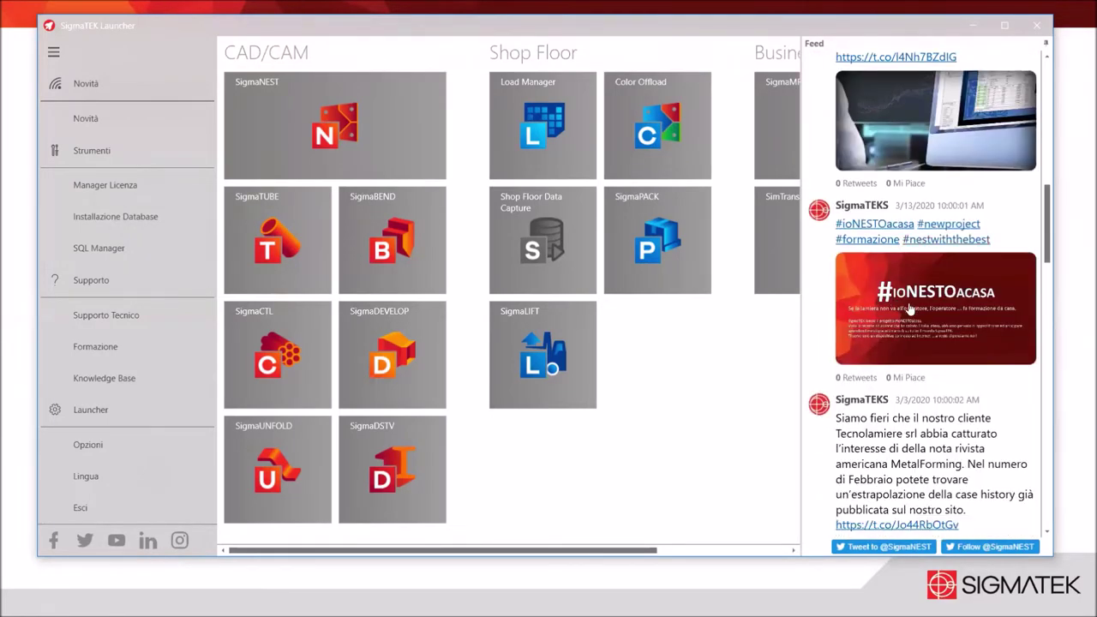
{"action": "scroll", "coordinate": [914, 312], "scroll_direction": "down", "scroll_amount": 1}
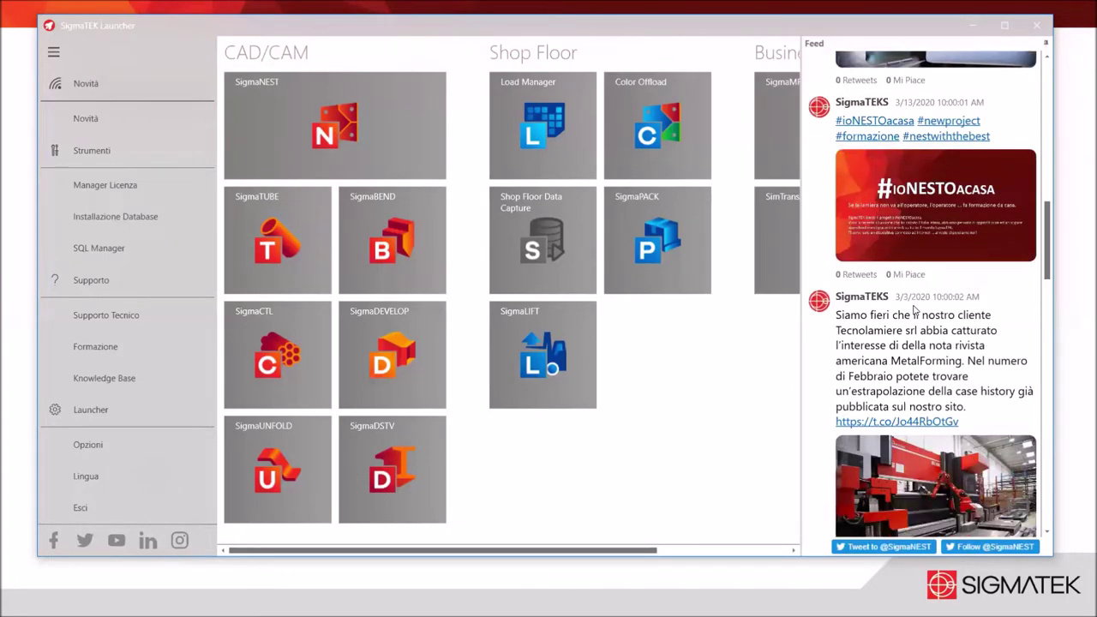
{"action": "scroll", "coordinate": [915, 310], "scroll_direction": "down", "scroll_amount": 1}
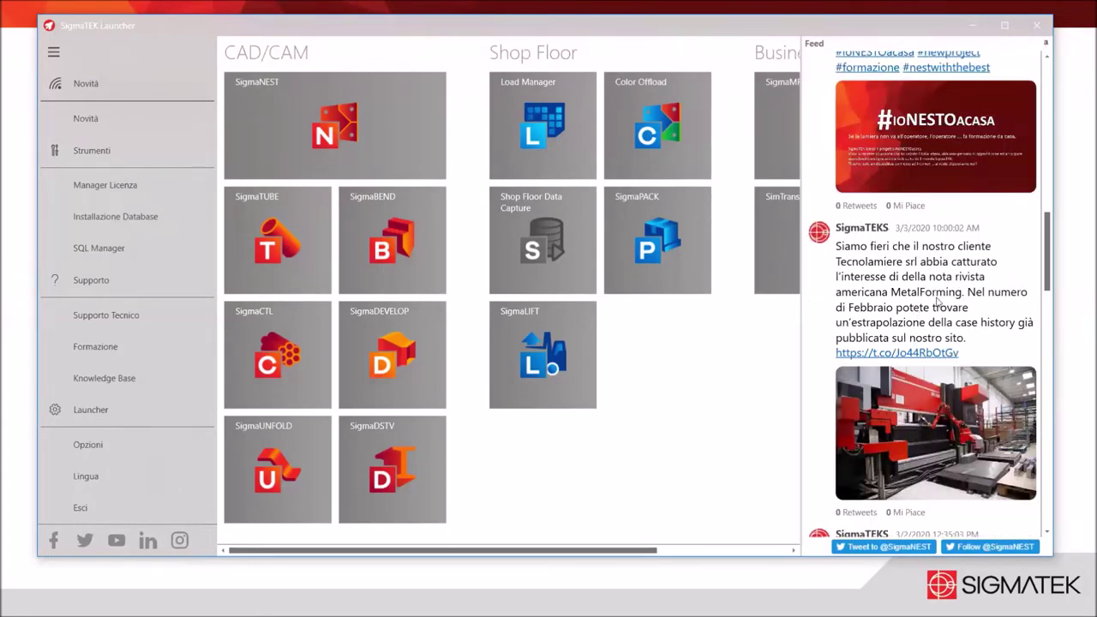
{"action": "scroll", "coordinate": [916, 308], "scroll_direction": "down", "scroll_amount": 1}
{"action": "scroll", "coordinate": [930, 302], "scroll_direction": "down", "scroll_amount": 2}
{"action": "scroll", "coordinate": [925, 310], "scroll_direction": "down", "scroll_amount": 1}
{"action": "scroll", "coordinate": [924, 313], "scroll_direction": "down", "scroll_amount": 2}
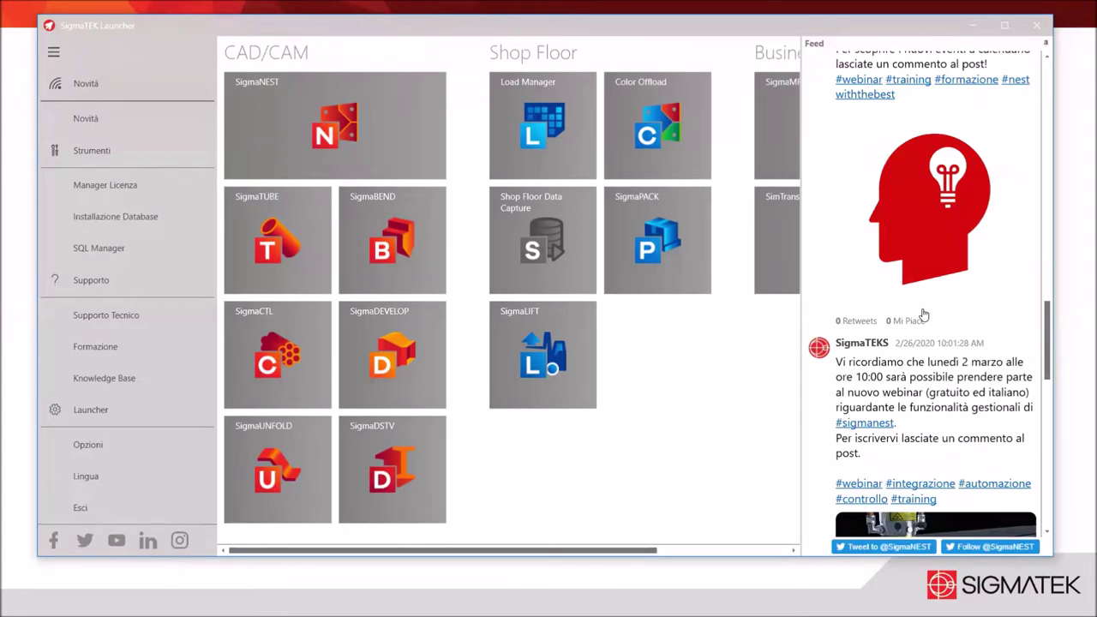
{"action": "scroll", "coordinate": [922, 317], "scroll_direction": "down", "scroll_amount": 3}
{"action": "scroll", "coordinate": [918, 321], "scroll_direction": "down", "scroll_amount": 1}
{"action": "scroll", "coordinate": [918, 322], "scroll_direction": "down", "scroll_amount": 1}
{"action": "scroll", "coordinate": [919, 321], "scroll_direction": "down", "scroll_amount": 1}
{"action": "scroll", "coordinate": [918, 322], "scroll_direction": "down", "scroll_amount": 1}
{"action": "scroll", "coordinate": [919, 323], "scroll_direction": "down", "scroll_amount": 1}
{"action": "scroll", "coordinate": [919, 323], "scroll_direction": "down", "scroll_amount": 1}
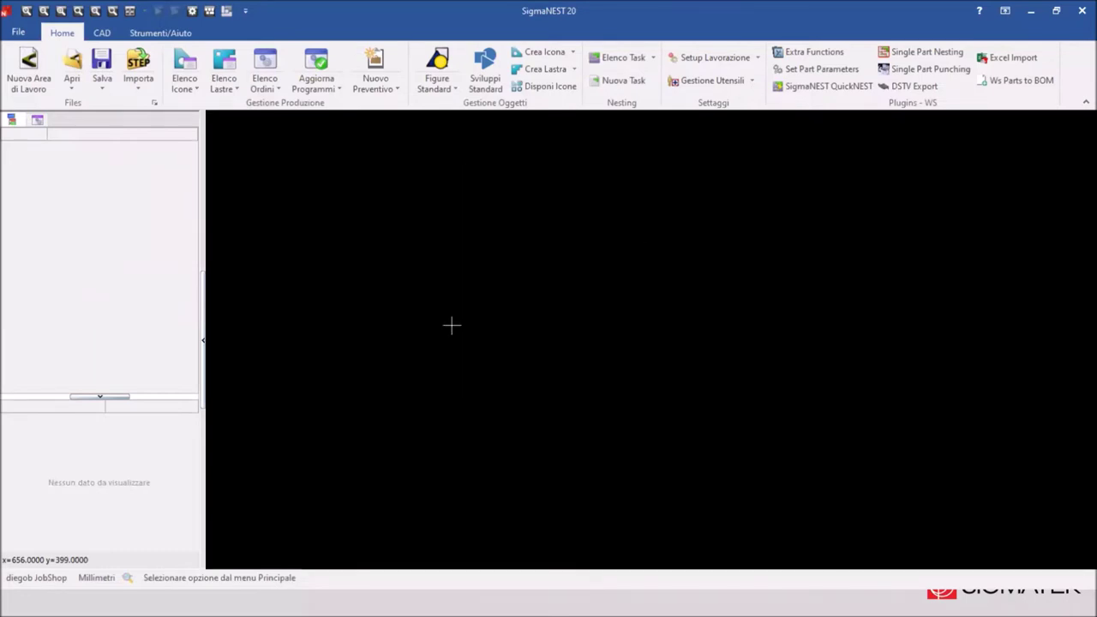
Open the recent workspace Bevel - Simple.ws and open part P9 on its own for editing.
{"action": "left_click", "coordinate": [70, 81]}
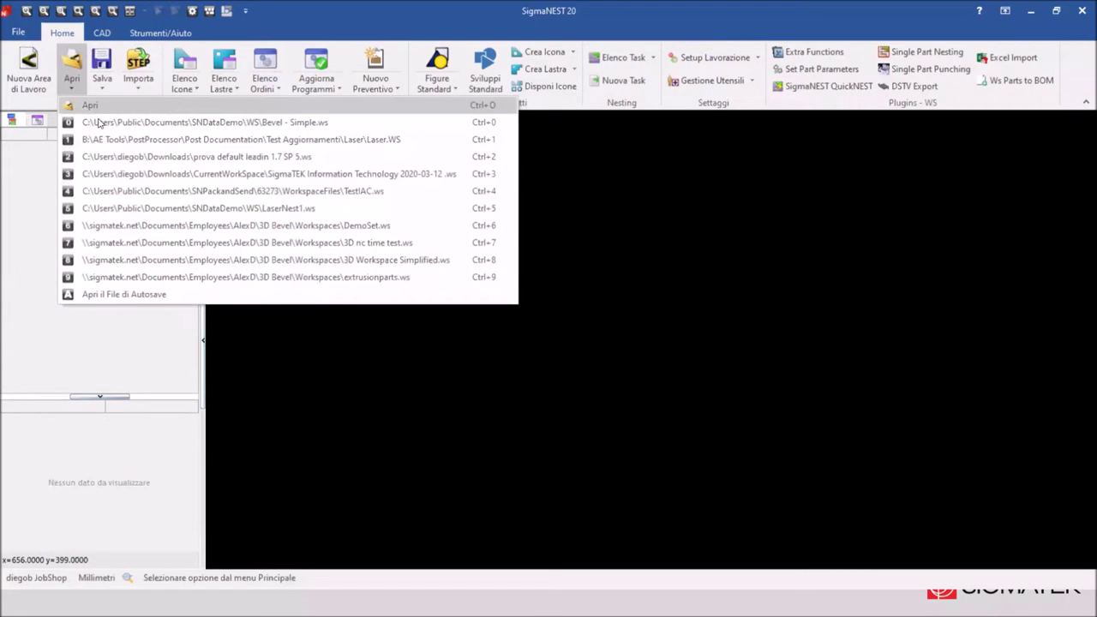
{"action": "left_click", "coordinate": [97, 121]}
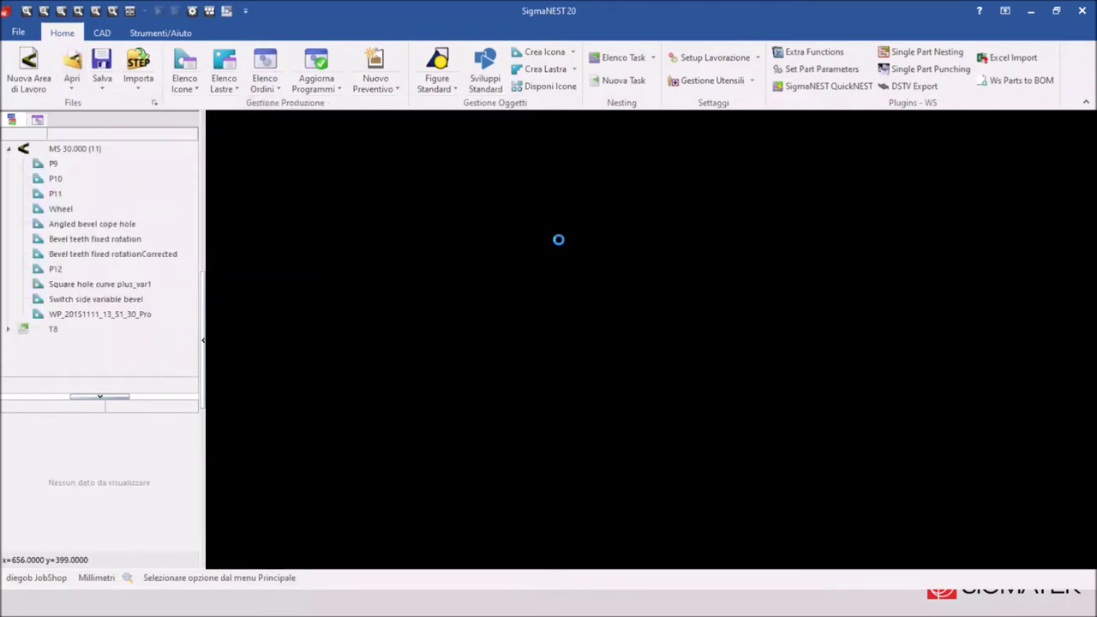
{"action": "middle_click_drag", "start_coordinate": [517, 308], "coordinate": [683, 263]}
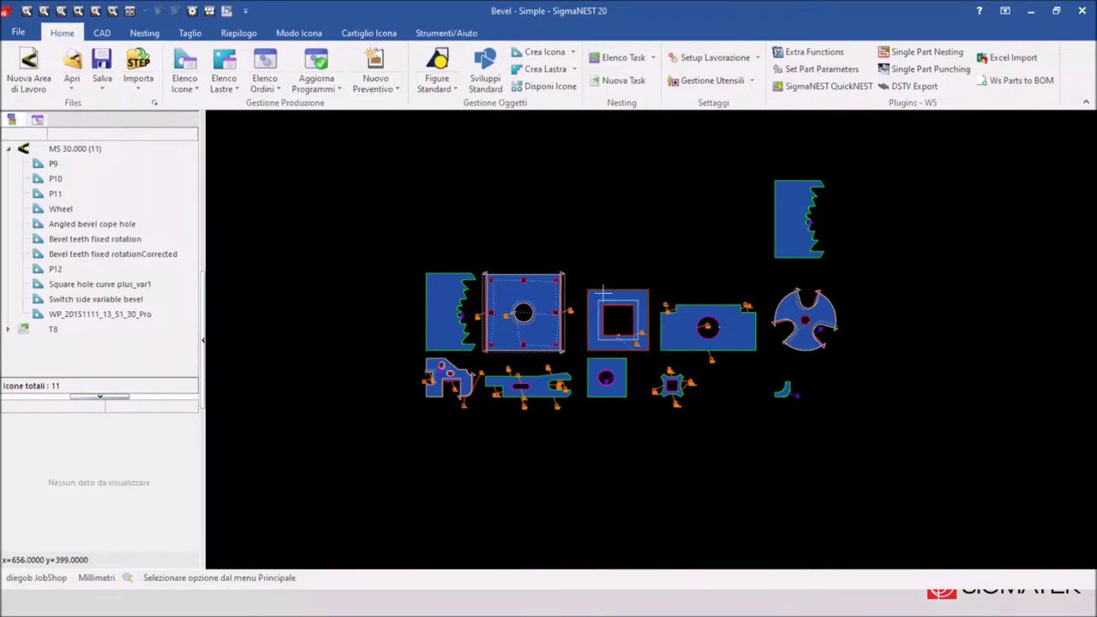
{"action": "scroll", "coordinate": [634, 386], "scroll_direction": "up", "scroll_amount": 1}
{"action": "scroll", "coordinate": [637, 392], "scroll_direction": "up", "scroll_amount": 1}
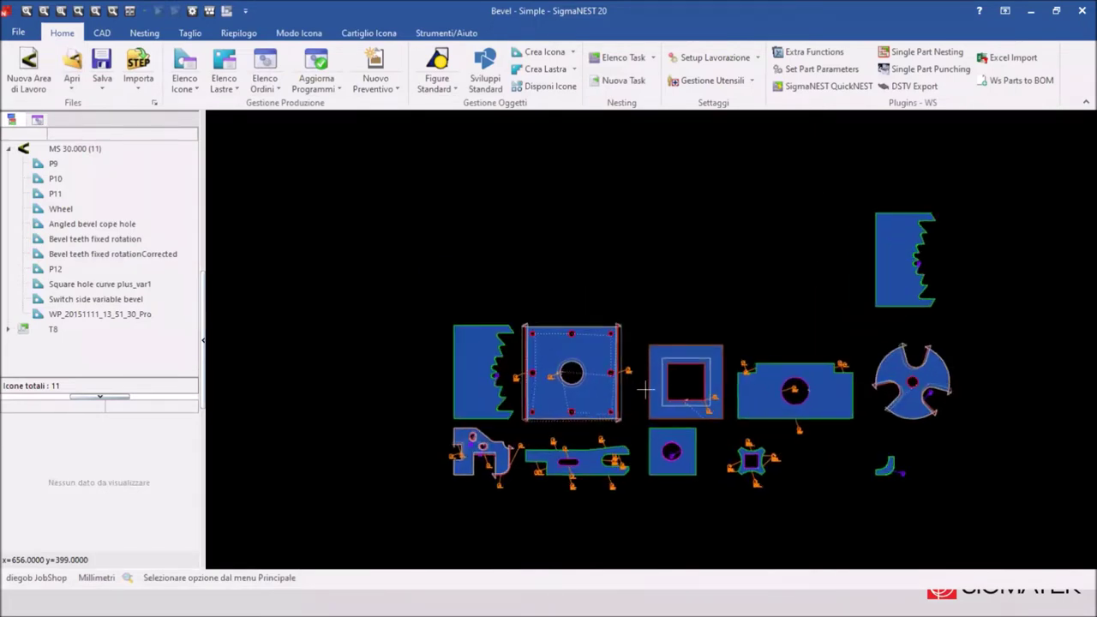
{"action": "scroll", "coordinate": [639, 390], "scroll_direction": "up", "scroll_amount": 1}
{"action": "scroll", "coordinate": [647, 389], "scroll_direction": "up", "scroll_amount": 1}
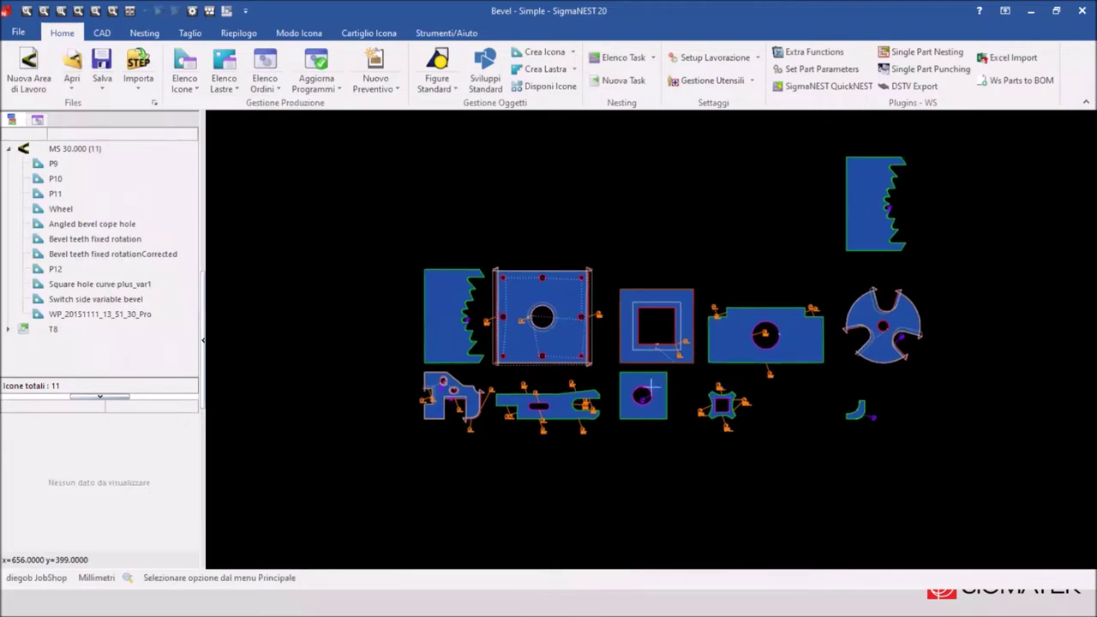
{"action": "double_click", "coordinate": [785, 342]}
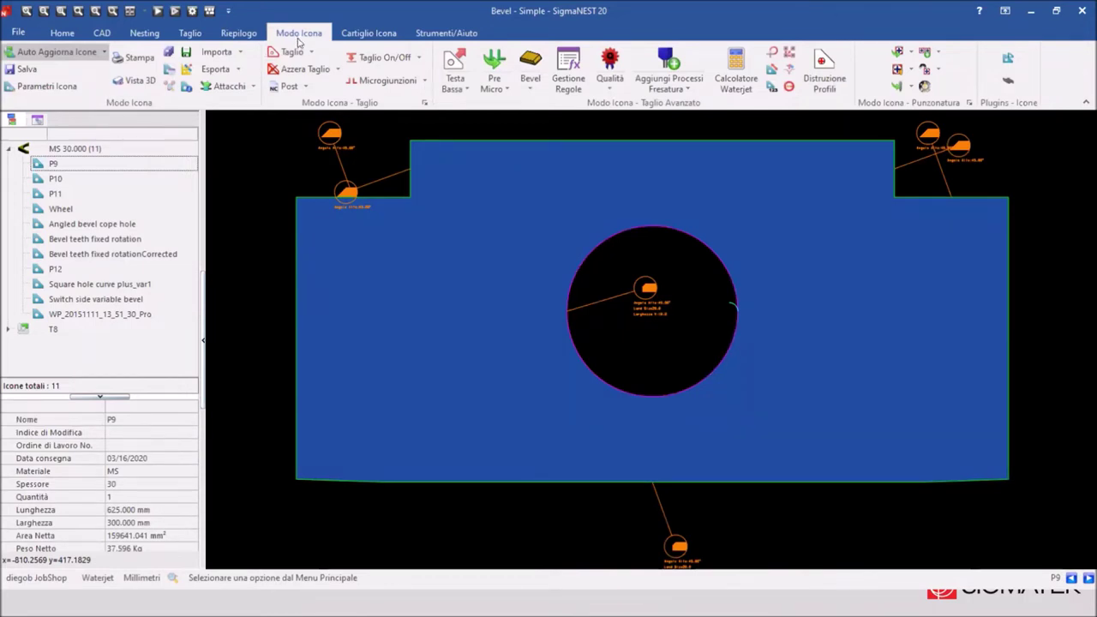
Display part P9 as a 3D solid with Vista 3D.
{"action": "left_click", "coordinate": [143, 83]}
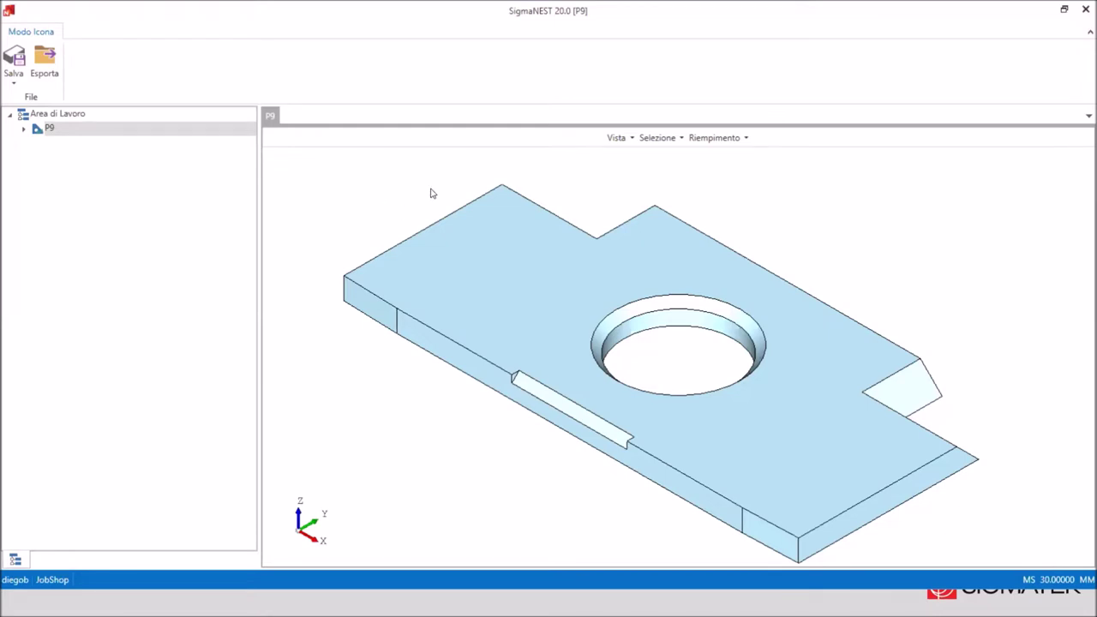
Orbit and zoom around P9's bevelled hole and notch, then start exporting it as P9.stp.
{"action": "left_click", "coordinate": [538, 396]}
{"action": "middle_click_drag", "start_coordinate": [538, 396], "coordinate": [544, 391]}
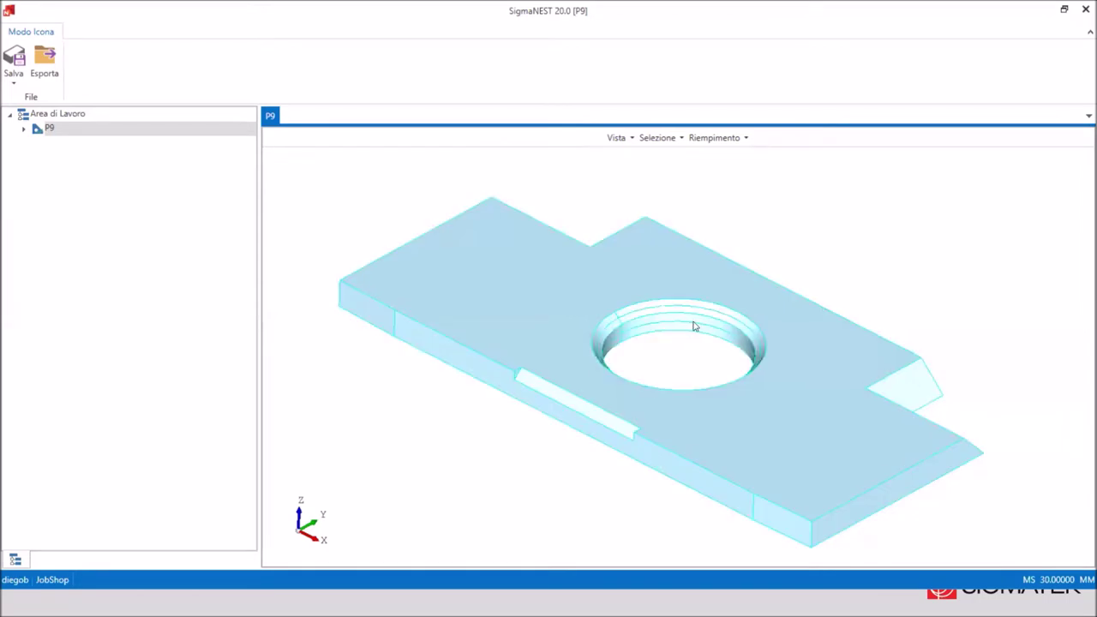
{"action": "mouse_move", "coordinate": [940, 467]}
{"action": "middle_mouse_down"}
{"action": "mouse_move", "coordinate": [887, 486]}
{"action": "mouse_move", "coordinate": [759, 483]}
{"action": "middle_mouse_up"}
{"action": "mouse_move", "coordinate": [657, 448]}
{"action": "middle_mouse_down"}
{"action": "mouse_move", "coordinate": [636, 465]}
{"action": "mouse_move", "coordinate": [660, 450]}
{"action": "mouse_move", "coordinate": [731, 452]}
{"action": "middle_mouse_up"}
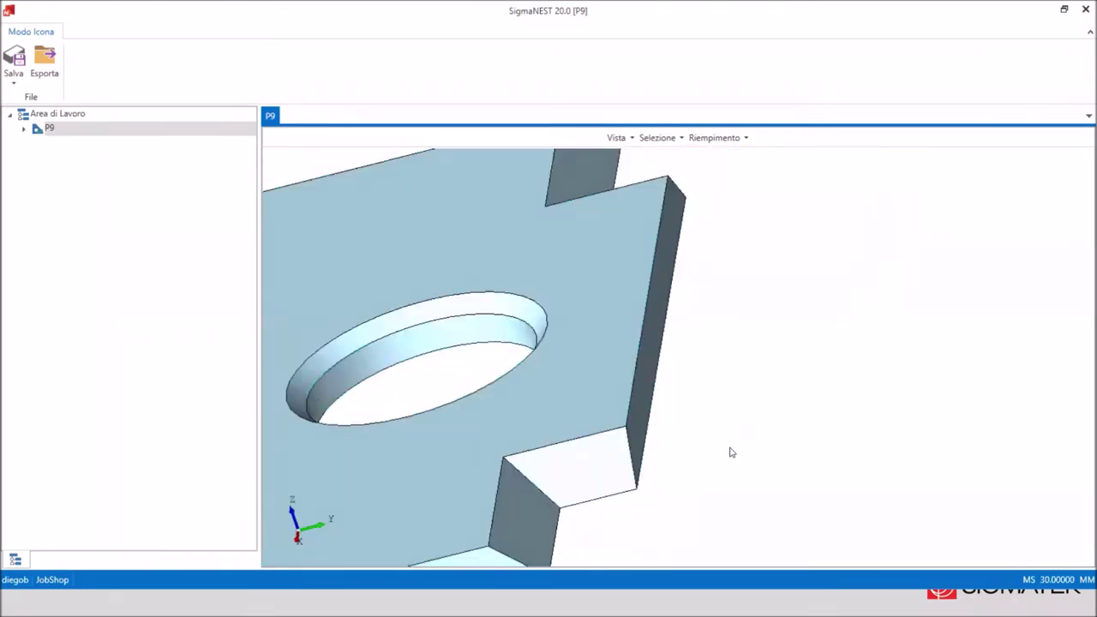
{"action": "middle_click", "coordinate": [730, 453]}
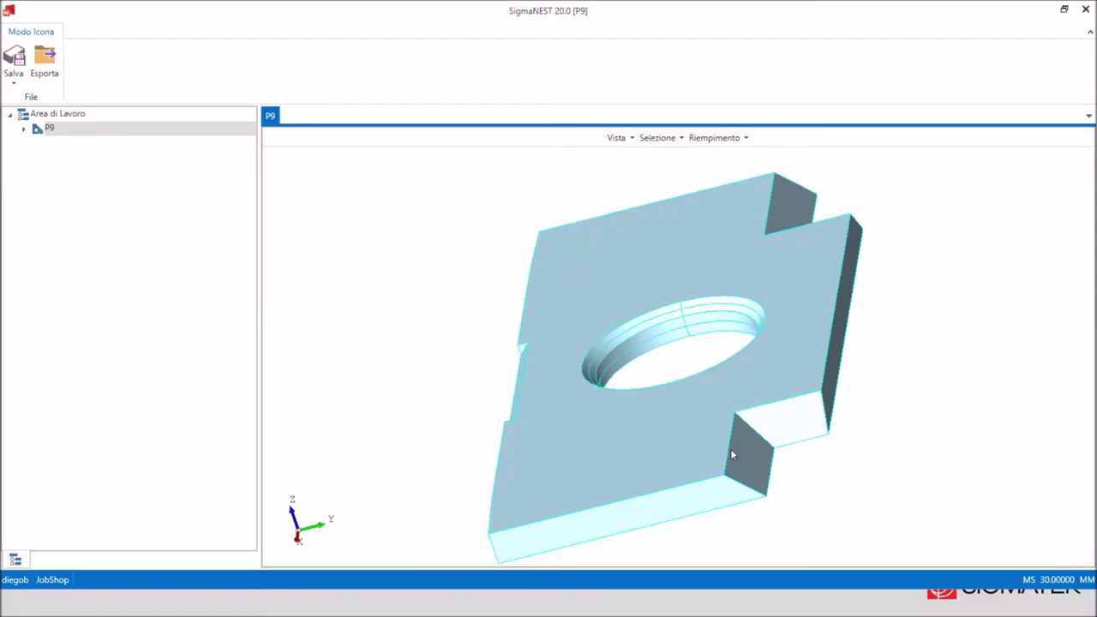
{"action": "middle_click_drag", "start_coordinate": [536, 455], "coordinate": [626, 455]}
{"action": "scroll", "coordinate": [525, 442], "scroll_direction": "up", "scroll_amount": 3}
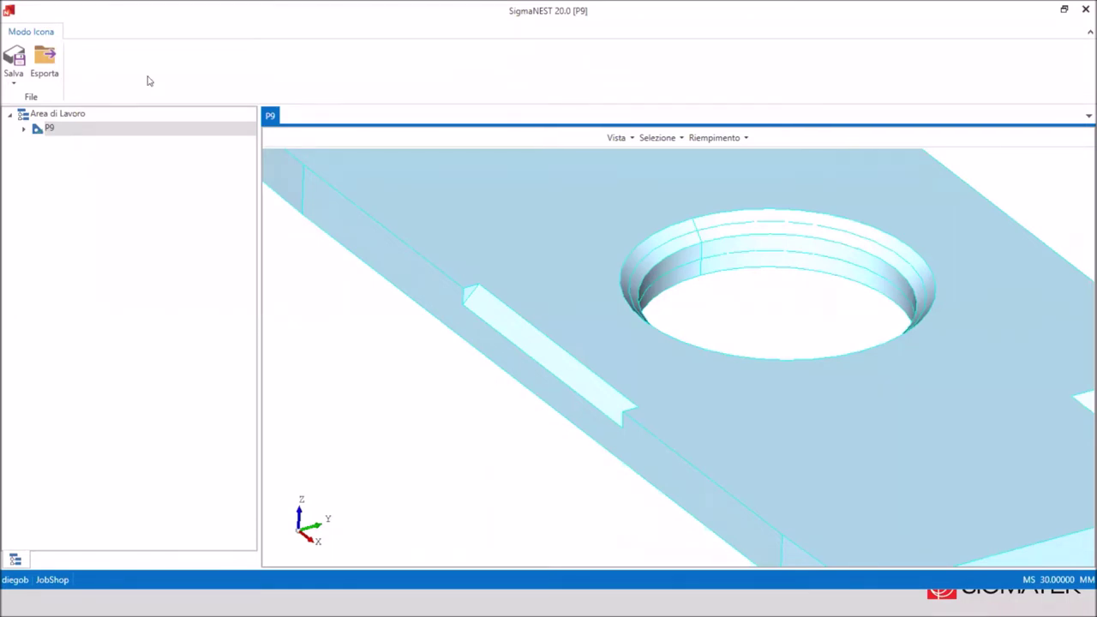
{"action": "left_click", "coordinate": [47, 74]}
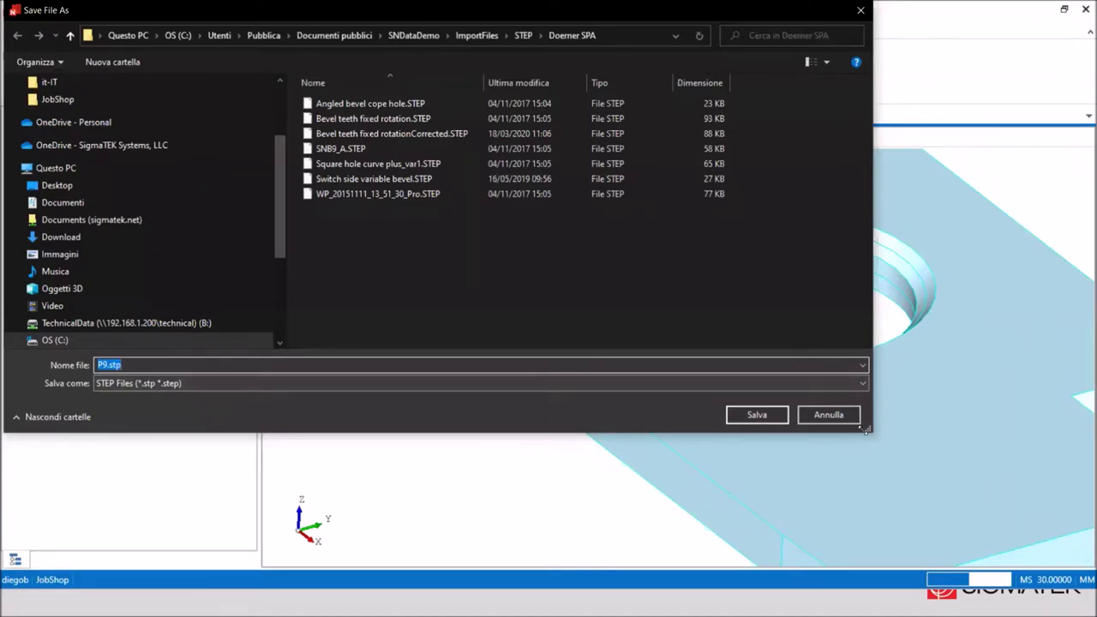
Cancel the P9.stp STEP export in the Save File As dialog.
{"action": "left_click", "coordinate": [828, 414]}
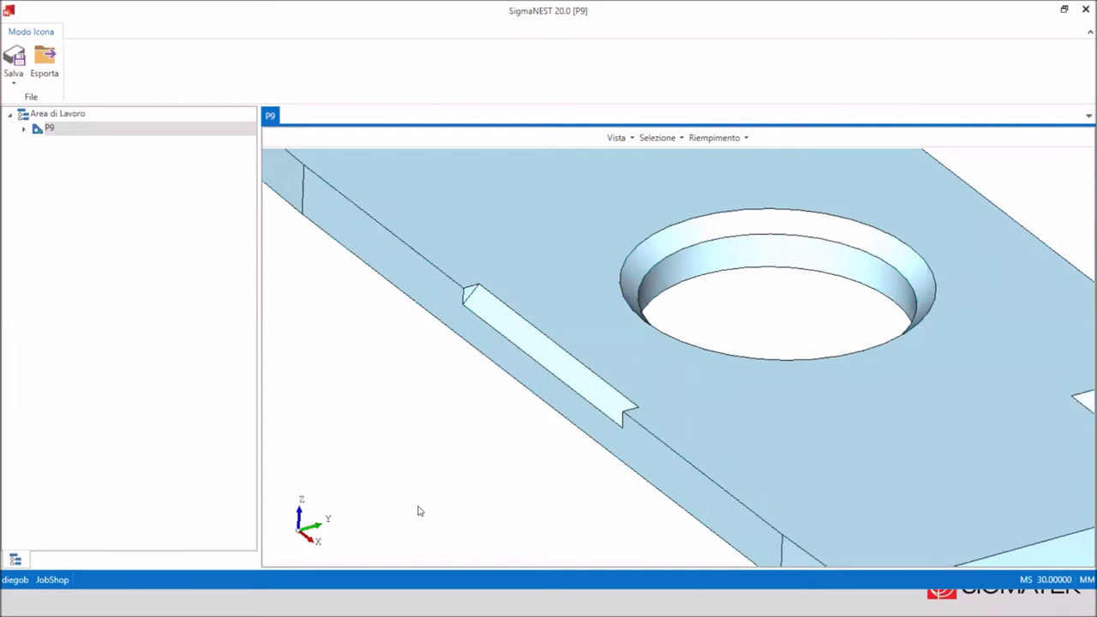
Zoom out and tilt the view to see P9's bevelled hole, notch and edge slot.
{"action": "scroll", "coordinate": [419, 506], "scroll_direction": "down", "scroll_amount": 3}
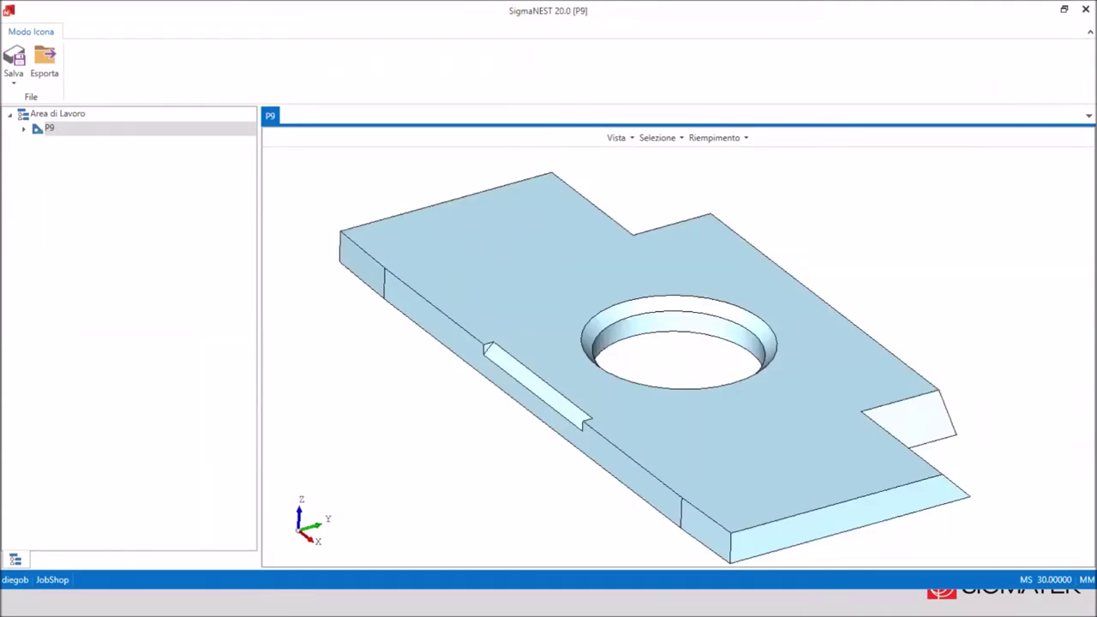
{"action": "middle_click_drag", "start_coordinate": [551, 290], "coordinate": [548, 366]}
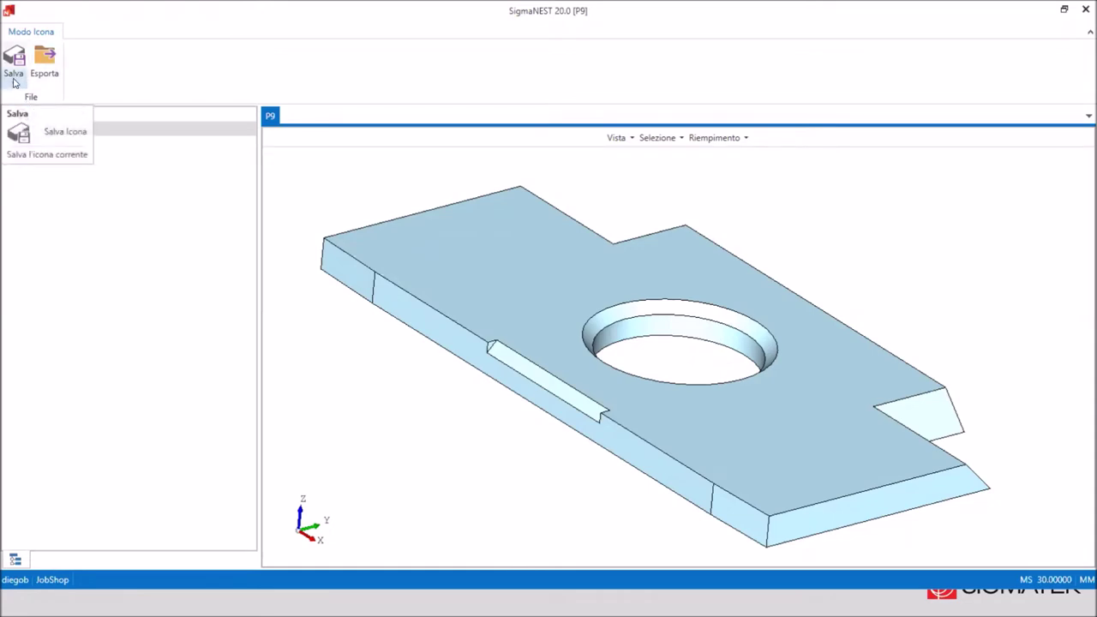
Select P9 in the part tree and expand it to show its properties and machining.
{"action": "left_click", "coordinate": [12, 83]}
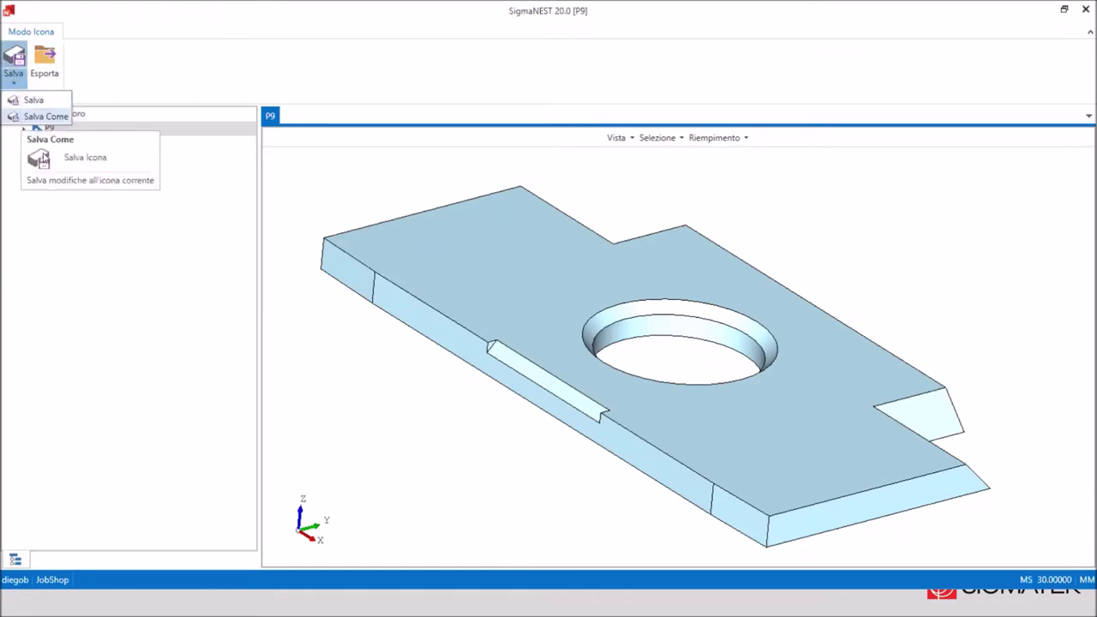
{"action": "left_click", "coordinate": [78, 241]}
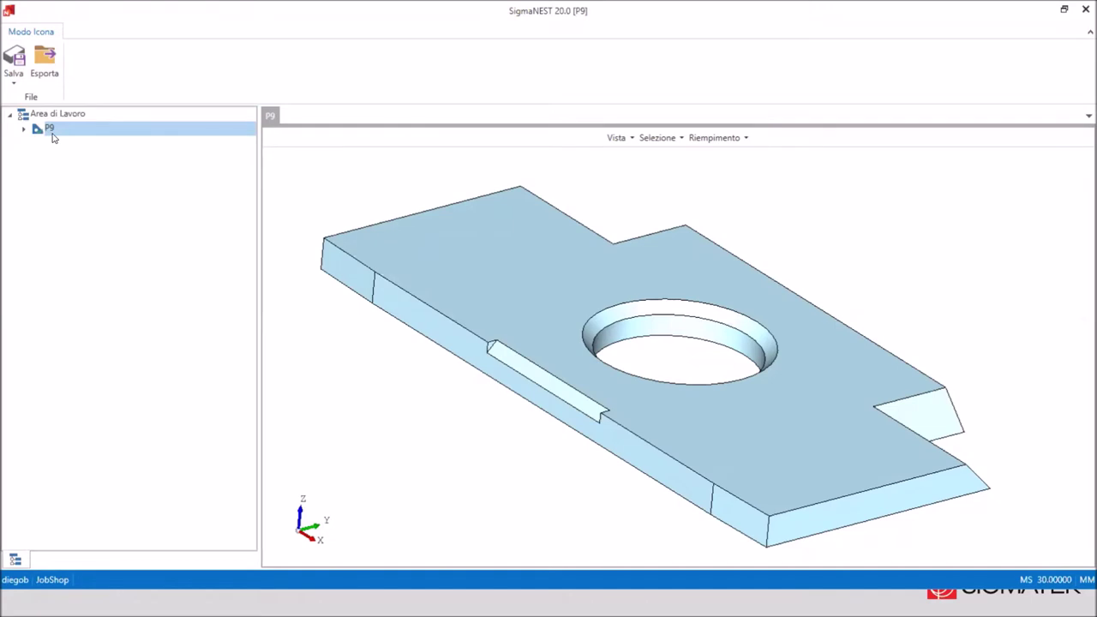
{"action": "left_click", "coordinate": [24, 129]}
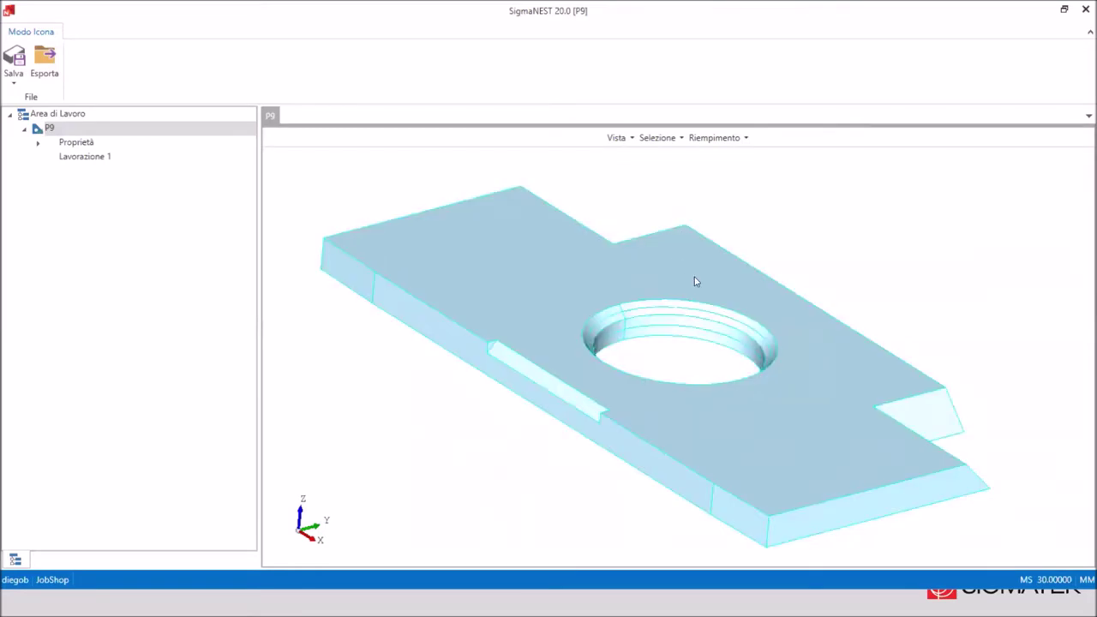
Orbit P9 from a close top view back to isometric, ending at a steeper overhead angle.
{"action": "mouse_move", "coordinate": [707, 338]}
{"action": "middle_mouse_down"}
{"action": "mouse_move", "coordinate": [749, 348]}
{"action": "mouse_move", "coordinate": [633, 326]}
{"action": "middle_mouse_up"}
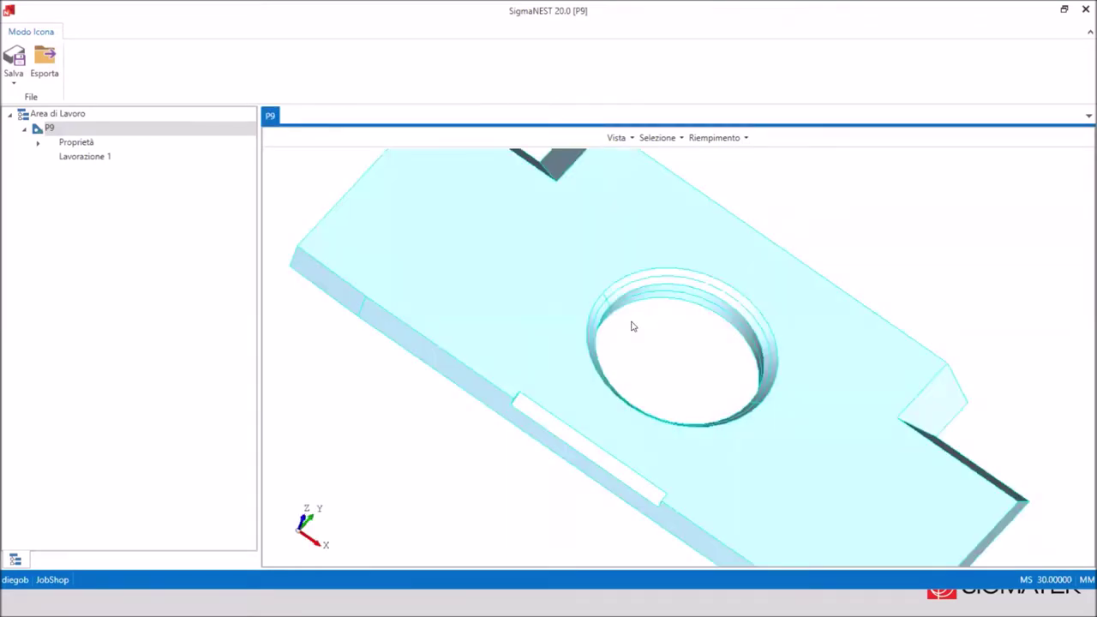
{"action": "key", "text": "Home"}
{"action": "mouse_move", "coordinate": [644, 317]}
{"action": "middle_mouse_down"}
{"action": "mouse_move", "coordinate": [663, 372]}
{"action": "mouse_move", "coordinate": [693, 333]}
{"action": "mouse_move", "coordinate": [680, 331]}
{"action": "middle_mouse_up"}
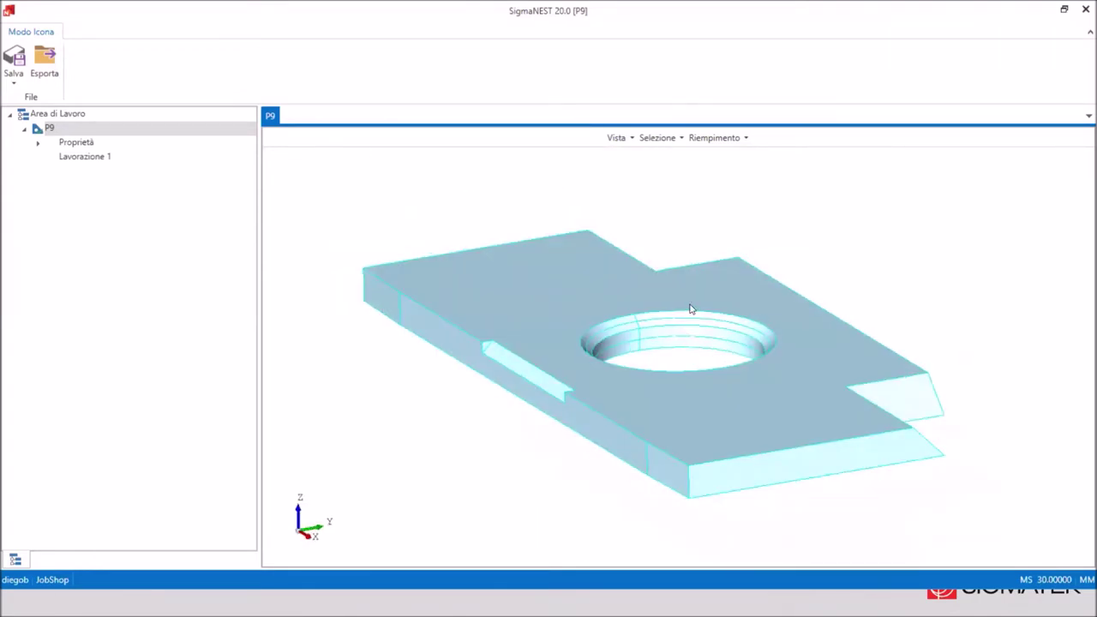
{"action": "mouse_move", "coordinate": [702, 295]}
{"action": "middle_mouse_down"}
{"action": "mouse_move", "coordinate": [697, 318]}
{"action": "mouse_move", "coordinate": [722, 387]}
{"action": "mouse_move", "coordinate": [661, 384]}
{"action": "mouse_move", "coordinate": [661, 277]}
{"action": "middle_mouse_up"}
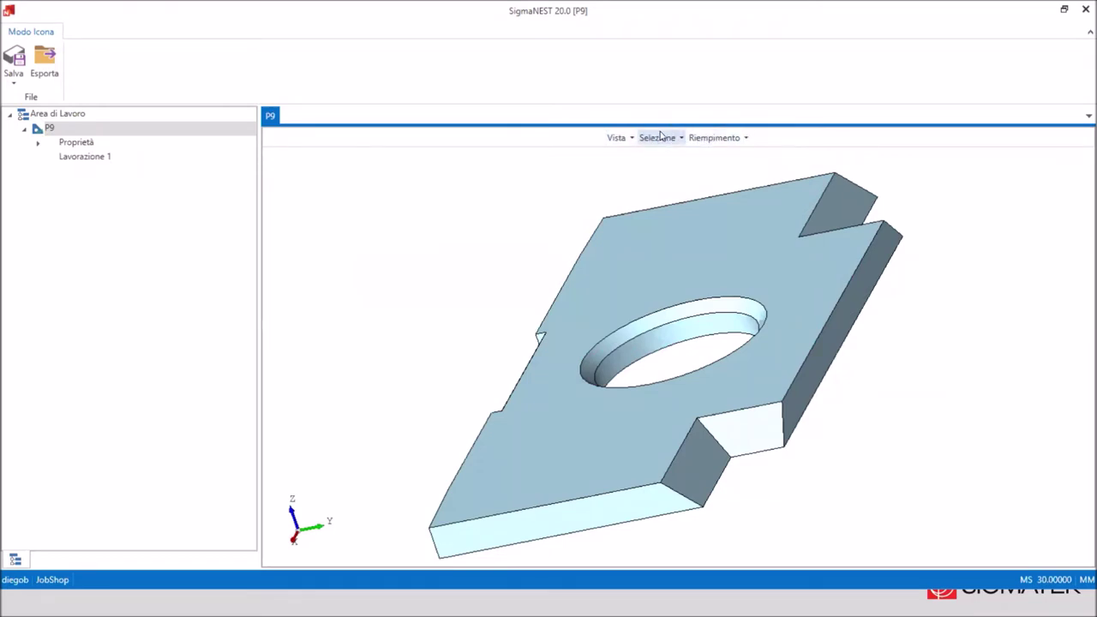
Open the Vista dropdown of standard views above the 3D viewport.
{"action": "left_click", "coordinate": [617, 137]}
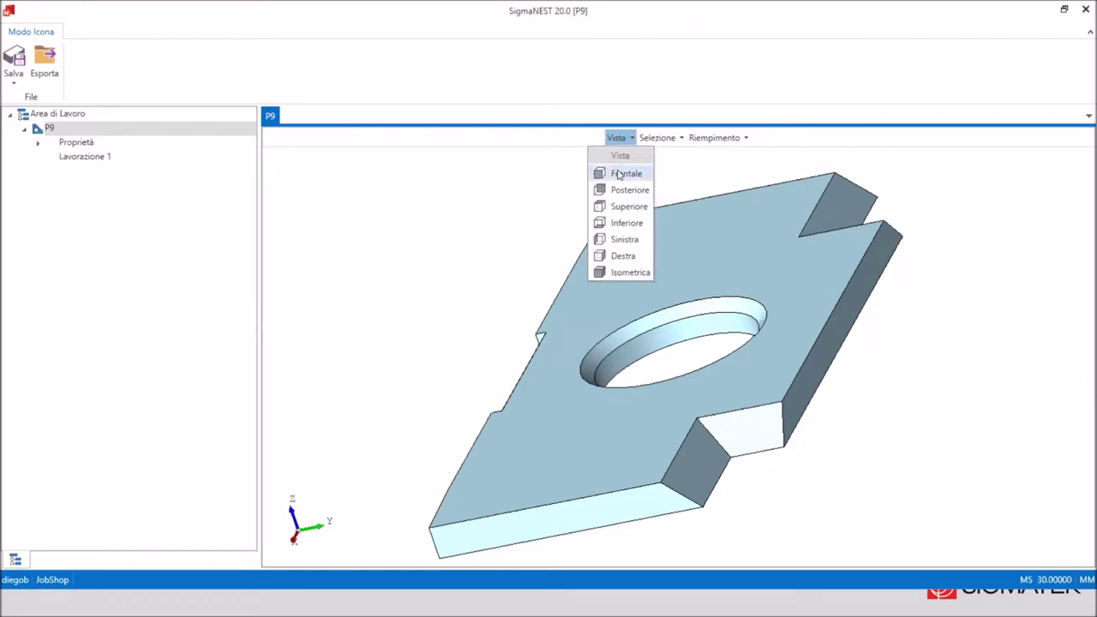
View P9 in Isometrica, then Inferiore, finishing on the Superiore top view.
{"action": "left_click", "coordinate": [638, 273]}
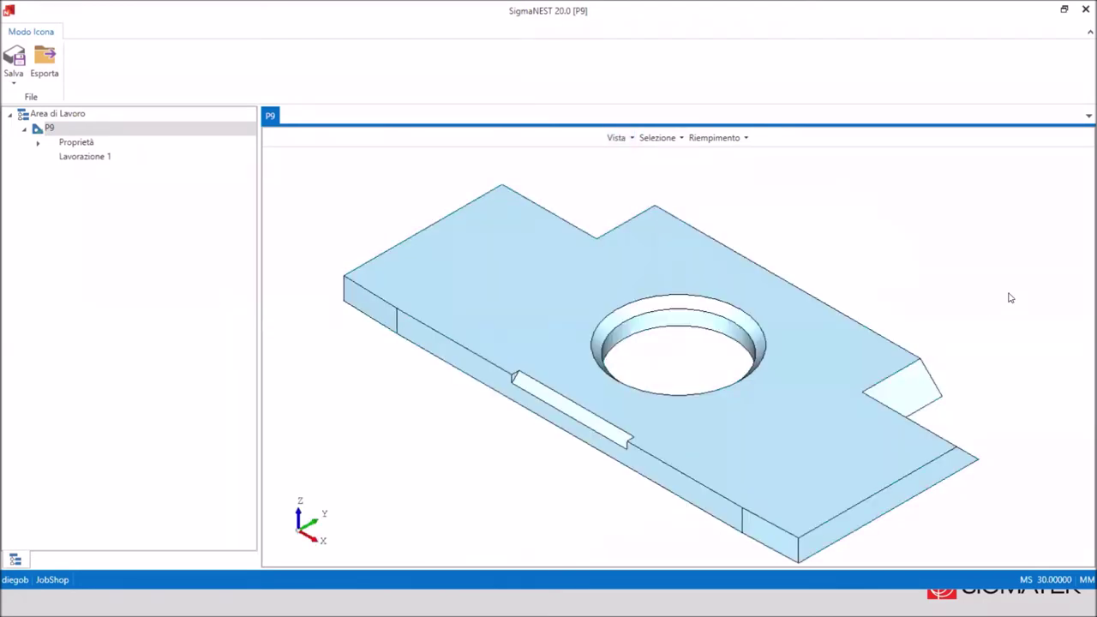
{"action": "left_click", "coordinate": [622, 142]}
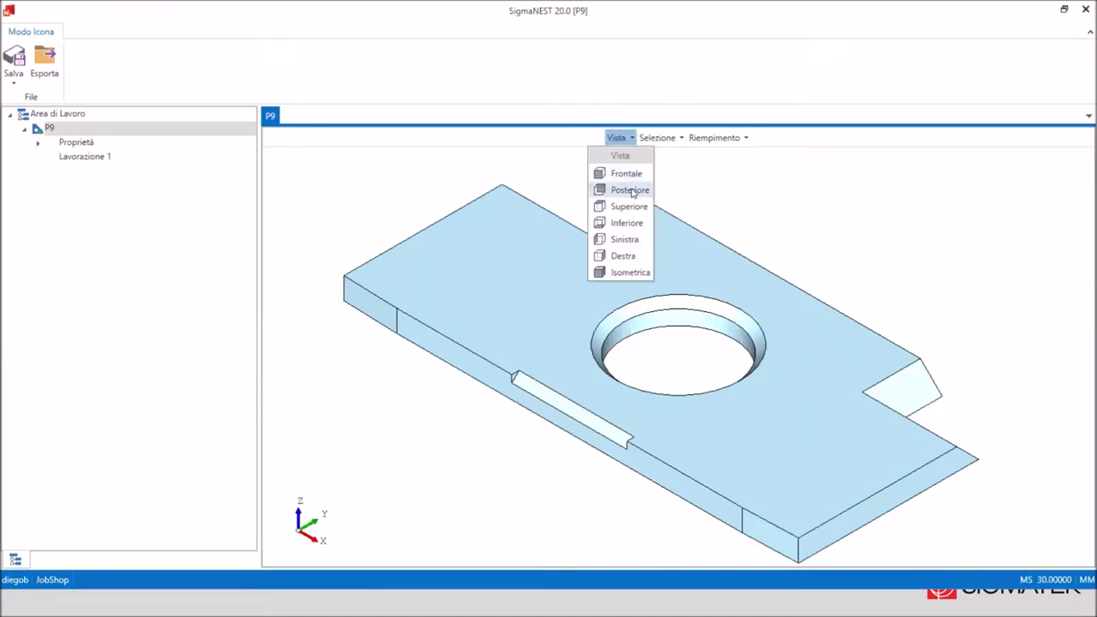
{"action": "left_click", "coordinate": [631, 224]}
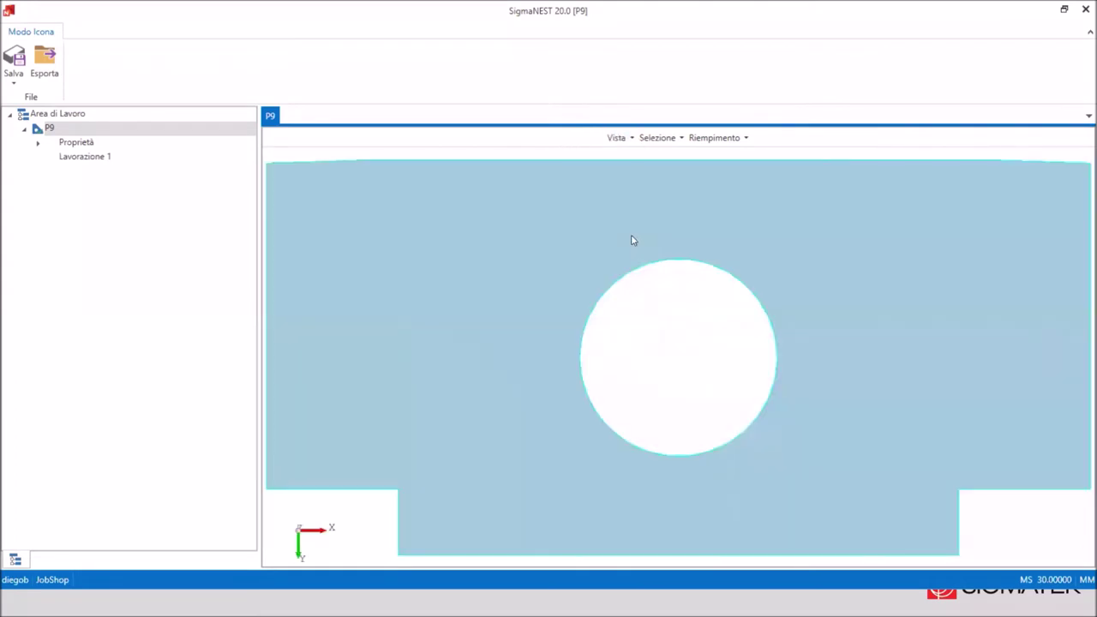
{"action": "left_click", "coordinate": [622, 139]}
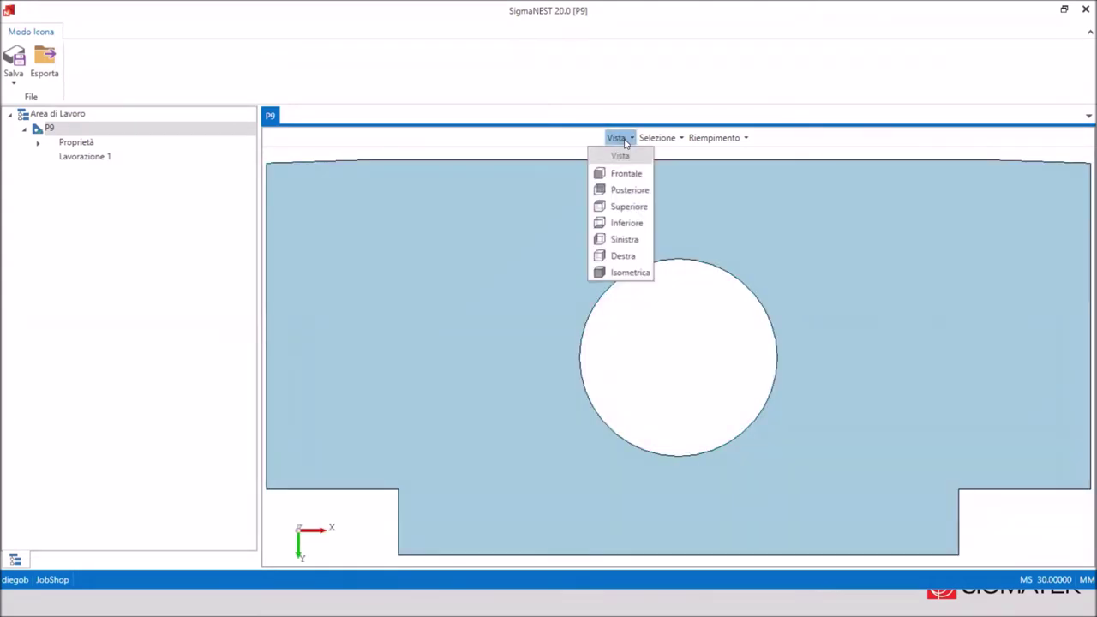
{"action": "left_click", "coordinate": [636, 208]}
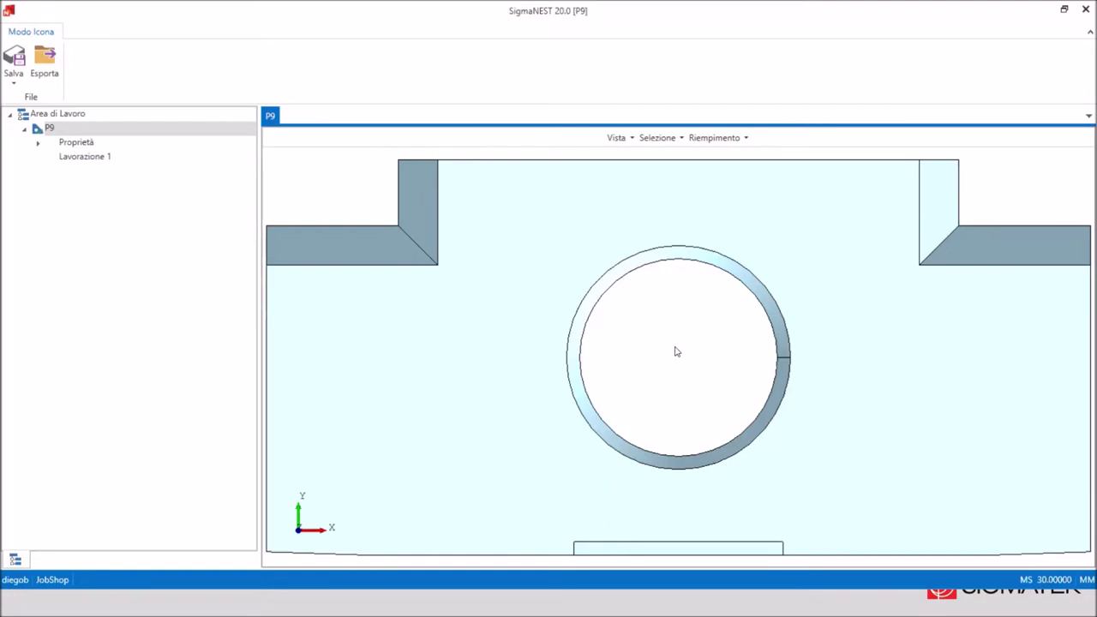
{"action": "scroll", "coordinate": [676, 351], "scroll_direction": "down", "scroll_amount": 2}
{"action": "scroll", "coordinate": [676, 351], "scroll_direction": "up", "scroll_amount": 2}
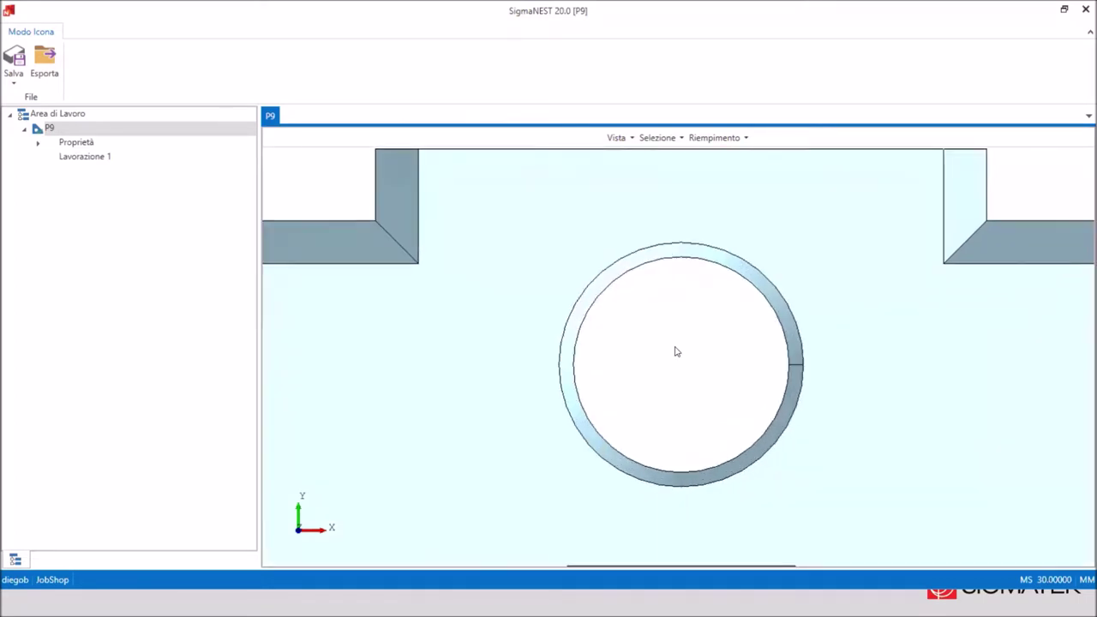
{"action": "scroll", "coordinate": [676, 351], "scroll_direction": "down", "scroll_amount": 2}
{"action": "scroll", "coordinate": [676, 352], "scroll_direction": "up", "scroll_amount": 3}
{"action": "scroll", "coordinate": [676, 352], "scroll_direction": "down", "scroll_amount": 1}
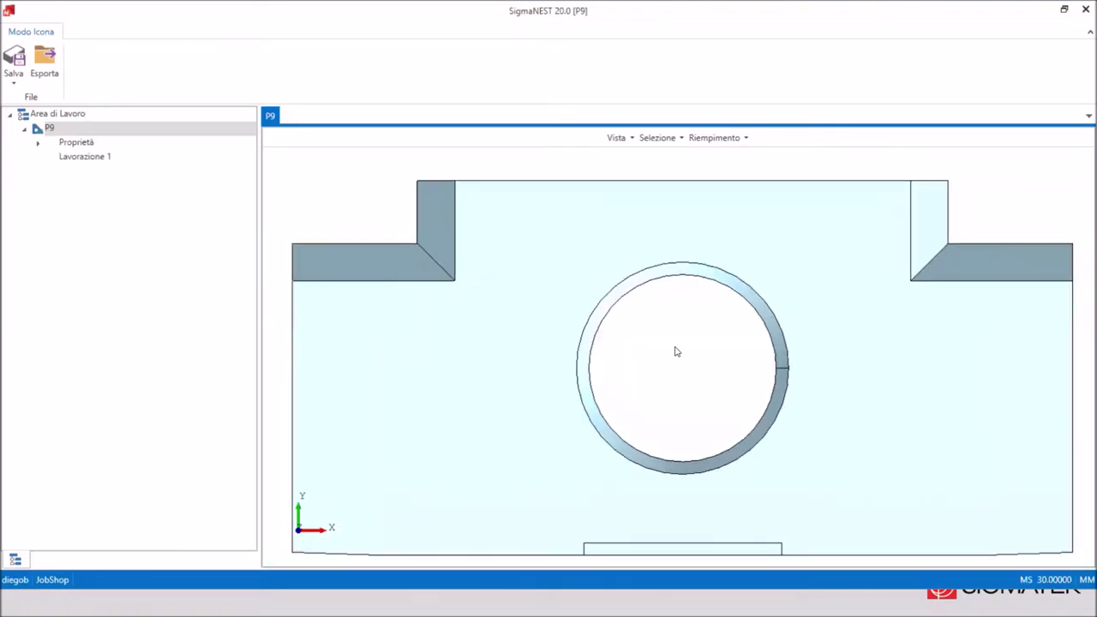
{"action": "scroll", "coordinate": [676, 351], "scroll_direction": "down", "scroll_amount": 1}
{"action": "scroll", "coordinate": [676, 352], "scroll_direction": "down", "scroll_amount": 1}
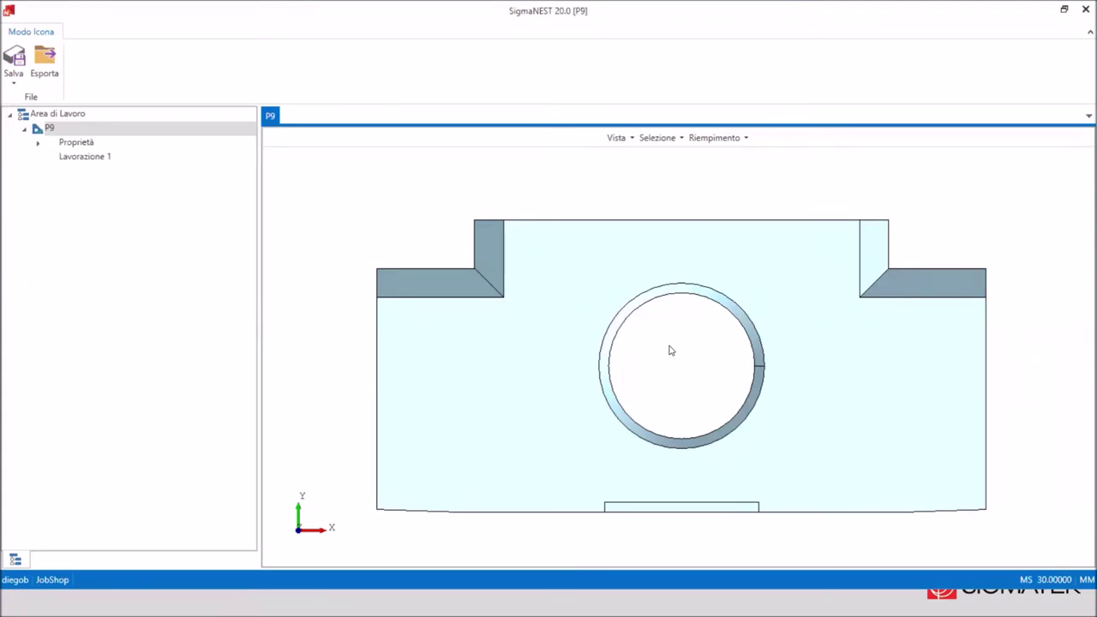
{"action": "scroll", "coordinate": [671, 351], "scroll_direction": "down", "scroll_amount": 2}
{"action": "scroll", "coordinate": [675, 379], "scroll_direction": "down", "scroll_amount": 1}
{"action": "scroll", "coordinate": [674, 379], "scroll_direction": "up", "scroll_amount": 2}
{"action": "scroll", "coordinate": [674, 380], "scroll_direction": "up", "scroll_amount": 2}
{"action": "scroll", "coordinate": [675, 380], "scroll_direction": "down", "scroll_amount": 1}
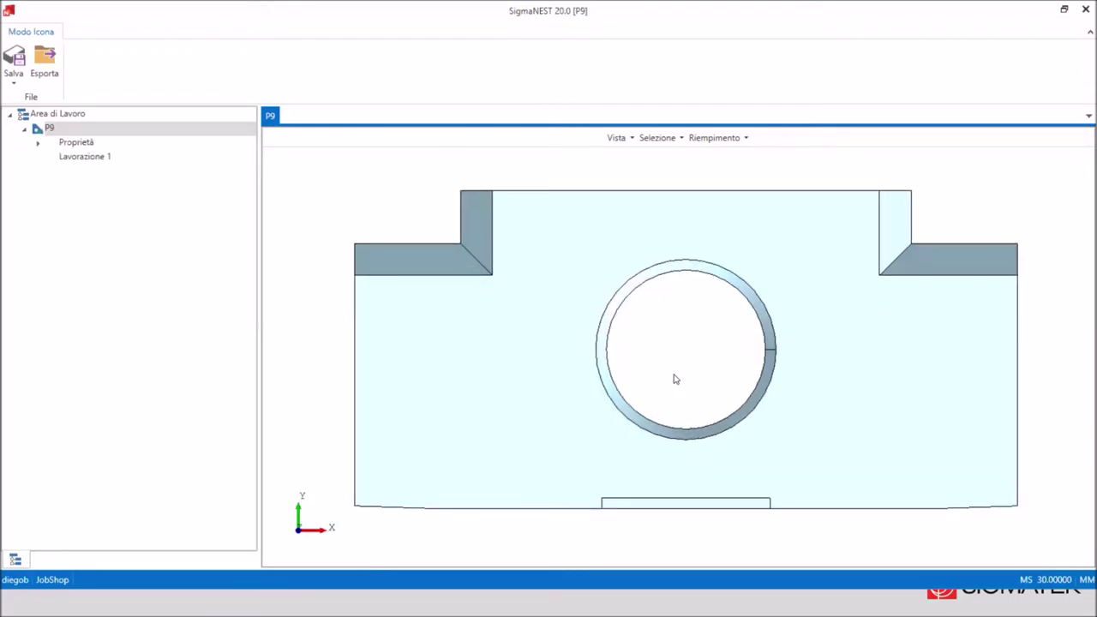
{"action": "scroll", "coordinate": [676, 359], "scroll_direction": "down", "scroll_amount": 1}
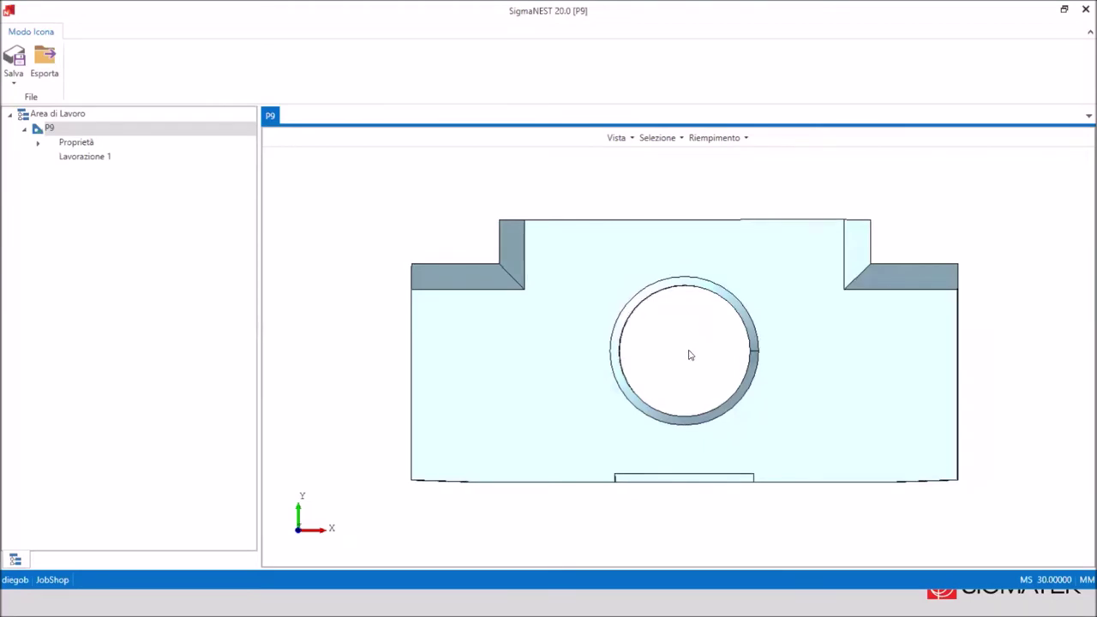
Orbit, zoom and pan part P9 into a tilted view showing its bevelled hole, notches and edge slot.
{"action": "mouse_move", "coordinate": [688, 355]}
{"action": "middle_mouse_down"}
{"action": "mouse_move", "coordinate": [622, 329]}
{"action": "mouse_move", "coordinate": [534, 326]}
{"action": "mouse_move", "coordinate": [791, 350]}
{"action": "mouse_move", "coordinate": [663, 350]}
{"action": "mouse_move", "coordinate": [688, 257]}
{"action": "mouse_move", "coordinate": [682, 354]}
{"action": "middle_mouse_up"}
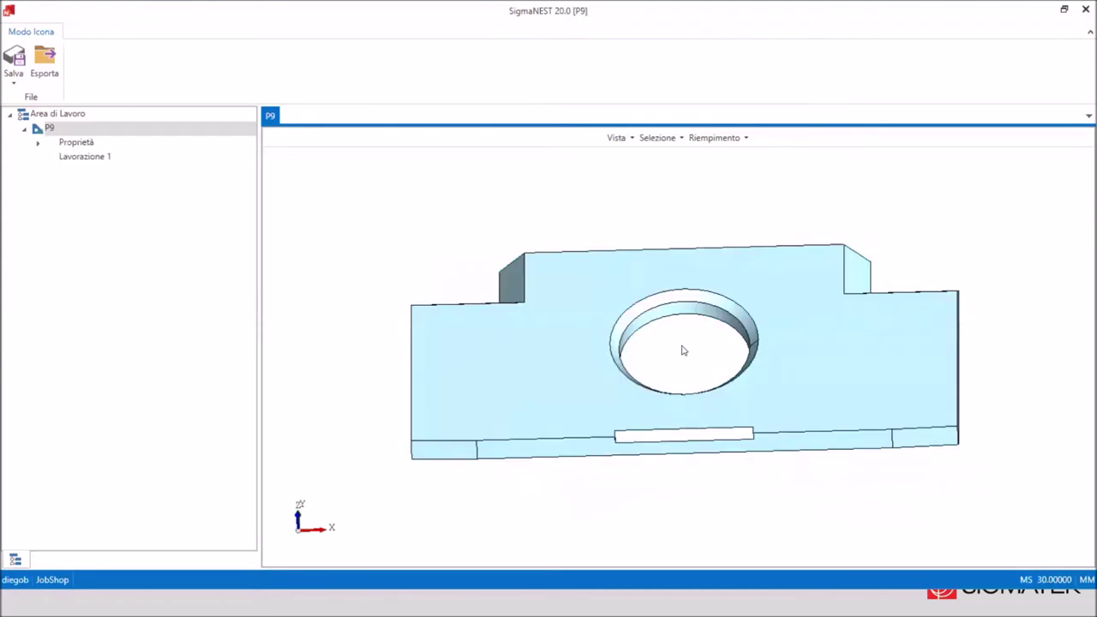
{"action": "scroll", "coordinate": [683, 350], "scroll_direction": "up", "scroll_amount": 2}
{"action": "scroll", "coordinate": [683, 351], "scroll_direction": "down", "scroll_amount": 3}
{"action": "mouse_move", "coordinate": [845, 413]}
{"action": "middle_mouse_down"}
{"action": "mouse_move", "coordinate": [823, 443]}
{"action": "mouse_move", "coordinate": [691, 396]}
{"action": "mouse_move", "coordinate": [683, 380]}
{"action": "mouse_move", "coordinate": [752, 326]}
{"action": "mouse_move", "coordinate": [711, 337]}
{"action": "middle_mouse_up"}
{"action": "scroll", "coordinate": [694, 363], "scroll_direction": "up", "scroll_amount": 2}
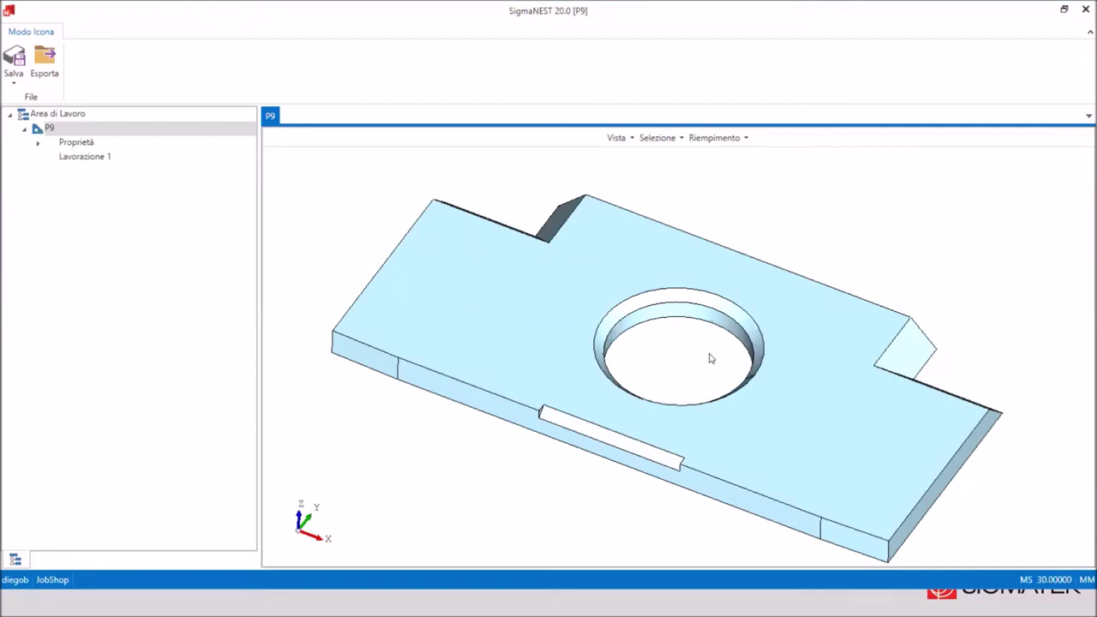
{"action": "mouse_move", "coordinate": [700, 360]}
{"action": "middle_mouse_down"}
{"action": "mouse_move", "coordinate": [648, 362]}
{"action": "mouse_move", "coordinate": [697, 352]}
{"action": "mouse_move", "coordinate": [688, 362]}
{"action": "mouse_move", "coordinate": [692, 352]}
{"action": "middle_mouse_up"}
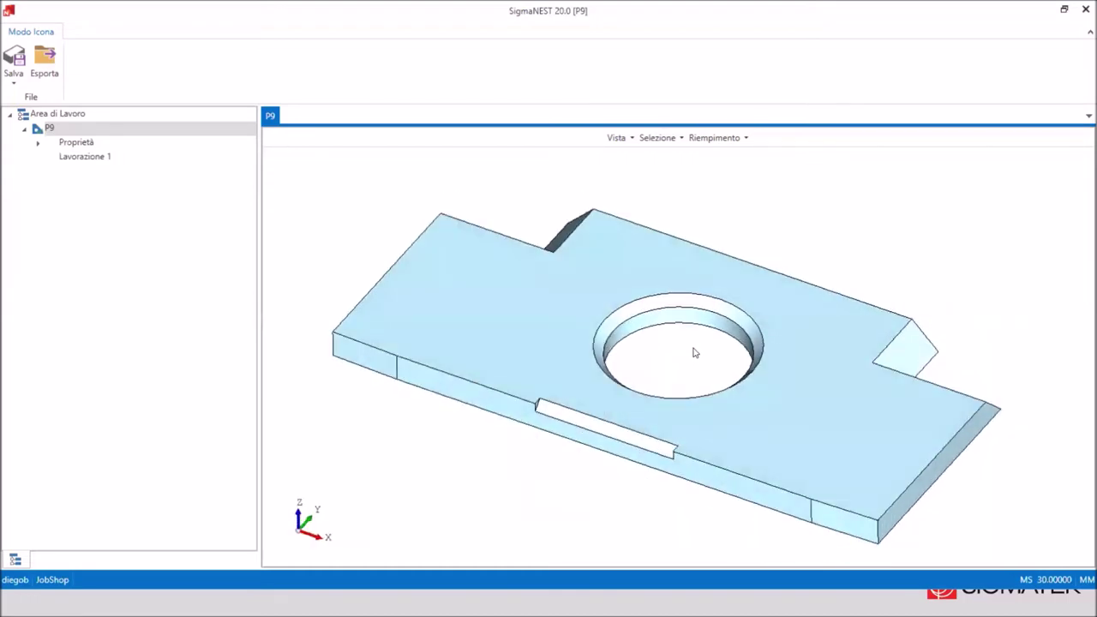
{"action": "mouse_move", "coordinate": [694, 352]}
{"action": "middle_mouse_down"}
{"action": "mouse_move", "coordinate": [560, 342]}
{"action": "mouse_move", "coordinate": [857, 343]}
{"action": "mouse_move", "coordinate": [572, 327]}
{"action": "mouse_move", "coordinate": [708, 331]}
{"action": "mouse_move", "coordinate": [705, 279]}
{"action": "mouse_move", "coordinate": [666, 340]}
{"action": "mouse_move", "coordinate": [624, 336]}
{"action": "middle_mouse_up"}
{"action": "middle_click_drag", "start_coordinate": [786, 340], "coordinate": [719, 341]}
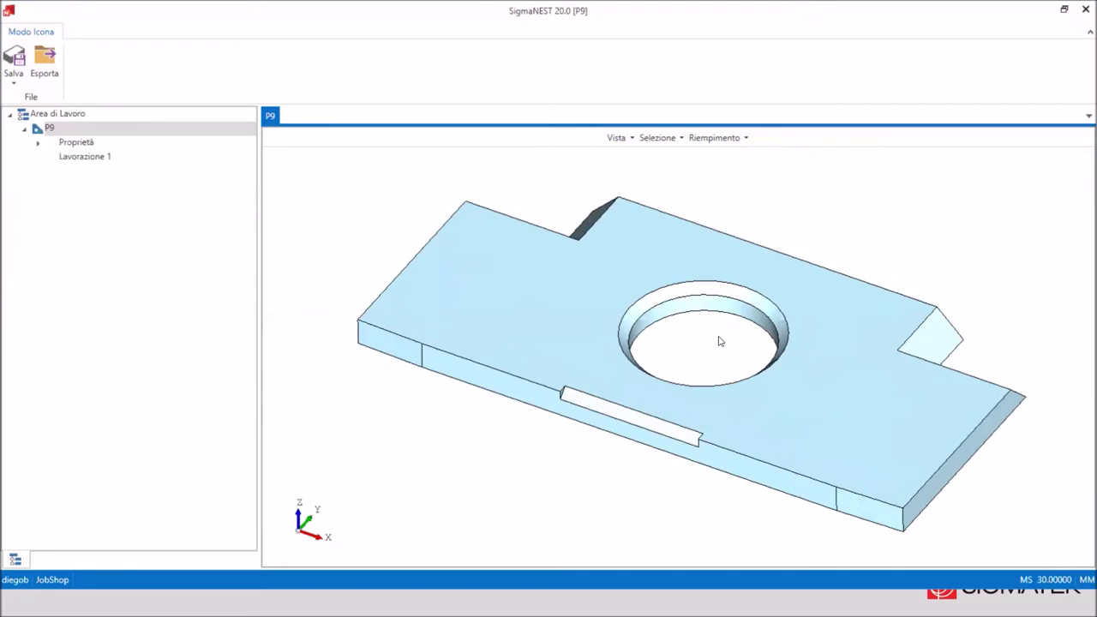
{"action": "scroll", "coordinate": [720, 341], "scroll_direction": "up", "scroll_amount": 1}
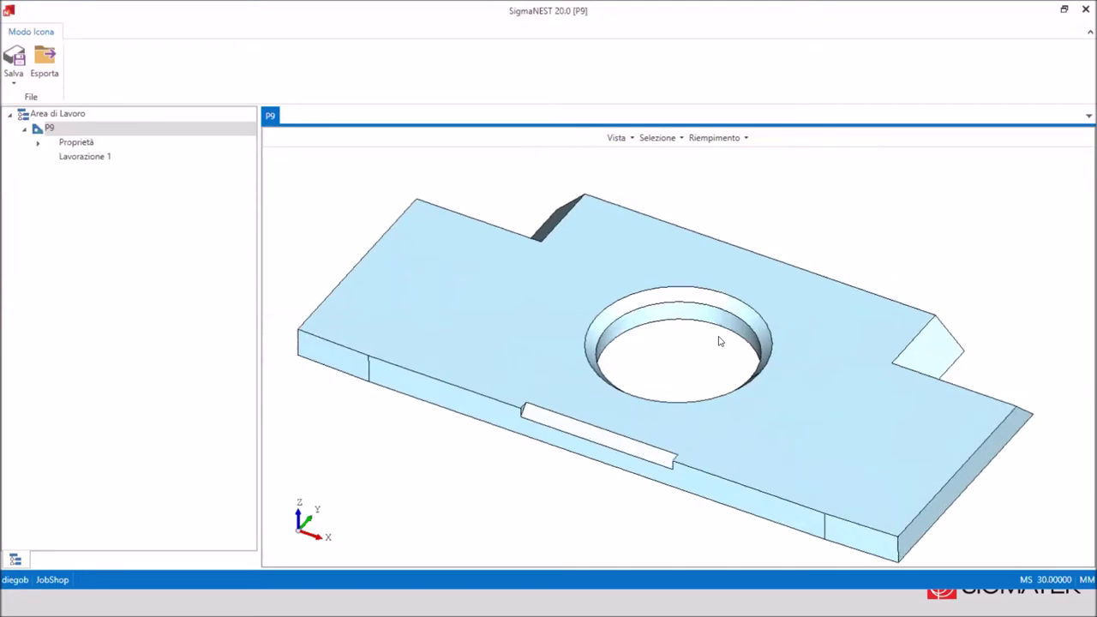
Set the Selezione mode to Faccia so P9's faces highlight in cyan.
{"action": "left_click", "coordinate": [668, 147]}
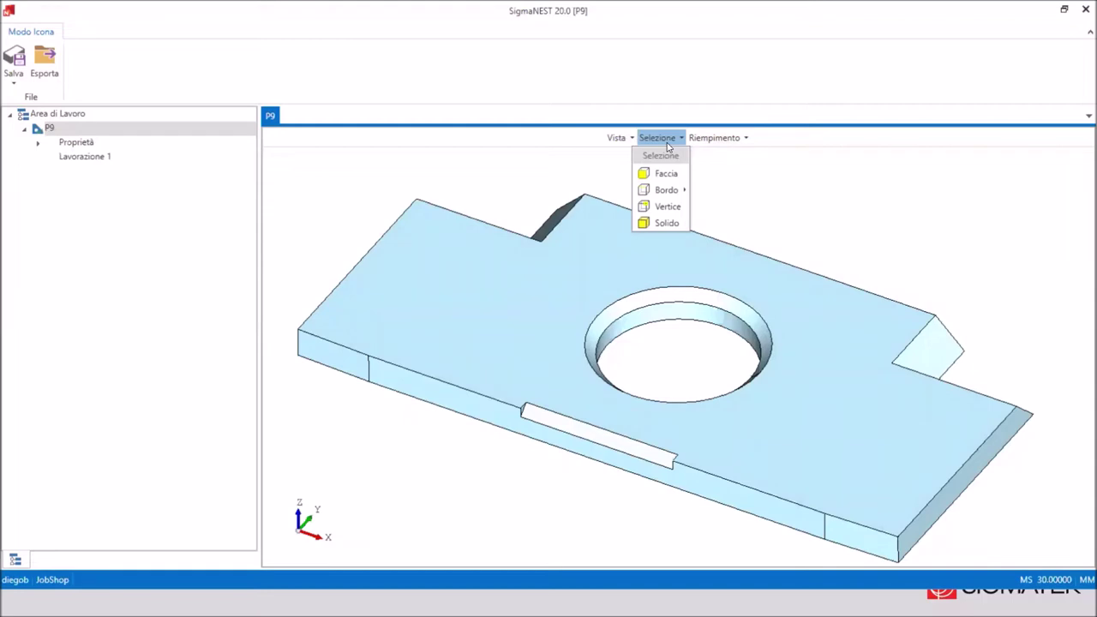
{"action": "left_click", "coordinate": [651, 174]}
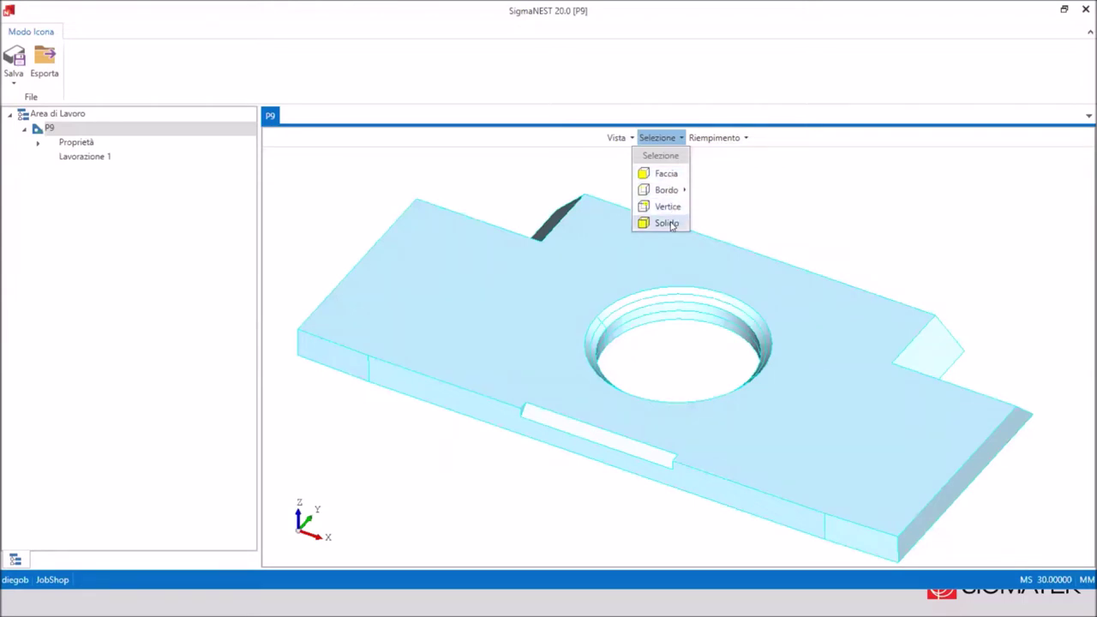
{"action": "left_click", "coordinate": [688, 109]}
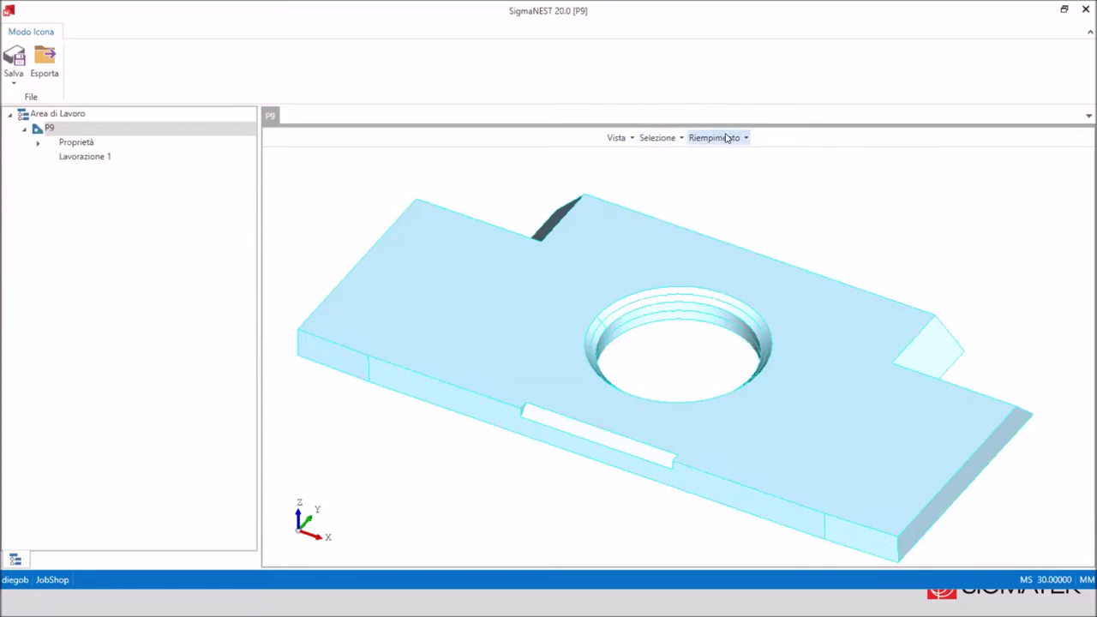
{"action": "left_click", "coordinate": [726, 139]}
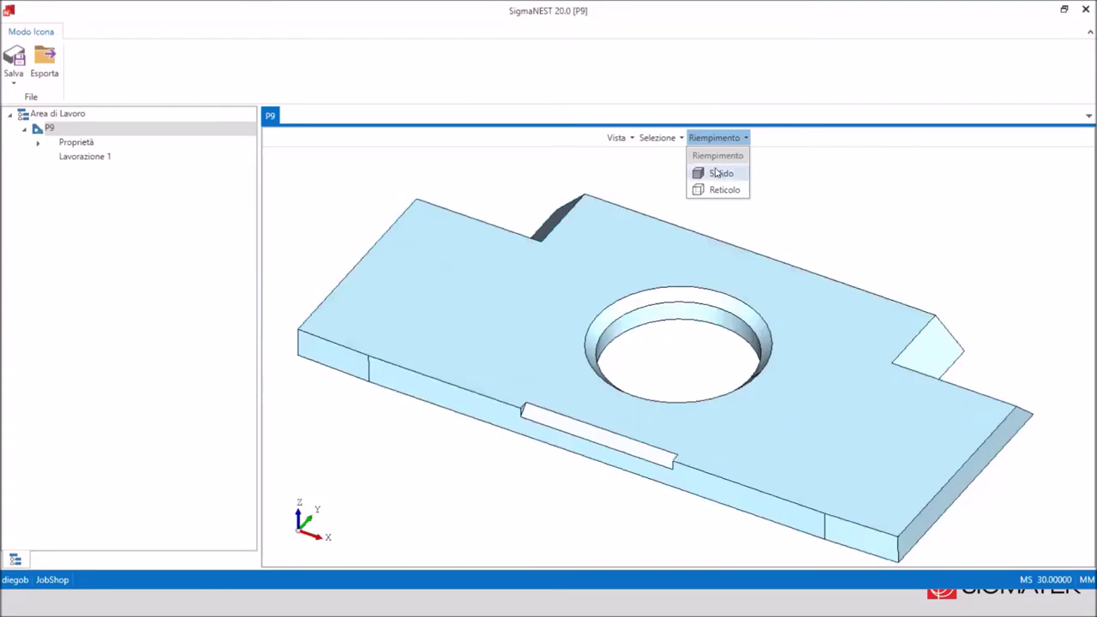
{"action": "left_click", "coordinate": [720, 190]}
{"action": "mouse_move", "coordinate": [748, 355]}
{"action": "middle_mouse_down"}
{"action": "mouse_move", "coordinate": [744, 335]}
{"action": "mouse_move", "coordinate": [700, 355]}
{"action": "mouse_move", "coordinate": [747, 348]}
{"action": "middle_mouse_up"}
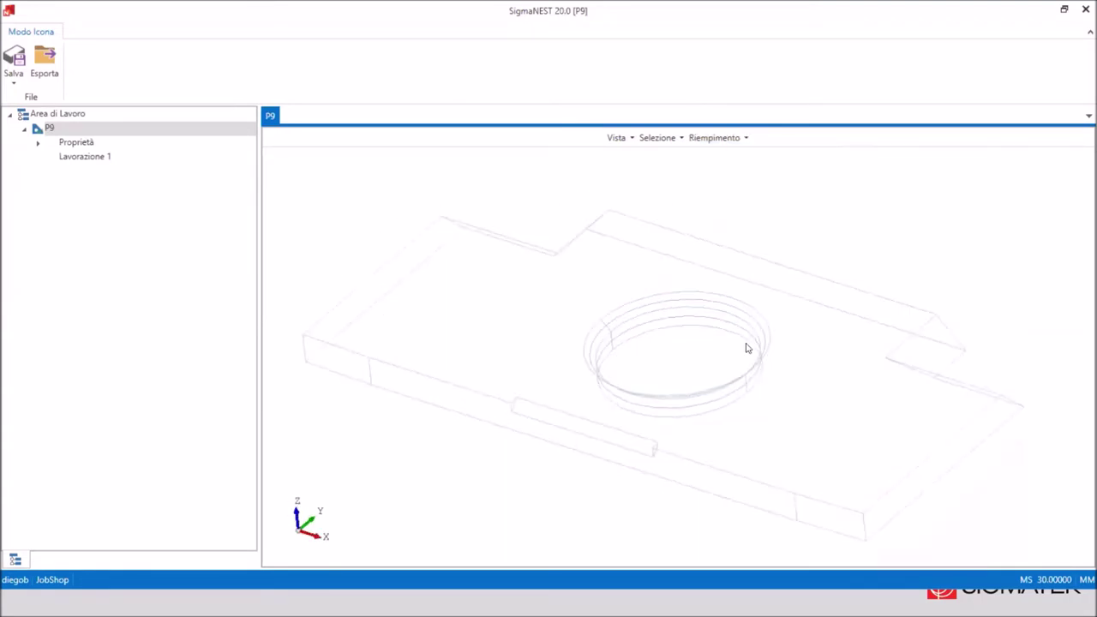
{"action": "middle_click_drag", "start_coordinate": [828, 368], "coordinate": [778, 335]}
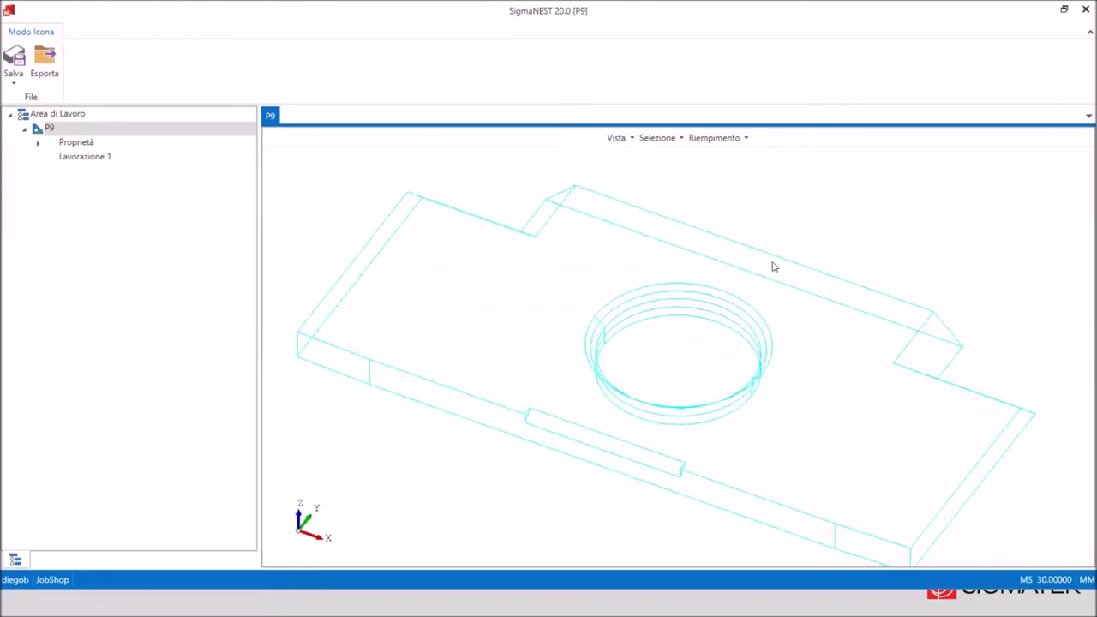
{"action": "left_click", "coordinate": [726, 141]}
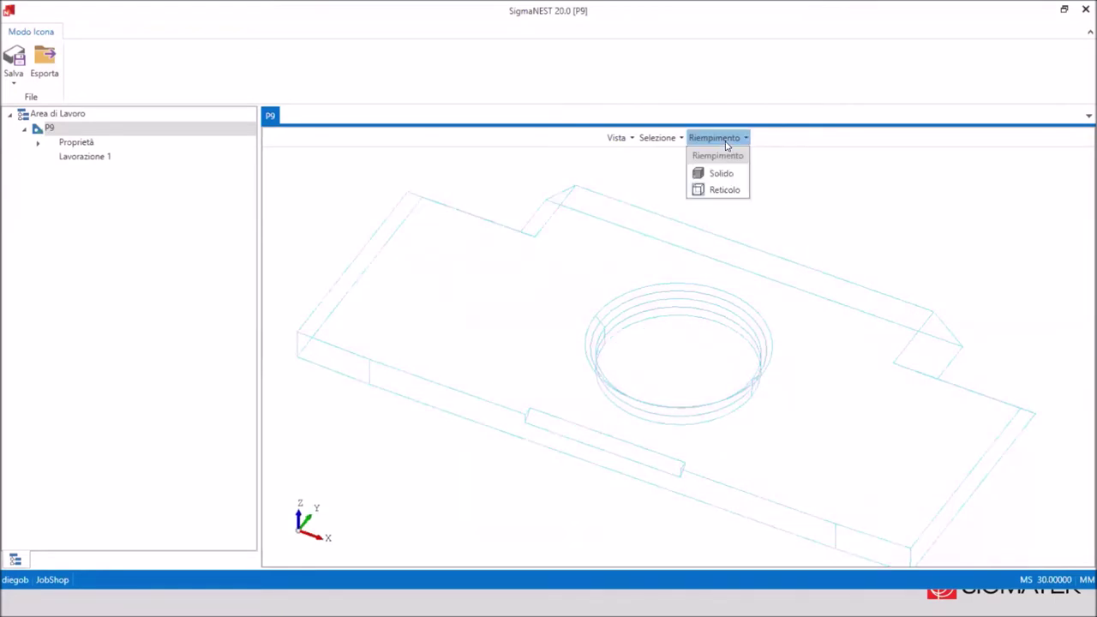
{"action": "left_click", "coordinate": [722, 175]}
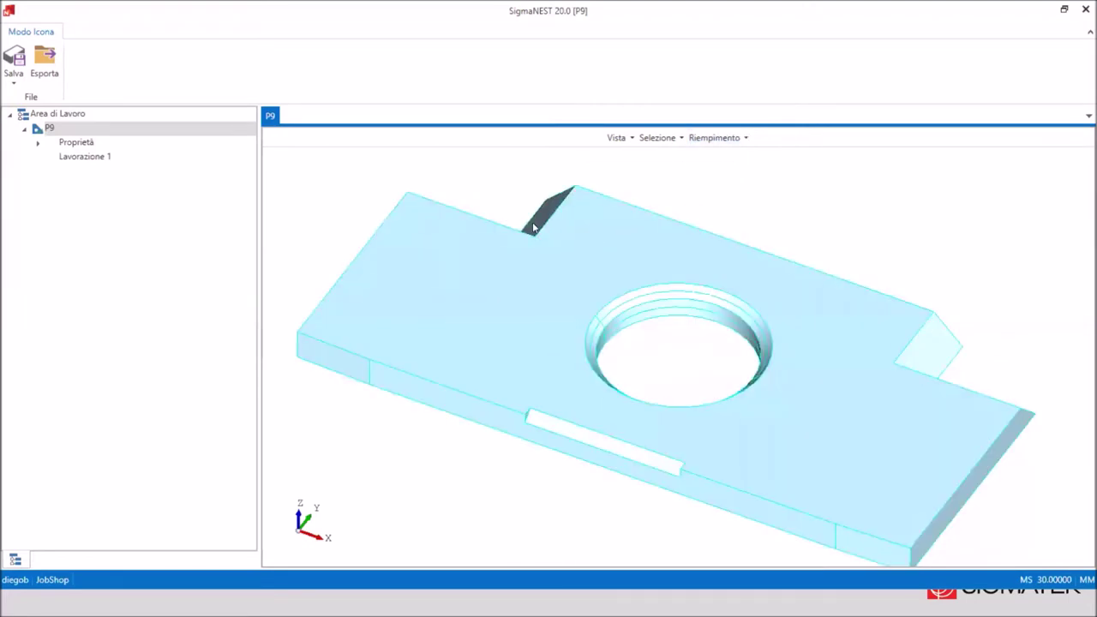
{"action": "left_click", "coordinate": [1081, 12]}
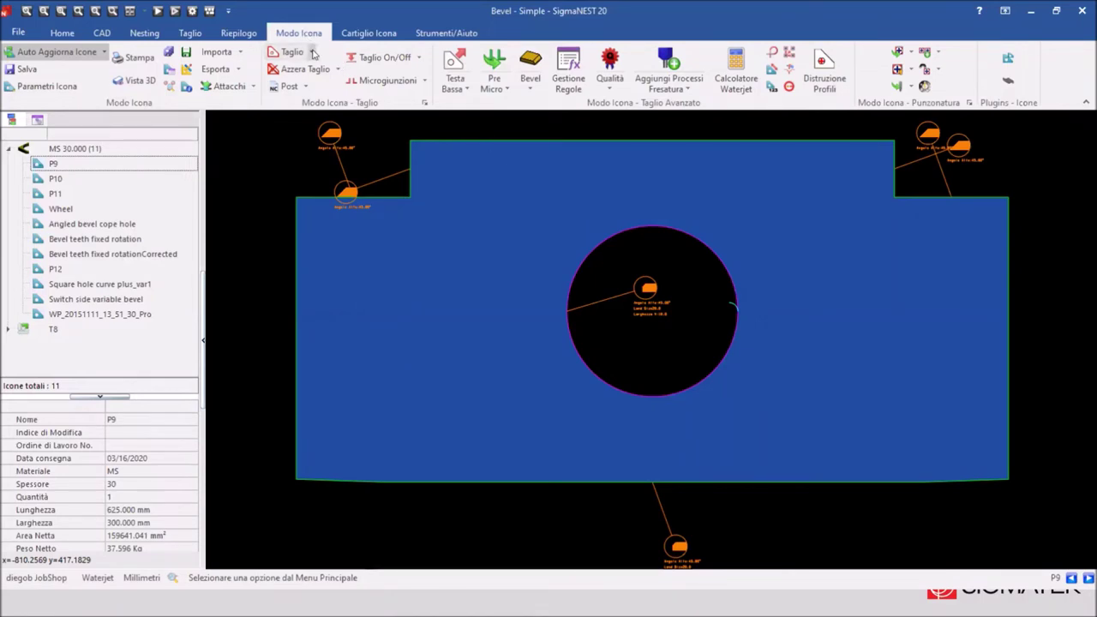
Open the Waterjet cutting Setup from the Taglio list and bring up its Impostazioni 3D settings.
{"action": "left_click", "coordinate": [311, 54]}
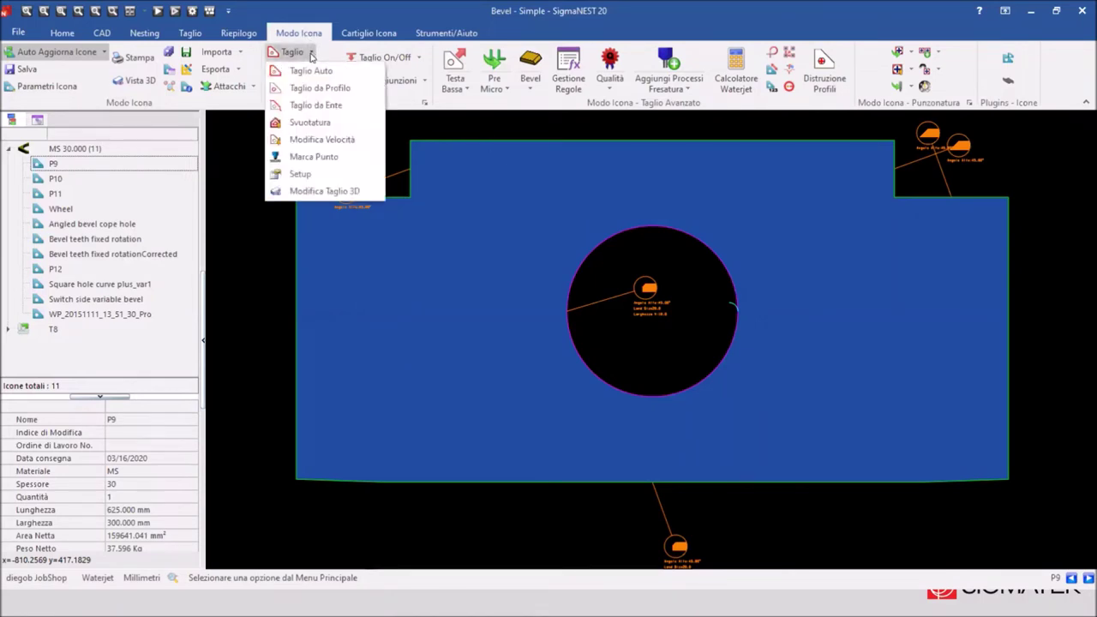
{"action": "left_click", "coordinate": [301, 174]}
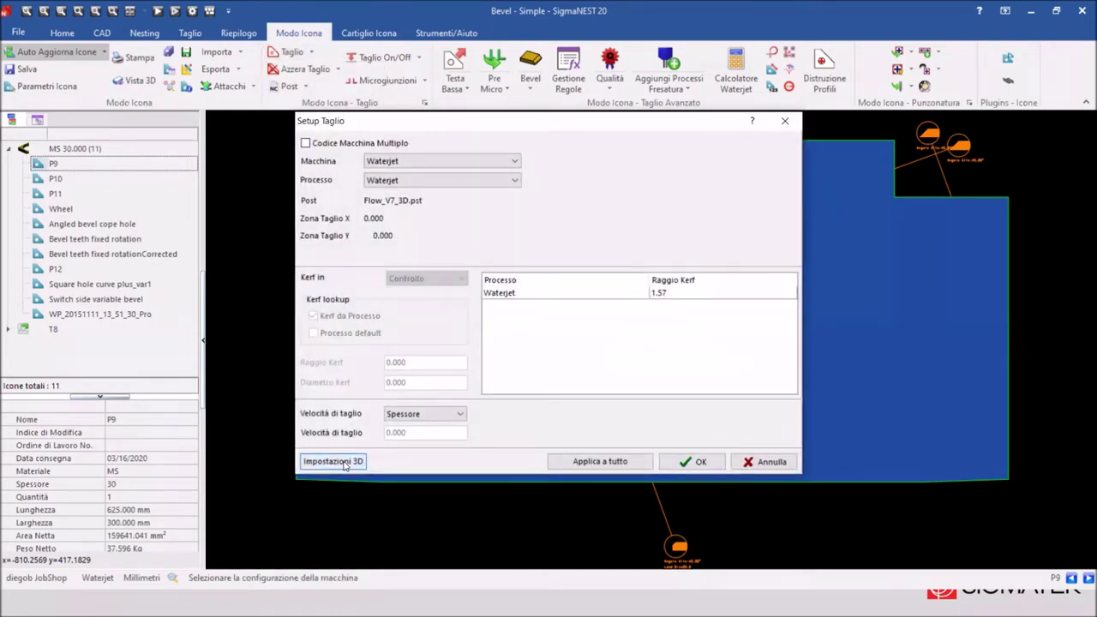
{"action": "left_click", "coordinate": [342, 463]}
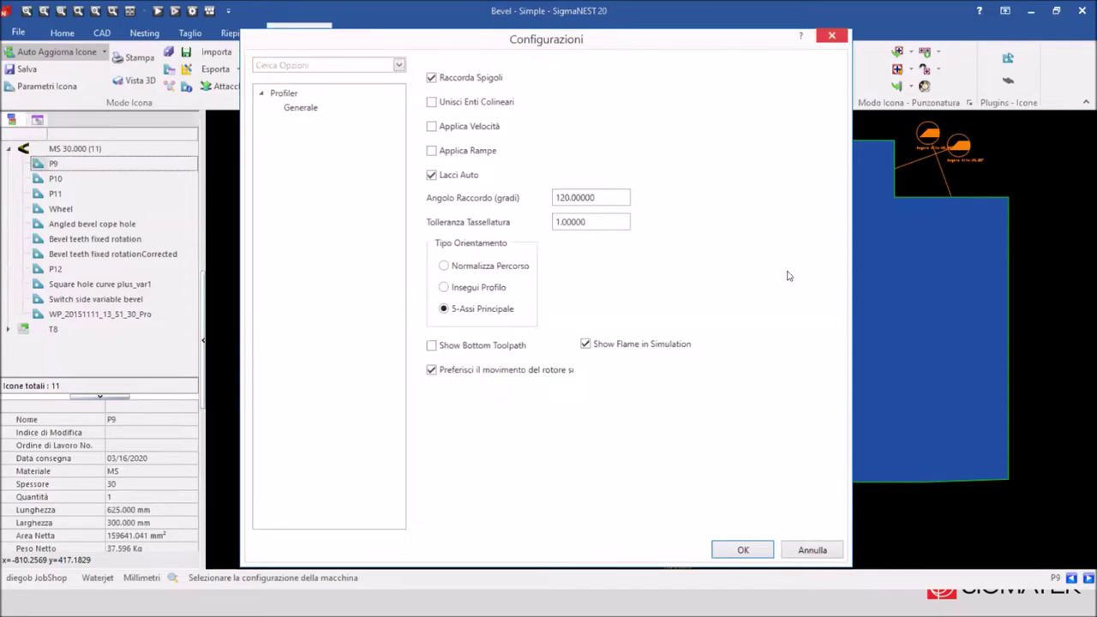
Cancel the Configurazioni dialog, leaving the 5-Assi Principale settings unchanged.
{"action": "left_click", "coordinate": [812, 550]}
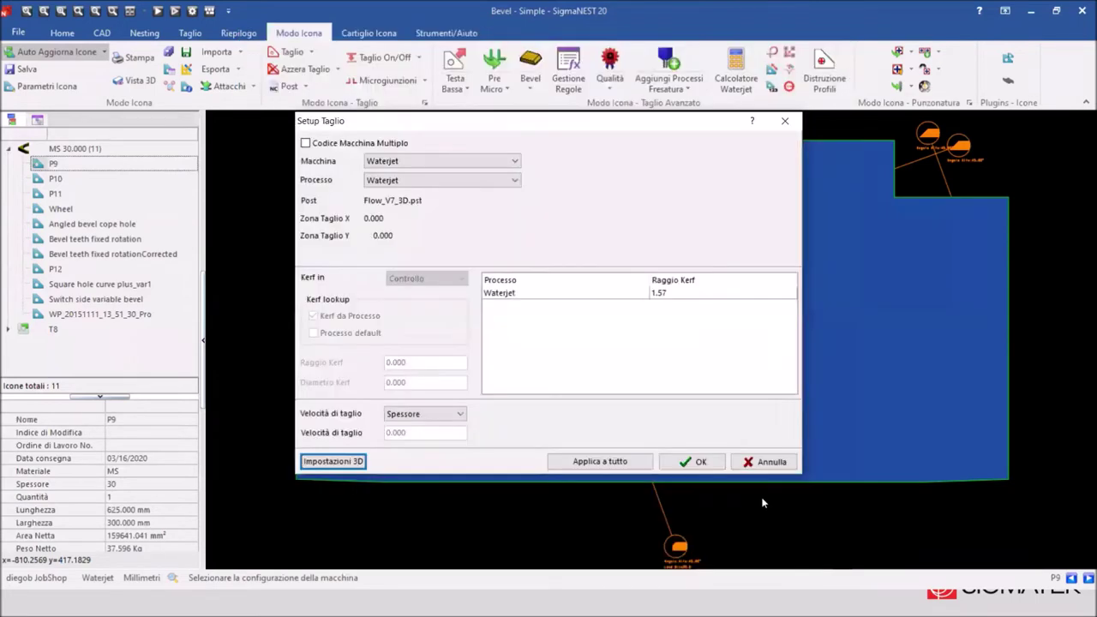
Cancel Setup Taglio without changes to return to part P9's drawing.
{"action": "left_click", "coordinate": [762, 469]}
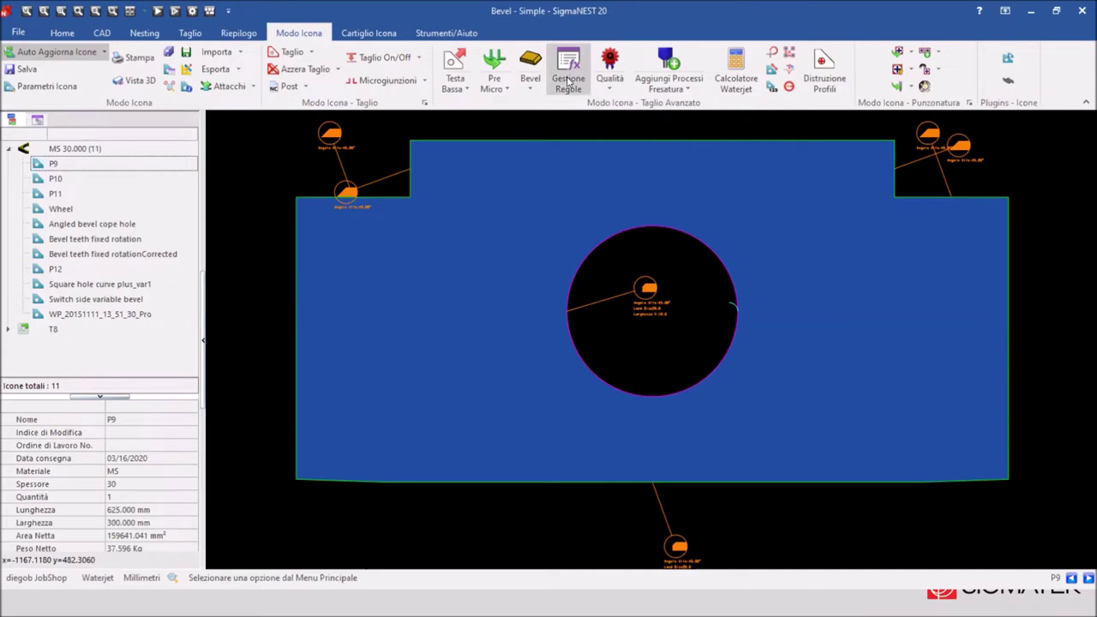
Open Gestione Regole, move it up and right, and display the Default-Plasma transition rules.
{"action": "left_click", "coordinate": [567, 80]}
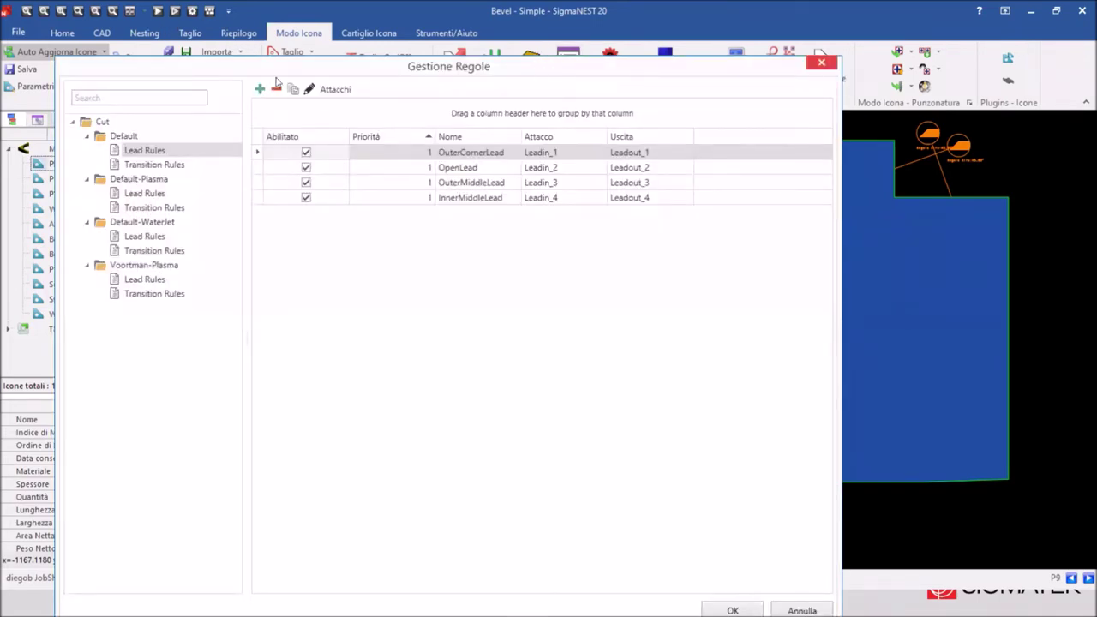
{"action": "left_click_drag", "start_coordinate": [287, 71], "coordinate": [369, 36]}
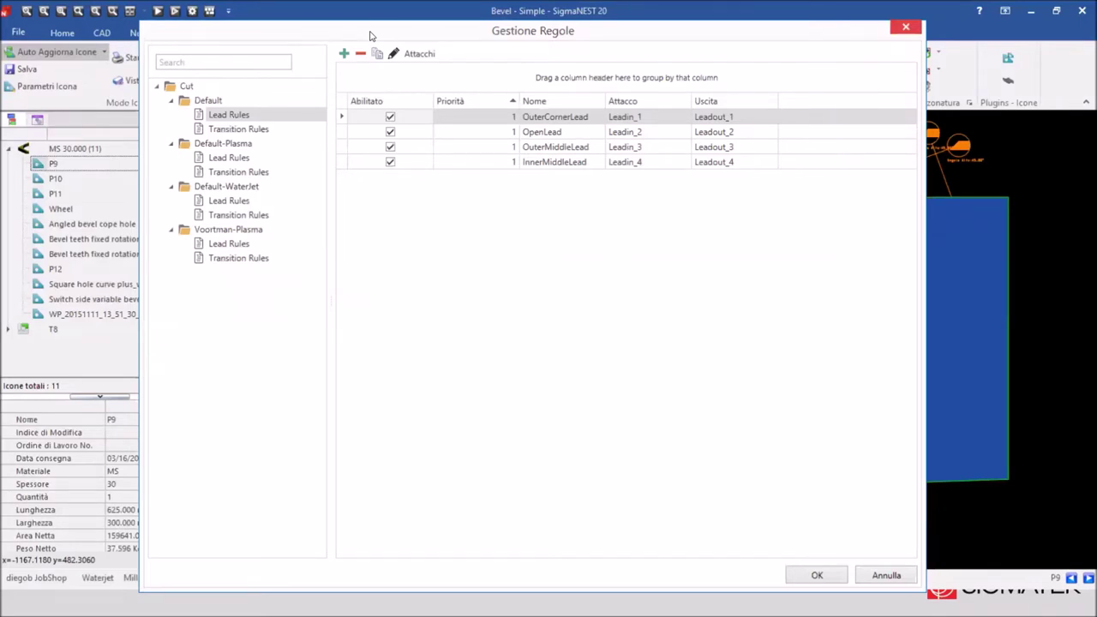
{"action": "left_click", "coordinate": [232, 147]}
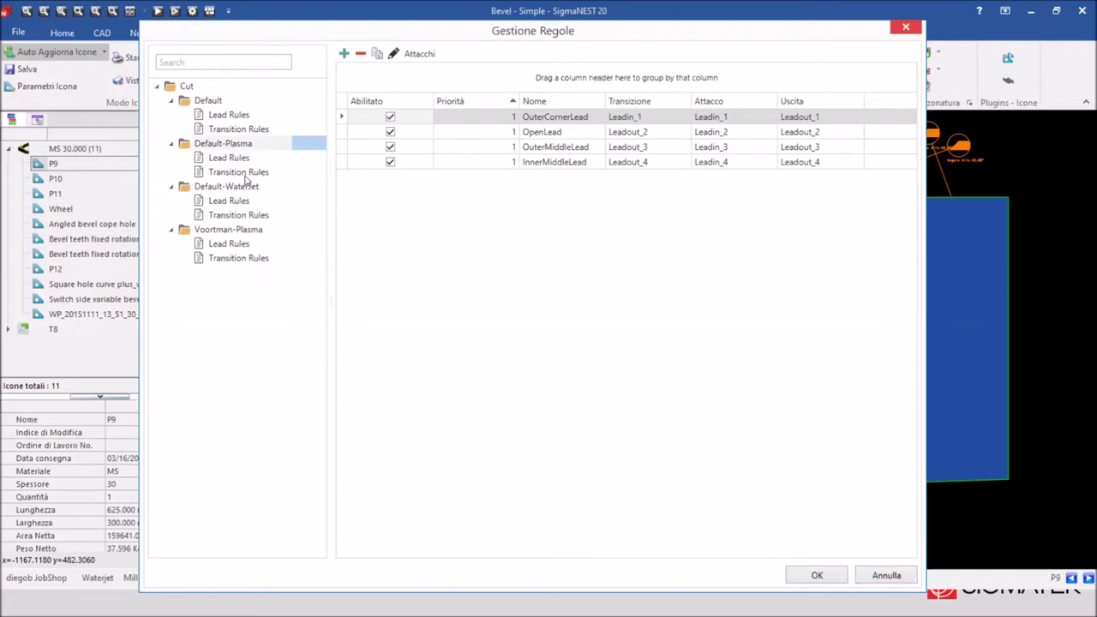
{"action": "left_click", "coordinate": [239, 172]}
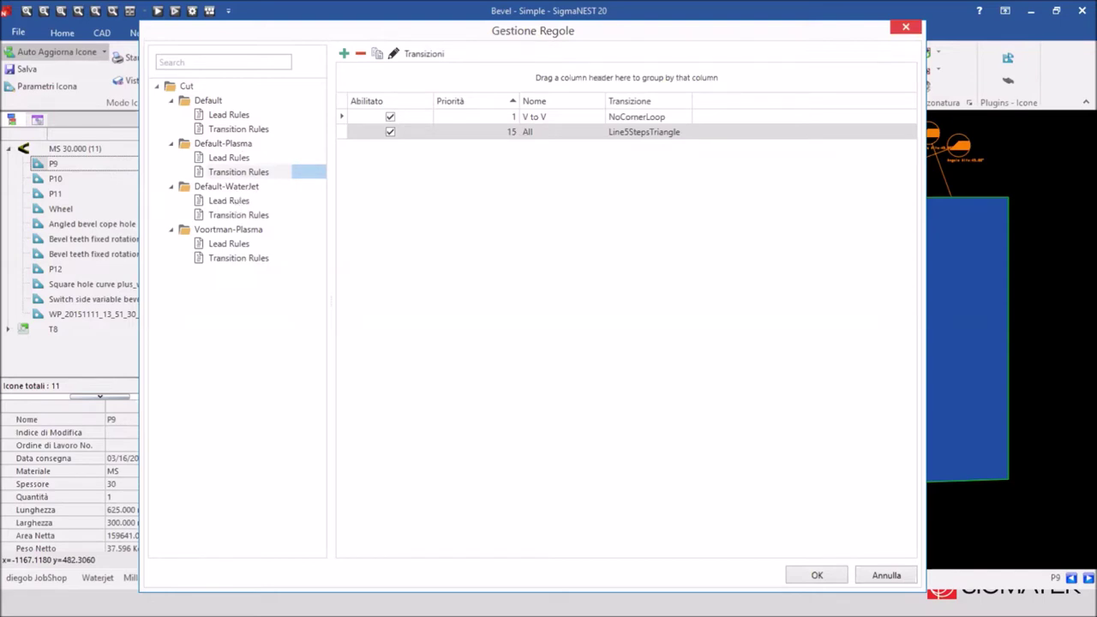
Review Default-Plasma lead and transition rules, then check the V to V rule's Transizione options unchanged.
{"action": "left_click", "coordinate": [247, 165]}
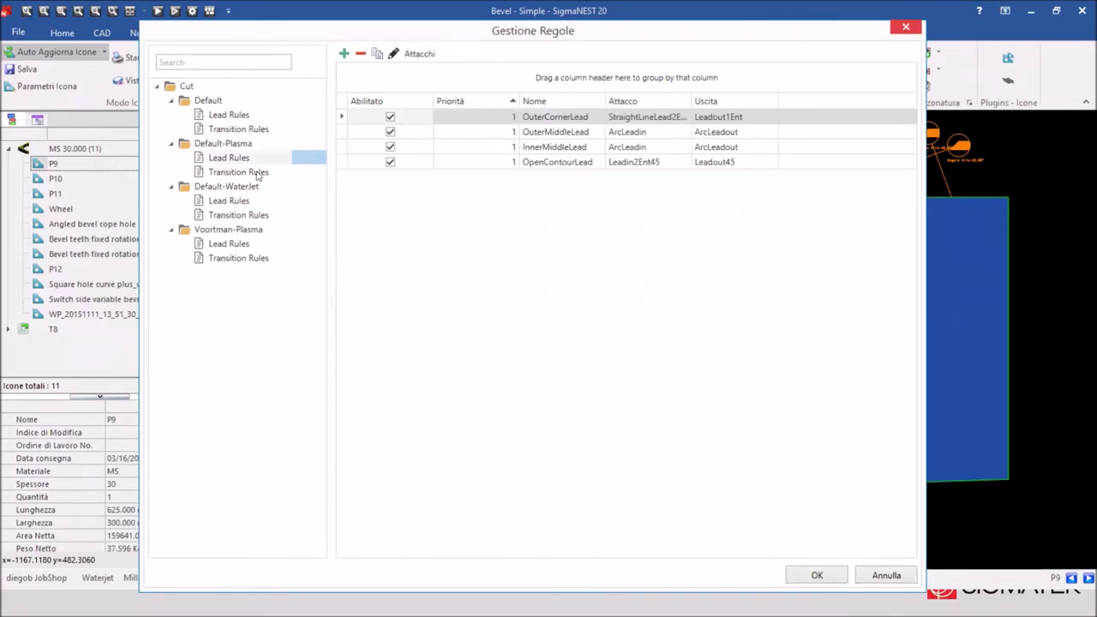
{"action": "left_click", "coordinate": [257, 173]}
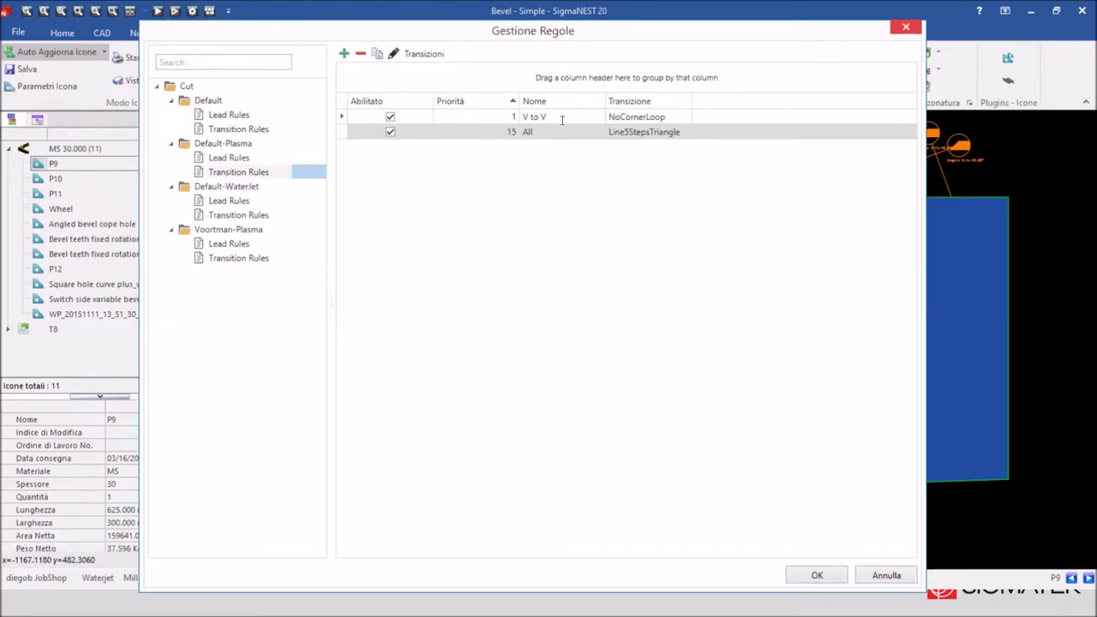
{"action": "left_click", "coordinate": [561, 120]}
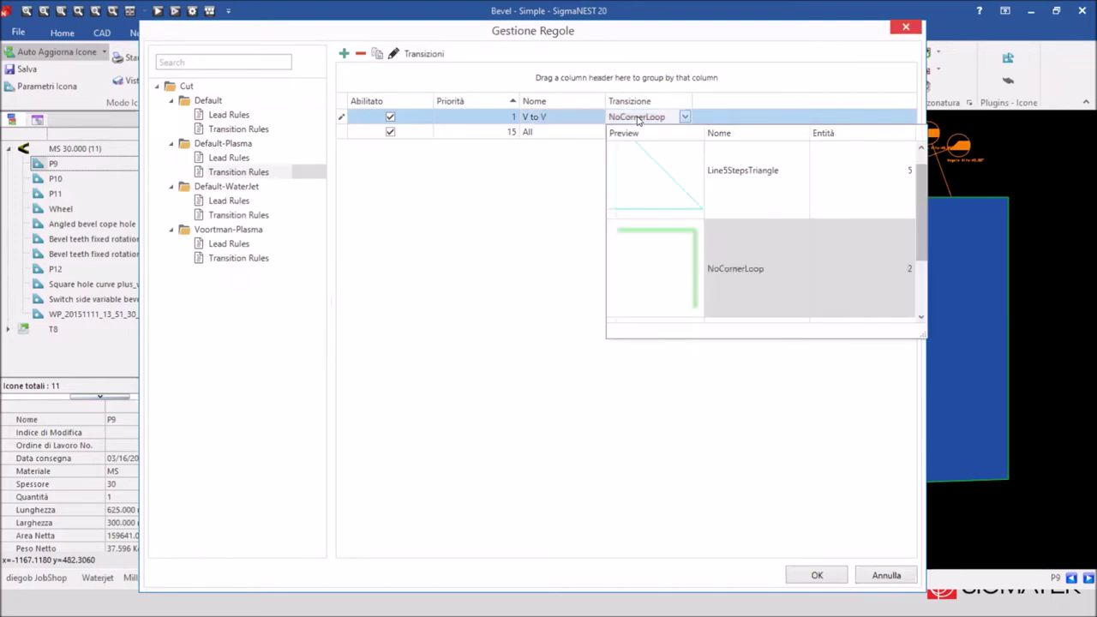
{"action": "left_click", "coordinate": [543, 155]}
{"action": "left_click", "coordinate": [544, 134]}
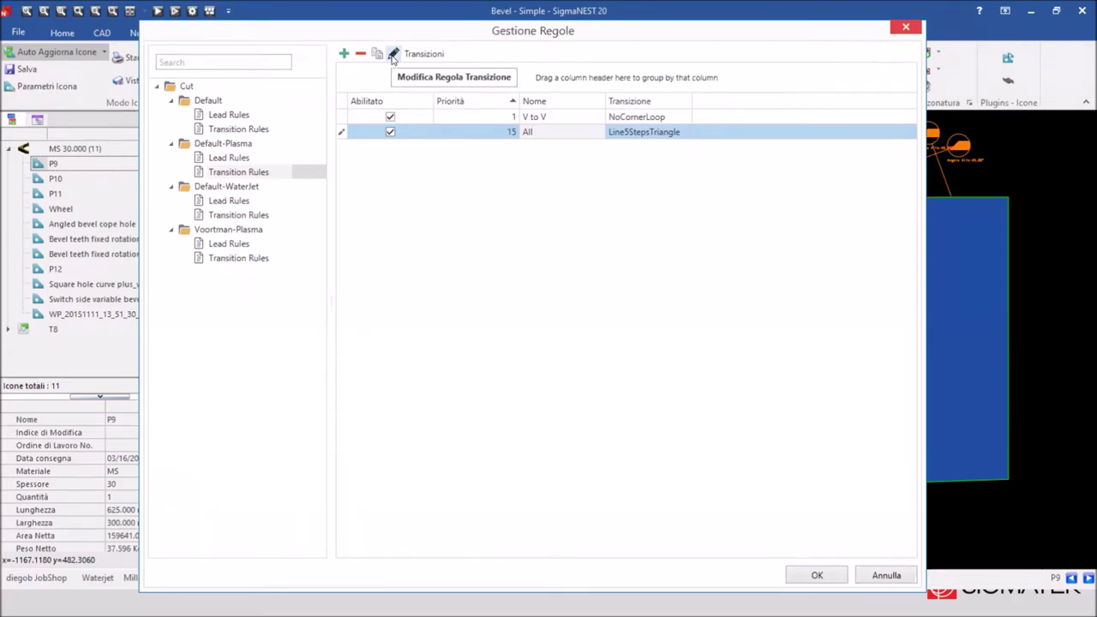
{"action": "left_click", "coordinate": [393, 55]}
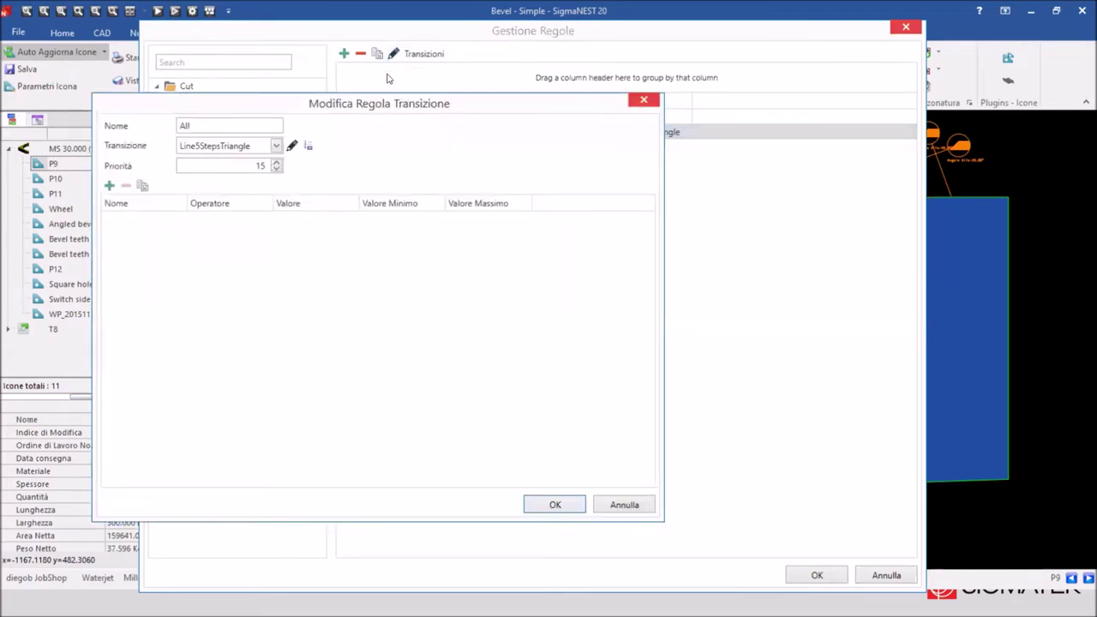
{"action": "left_click_drag", "start_coordinate": [368, 104], "coordinate": [495, 90]}
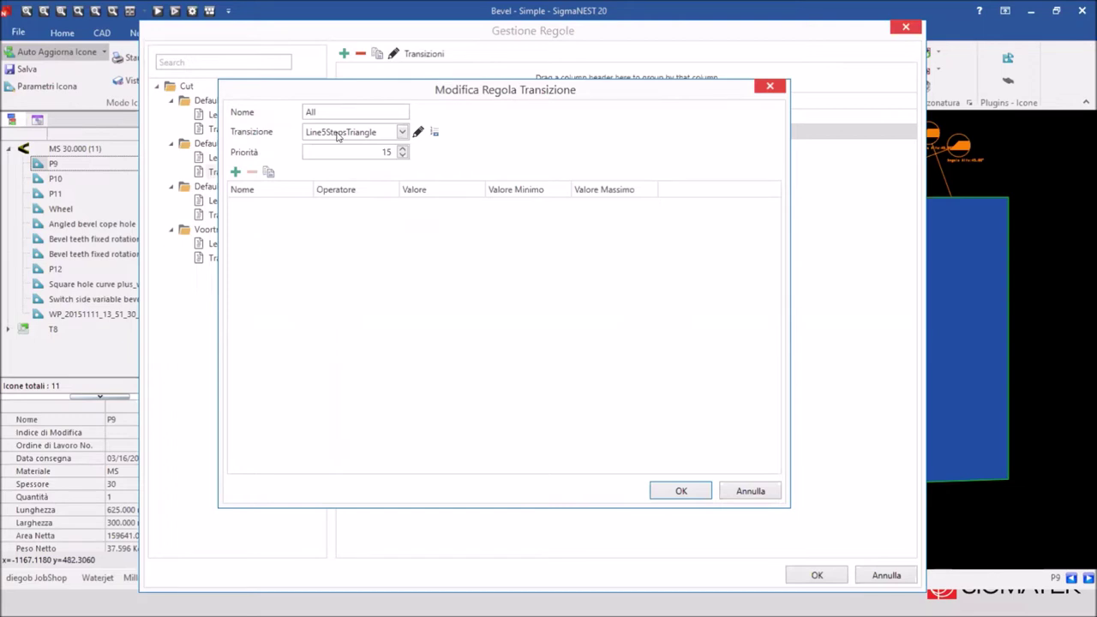
{"action": "left_click", "coordinate": [417, 133]}
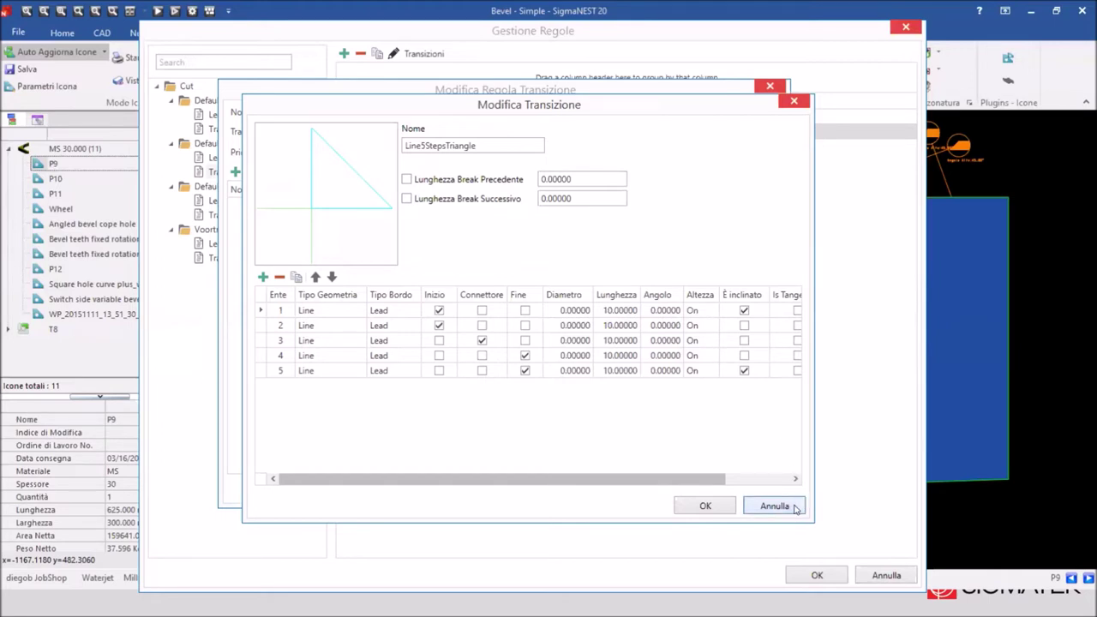
{"action": "key", "text": "Escape"}
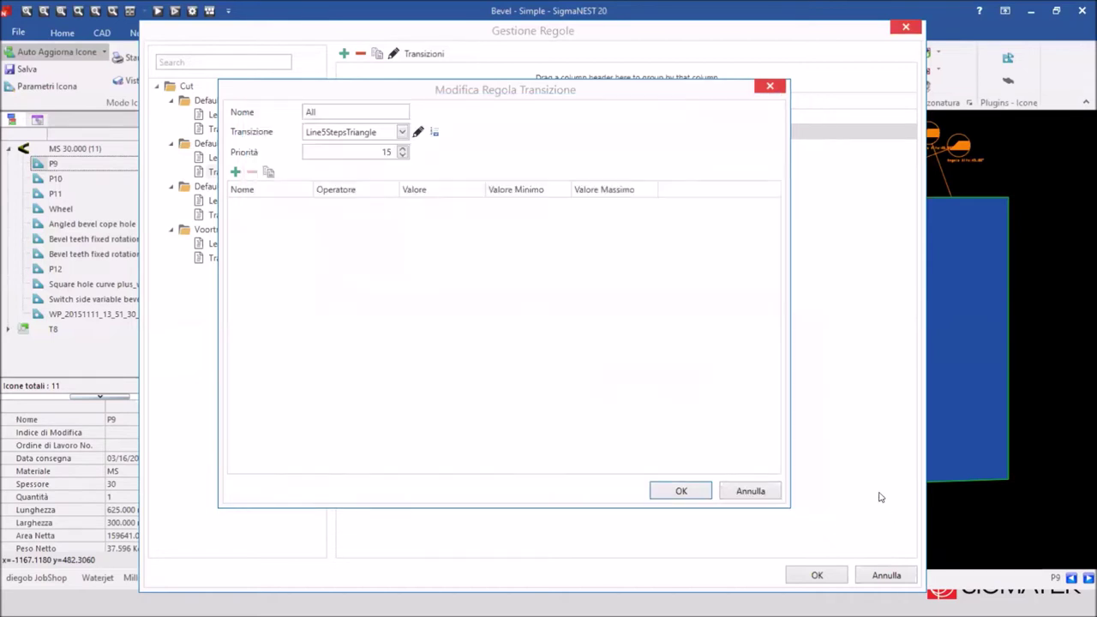
{"action": "left_click", "coordinate": [763, 494]}
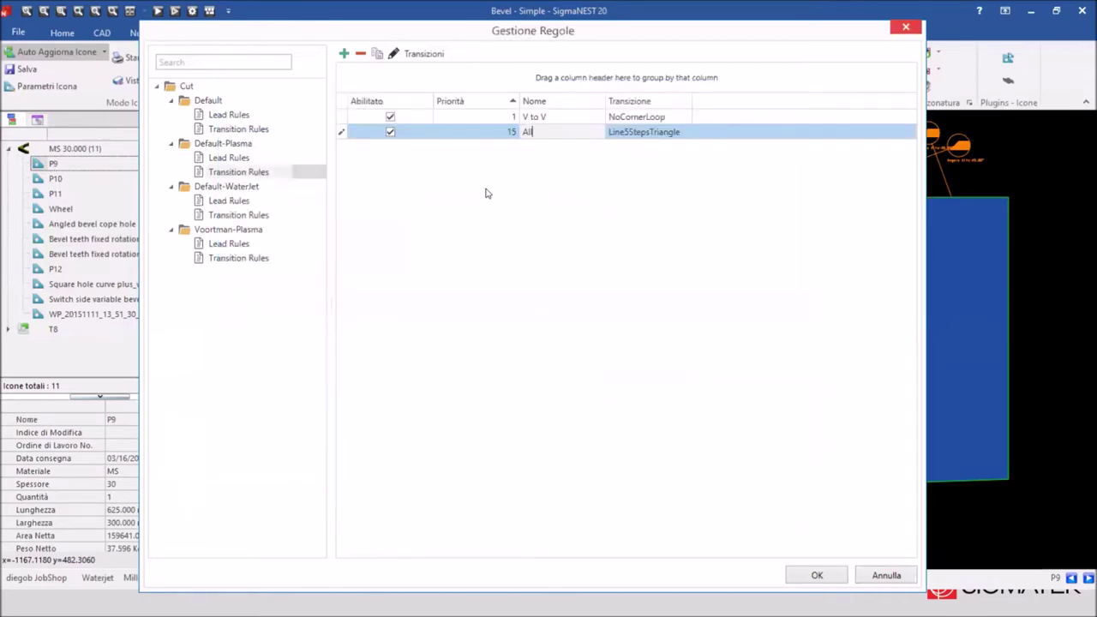
Inspect the V to V rule's Top Knife conditions in its editor, then cancel Gestione Regole.
{"action": "left_click", "coordinate": [557, 117]}
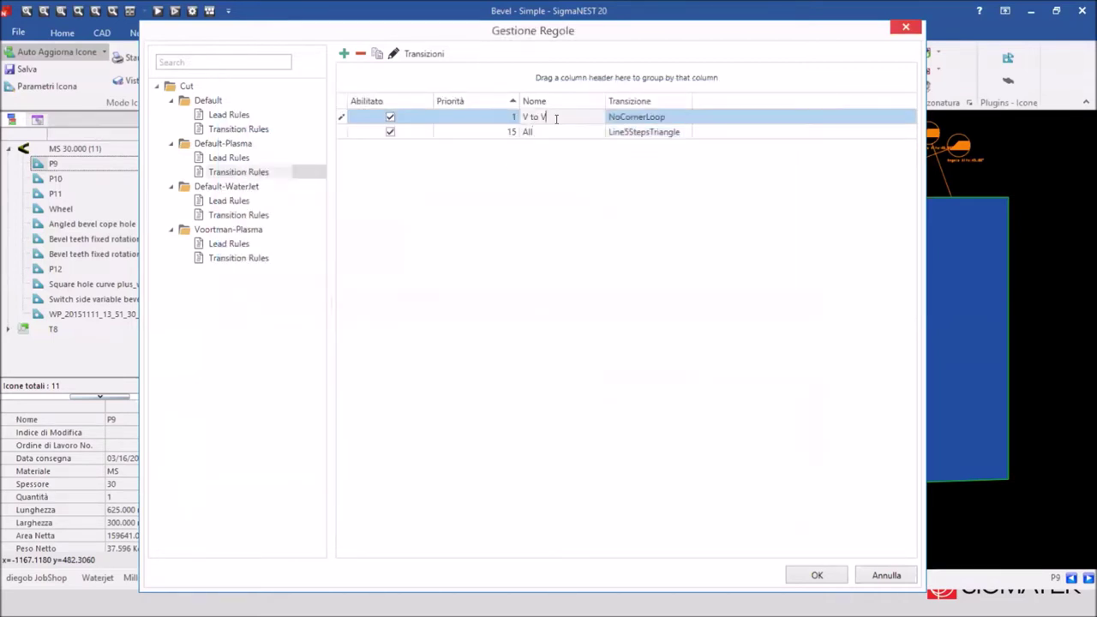
{"action": "left_click", "coordinate": [395, 54]}
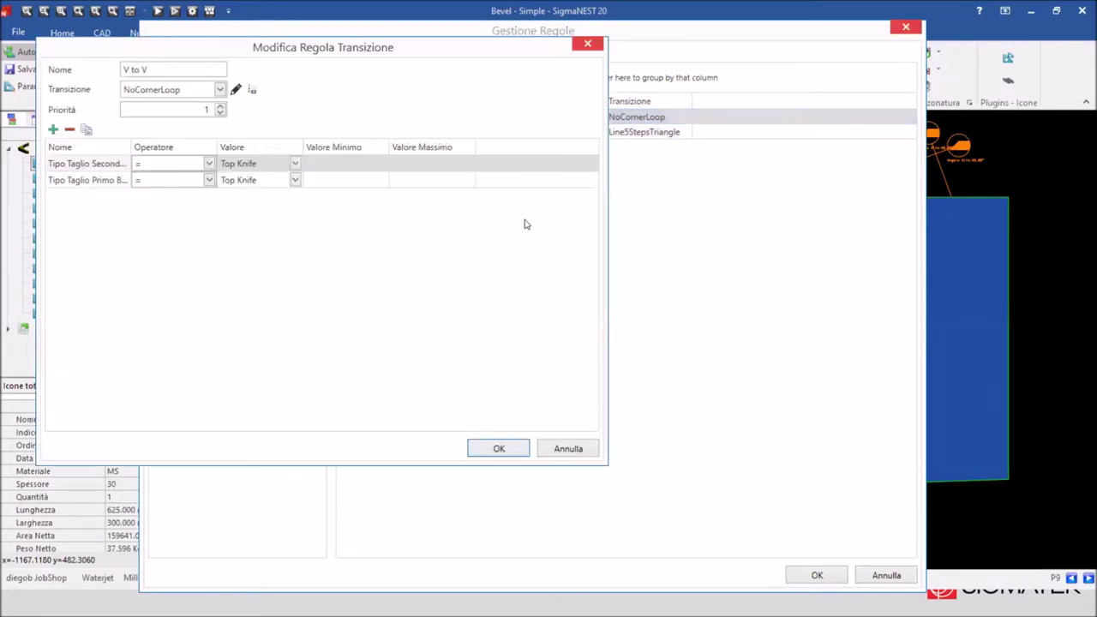
{"action": "left_click_drag", "start_coordinate": [328, 49], "coordinate": [641, 153]}
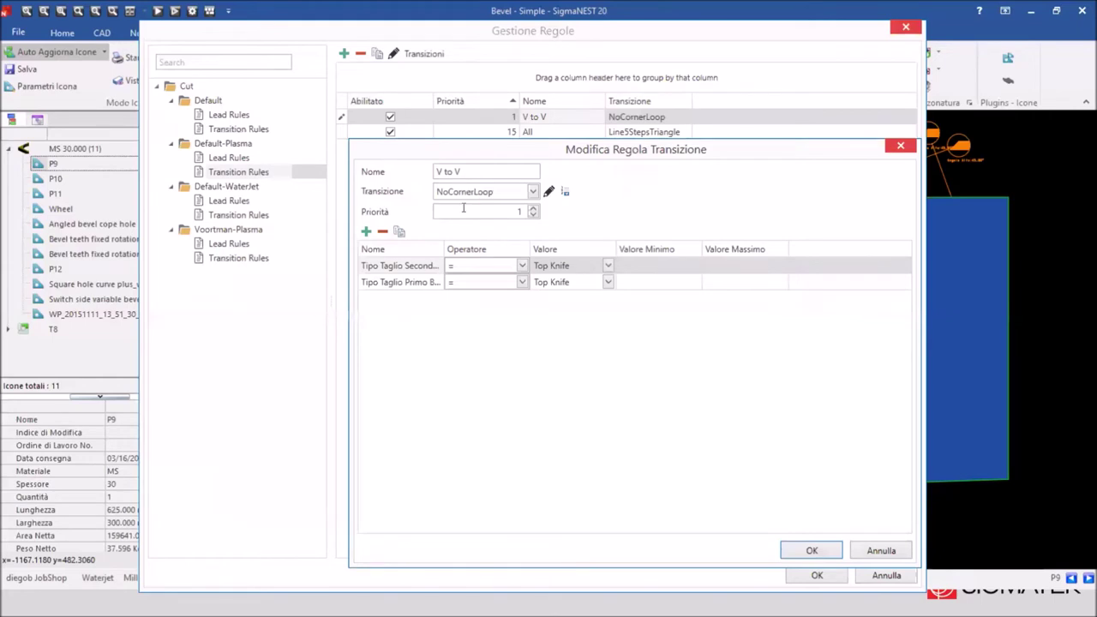
{"action": "left_click_drag", "start_coordinate": [444, 248], "coordinate": [458, 250]}
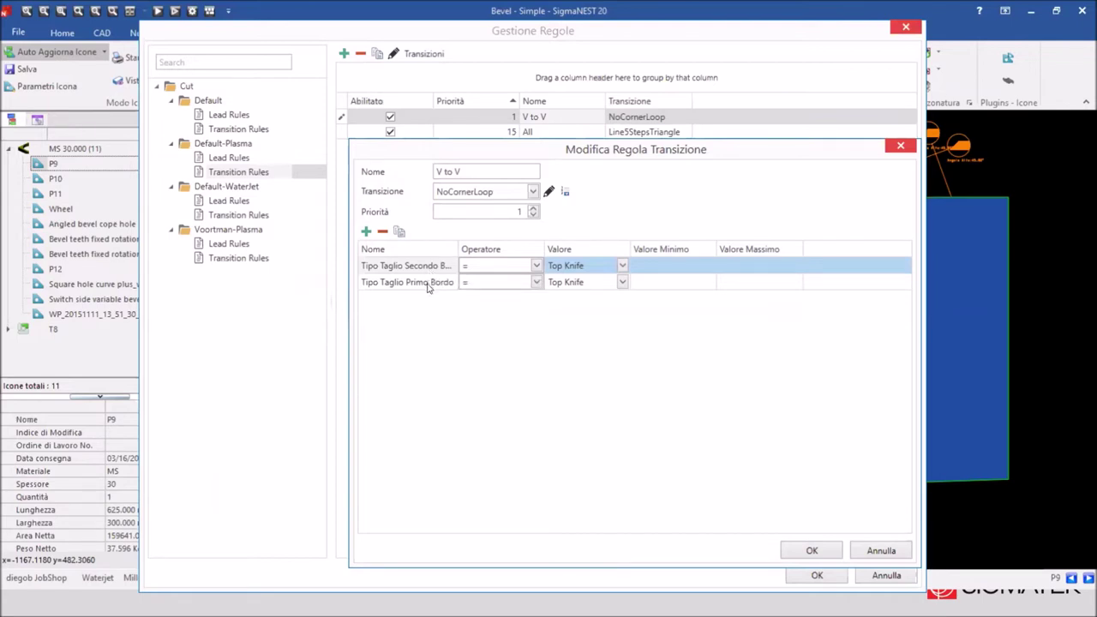
{"action": "left_click", "coordinate": [880, 550]}
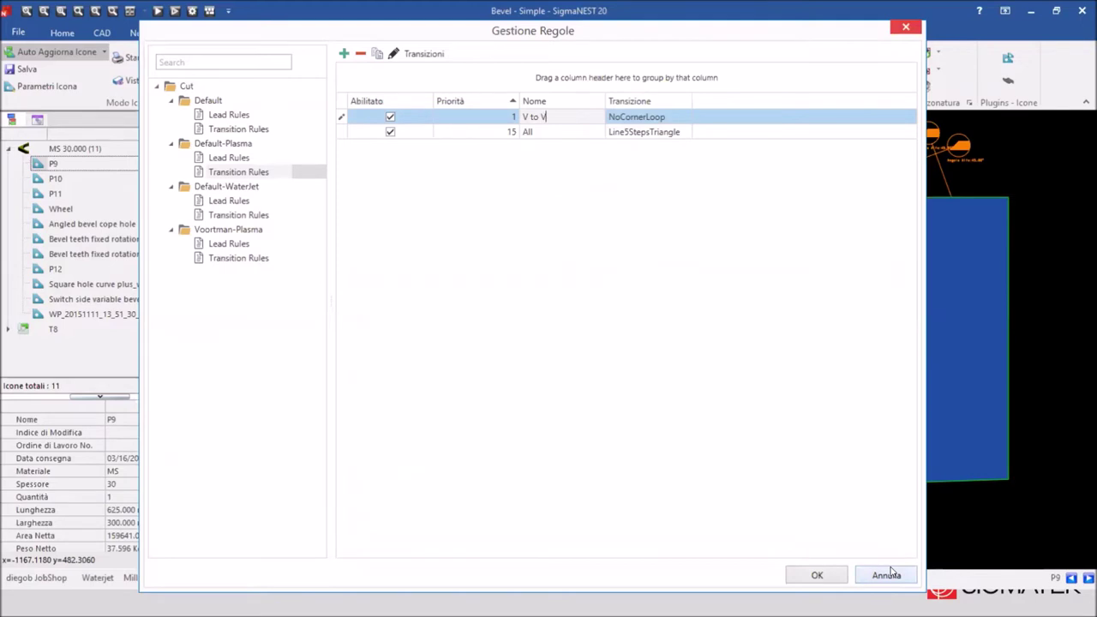
{"action": "left_click", "coordinate": [886, 574]}
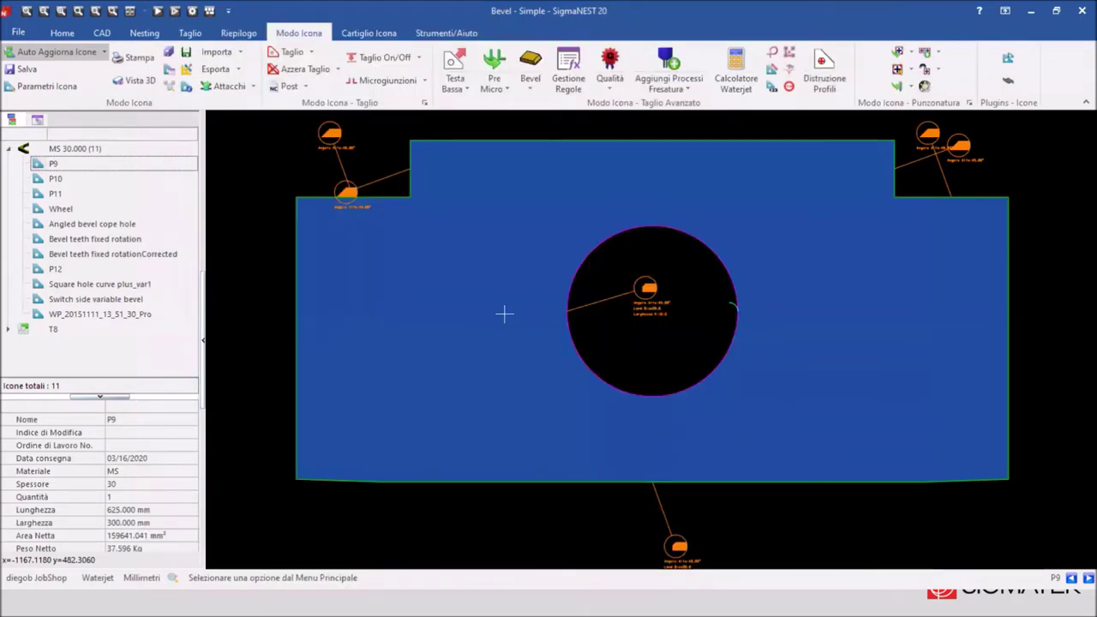
{"action": "scroll", "coordinate": [480, 287], "scroll_direction": "down", "scroll_amount": 1}
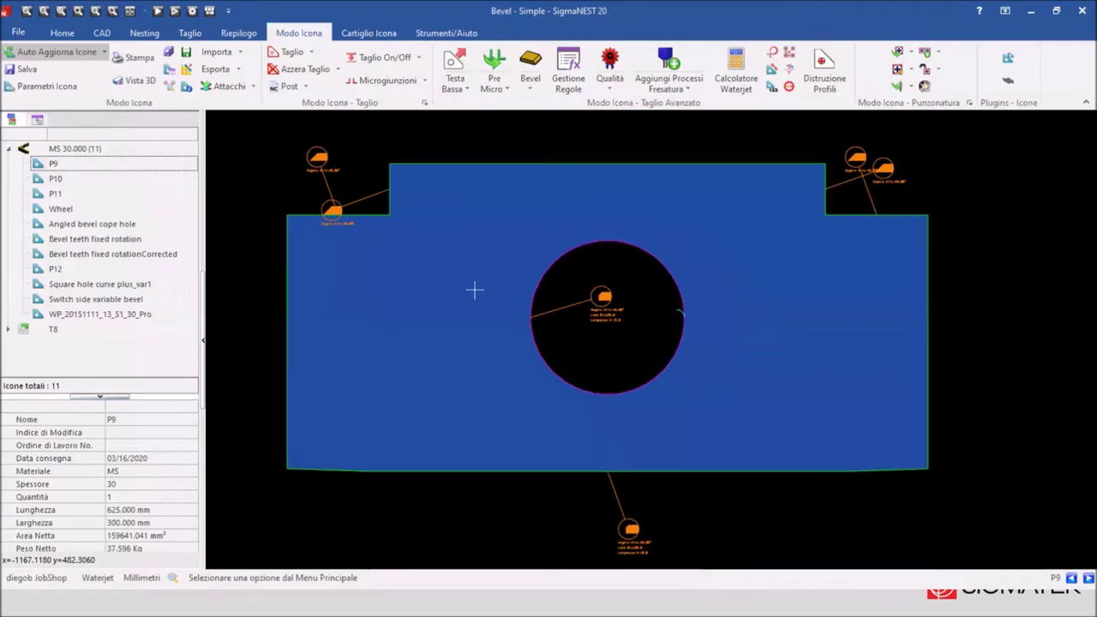
{"action": "scroll", "coordinate": [353, 221], "scroll_direction": "up", "scroll_amount": 1}
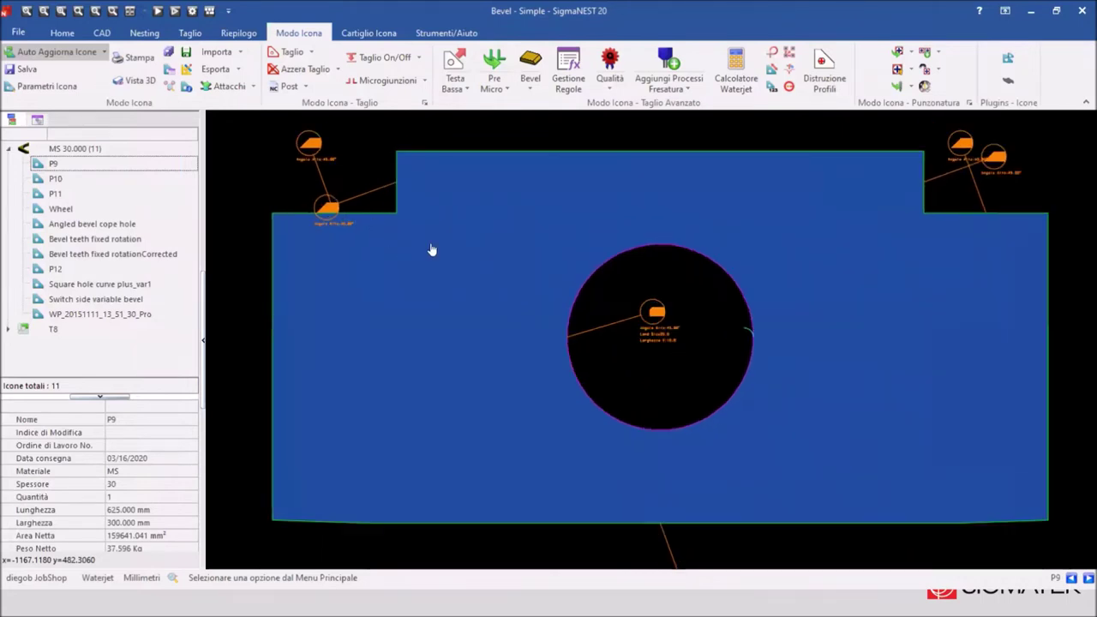
{"action": "scroll", "coordinate": [432, 249], "scroll_direction": "up", "scroll_amount": 1}
{"action": "scroll", "coordinate": [317, 237], "scroll_direction": "up", "scroll_amount": 1}
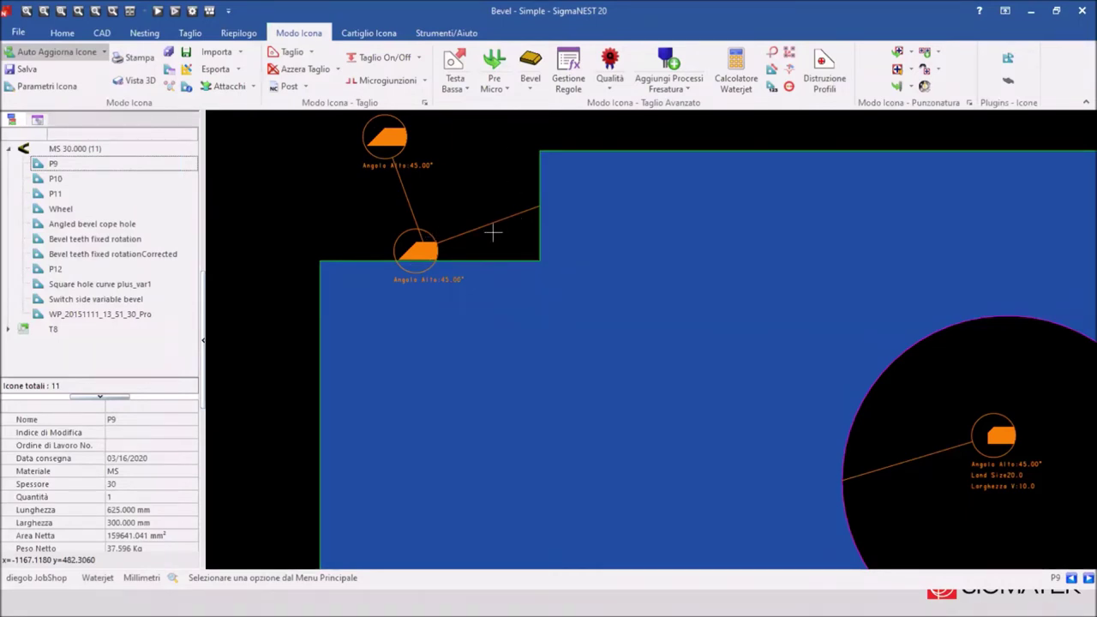
{"action": "scroll", "coordinate": [423, 244], "scroll_direction": "down", "scroll_amount": 1}
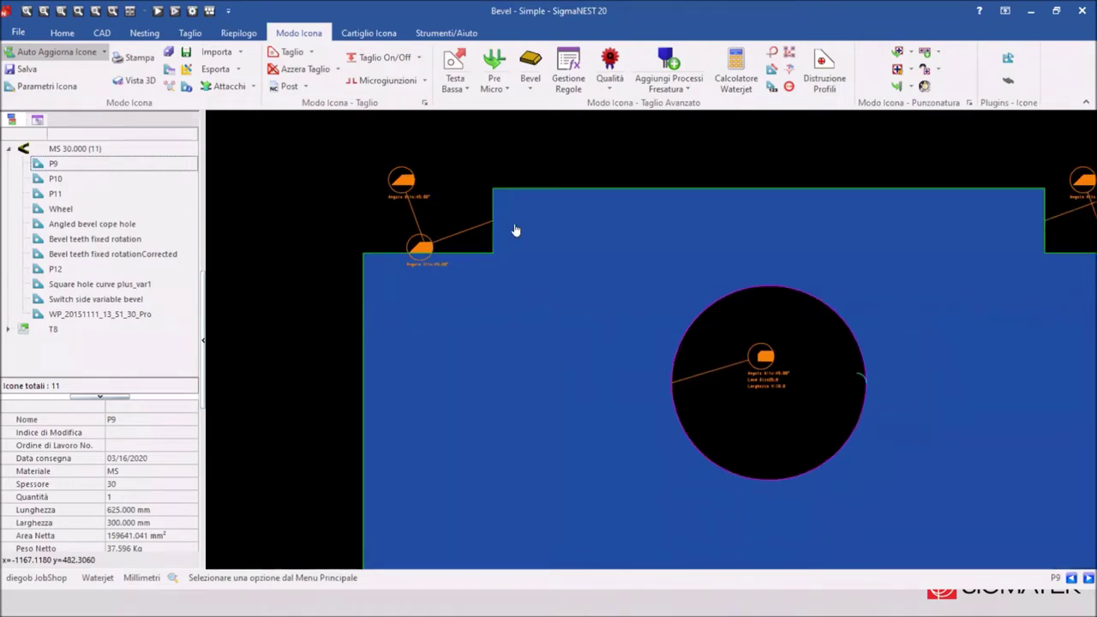
{"action": "scroll", "coordinate": [504, 294], "scroll_direction": "down", "scroll_amount": 1}
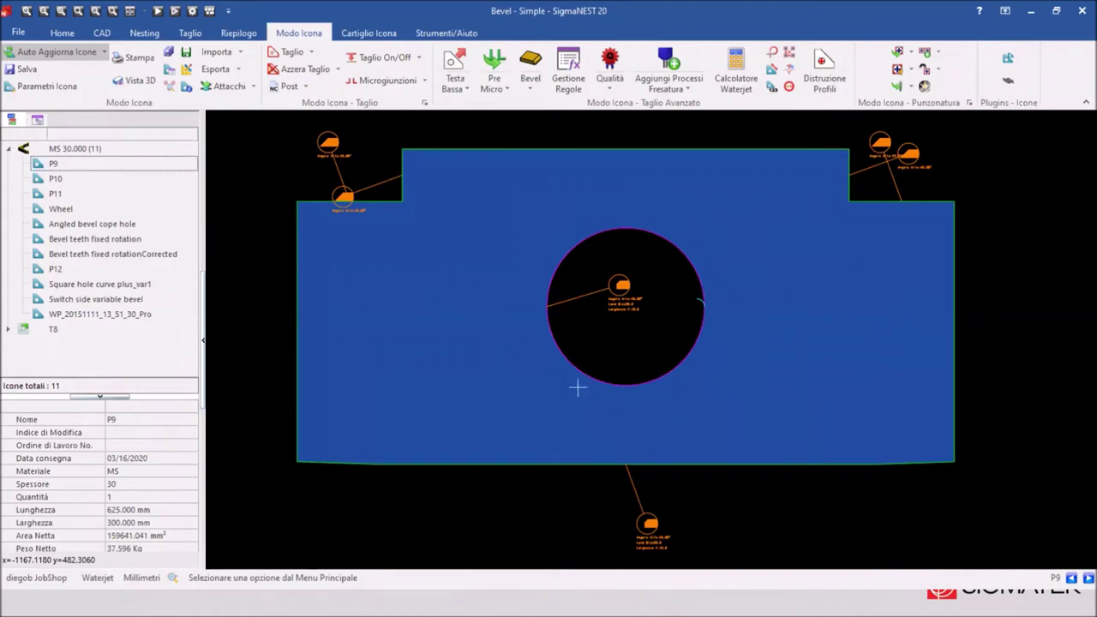
Auto-cut P9 in 3D interactive mode and confirm the 5-axis automatic cut settings.
{"action": "left_click", "coordinate": [288, 54]}
{"action": "left_click", "coordinate": [288, 54]}
{"action": "left_click", "coordinate": [288, 54]}
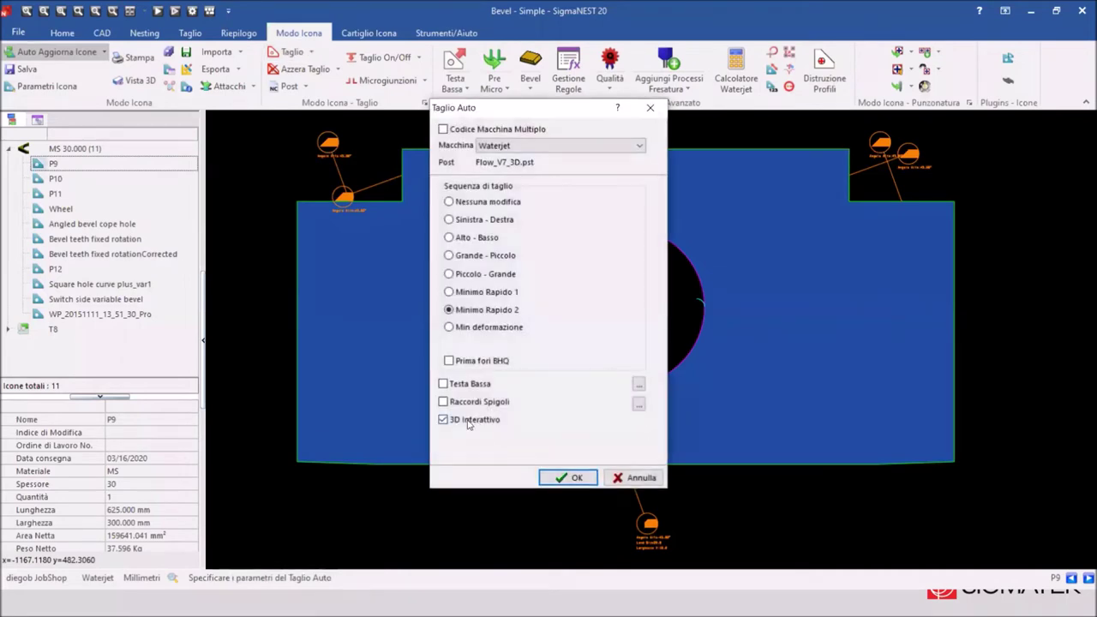
{"action": "left_click", "coordinate": [570, 480]}
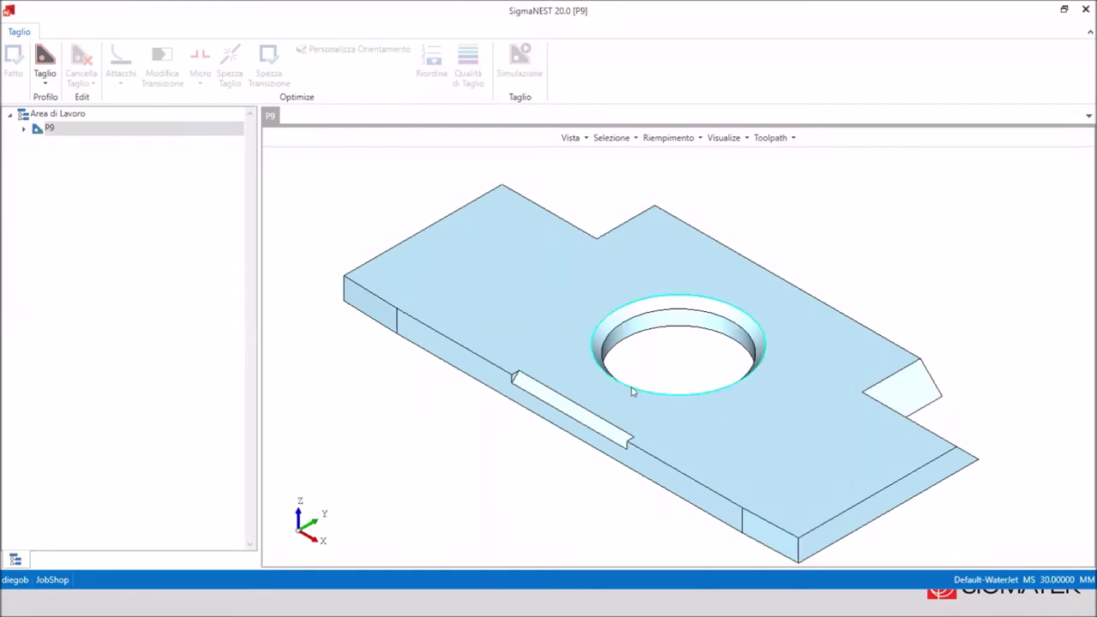
{"action": "mouse_move", "coordinate": [617, 411]}
{"action": "middle_mouse_down"}
{"action": "mouse_move", "coordinate": [634, 409]}
{"action": "mouse_move", "coordinate": [619, 409]}
{"action": "middle_mouse_up"}
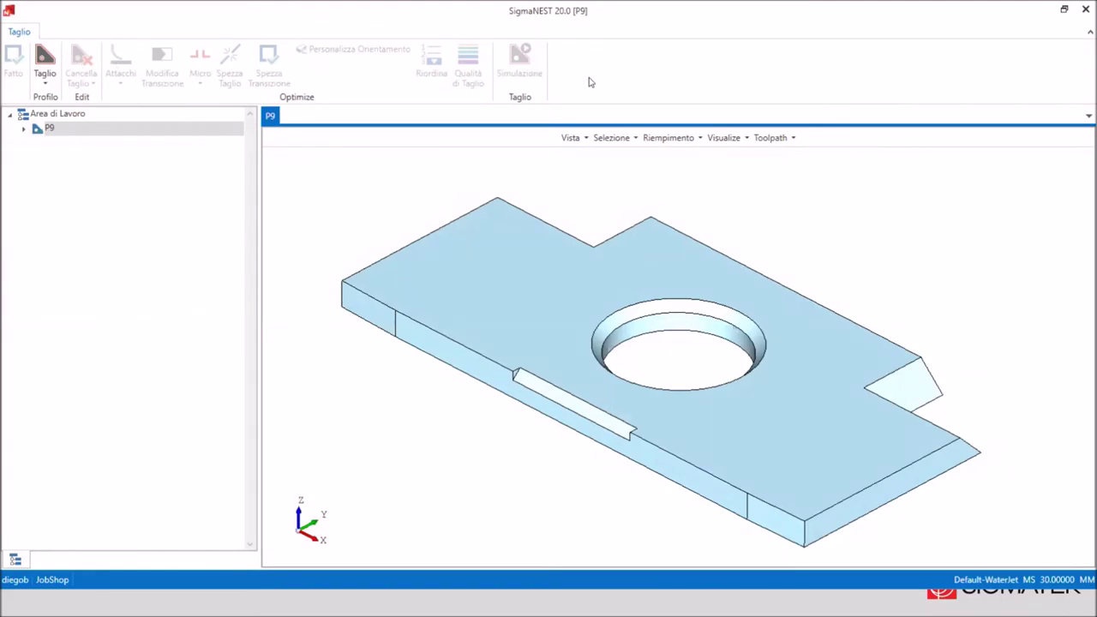
{"action": "left_click", "coordinate": [46, 64]}
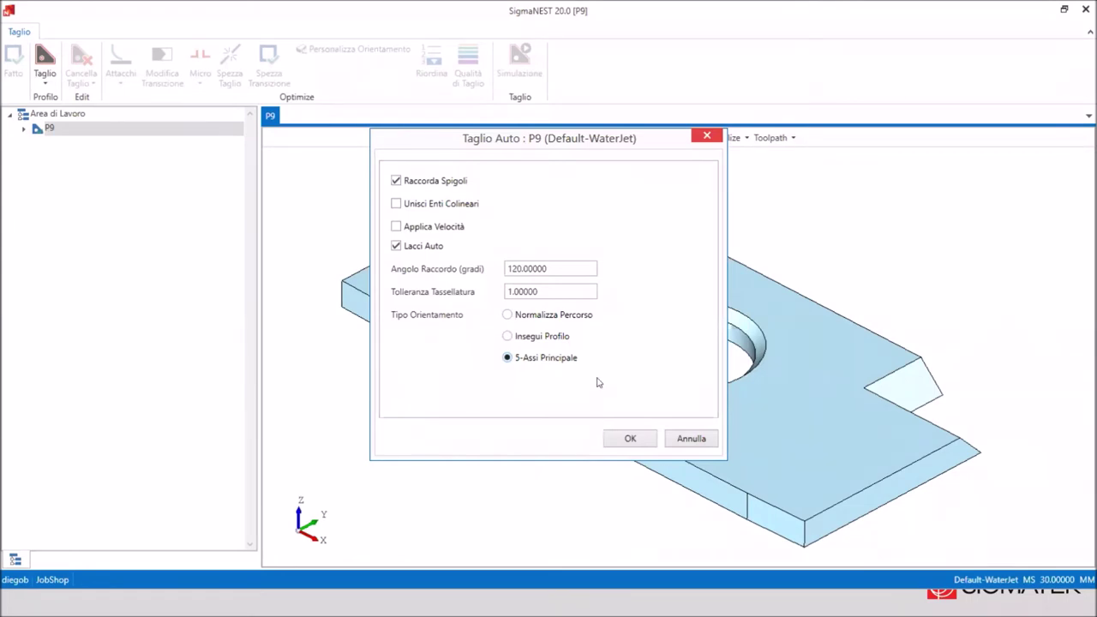
{"action": "left_click", "coordinate": [638, 444]}
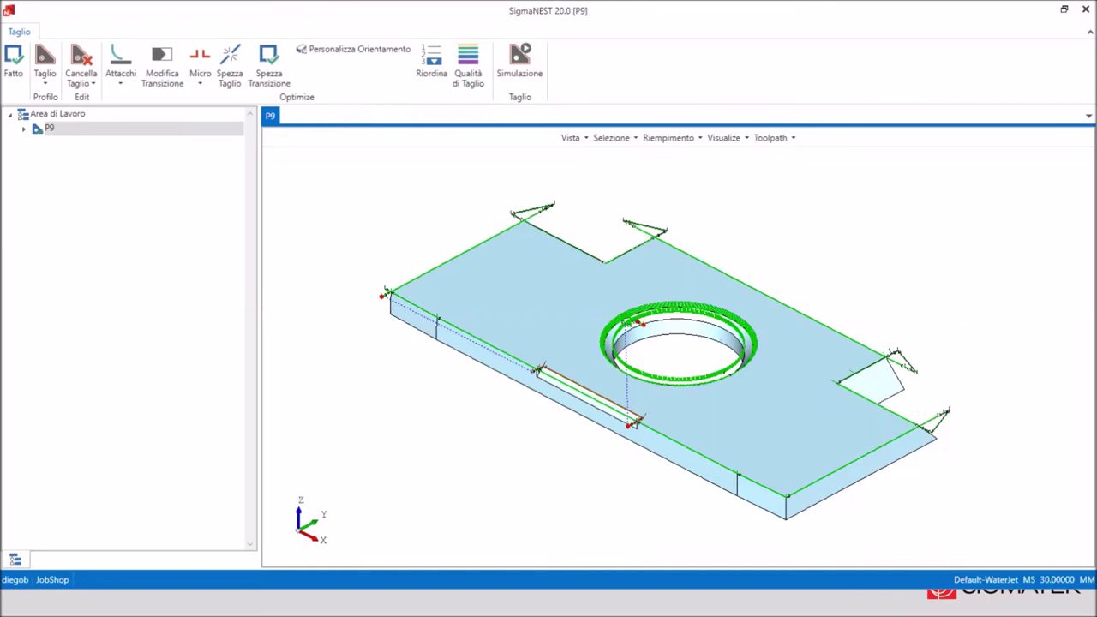
{"action": "left_click", "coordinate": [520, 69]}
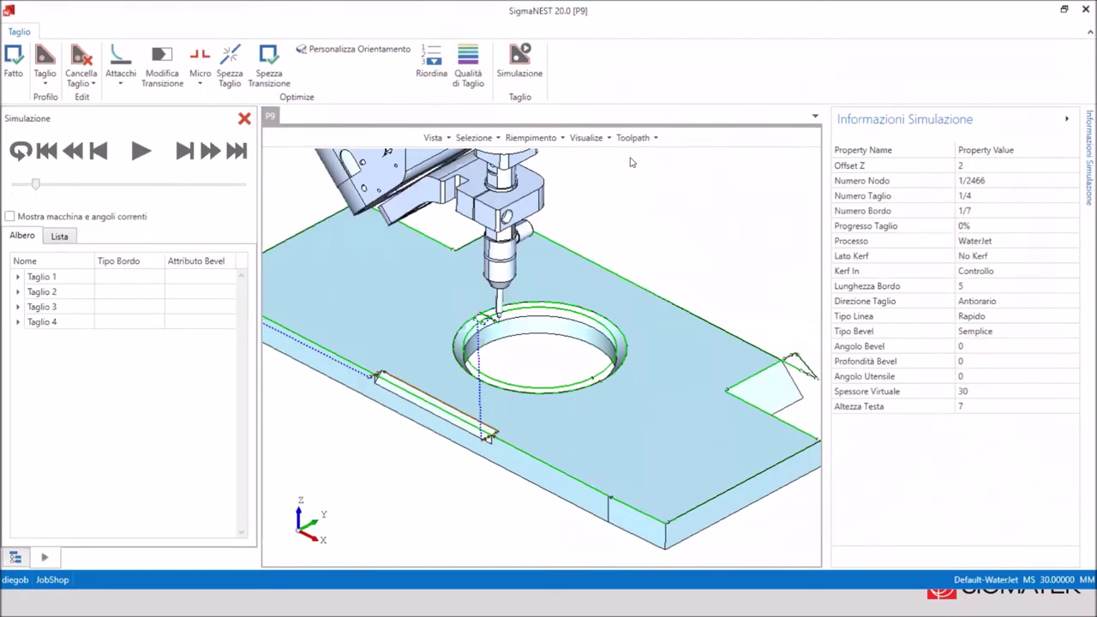
{"action": "left_click", "coordinate": [1067, 123]}
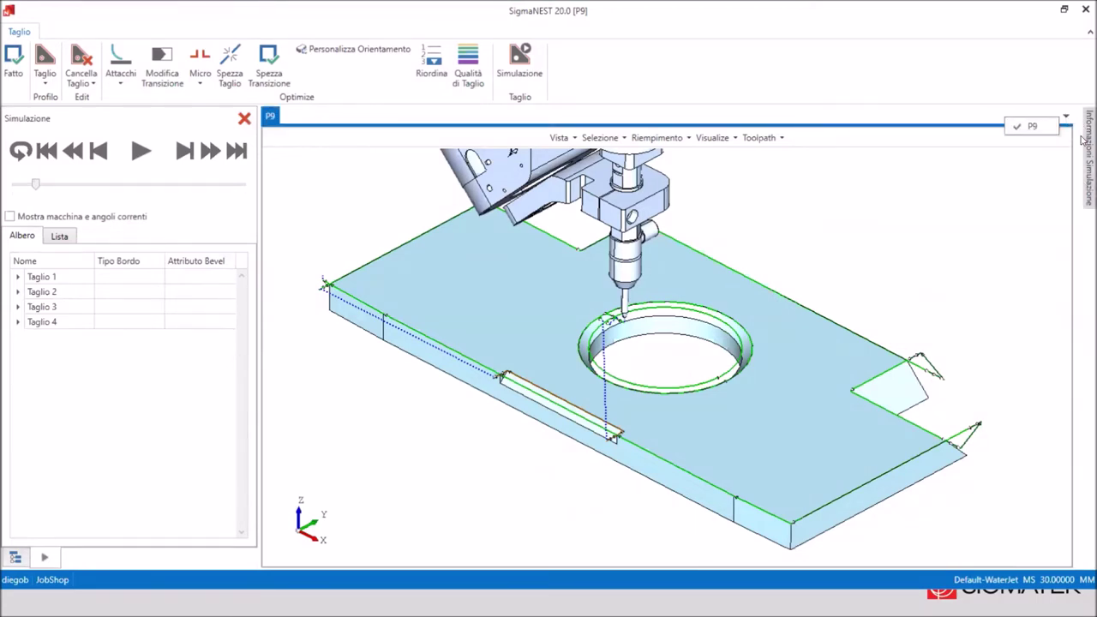
{"action": "left_click", "coordinate": [142, 152]}
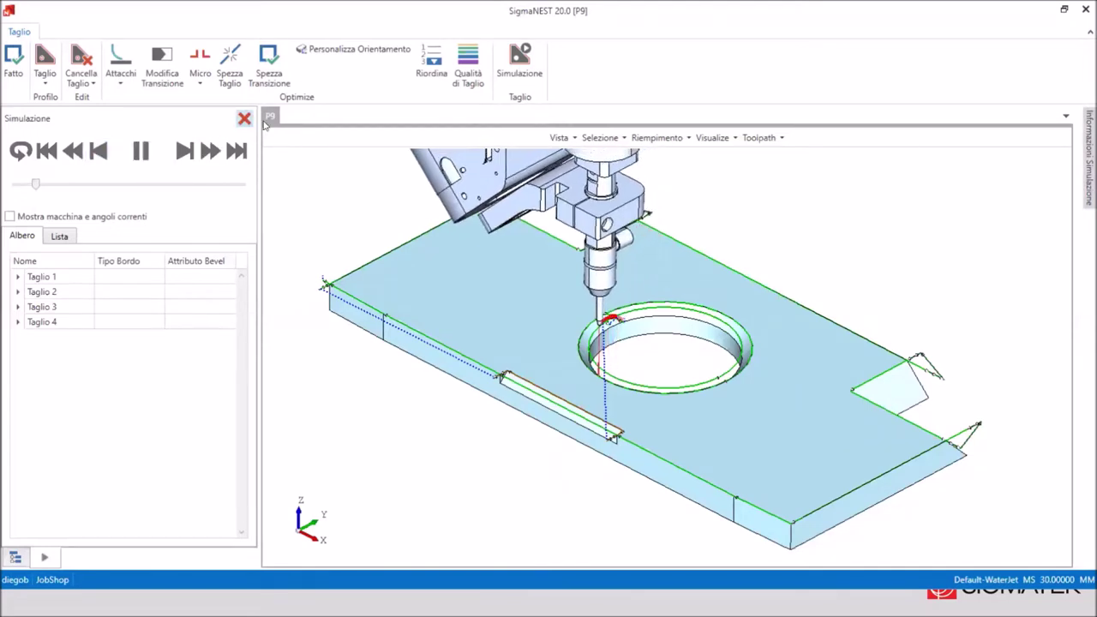
{"action": "left_click", "coordinate": [519, 64]}
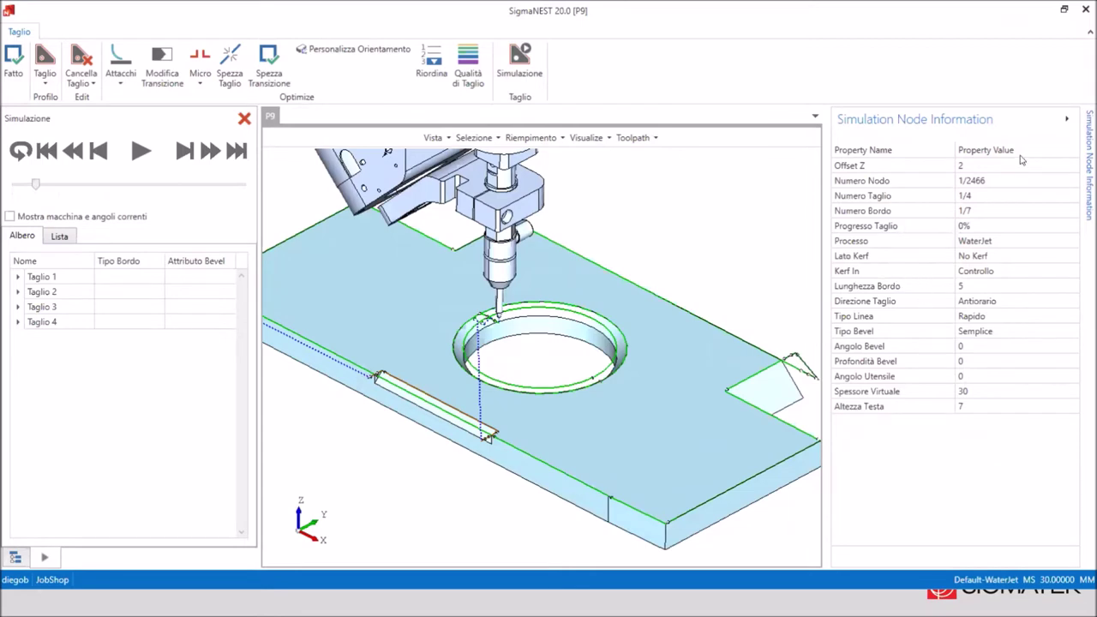
{"action": "left_click", "coordinate": [1068, 120]}
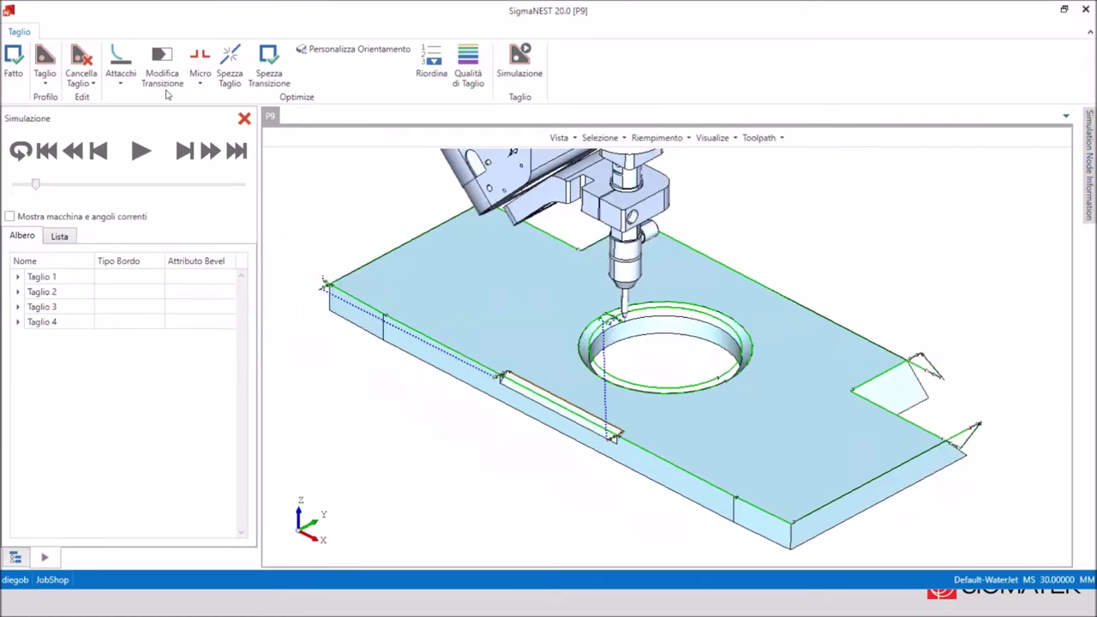
{"action": "left_click", "coordinate": [131, 160]}
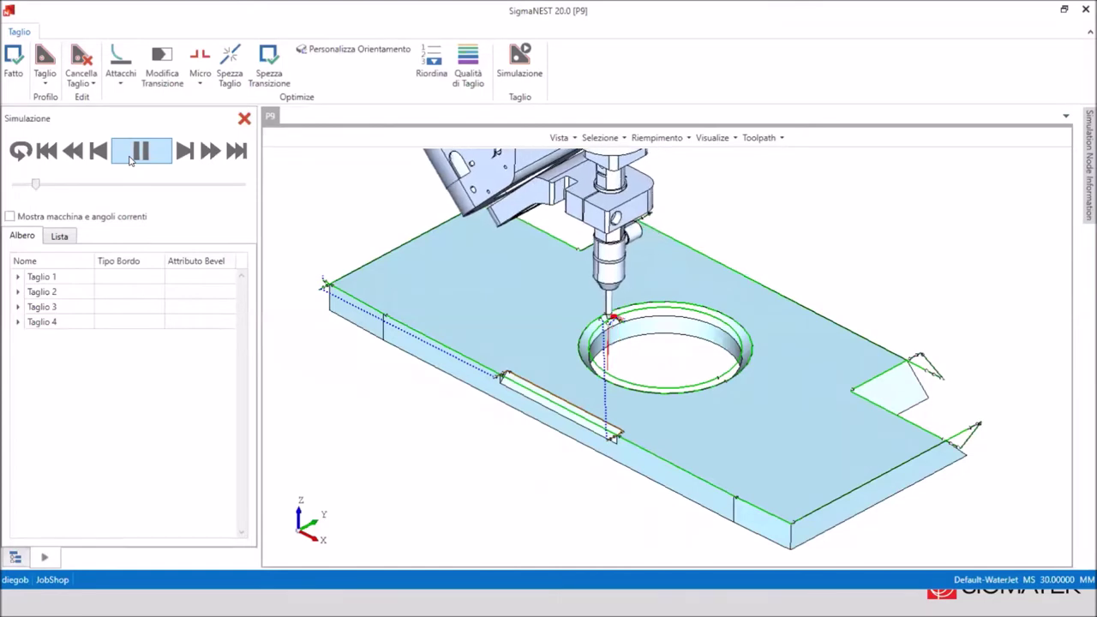
{"action": "left_click_drag", "start_coordinate": [37, 188], "coordinate": [110, 200]}
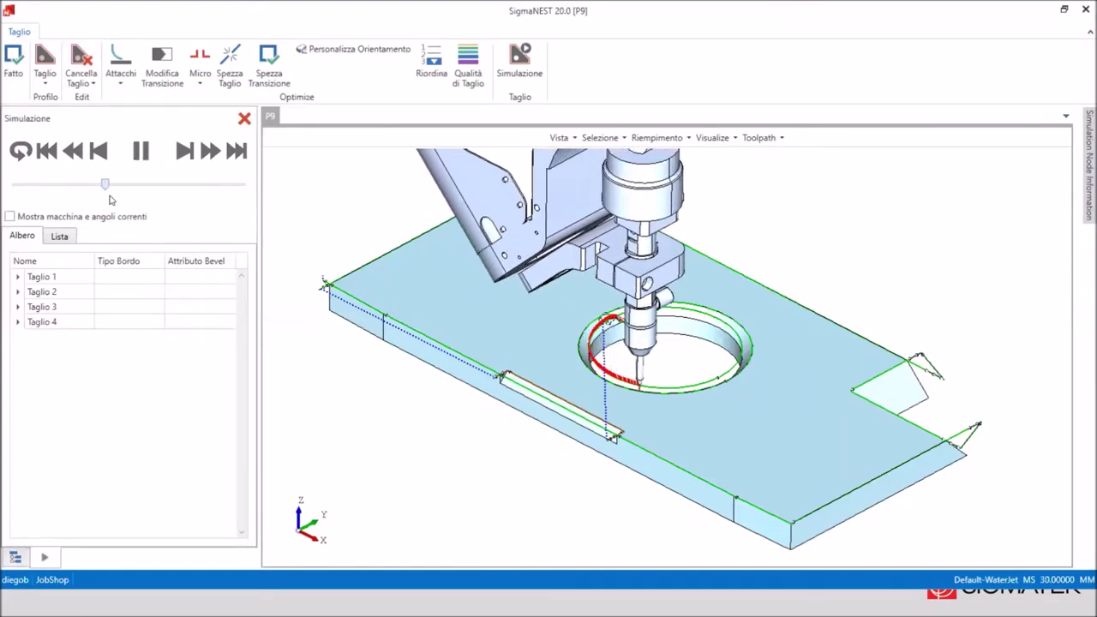
{"action": "scroll", "coordinate": [495, 491], "scroll_direction": "down", "scroll_amount": 1}
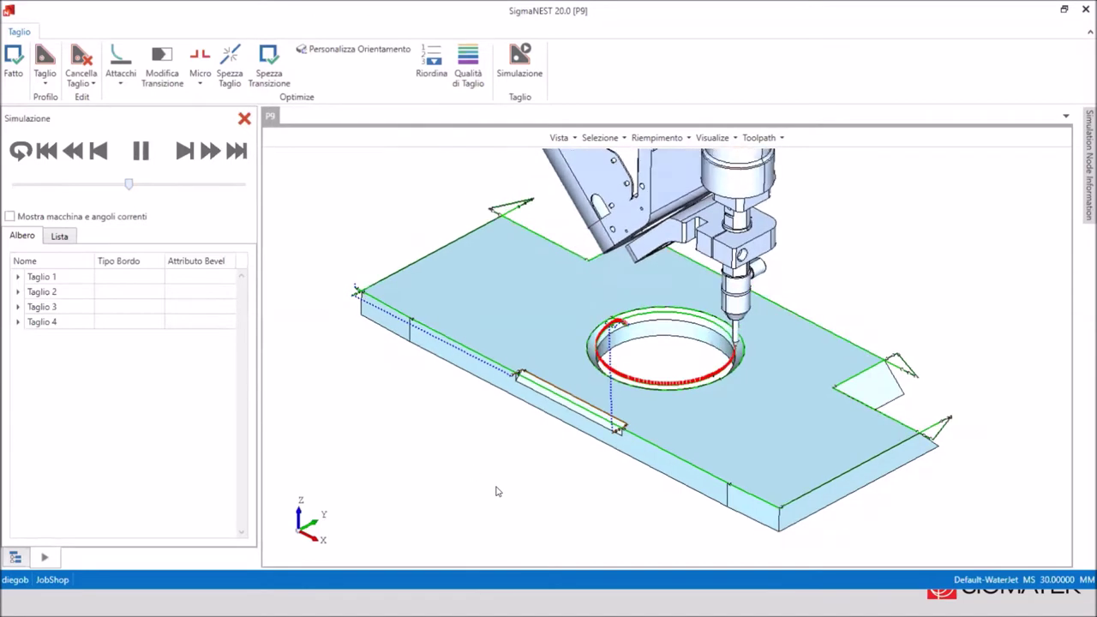
{"action": "scroll", "coordinate": [496, 491], "scroll_direction": "down", "scroll_amount": 2}
{"action": "scroll", "coordinate": [509, 496], "scroll_direction": "down", "scroll_amount": 1}
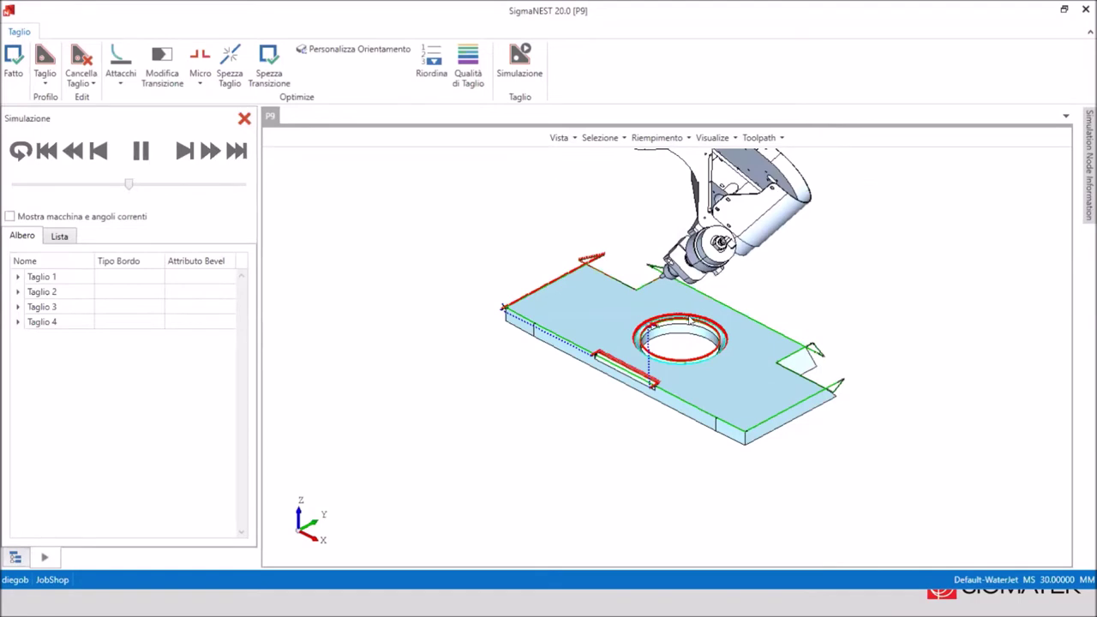
{"action": "left_click", "coordinate": [142, 153]}
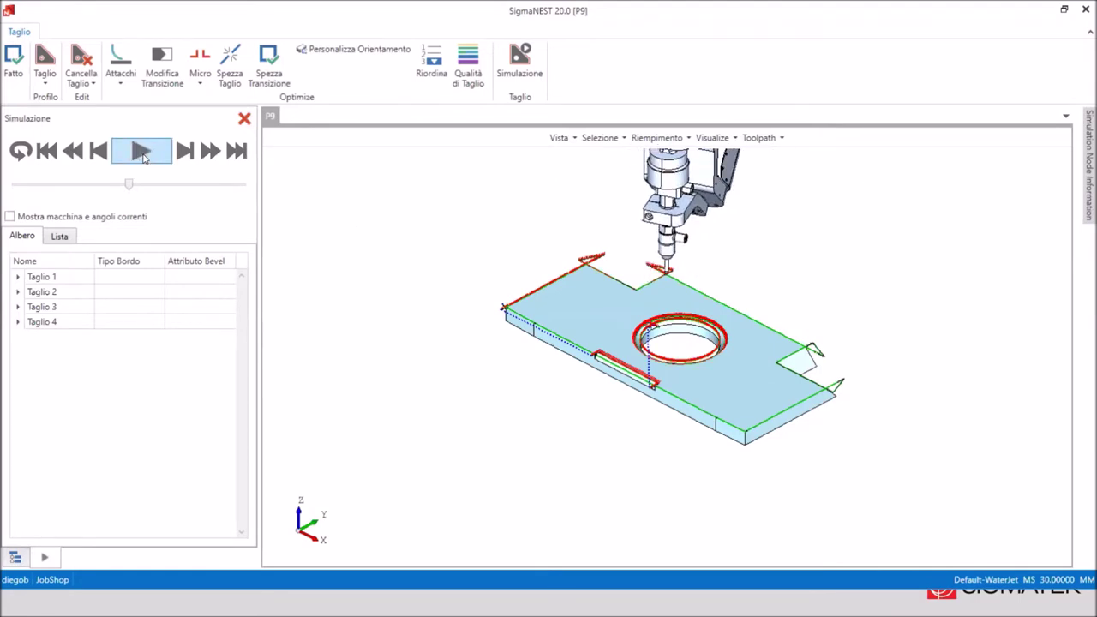
{"action": "scroll", "coordinate": [570, 309], "scroll_direction": "up", "scroll_amount": 1}
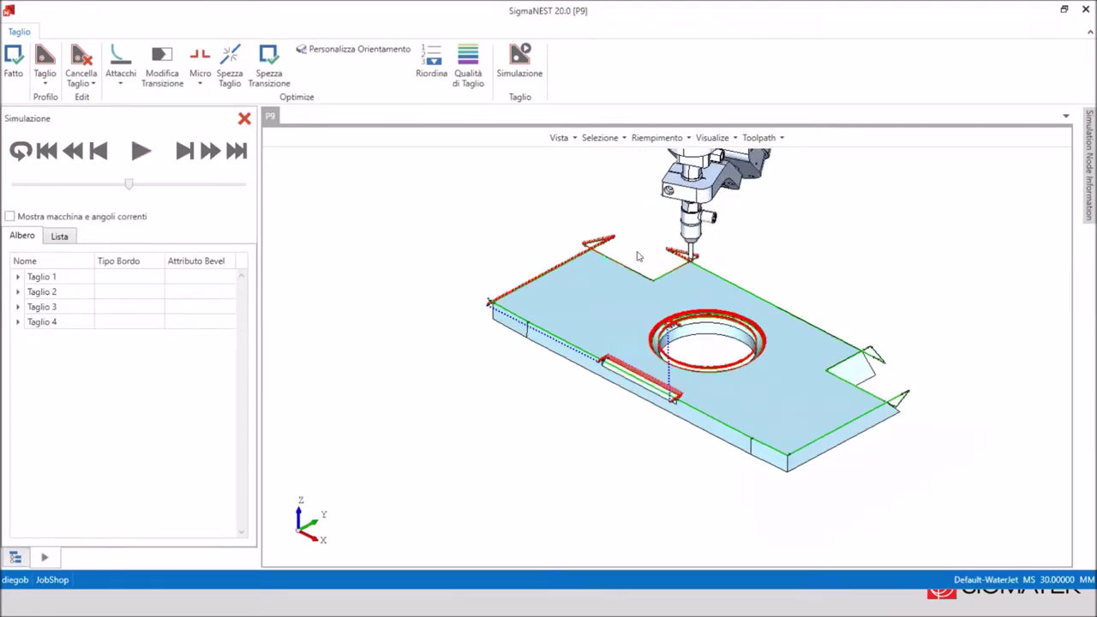
{"action": "scroll", "coordinate": [641, 256], "scroll_direction": "up", "scroll_amount": 1}
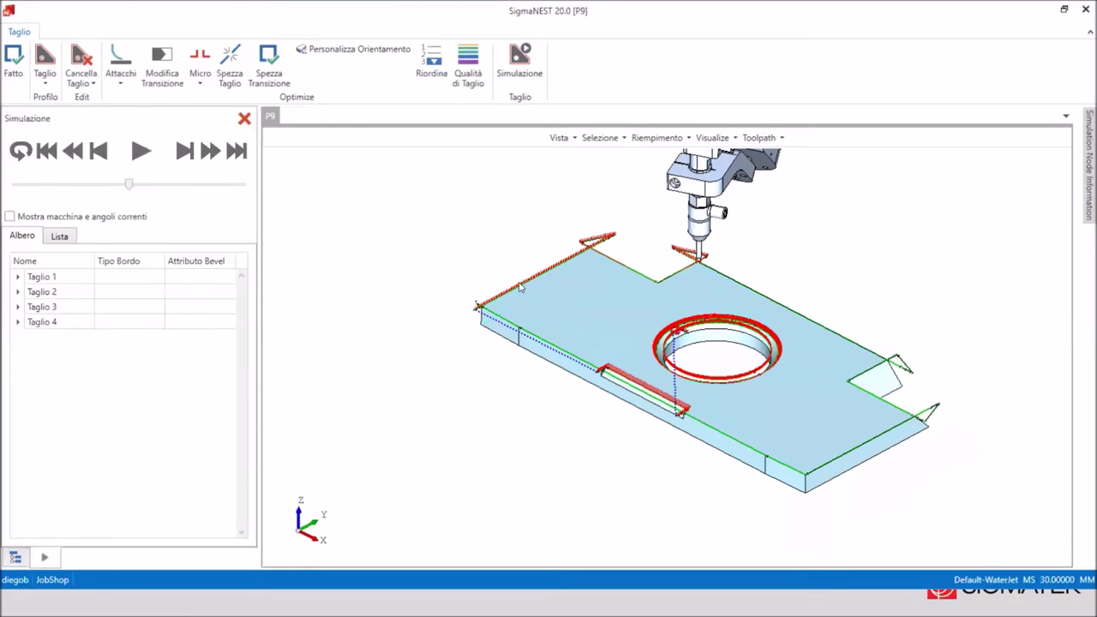
{"action": "left_click", "coordinate": [518, 286]}
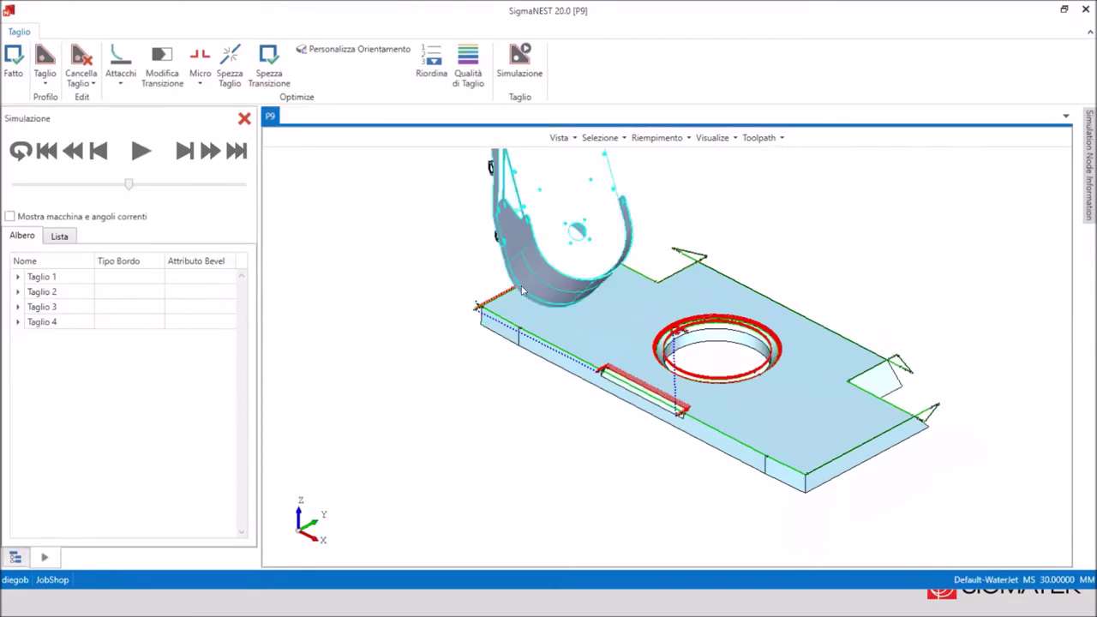
{"action": "left_click", "coordinate": [127, 159]}
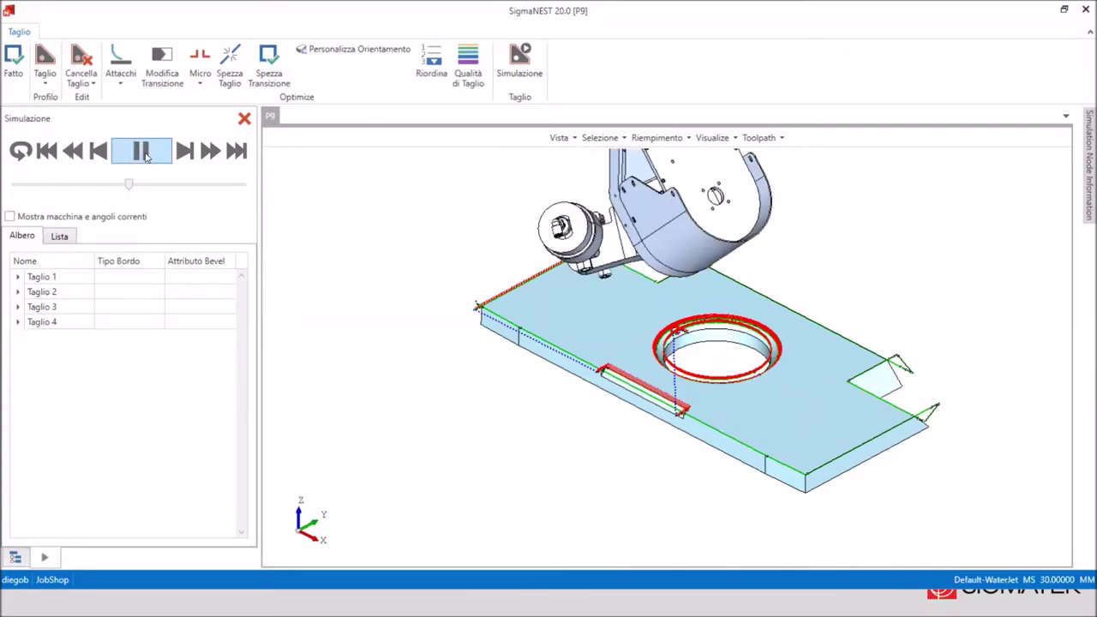
{"action": "left_click", "coordinate": [141, 150]}
{"action": "left_click", "coordinate": [244, 119]}
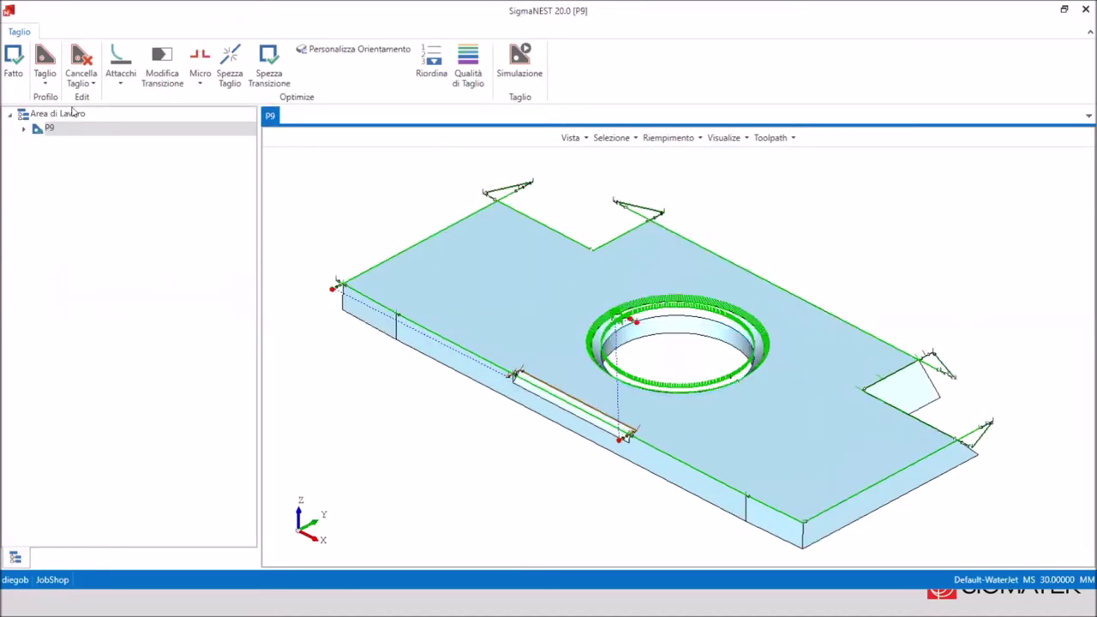
Finish the 3D cut editor with Fatto, then reopen P9's waterjet toolpath for 3D cut editing.
{"action": "left_click", "coordinate": [10, 67]}
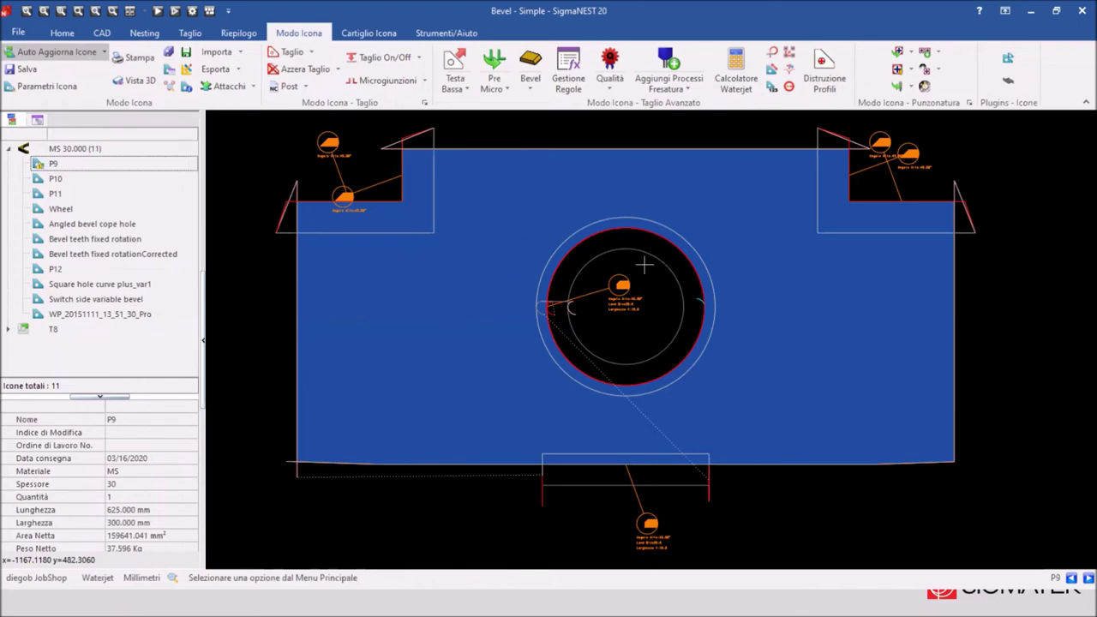
{"action": "left_click", "coordinate": [310, 55]}
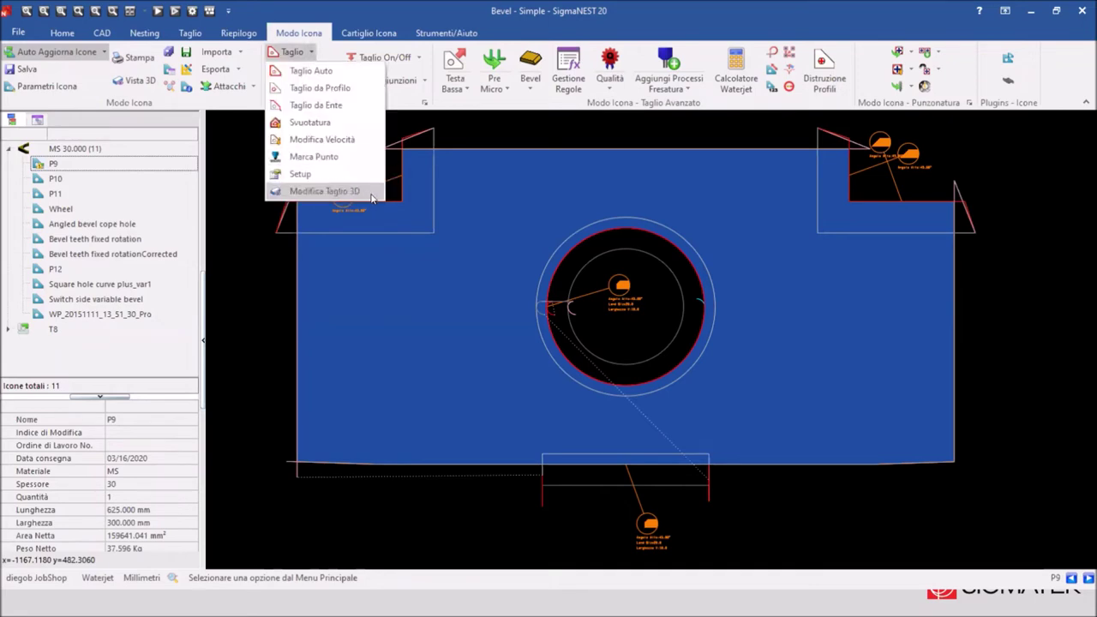
{"action": "left_click", "coordinate": [371, 193]}
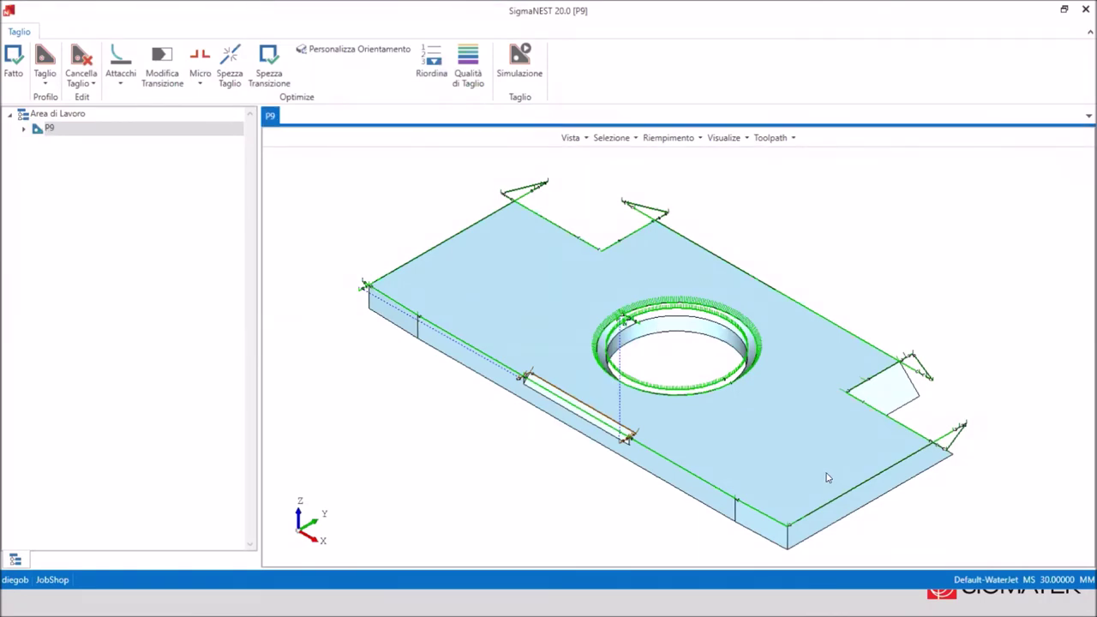
Orbit and zoom in to inspect the lead-in on P9's circular hole rim in 3D.
{"action": "middle_click_drag", "start_coordinate": [829, 476], "coordinate": [854, 486]}
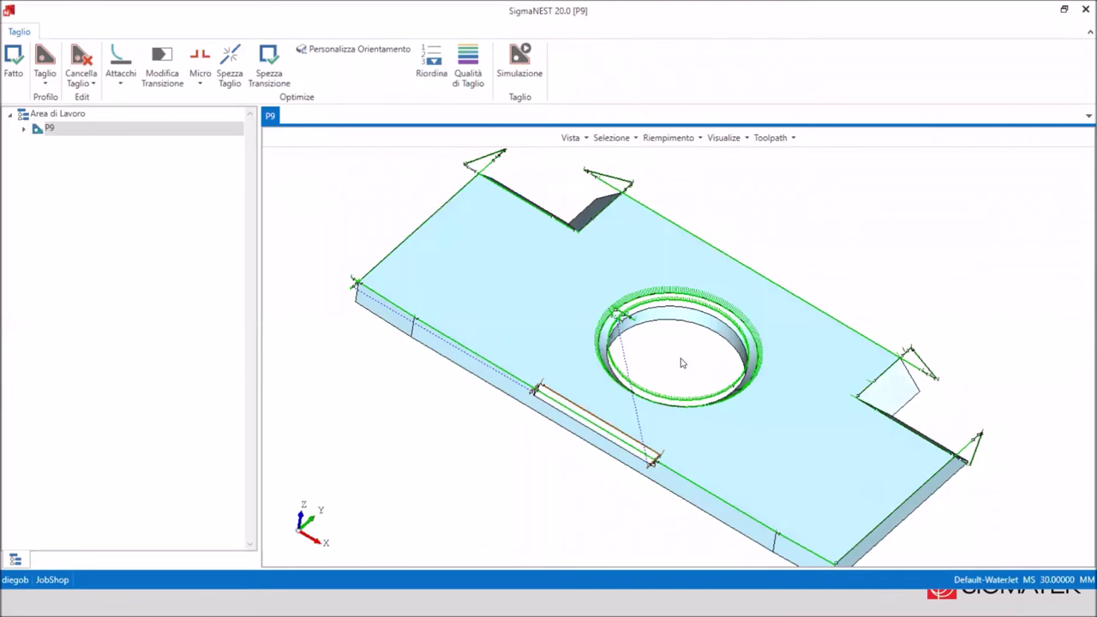
{"action": "scroll", "coordinate": [631, 319], "scroll_direction": "down", "scroll_amount": 1}
{"action": "scroll", "coordinate": [633, 324], "scroll_direction": "up", "scroll_amount": 2}
{"action": "scroll", "coordinate": [633, 322], "scroll_direction": "up", "scroll_amount": 1}
{"action": "scroll", "coordinate": [599, 317], "scroll_direction": "up", "scroll_amount": 1}
{"action": "scroll", "coordinate": [566, 308], "scroll_direction": "up", "scroll_amount": 1}
{"action": "middle_click_drag", "start_coordinate": [555, 304], "coordinate": [554, 343]}
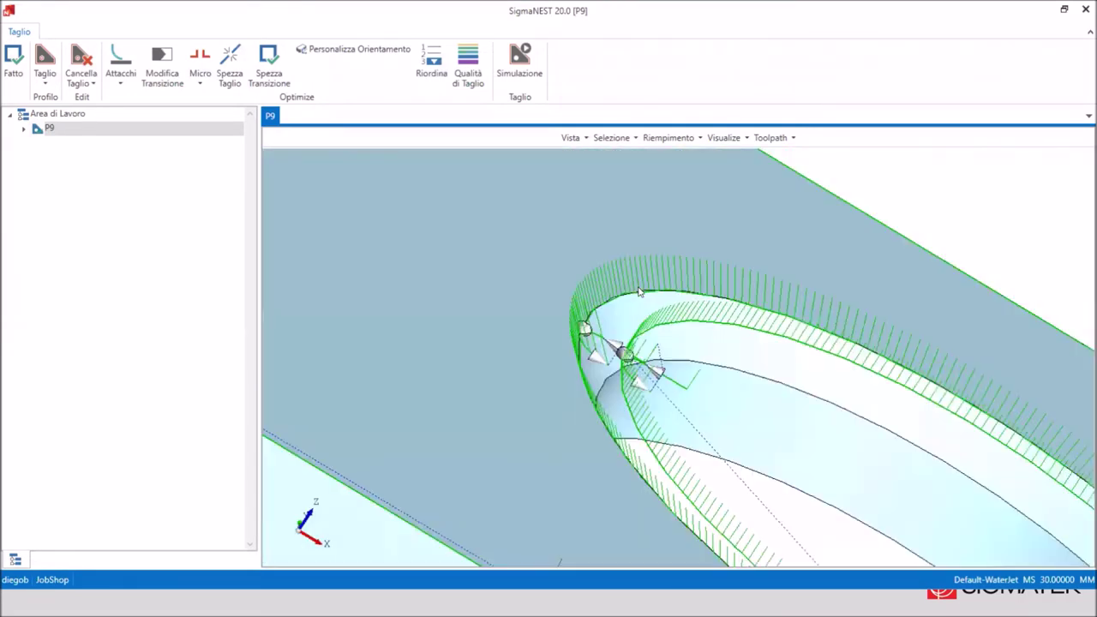
{"action": "scroll", "coordinate": [553, 342], "scroll_direction": "up", "scroll_amount": 1}
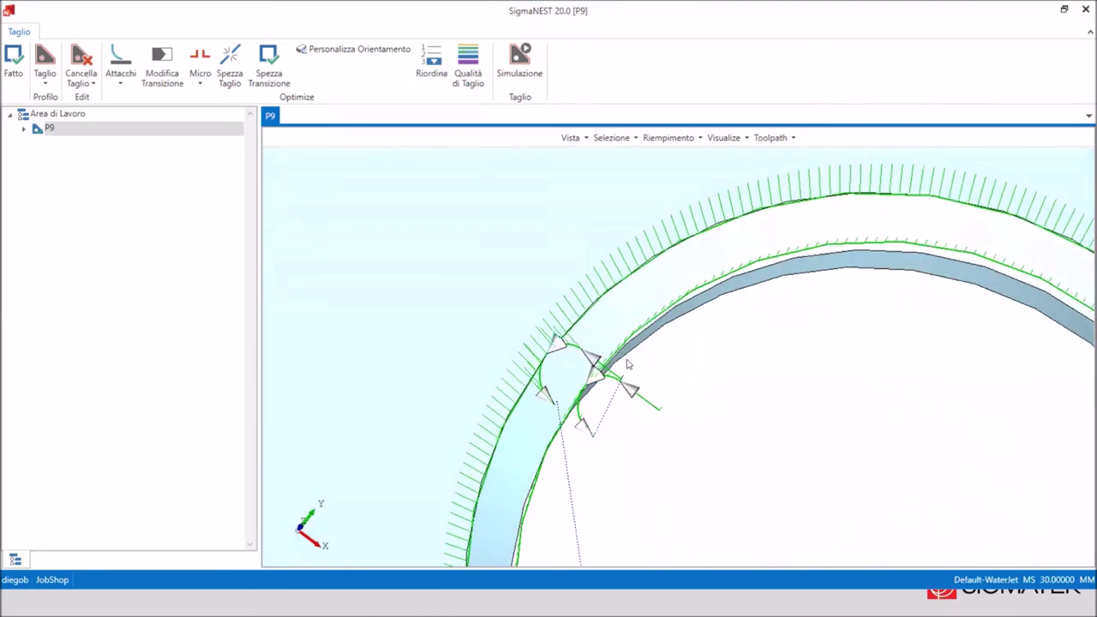
{"action": "scroll", "coordinate": [627, 365], "scroll_direction": "up", "scroll_amount": 1}
{"action": "middle_click_drag", "start_coordinate": [574, 334], "coordinate": [578, 323]}
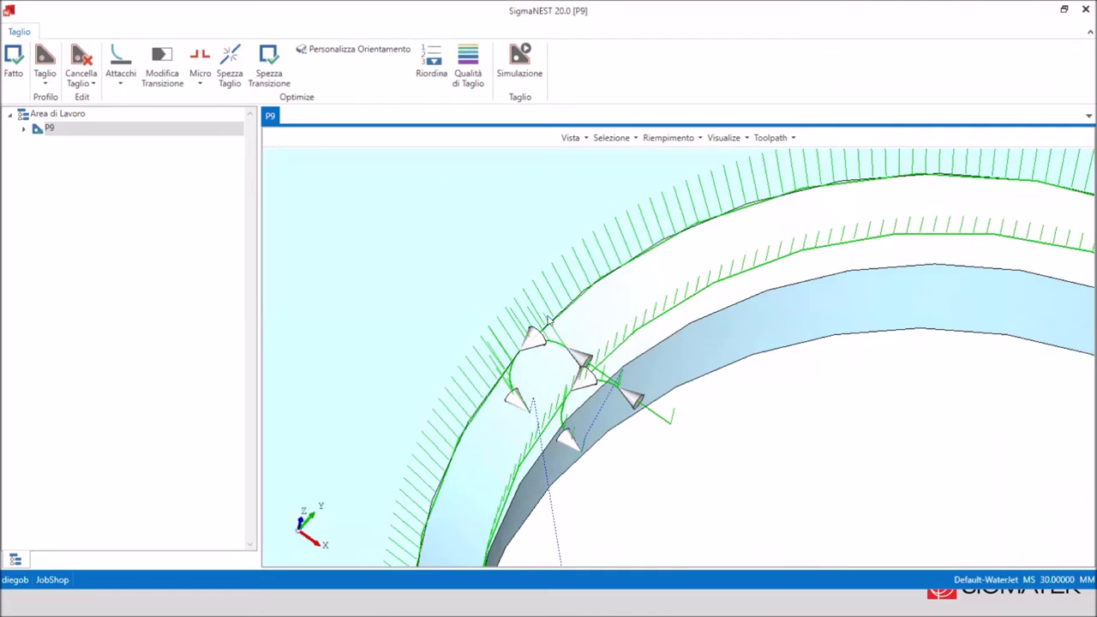
{"action": "middle_click_drag", "start_coordinate": [549, 320], "coordinate": [552, 326]}
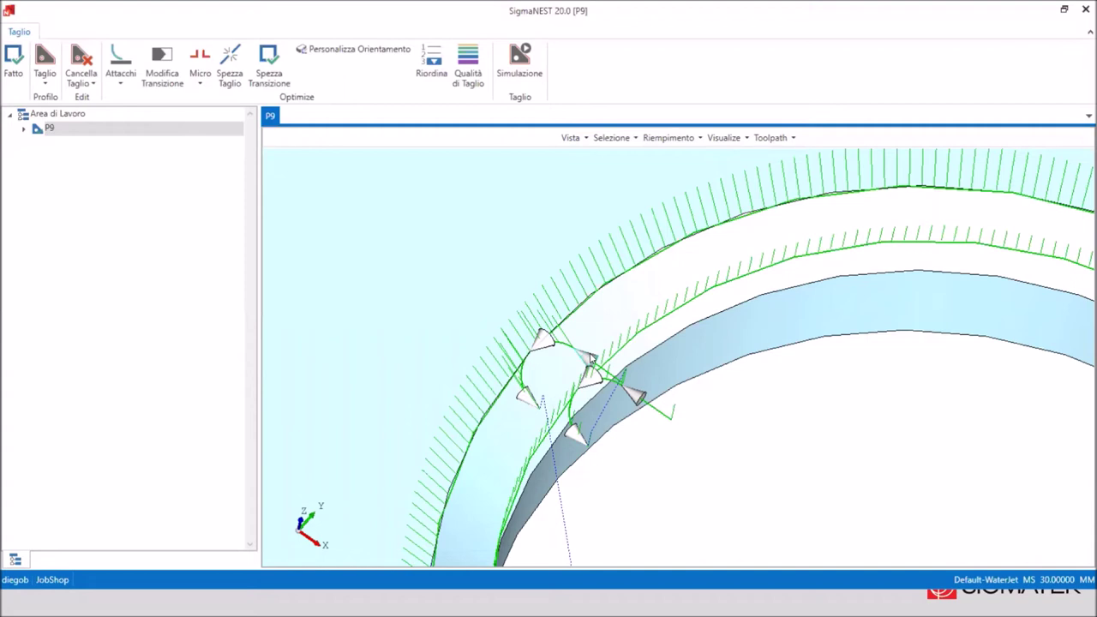
Zoom out, switch to the Superiore top view and zoom back in on the hole's entry point.
{"action": "scroll", "coordinate": [692, 285], "scroll_direction": "down", "scroll_amount": 1}
{"action": "scroll", "coordinate": [697, 278], "scroll_direction": "down", "scroll_amount": 1}
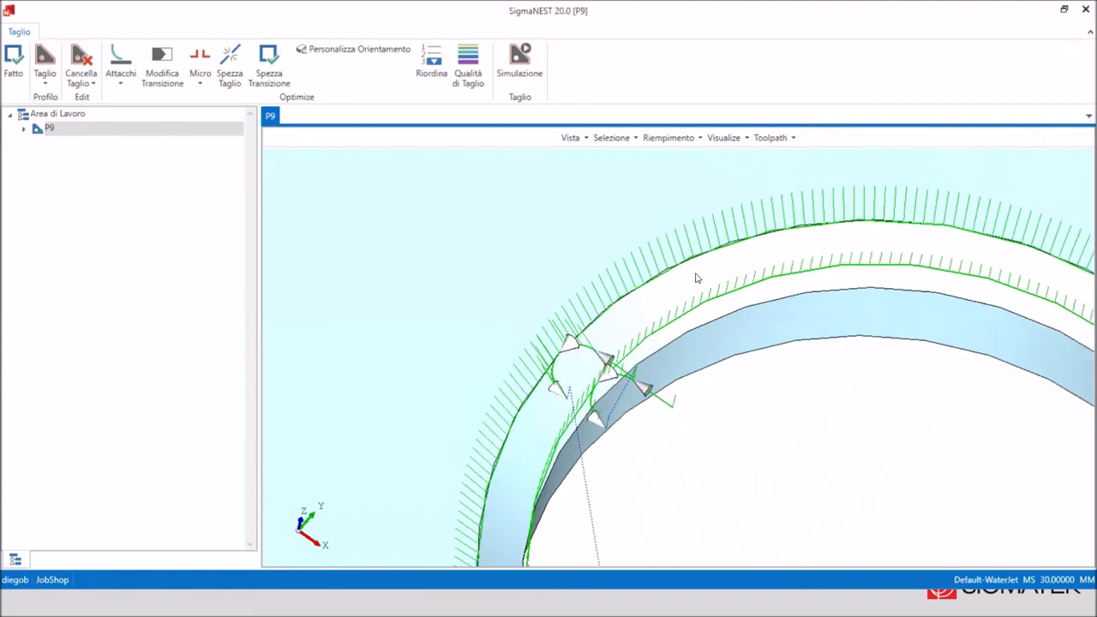
{"action": "scroll", "coordinate": [697, 278], "scroll_direction": "down", "scroll_amount": 1}
{"action": "scroll", "coordinate": [700, 276], "scroll_direction": "down", "scroll_amount": 1}
{"action": "scroll", "coordinate": [701, 277], "scroll_direction": "down", "scroll_amount": 1}
{"action": "scroll", "coordinate": [695, 292], "scroll_direction": "down", "scroll_amount": 1}
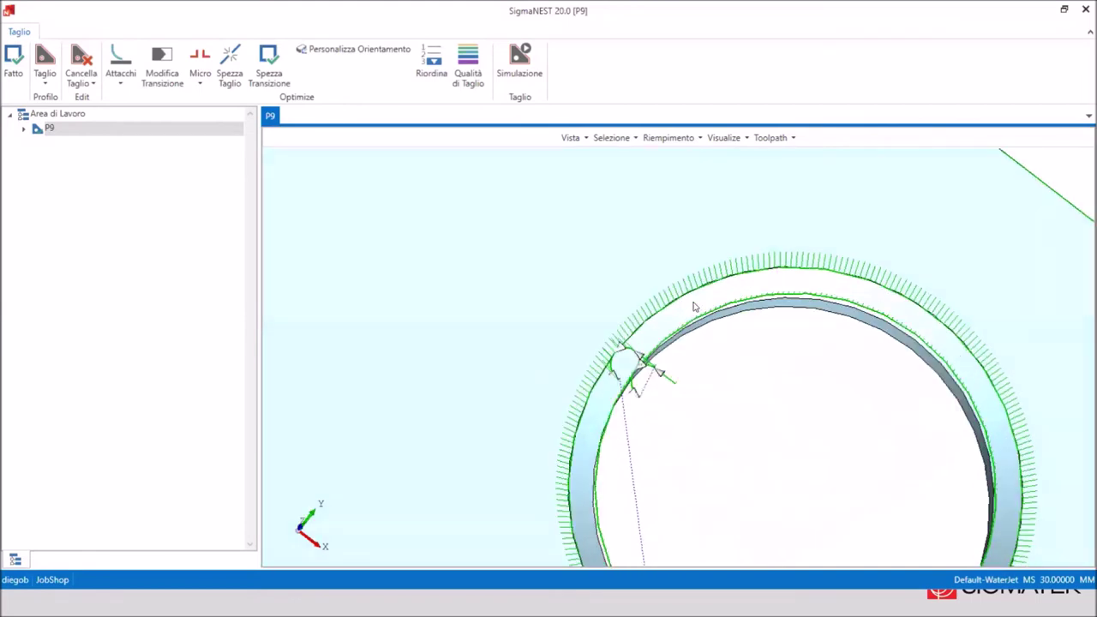
{"action": "left_click", "coordinate": [572, 138]}
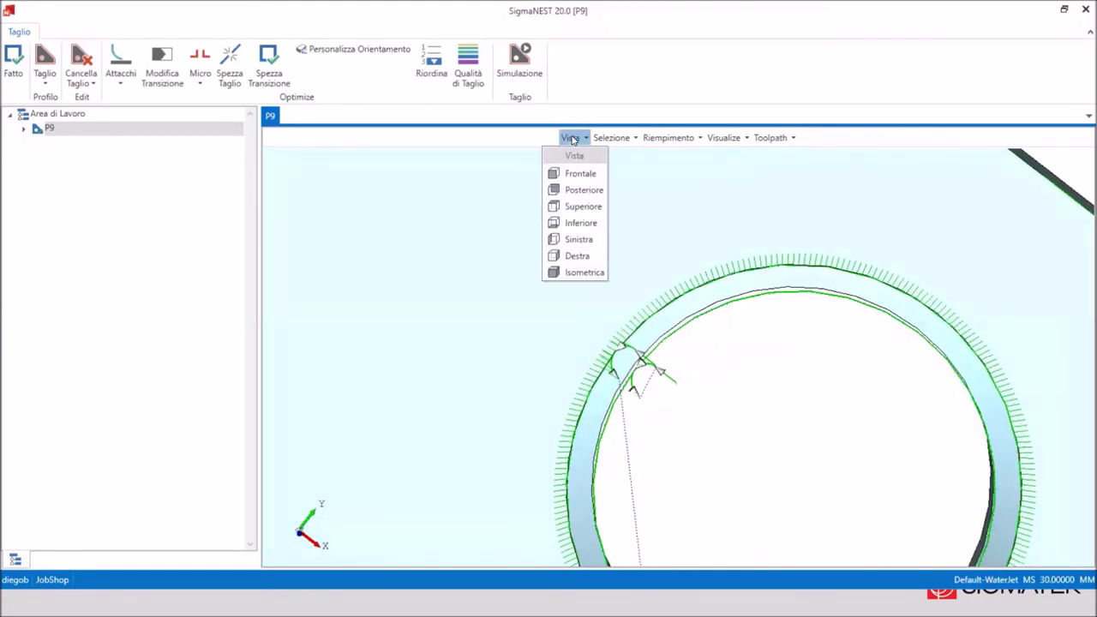
{"action": "left_click", "coordinate": [586, 208]}
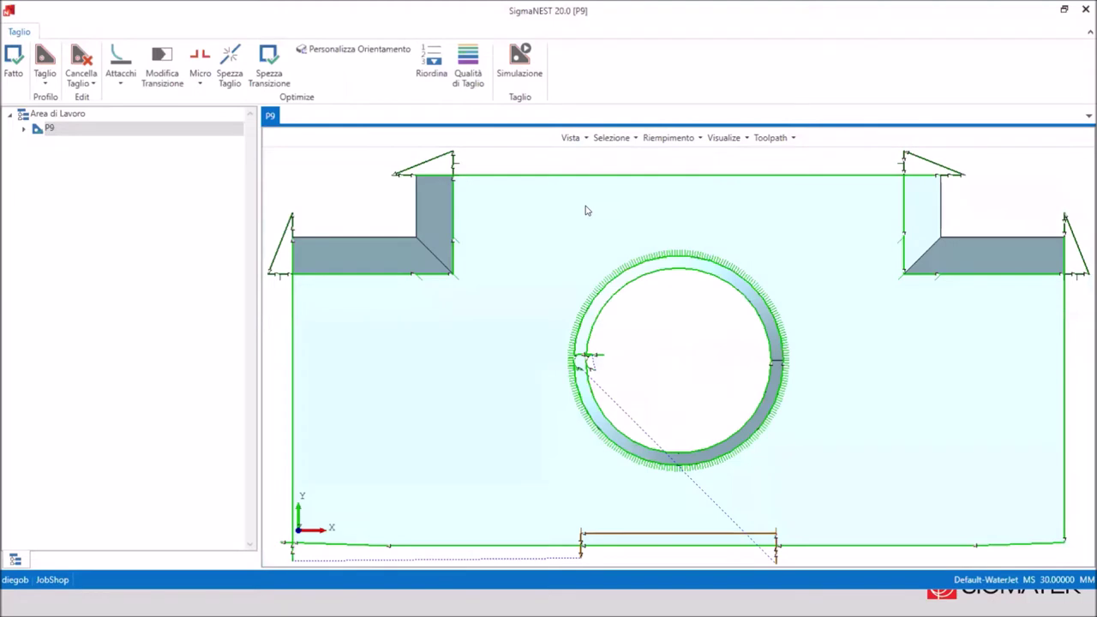
{"action": "scroll", "coordinate": [629, 458], "scroll_direction": "up", "scroll_amount": 1}
{"action": "scroll", "coordinate": [623, 441], "scroll_direction": "up", "scroll_amount": 2}
{"action": "scroll", "coordinate": [622, 436], "scroll_direction": "up", "scroll_amount": 1}
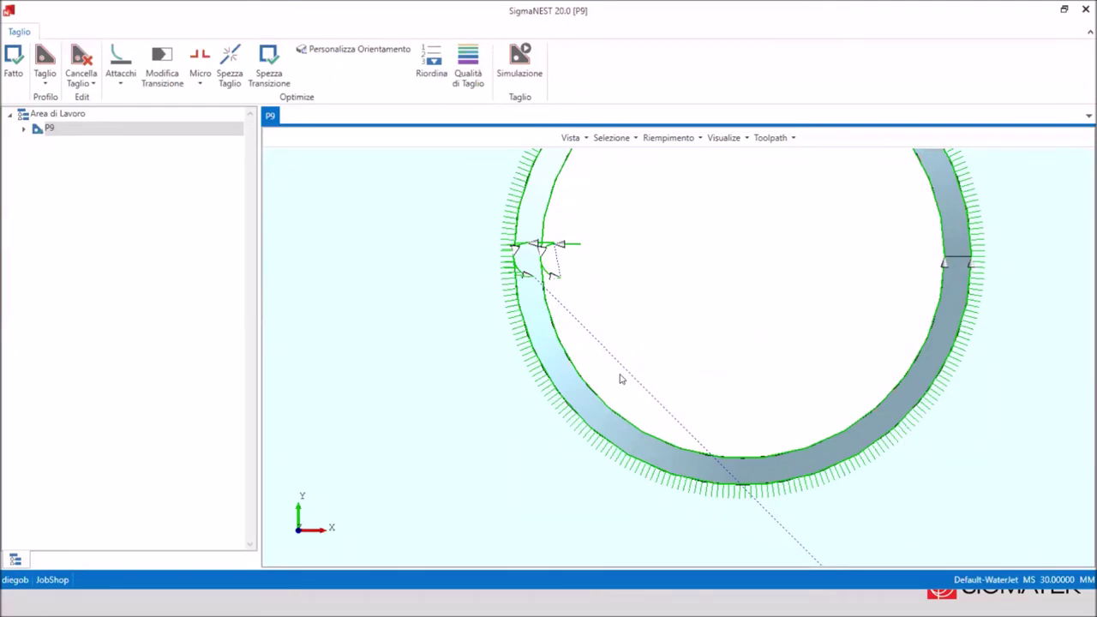
{"action": "left_click", "coordinate": [122, 80]}
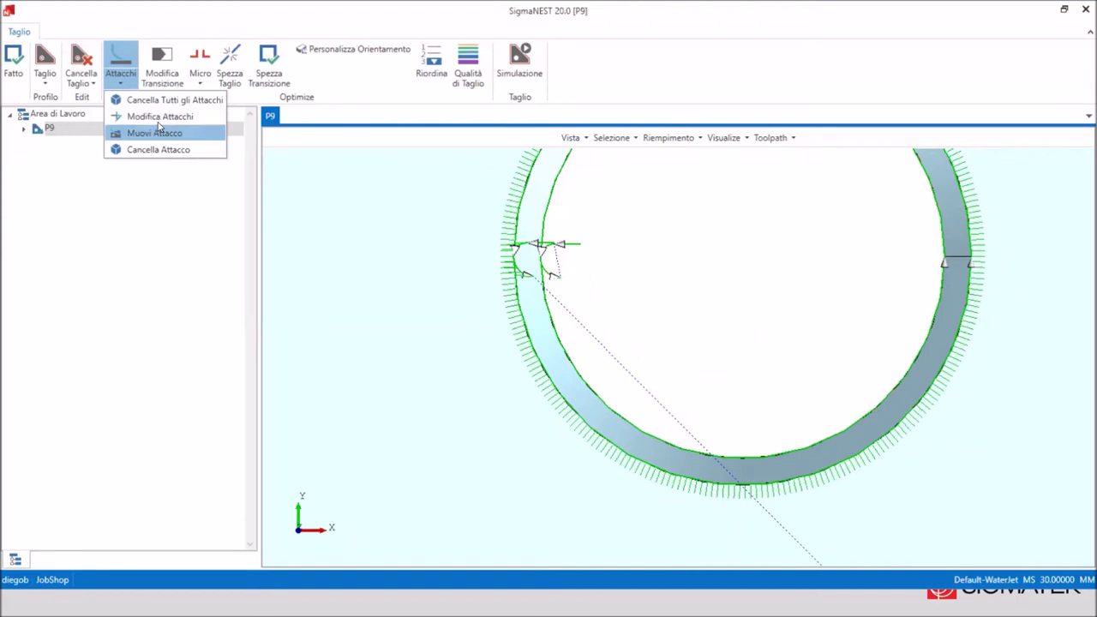
With Muovi Attacchi in free positioning, move the ring's lead-in to a new spot on the ring.
{"action": "left_click", "coordinate": [152, 133]}
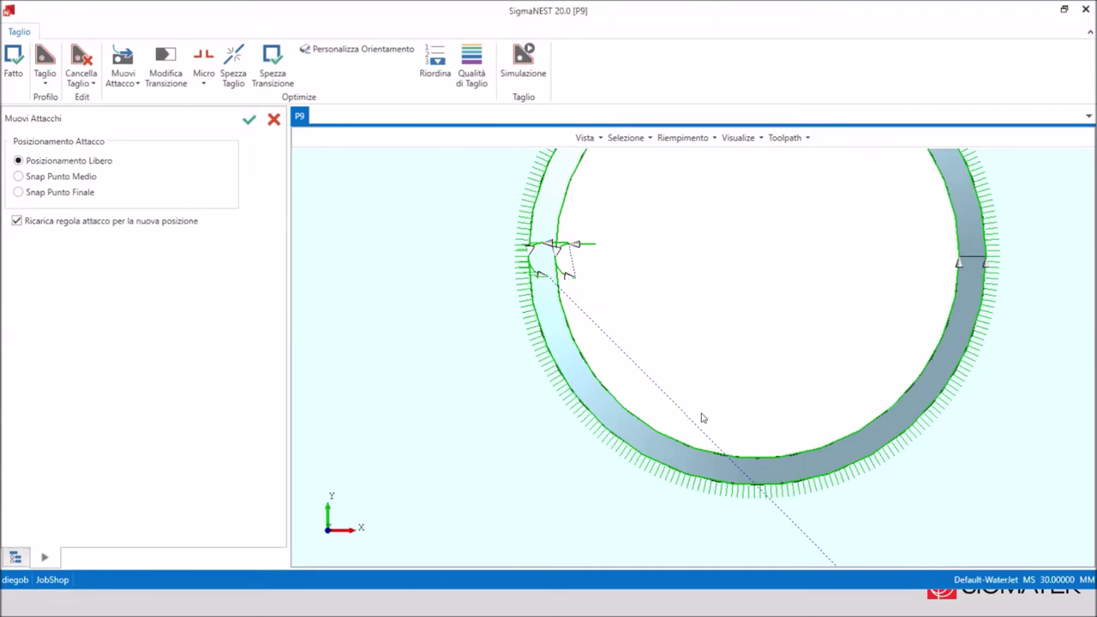
{"action": "left_click", "coordinate": [697, 447]}
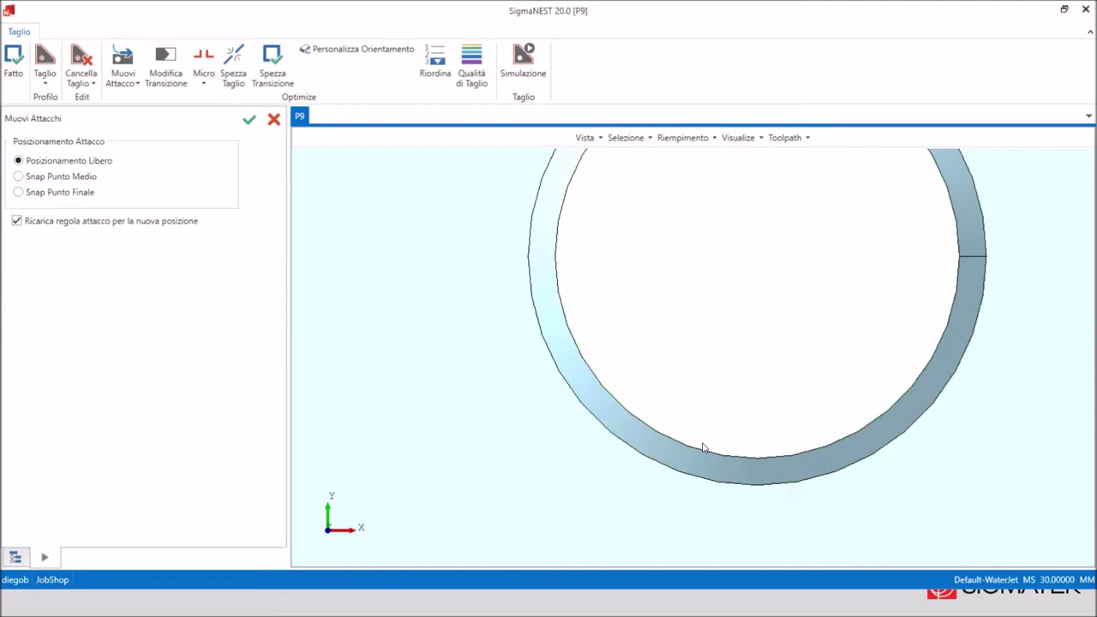
{"action": "left_click", "coordinate": [707, 449]}
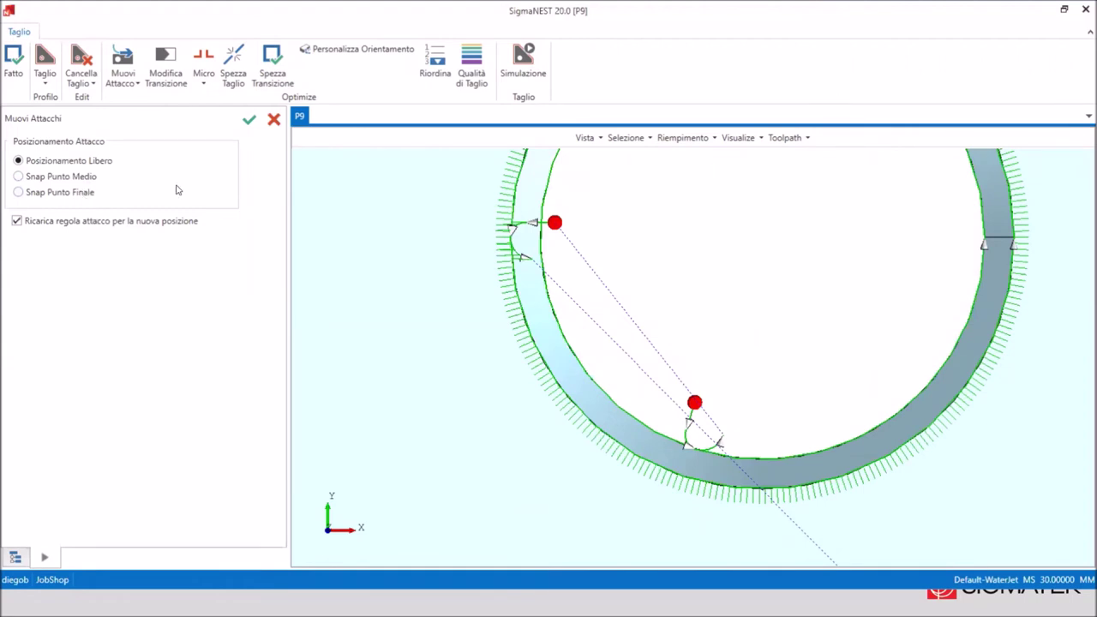
Zoom and orbit to view the moved lead-in in 3D, then open the Muovi Attacco dropdown.
{"action": "scroll", "coordinate": [703, 274], "scroll_direction": "up", "scroll_amount": 1}
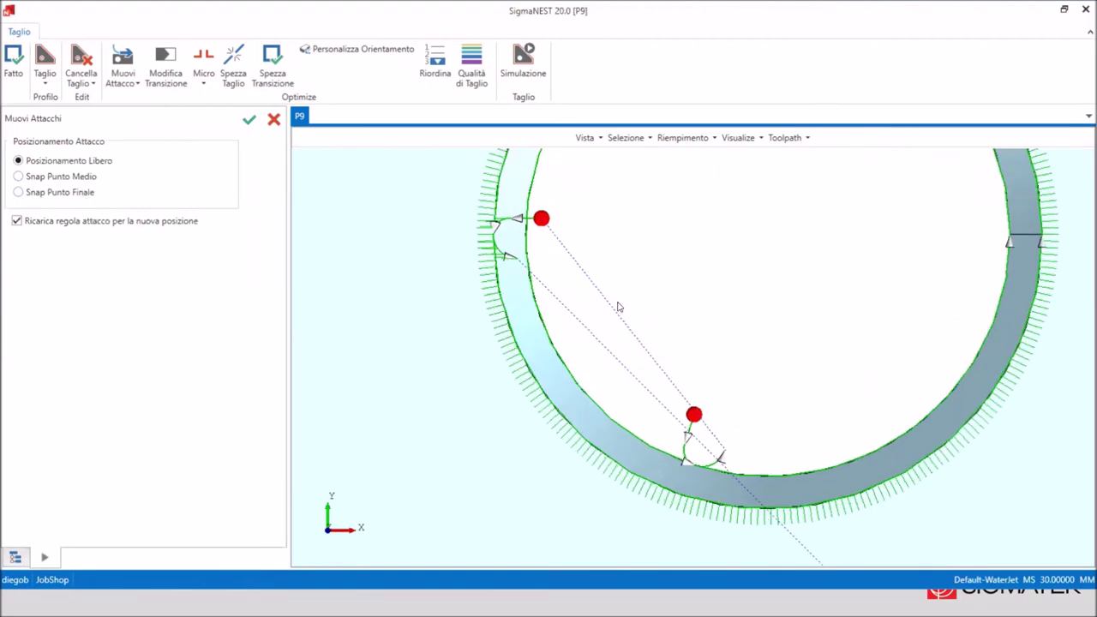
{"action": "scroll", "coordinate": [509, 180], "scroll_direction": "up", "scroll_amount": 1}
{"action": "scroll", "coordinate": [515, 193], "scroll_direction": "up", "scroll_amount": 1}
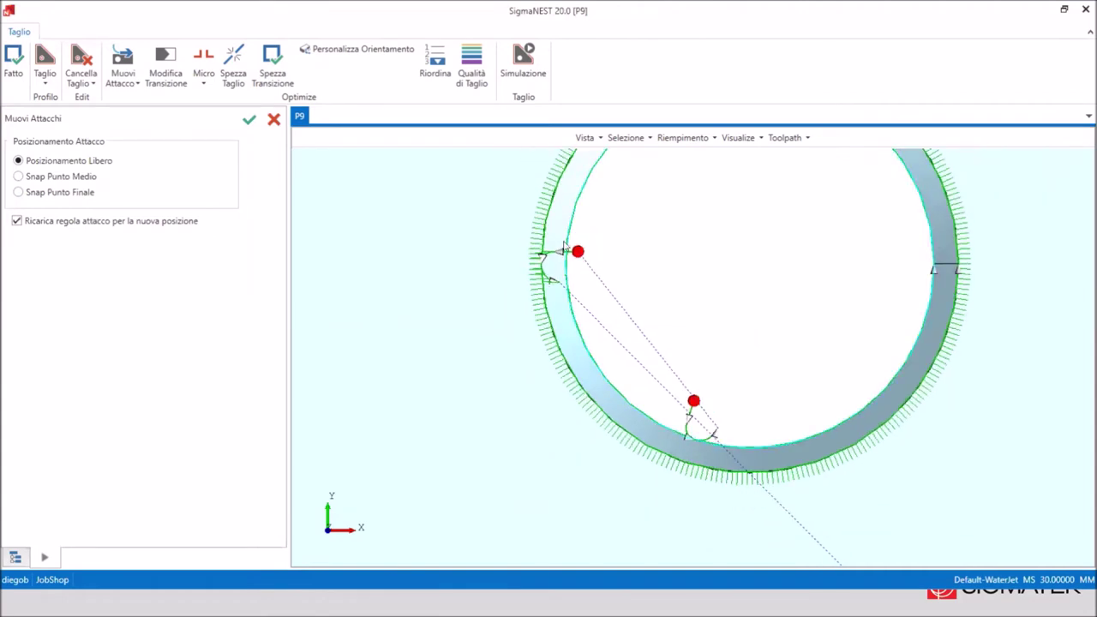
{"action": "scroll", "coordinate": [527, 223], "scroll_direction": "up", "scroll_amount": 1}
{"action": "scroll", "coordinate": [542, 255], "scroll_direction": "up", "scroll_amount": 1}
{"action": "mouse_move", "coordinate": [542, 254]}
{"action": "middle_mouse_down"}
{"action": "mouse_move", "coordinate": [544, 274]}
{"action": "mouse_move", "coordinate": [539, 227]}
{"action": "mouse_move", "coordinate": [588, 310]}
{"action": "mouse_move", "coordinate": [632, 322]}
{"action": "middle_mouse_up"}
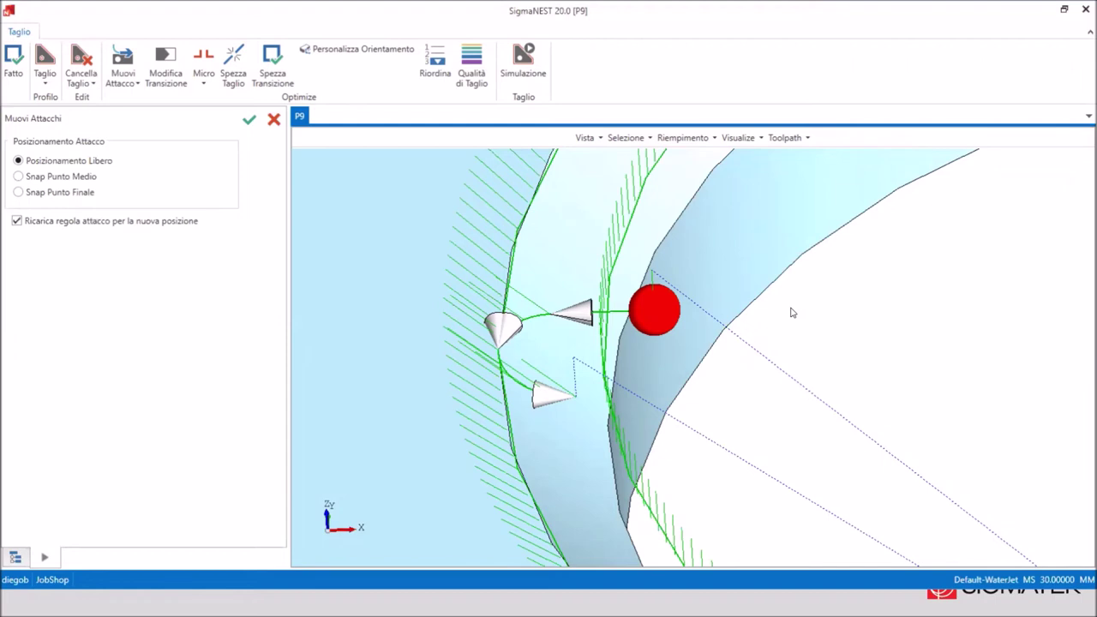
{"action": "left_click", "coordinate": [125, 87]}
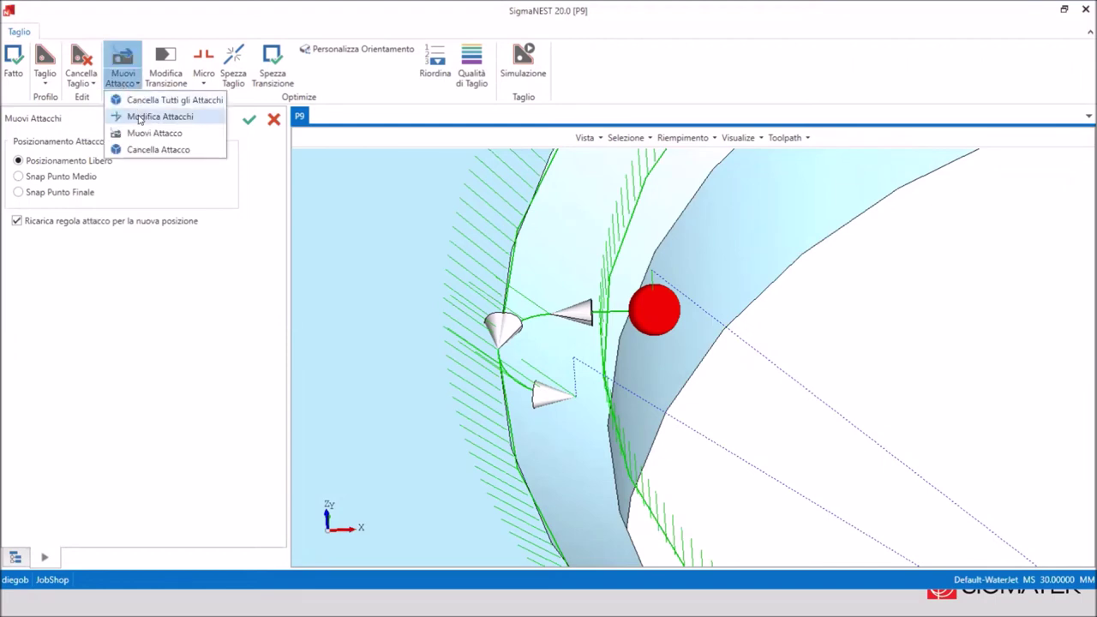
Select the ring's lead-in Attacco3 in Modifica Attacchi and compare its entry and exit leads.
{"action": "left_click", "coordinate": [139, 117]}
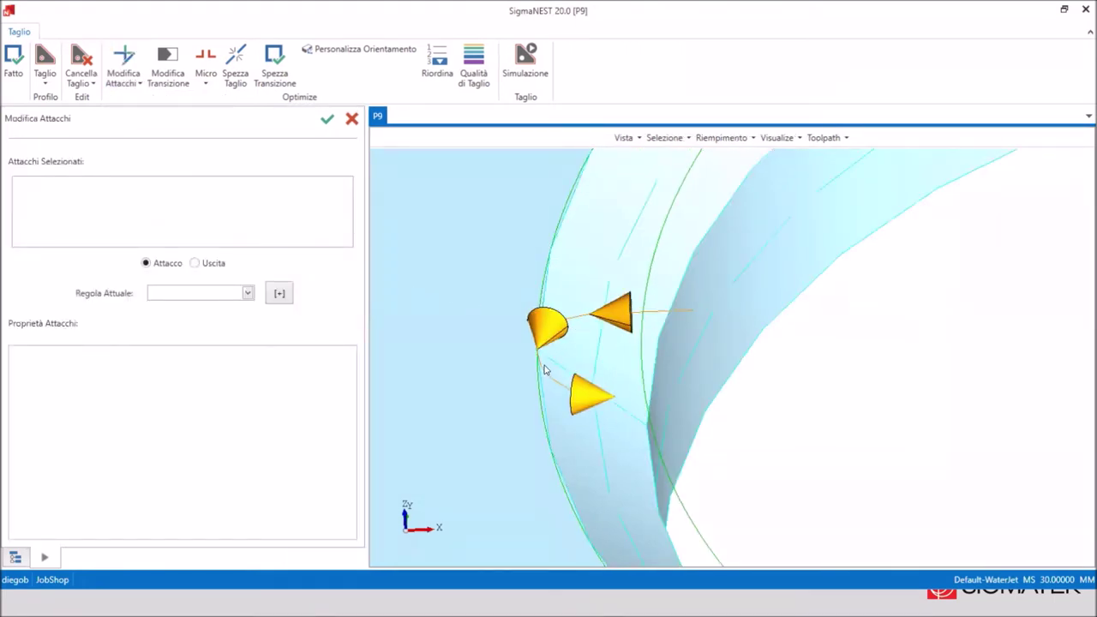
{"action": "left_click", "coordinate": [678, 313]}
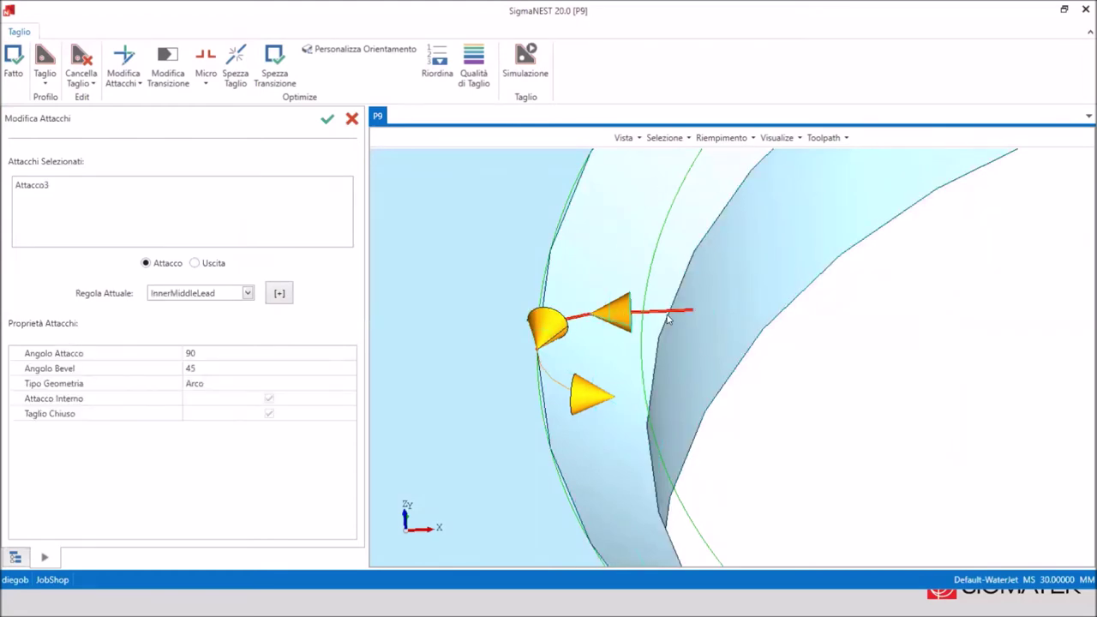
{"action": "left_click", "coordinate": [203, 271]}
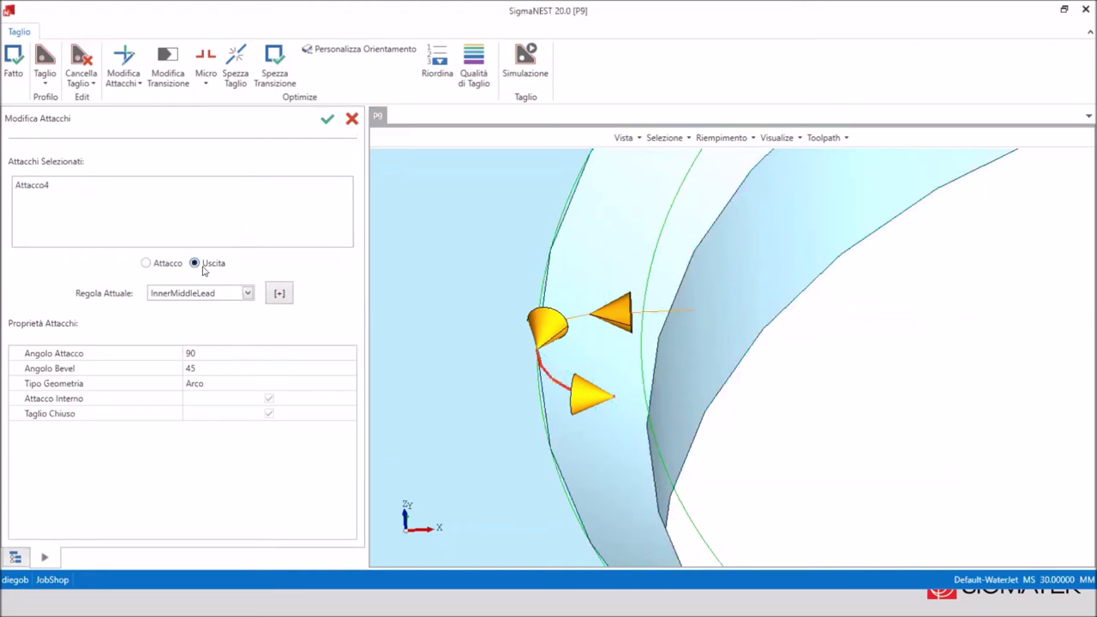
{"action": "left_click", "coordinate": [161, 266]}
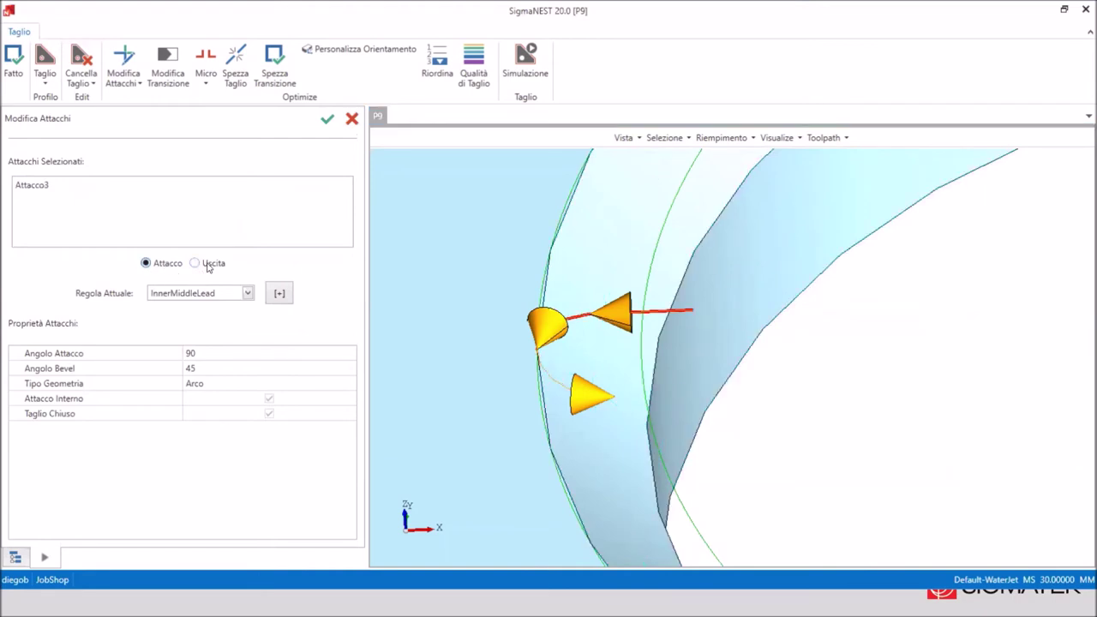
{"action": "left_click", "coordinate": [198, 264]}
{"action": "left_click", "coordinate": [145, 263]}
{"action": "left_click", "coordinate": [221, 269]}
{"action": "left_click", "coordinate": [147, 265]}
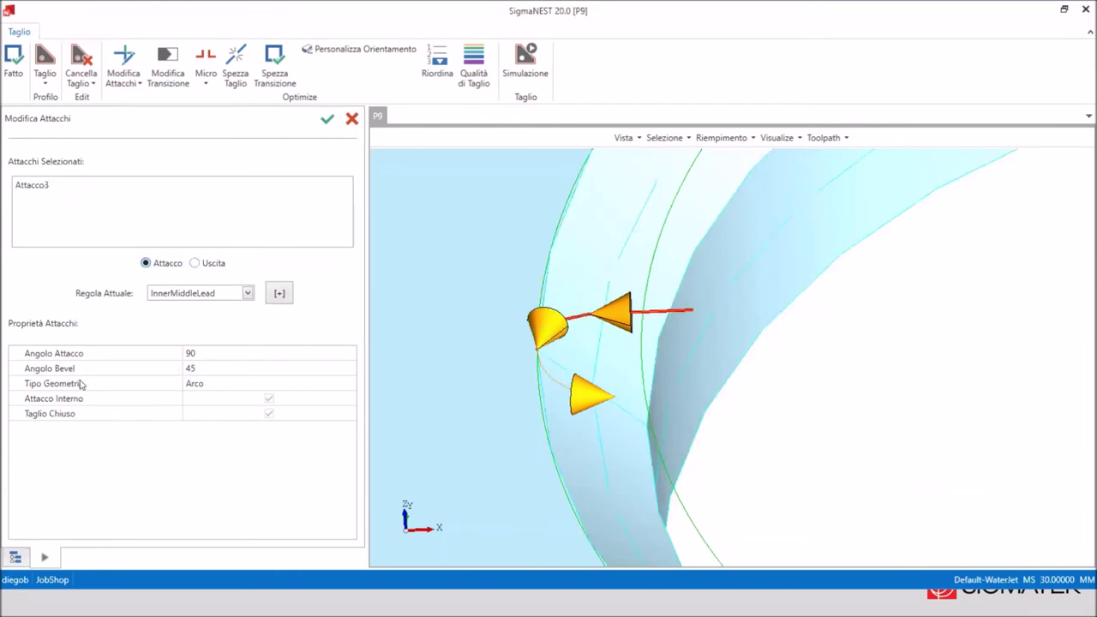
Under Sostituisci Attacchi, delete the LeadInArc1 arc segment from the ring's lead-in.
{"action": "left_click", "coordinate": [280, 294]}
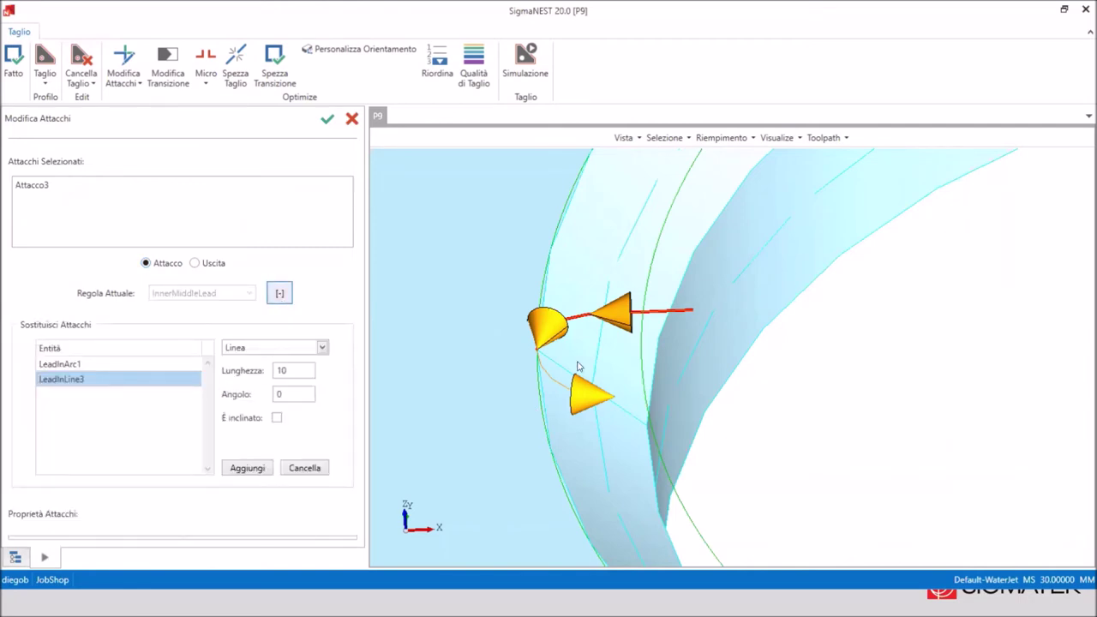
{"action": "middle_click_drag", "start_coordinate": [575, 343], "coordinate": [683, 318]}
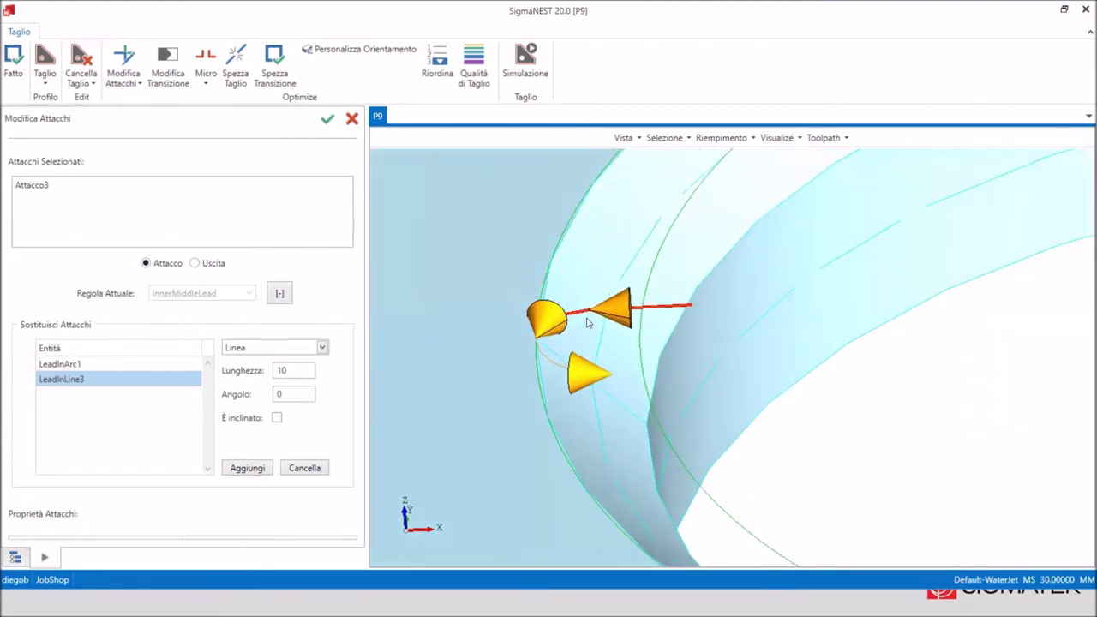
{"action": "middle_click_drag", "start_coordinate": [588, 322], "coordinate": [616, 315]}
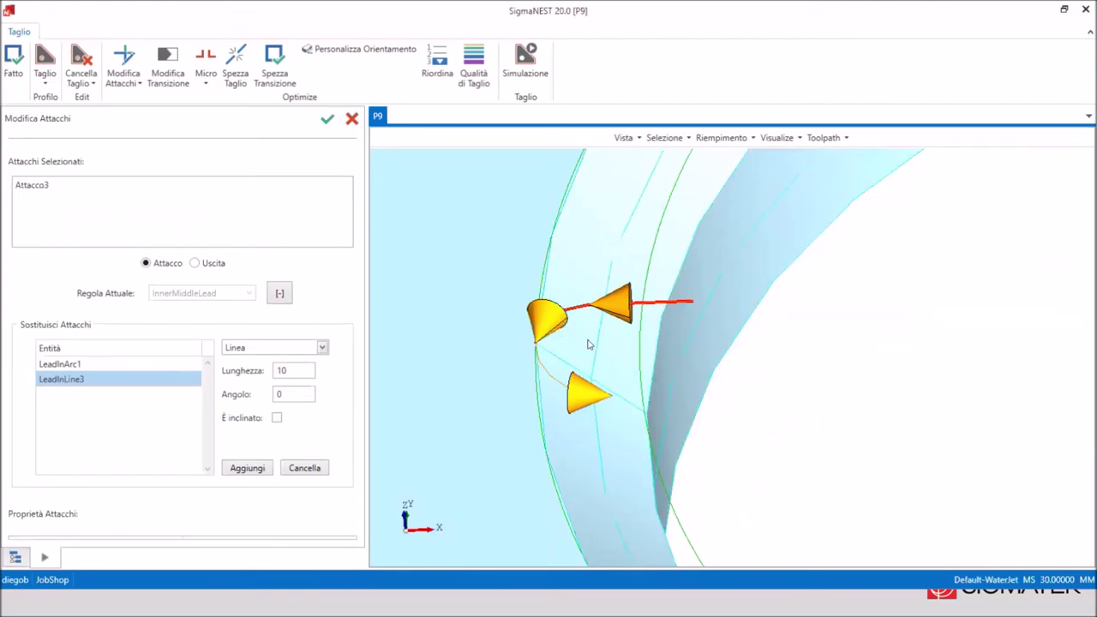
{"action": "left_click", "coordinate": [54, 365]}
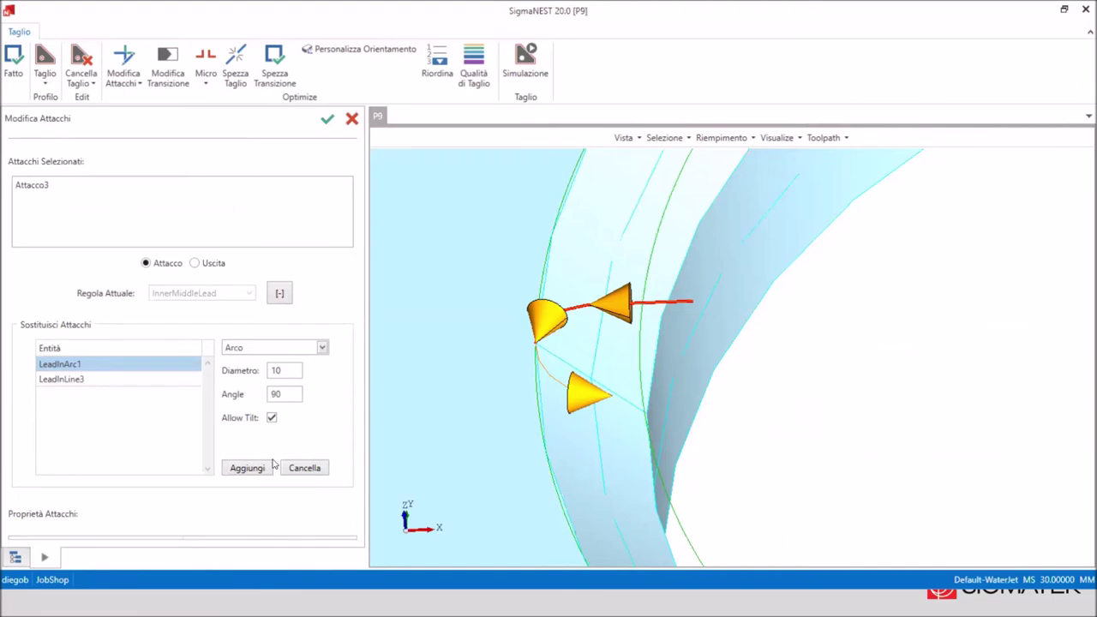
{"action": "left_click", "coordinate": [302, 468]}
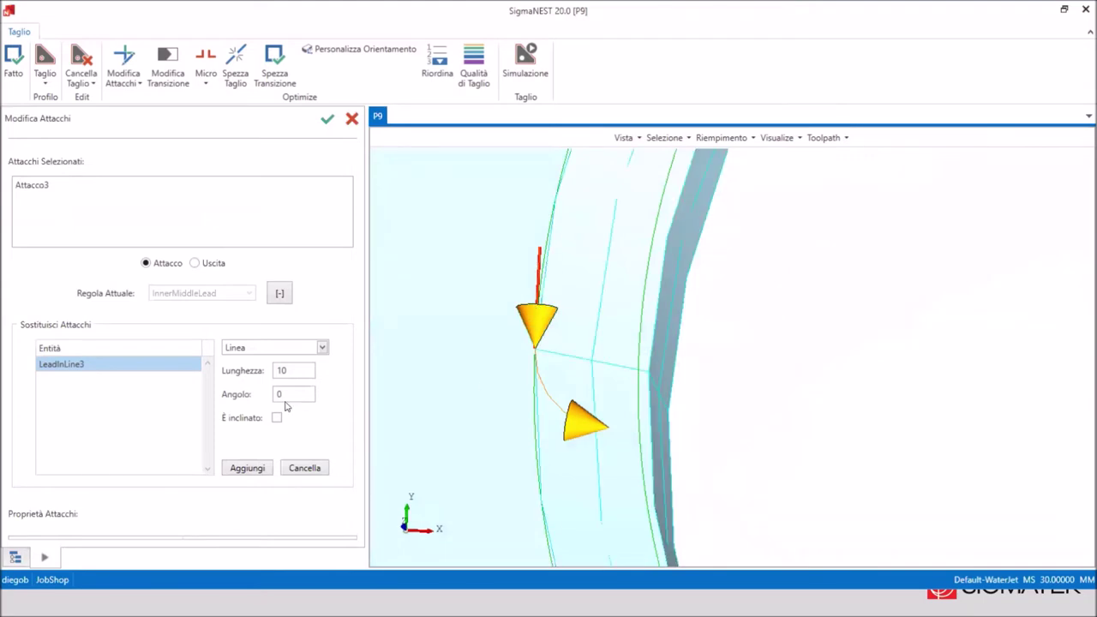
Set the straight lead-in to angle 90 and length 8, tick É inclinato, and confirm.
{"action": "double_click", "coordinate": [288, 395]}
{"action": "type", "text": "9"}
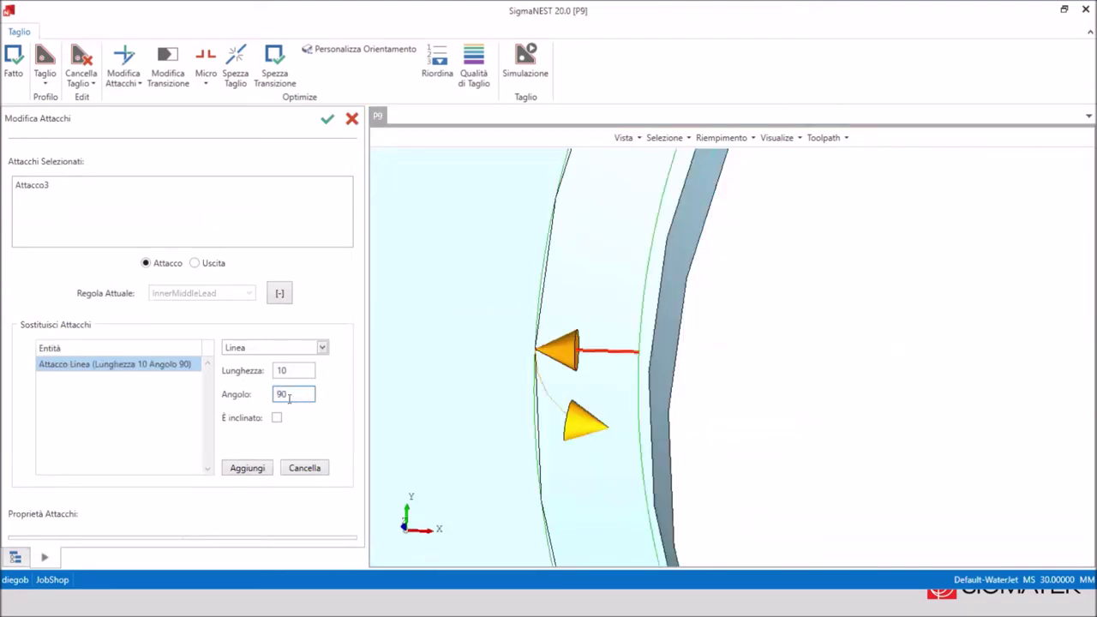
{"action": "double_click", "coordinate": [303, 369]}
{"action": "type", "text": "8"}
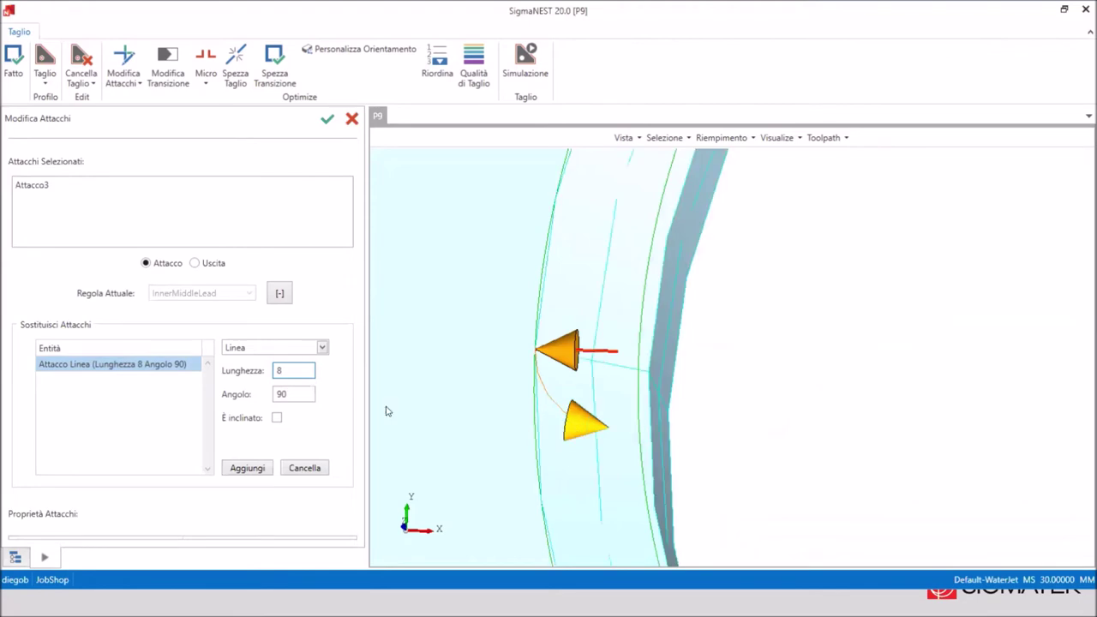
{"action": "left_click", "coordinate": [277, 419]}
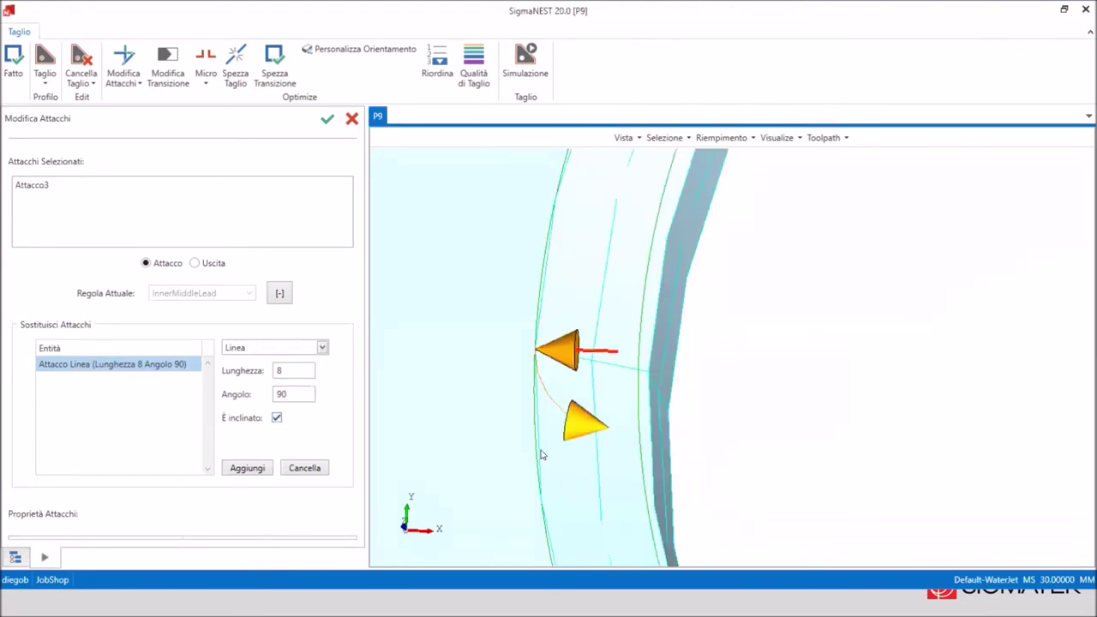
{"action": "middle_click_drag", "start_coordinate": [542, 452], "coordinate": [538, 393]}
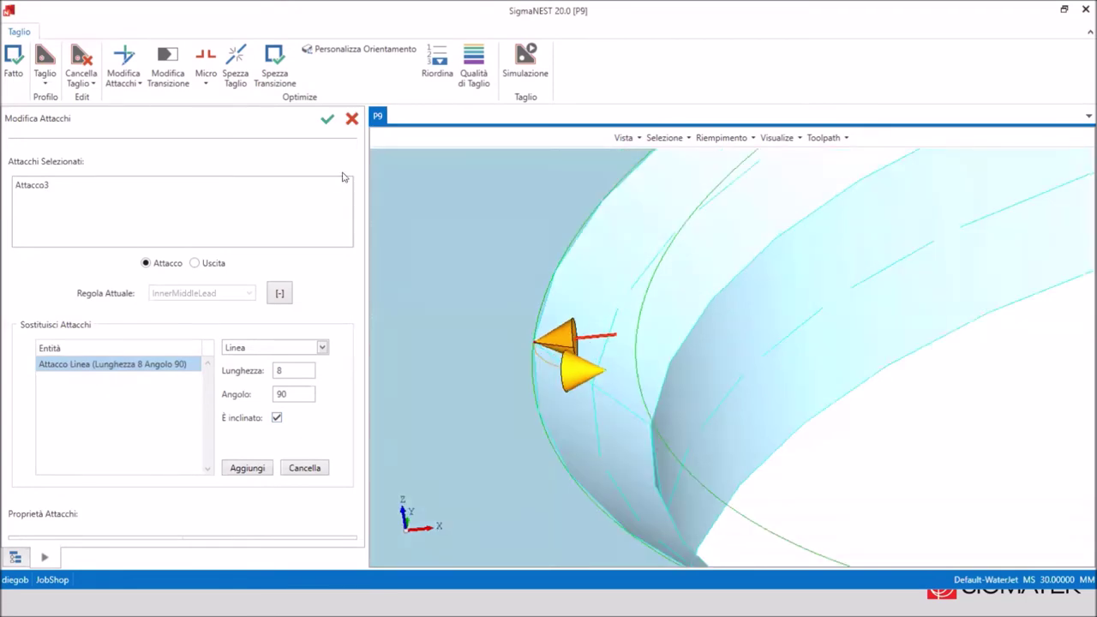
{"action": "left_click", "coordinate": [327, 118]}
{"action": "scroll", "coordinate": [542, 324], "scroll_direction": "up", "scroll_amount": 1}
{"action": "scroll", "coordinate": [541, 324], "scroll_direction": "up", "scroll_amount": 2}
{"action": "scroll", "coordinate": [542, 324], "scroll_direction": "up", "scroll_amount": 1}
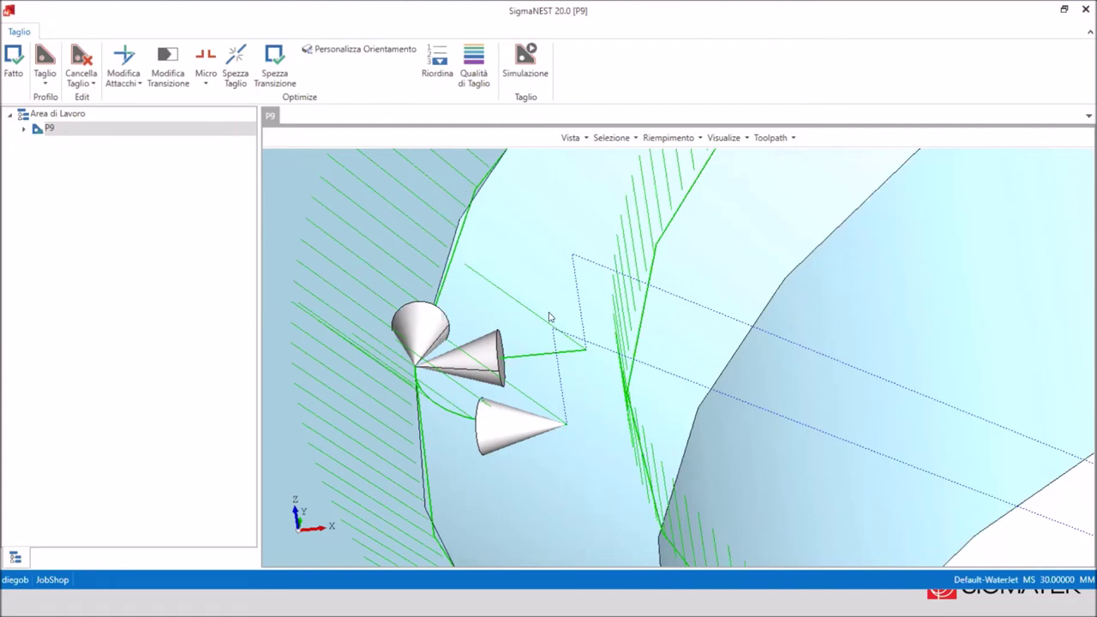
{"action": "middle_click_drag", "start_coordinate": [551, 318], "coordinate": [553, 347]}
{"action": "scroll", "coordinate": [553, 337], "scroll_direction": "down", "scroll_amount": 5}
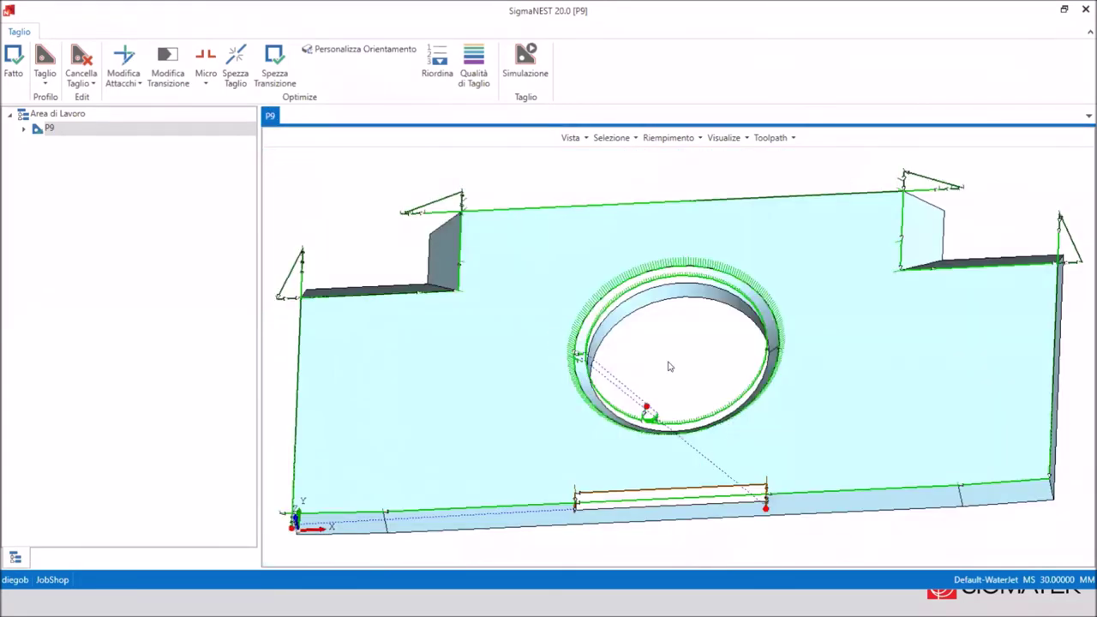
{"action": "middle_click_drag", "start_coordinate": [666, 365], "coordinate": [671, 396]}
{"action": "scroll", "coordinate": [671, 395], "scroll_direction": "up", "scroll_amount": 1}
{"action": "scroll", "coordinate": [702, 415], "scroll_direction": "up", "scroll_amount": 1}
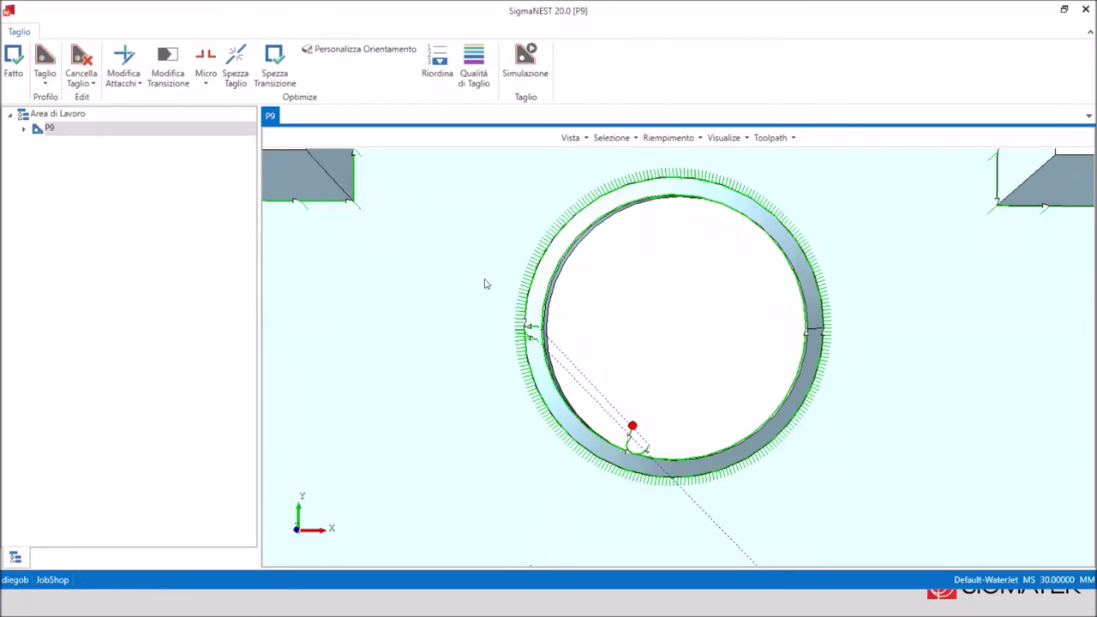
{"action": "left_click", "coordinate": [206, 78]}
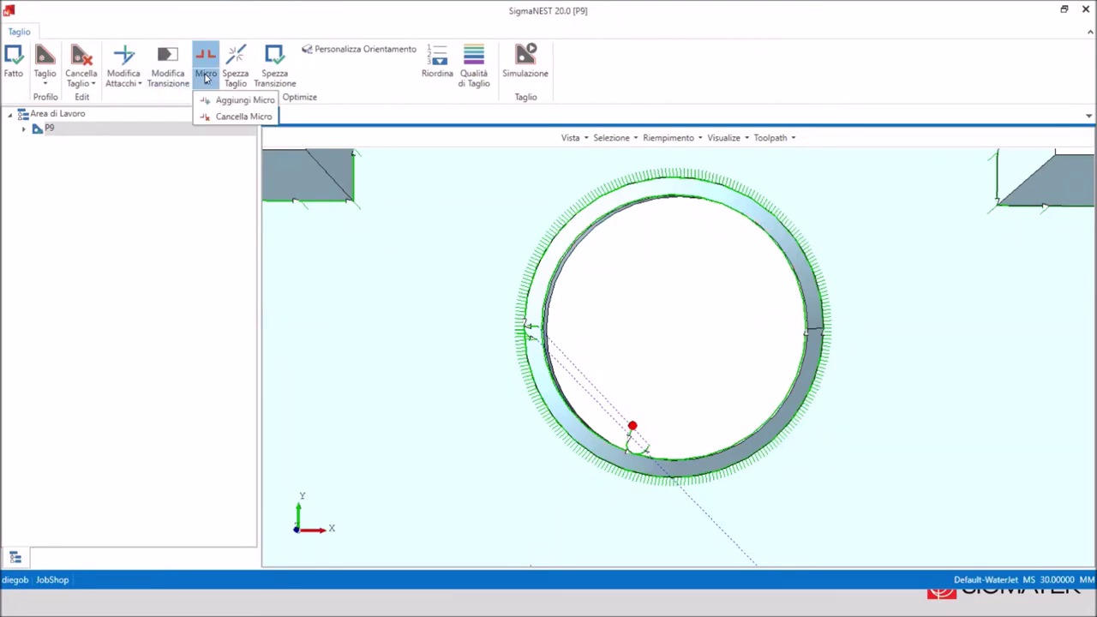
Start Aggiungi Micro with micro-joint size 5, leads not from the lead rule and no exit lead.
{"action": "left_click", "coordinate": [243, 102]}
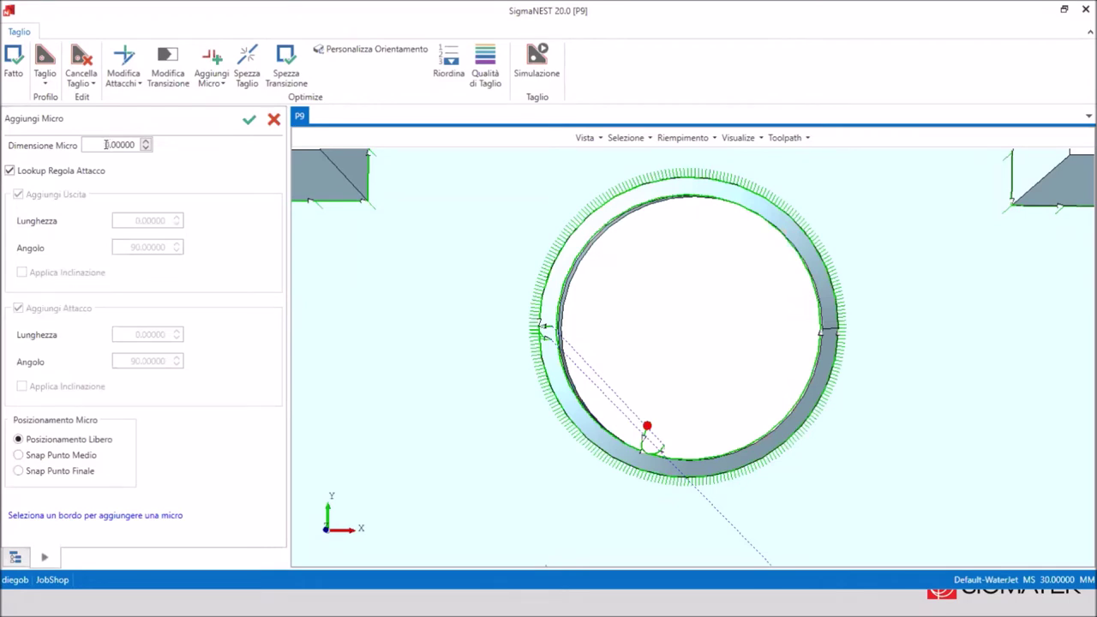
{"action": "double_click", "coordinate": [106, 145]}
{"action": "type", "text": "5"}
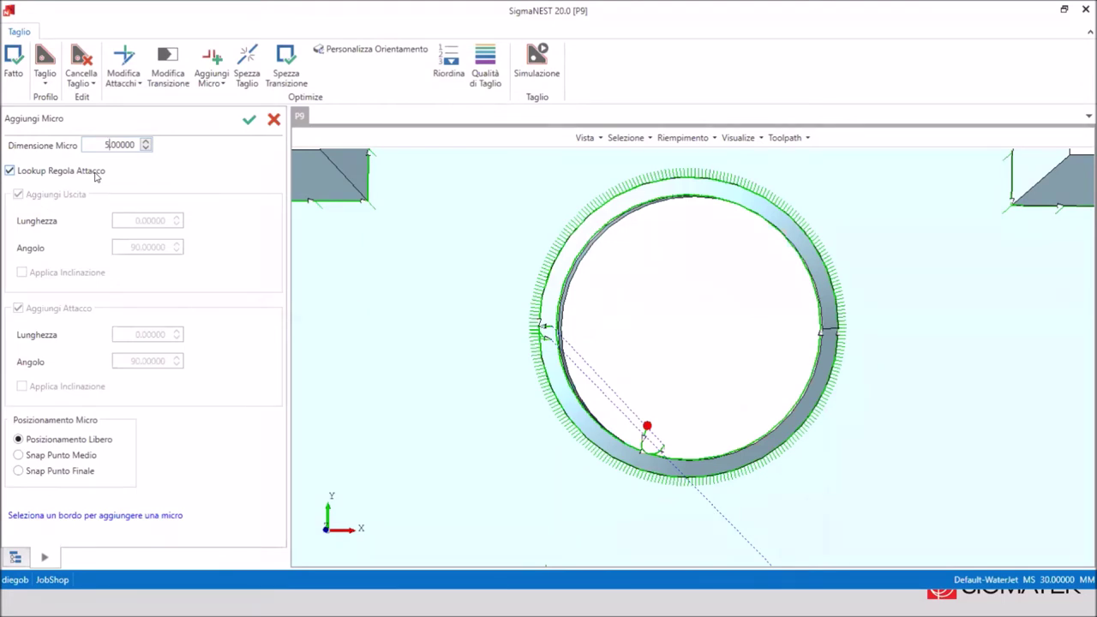
{"action": "left_click", "coordinate": [96, 173]}
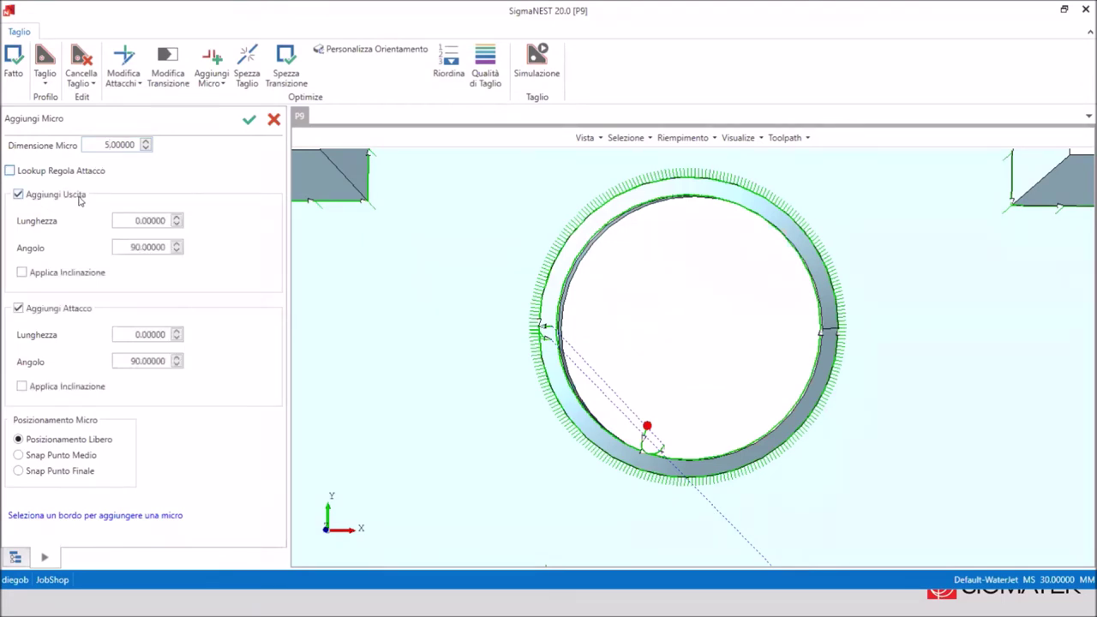
{"action": "left_click", "coordinate": [80, 197]}
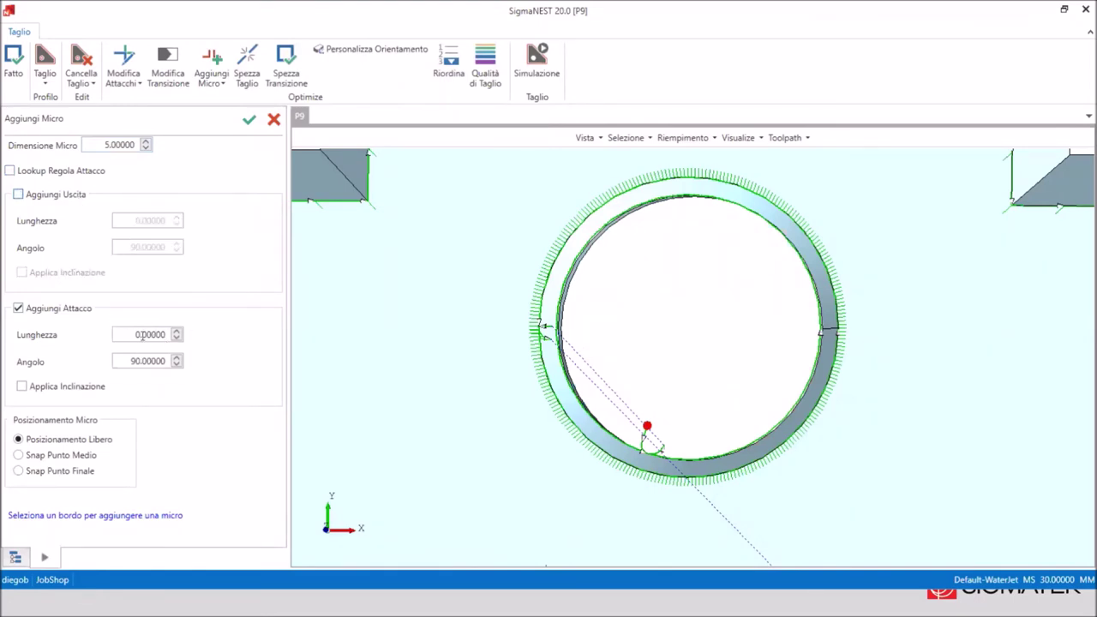
{"action": "left_click", "coordinate": [137, 335]}
{"action": "type", "text": "10.00000"}
Zoom and tilt around the ring to inspect its micro-joints, then switch to Cancella Micro.
{"action": "middle_click_drag", "start_coordinate": [768, 462], "coordinate": [748, 426]}
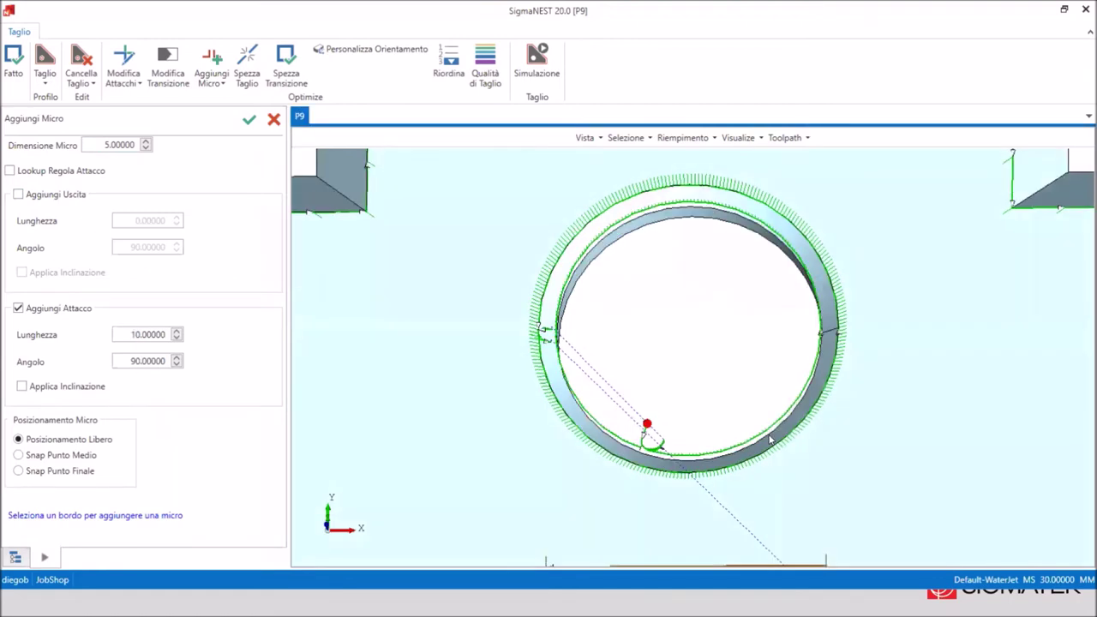
{"action": "scroll", "coordinate": [748, 426], "scroll_direction": "up", "scroll_amount": 2}
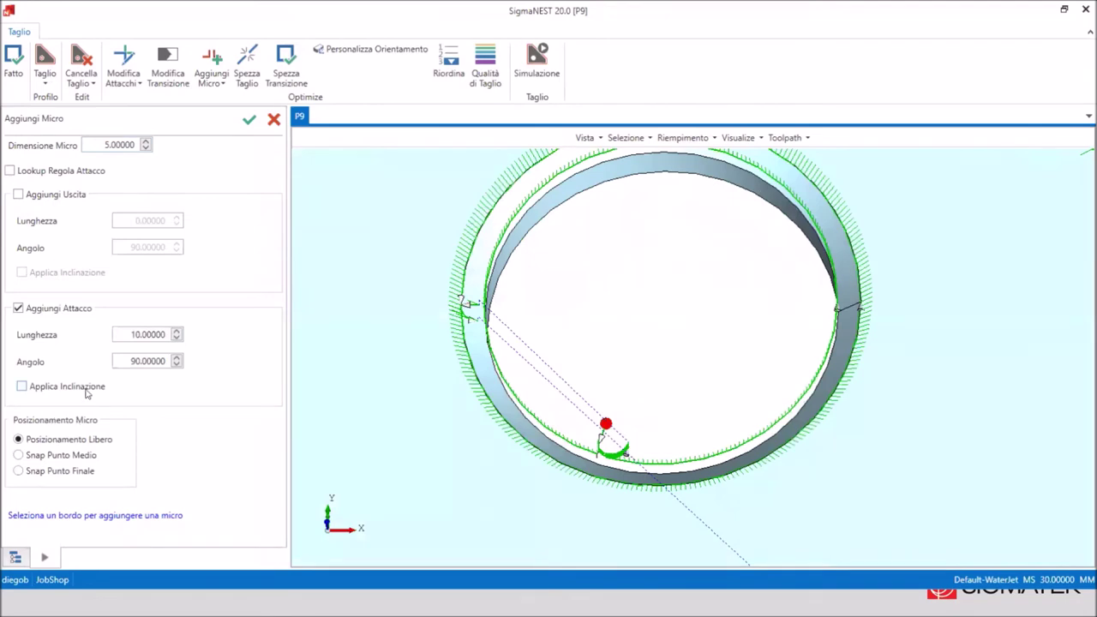
{"action": "scroll", "coordinate": [726, 432], "scroll_direction": "up", "scroll_amount": 1}
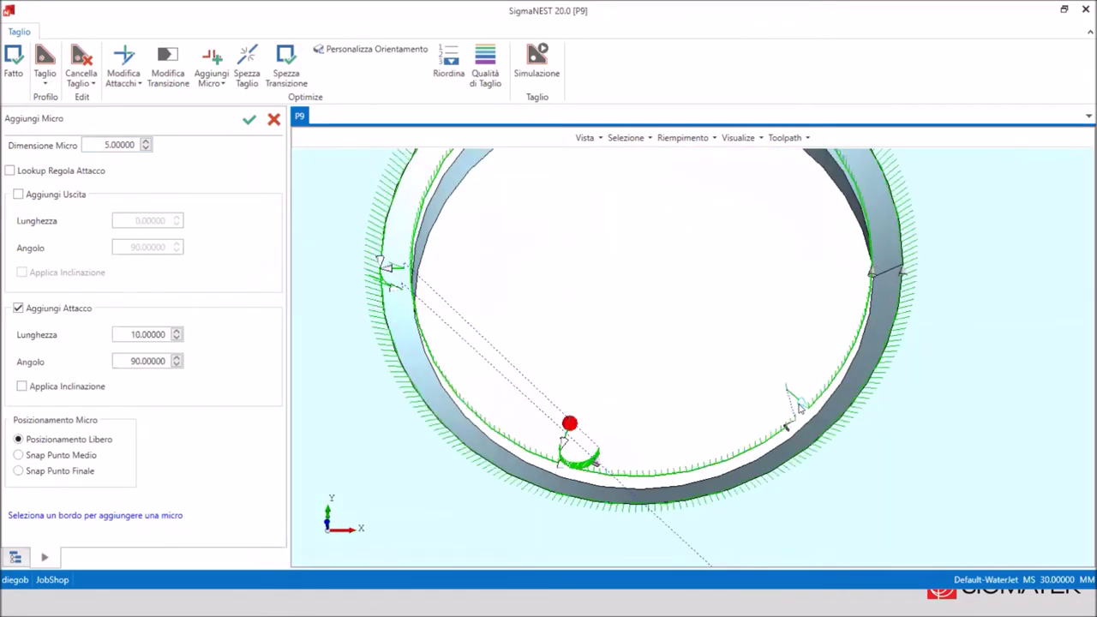
{"action": "scroll", "coordinate": [747, 454], "scroll_direction": "down", "scroll_amount": 1}
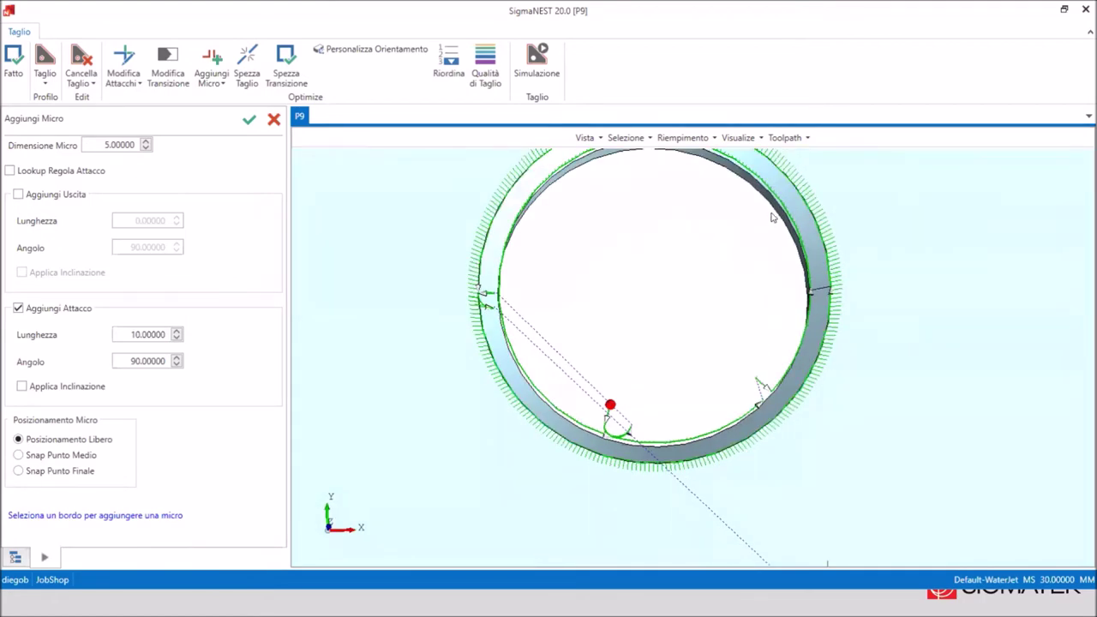
{"action": "scroll", "coordinate": [762, 445], "scroll_direction": "down", "scroll_amount": 1}
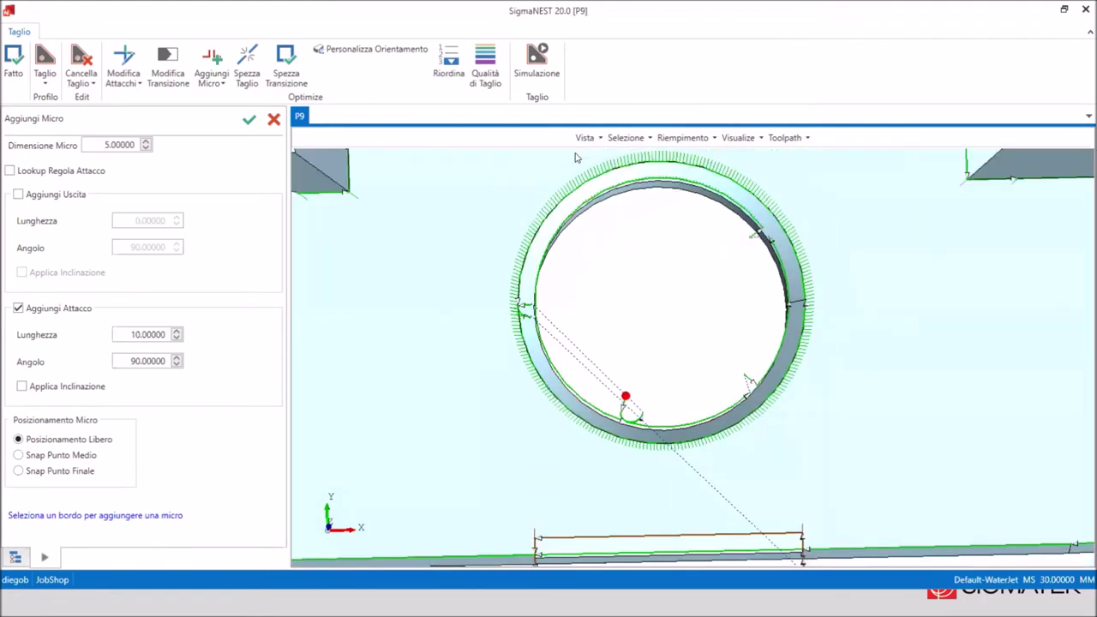
{"action": "scroll", "coordinate": [606, 162], "scroll_direction": "up", "scroll_amount": 1}
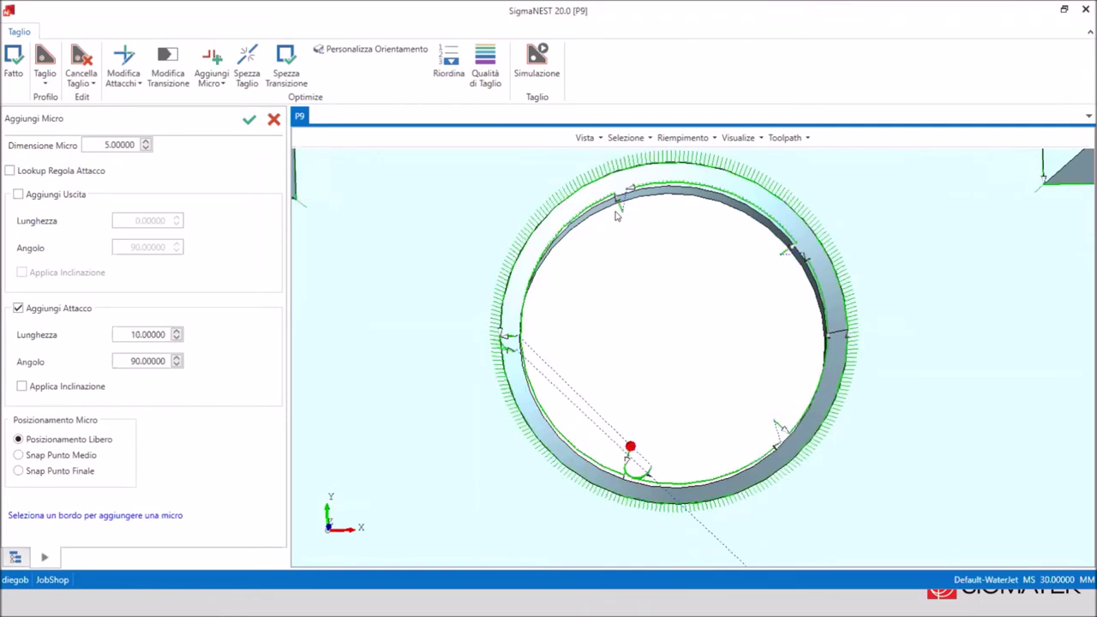
{"action": "middle_click_drag", "start_coordinate": [642, 254], "coordinate": [632, 235]}
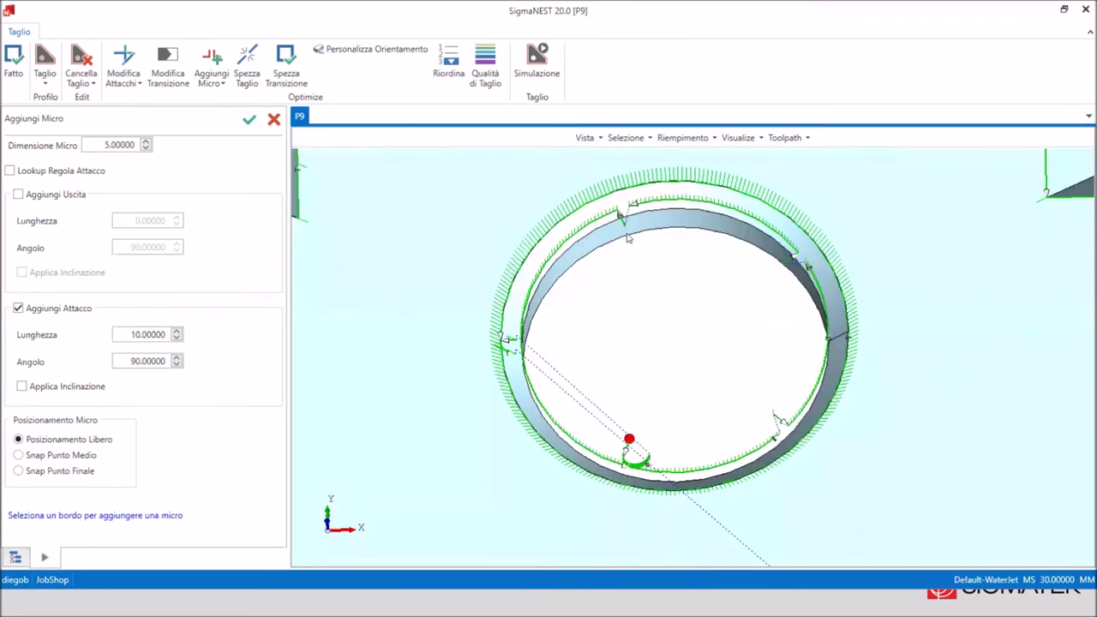
{"action": "left_click", "coordinate": [211, 79]}
{"action": "left_click", "coordinate": [234, 119]}
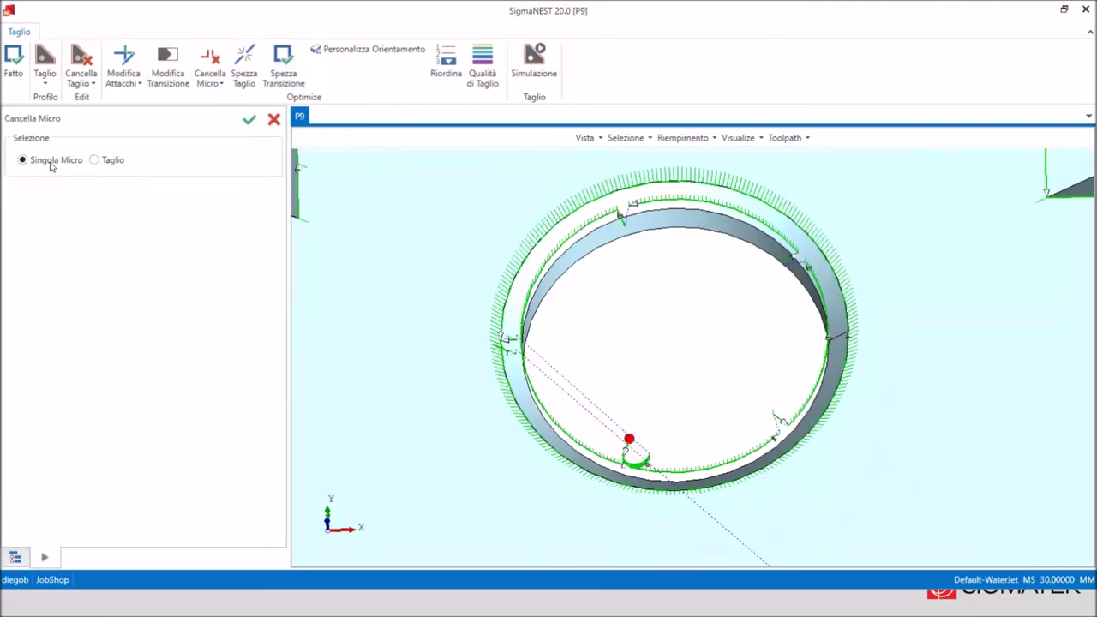
Delete all micro-joints on the ring's cut using the Taglio option.
{"action": "left_click", "coordinate": [628, 211]}
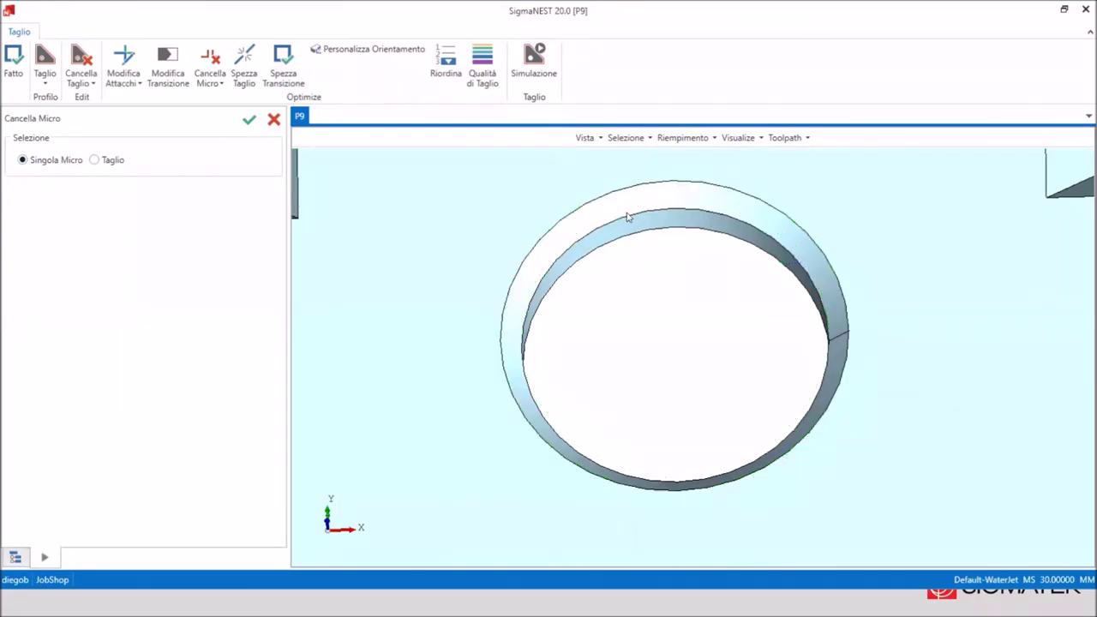
{"action": "left_click", "coordinate": [94, 160]}
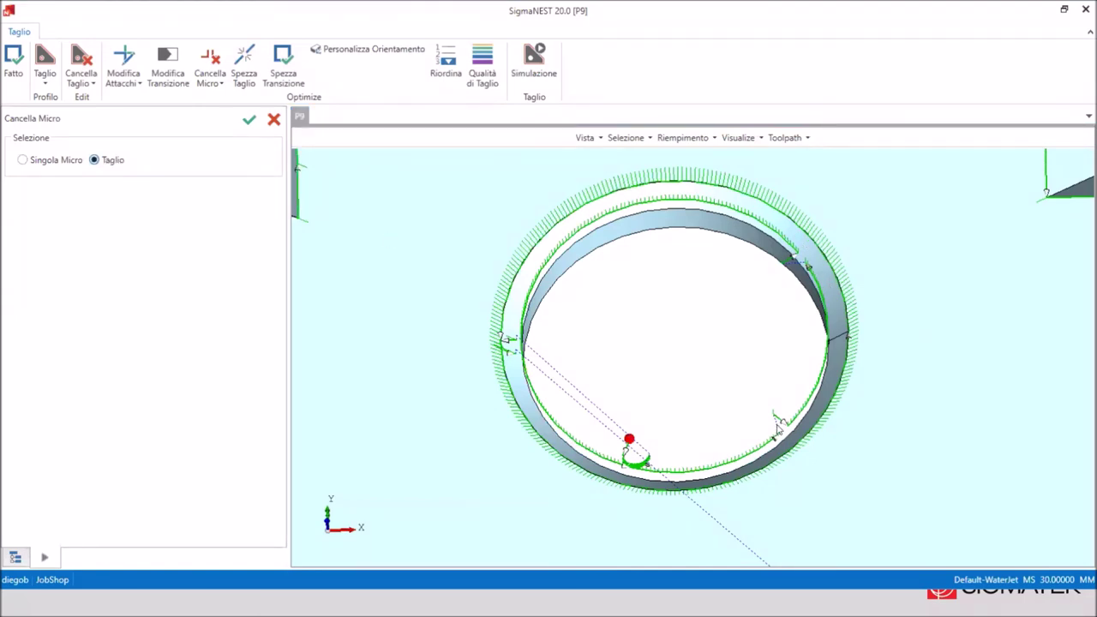
{"action": "left_click", "coordinate": [760, 446]}
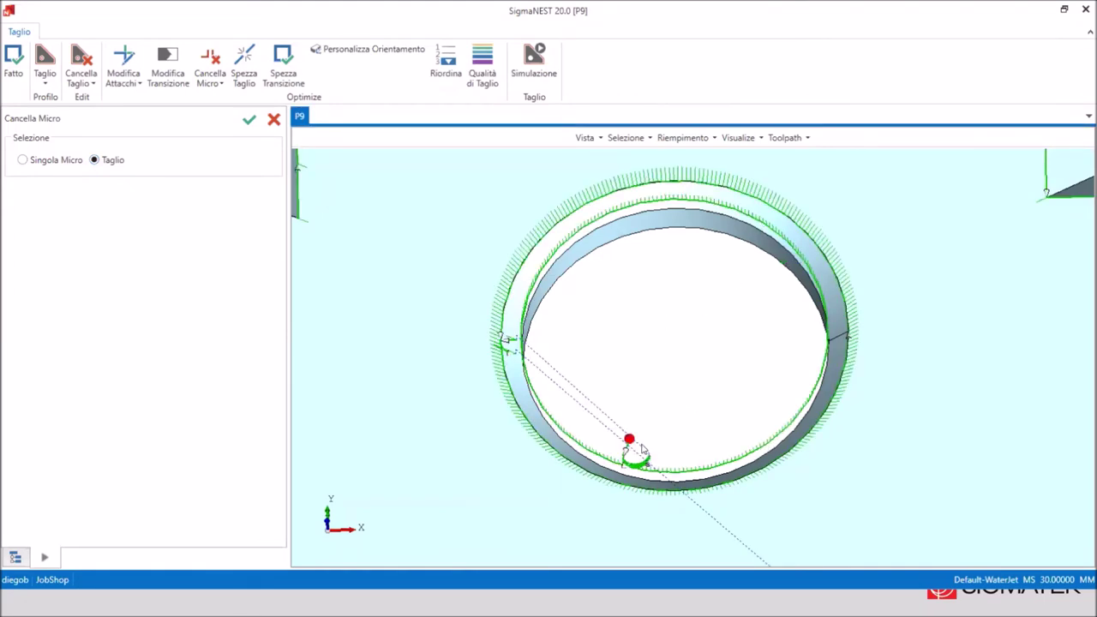
Zoom out and show the part in the Superiore top view.
{"action": "scroll", "coordinate": [647, 446], "scroll_direction": "down", "scroll_amount": 2}
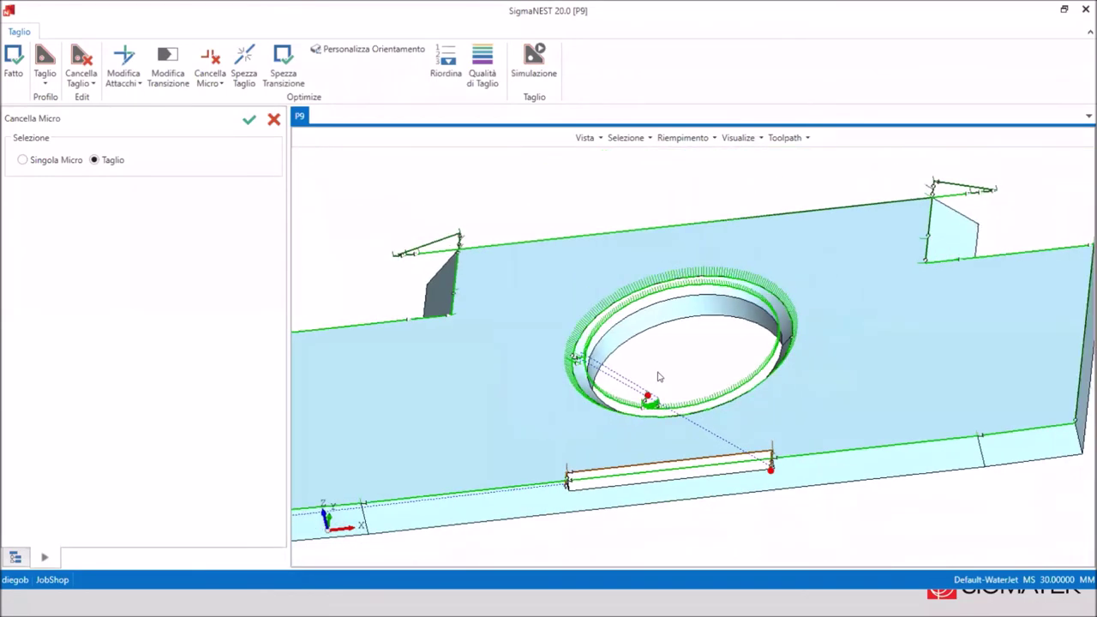
{"action": "scroll", "coordinate": [660, 377], "scroll_direction": "down", "scroll_amount": 2}
{"action": "scroll", "coordinate": [705, 381], "scroll_direction": "down", "scroll_amount": 1}
{"action": "scroll", "coordinate": [707, 380], "scroll_direction": "down", "scroll_amount": 1}
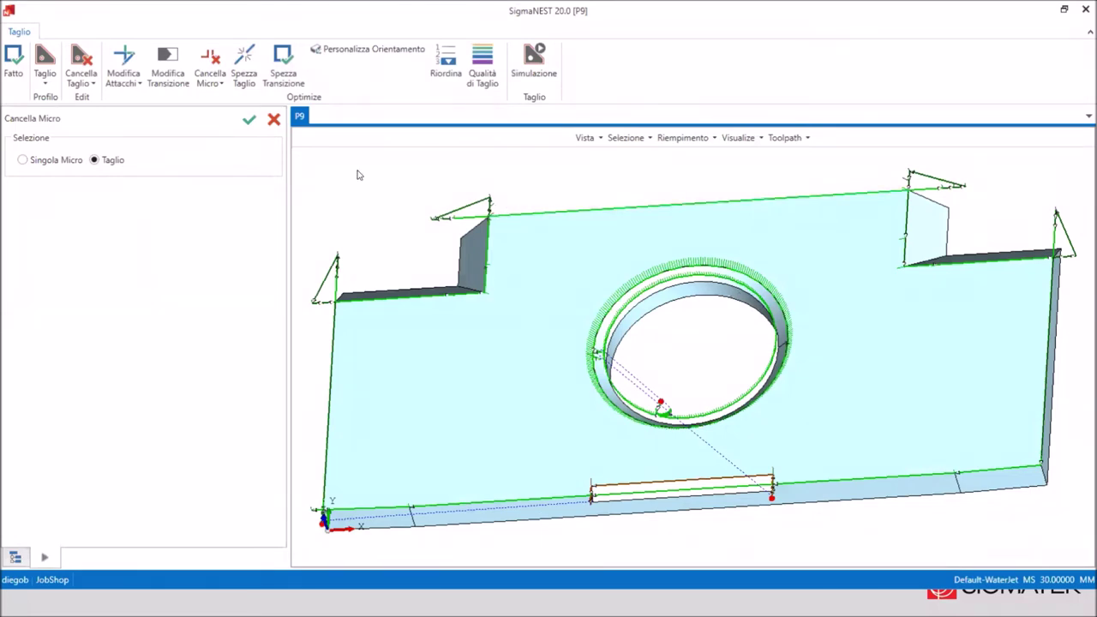
{"action": "left_click", "coordinate": [585, 137]}
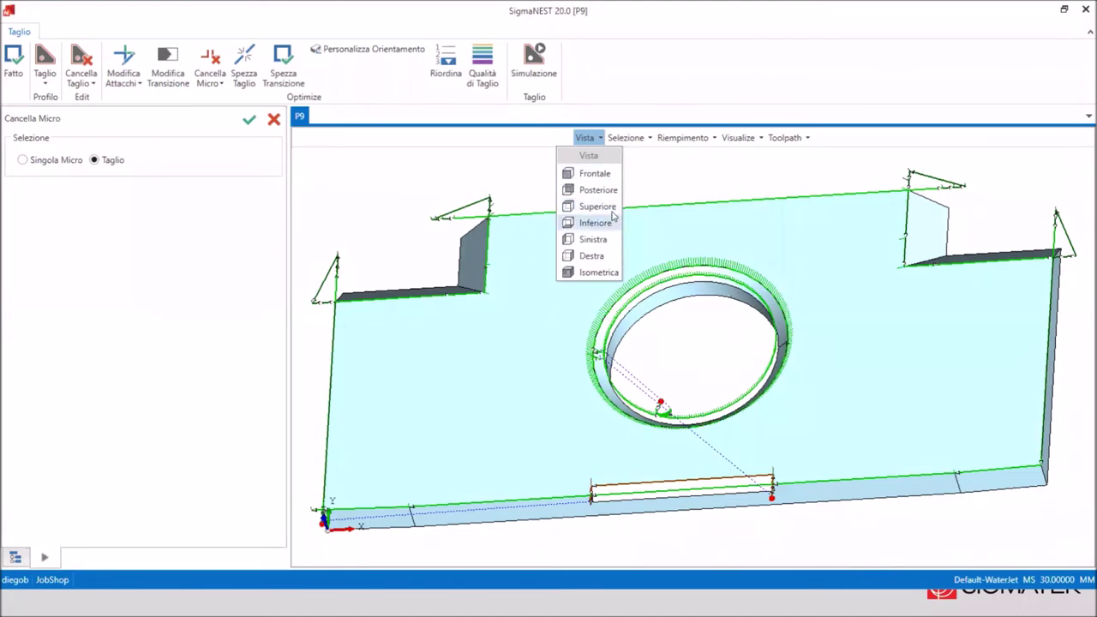
{"action": "left_click", "coordinate": [610, 207]}
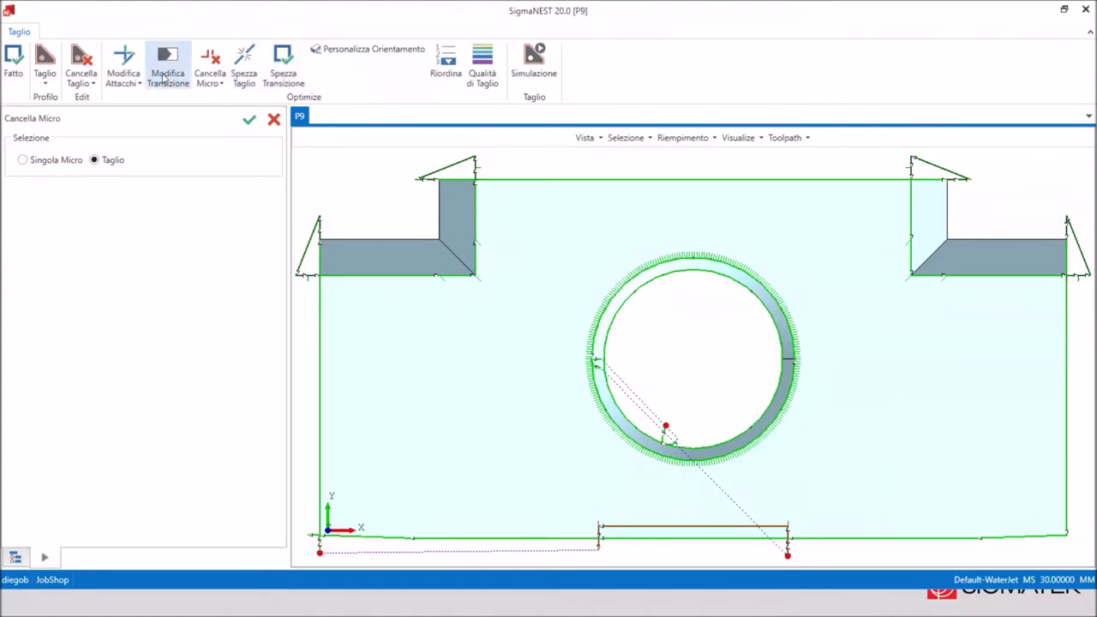
Open Modifica Transizione, return to the Superiore top view and select the top-left corner loop.
{"action": "left_click", "coordinate": [164, 78]}
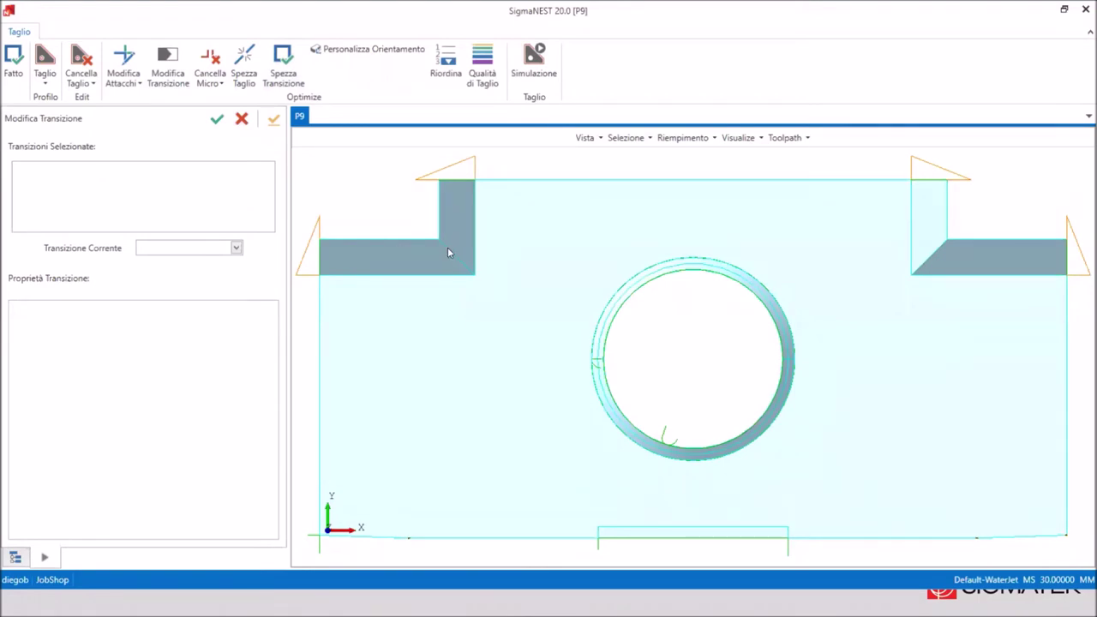
{"action": "mouse_move", "coordinate": [430, 280]}
{"action": "middle_mouse_down"}
{"action": "mouse_move", "coordinate": [431, 228]}
{"action": "mouse_move", "coordinate": [447, 250]}
{"action": "mouse_move", "coordinate": [380, 394]}
{"action": "mouse_move", "coordinate": [435, 415]}
{"action": "mouse_move", "coordinate": [473, 384]}
{"action": "mouse_move", "coordinate": [472, 347]}
{"action": "middle_mouse_up"}
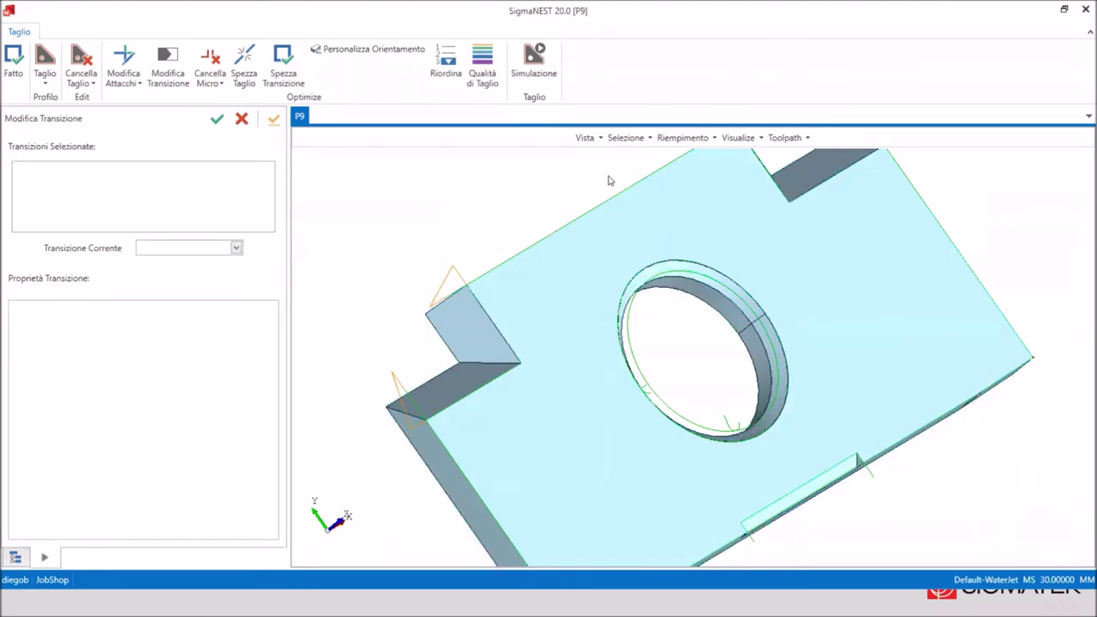
{"action": "left_click", "coordinate": [589, 137]}
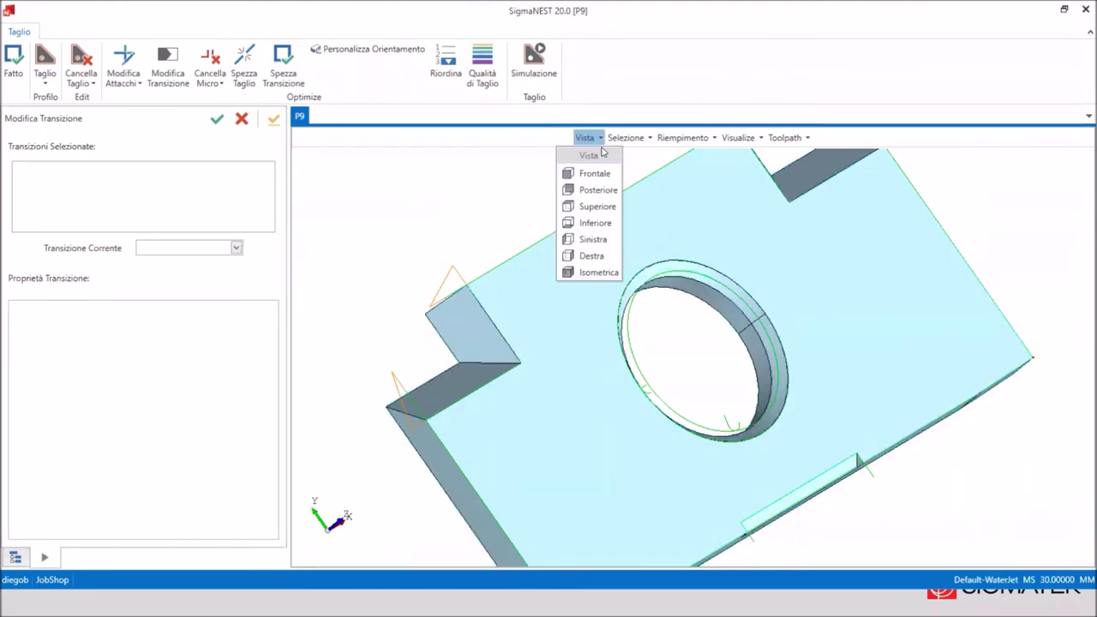
{"action": "left_click", "coordinate": [590, 207]}
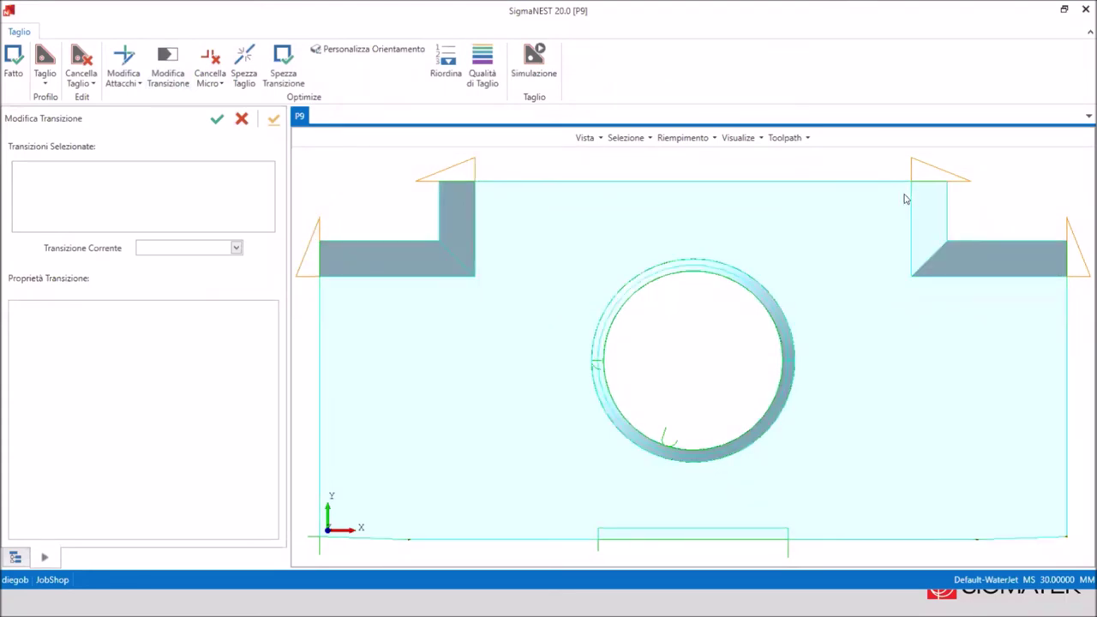
{"action": "left_click", "coordinate": [465, 167]}
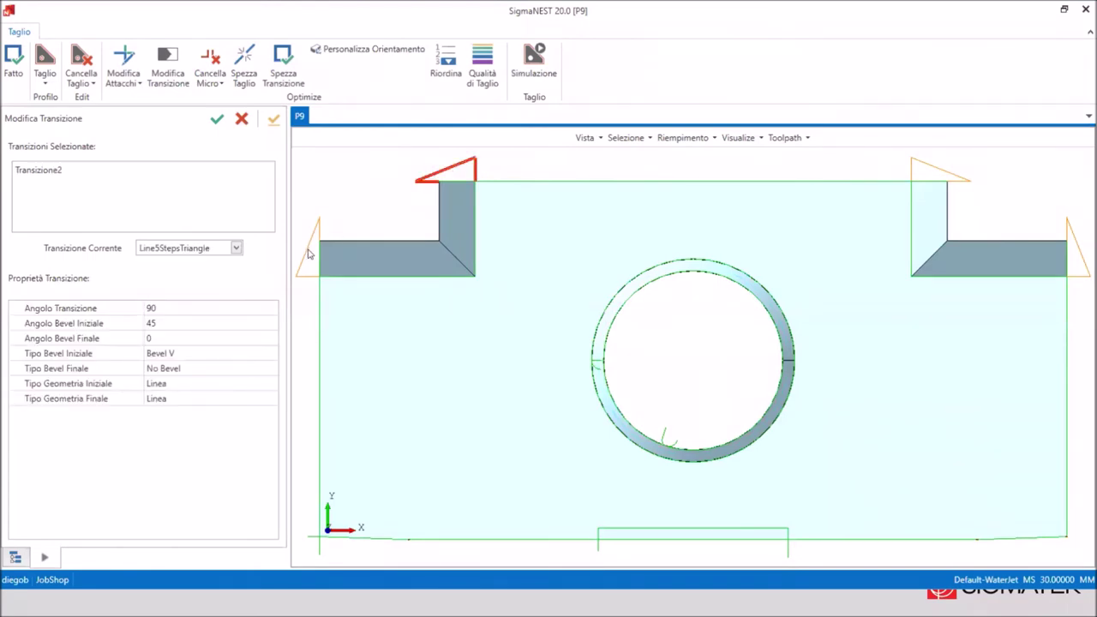
Add the left, top-right and right corner loops, set them to NoCornerLoop, apply and confirm.
{"action": "left_click", "coordinate": [307, 254], "text": "ctrl"}
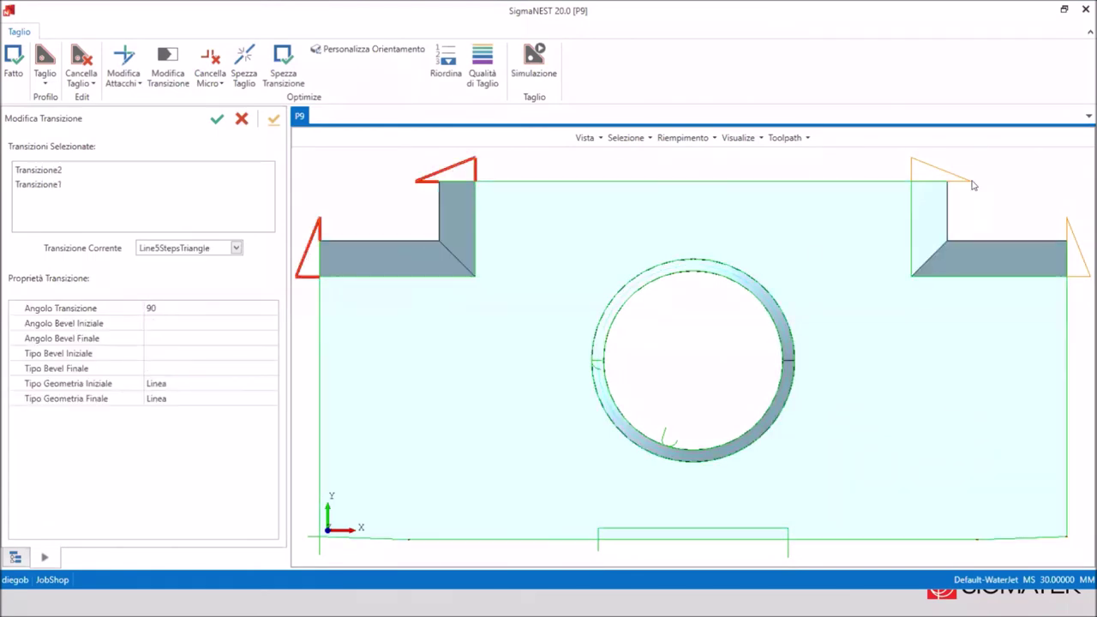
{"action": "left_click", "coordinate": [941, 174], "text": "ctrl"}
{"action": "left_click", "coordinate": [1078, 248], "text": "ctrl"}
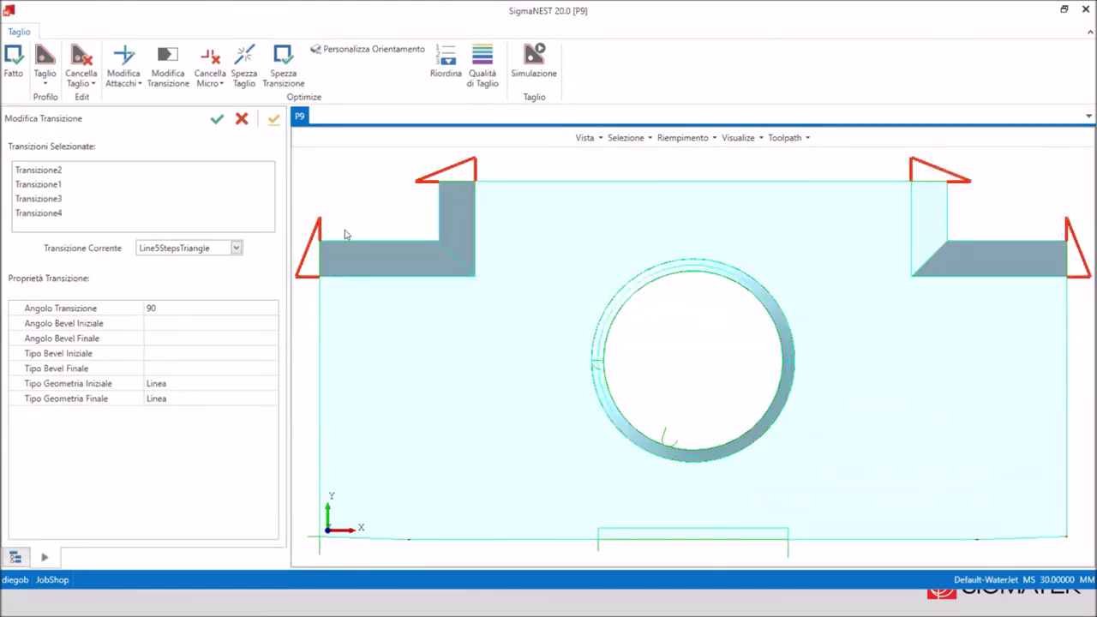
{"action": "left_click", "coordinate": [187, 251]}
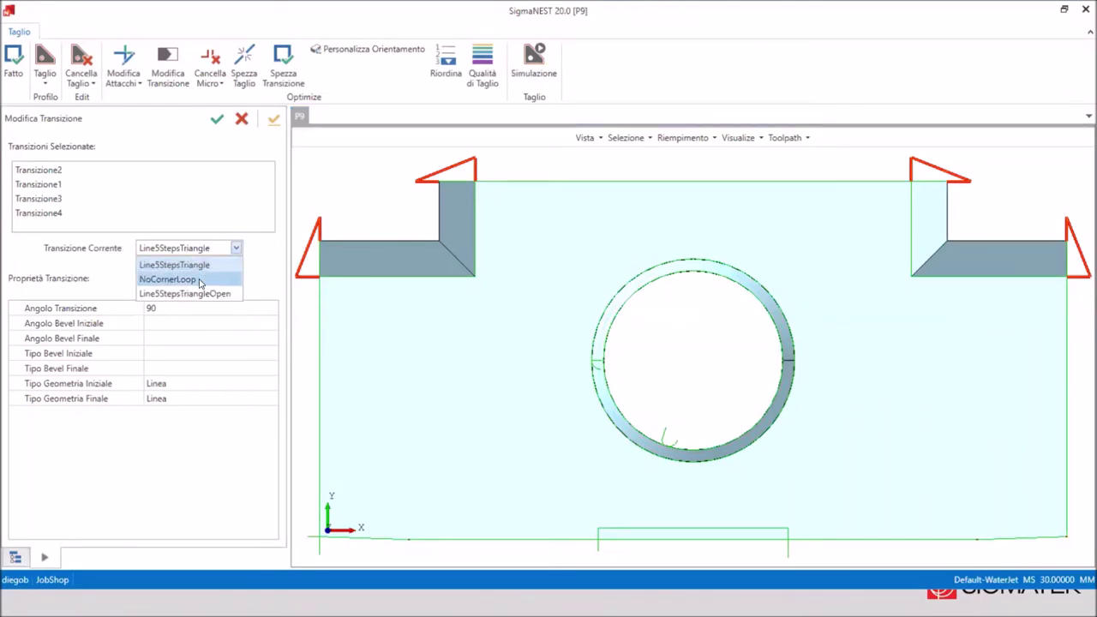
{"action": "left_click", "coordinate": [176, 279]}
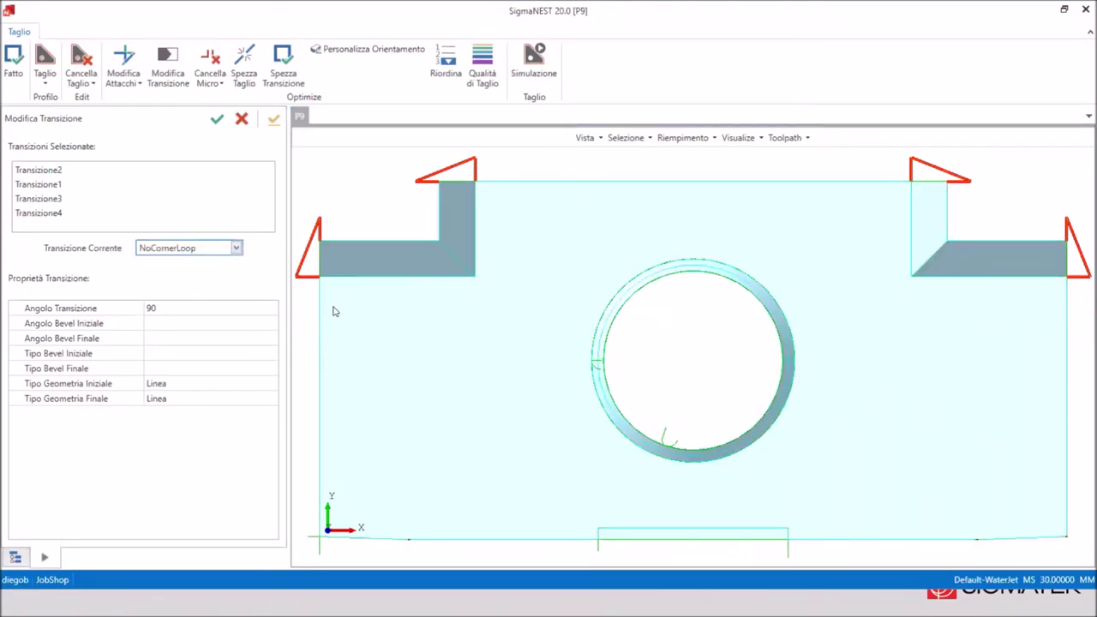
{"action": "left_click", "coordinate": [273, 120]}
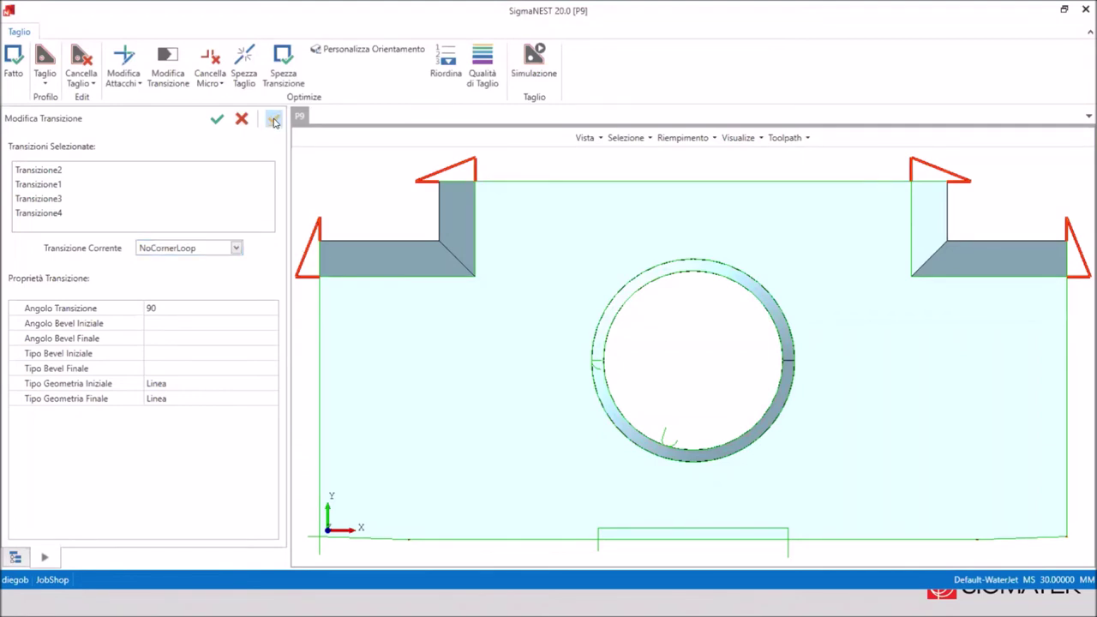
{"action": "left_click", "coordinate": [215, 125]}
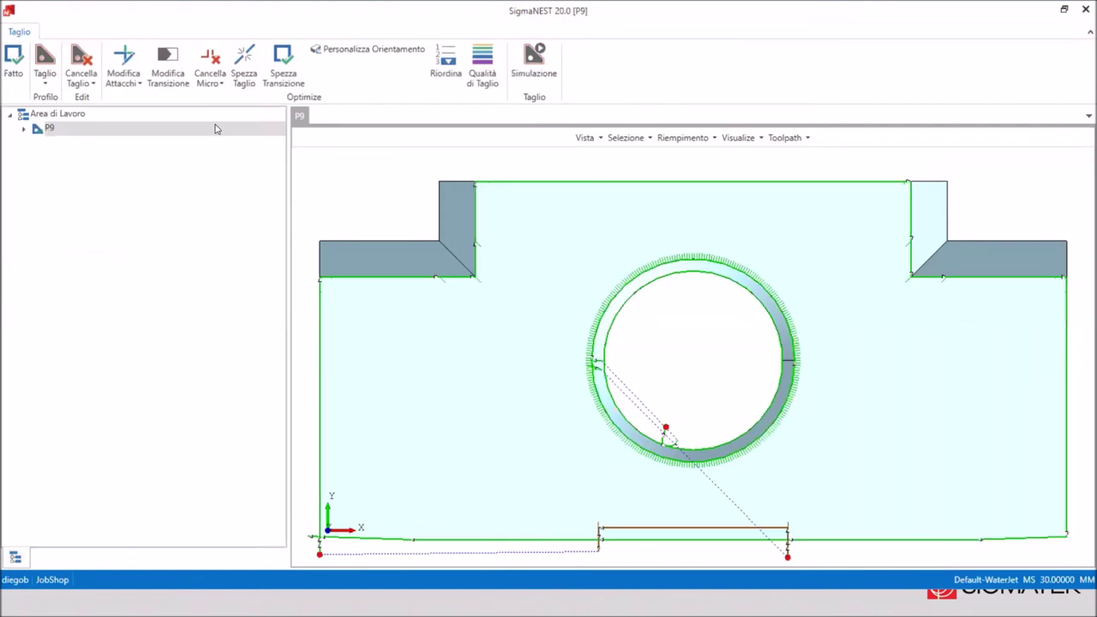
Show the part in isometric view, open the cutting simulation and start playback.
{"action": "middle_click_drag", "start_coordinate": [455, 359], "coordinate": [455, 341]}
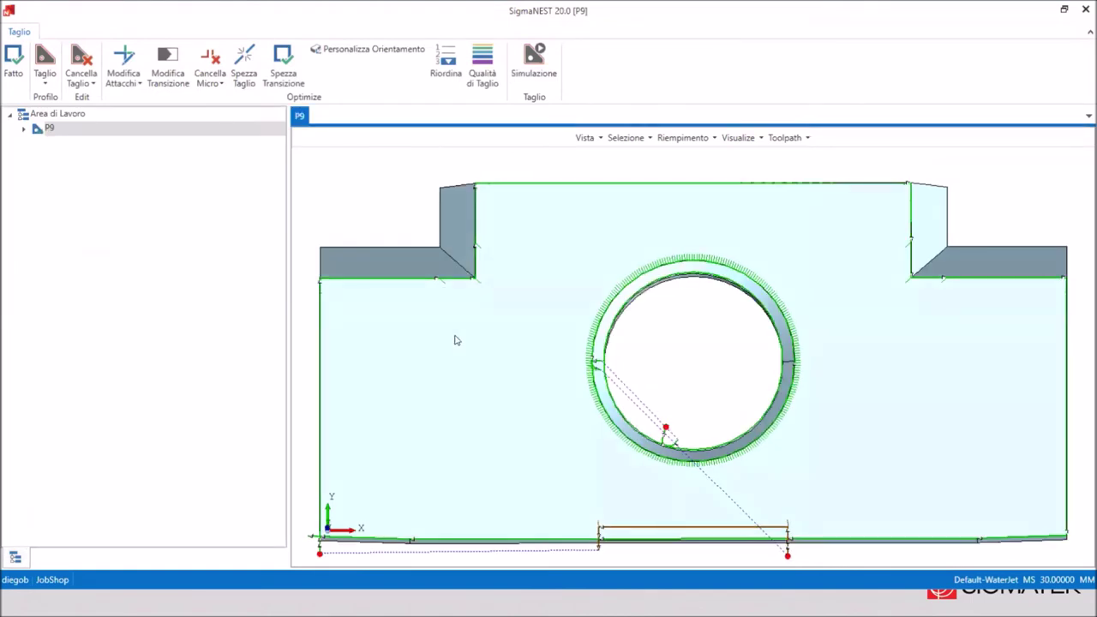
{"action": "left_click", "coordinate": [586, 137]}
{"action": "left_click", "coordinate": [598, 273]}
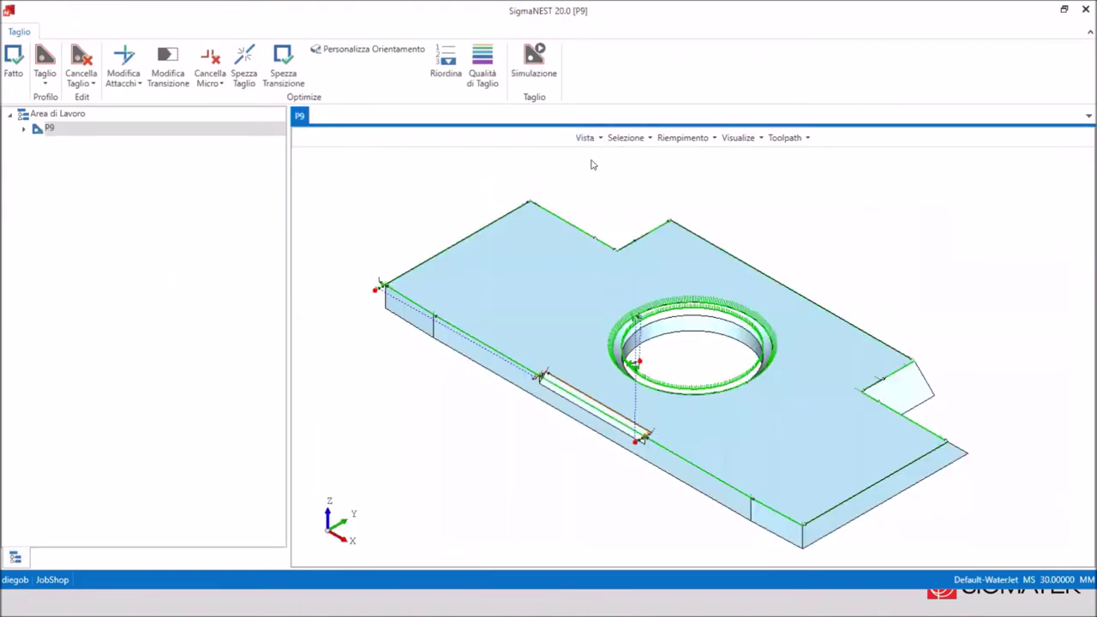
{"action": "left_click", "coordinate": [540, 74]}
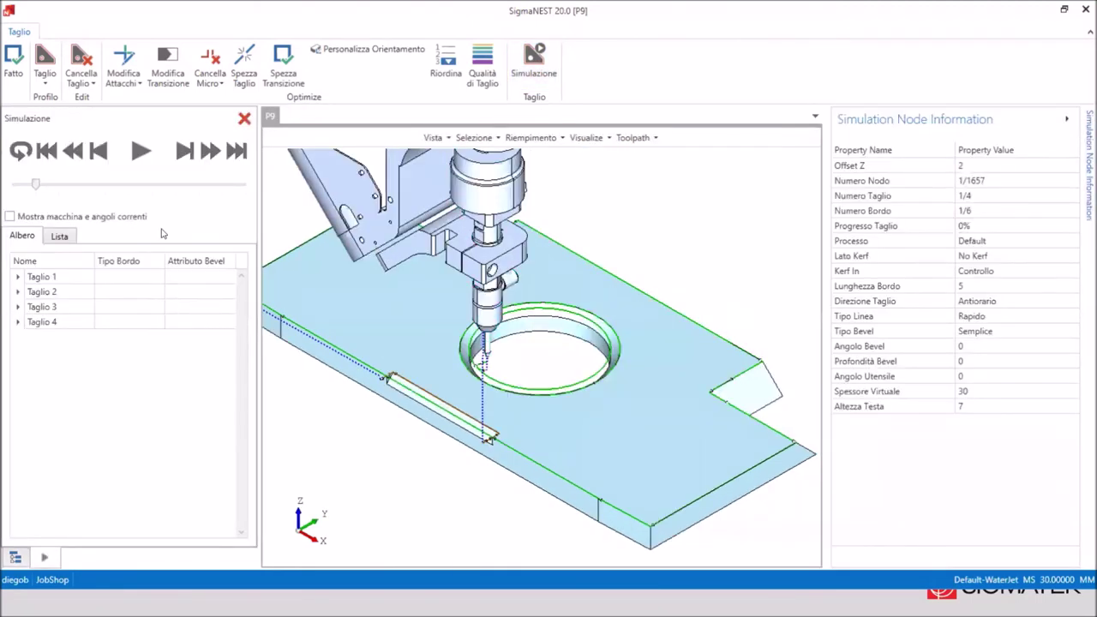
{"action": "left_click", "coordinate": [141, 151]}
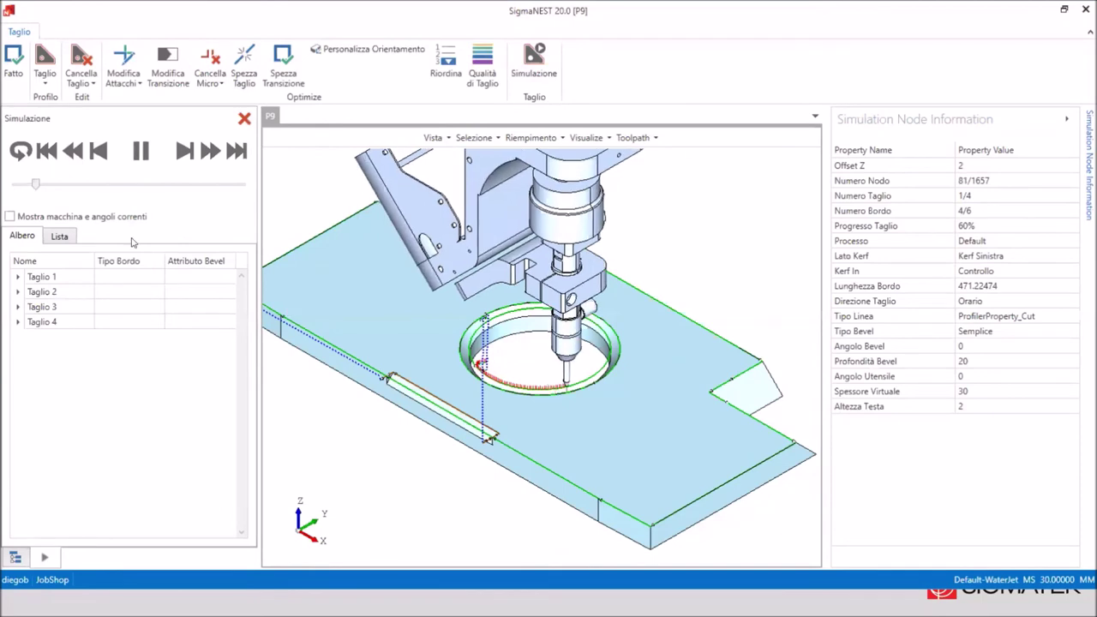
Rewind the simulation slider near the start and zoom onto the cutting head at the hole edge.
{"action": "left_click_drag", "start_coordinate": [35, 184], "coordinate": [104, 185]}
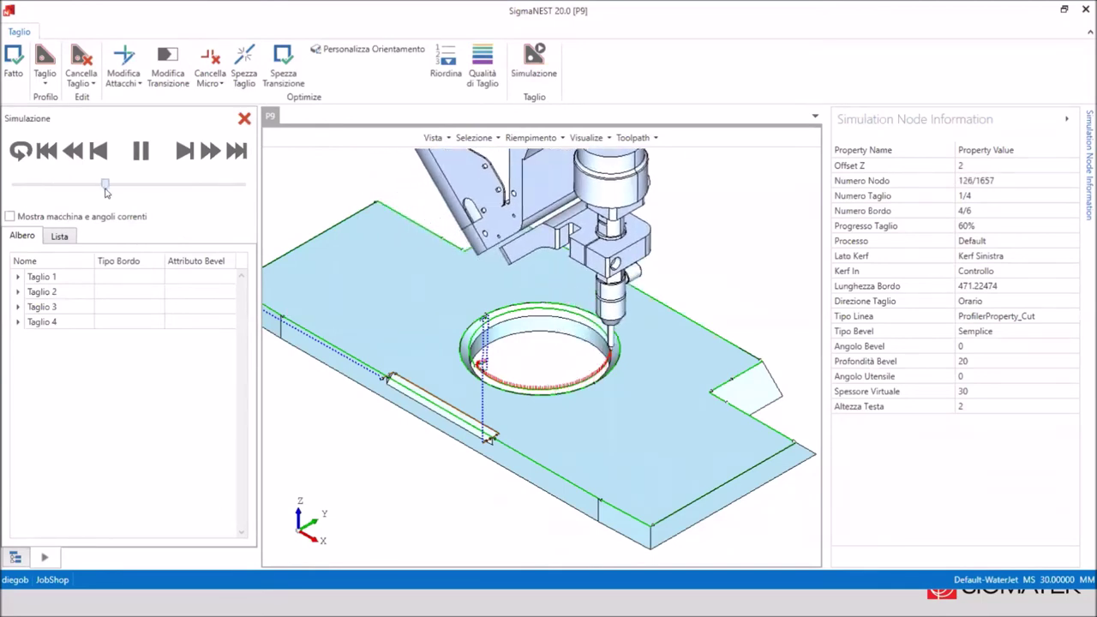
{"action": "left_click_drag", "start_coordinate": [104, 185], "coordinate": [82, 184]}
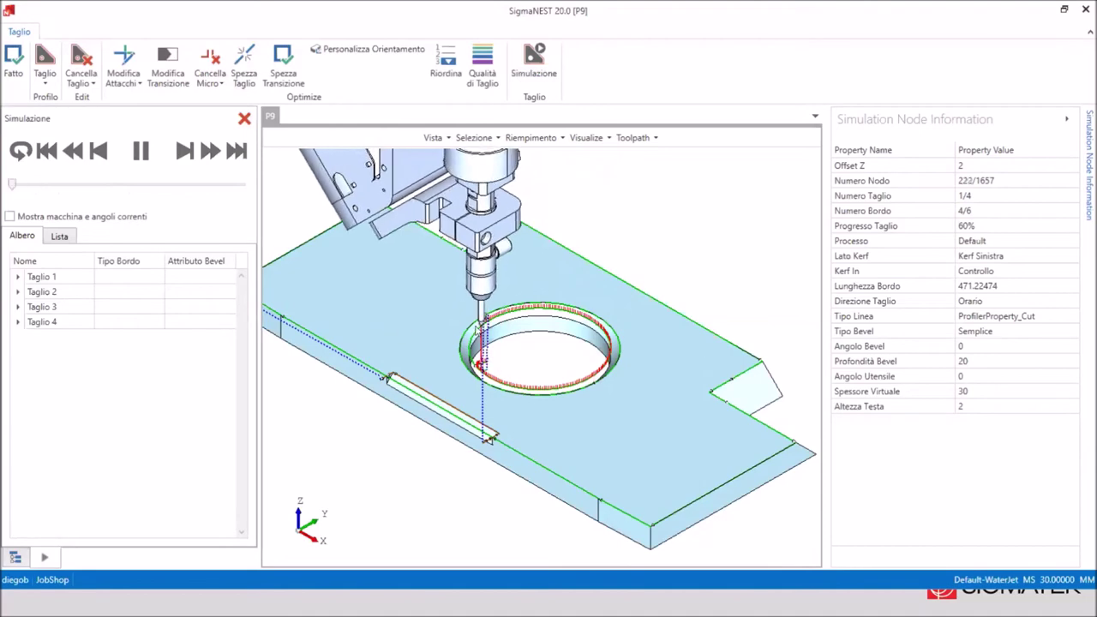
{"action": "left_click_drag", "start_coordinate": [81, 184], "coordinate": [12, 184]}
{"action": "scroll", "coordinate": [497, 330], "scroll_direction": "up", "scroll_amount": 2}
{"action": "scroll", "coordinate": [501, 330], "scroll_direction": "up", "scroll_amount": 2}
{"action": "scroll", "coordinate": [506, 330], "scroll_direction": "up", "scroll_amount": 2}
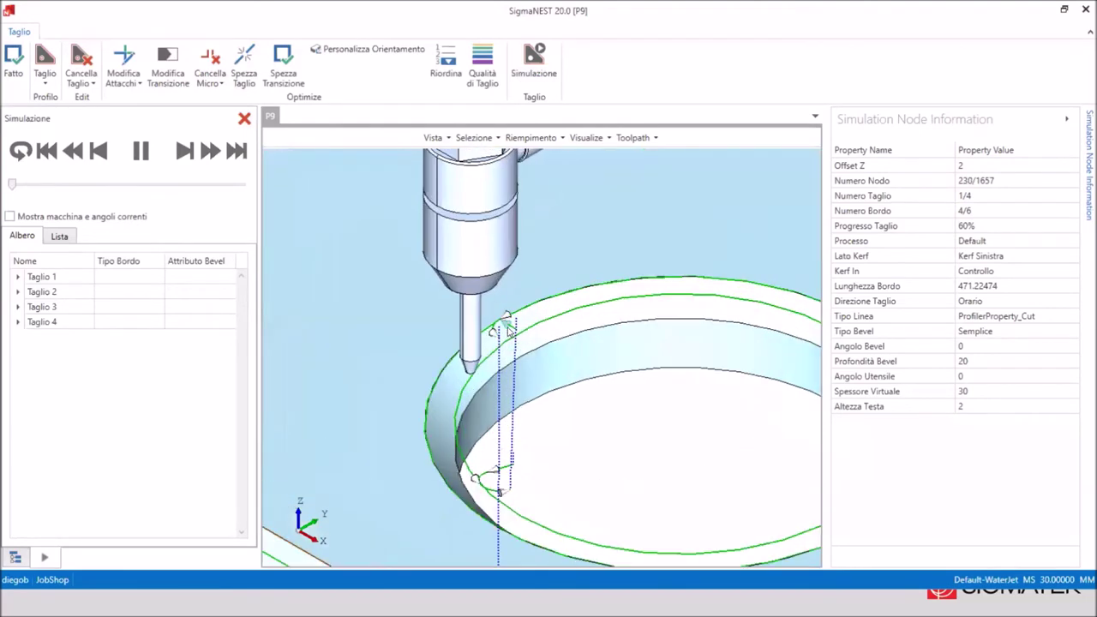
{"action": "scroll", "coordinate": [508, 330], "scroll_direction": "up", "scroll_amount": 2}
{"action": "scroll", "coordinate": [508, 329], "scroll_direction": "up", "scroll_amount": 2}
{"action": "scroll", "coordinate": [510, 334], "scroll_direction": "up", "scroll_amount": 2}
{"action": "scroll", "coordinate": [514, 342], "scroll_direction": "up", "scroll_amount": 2}
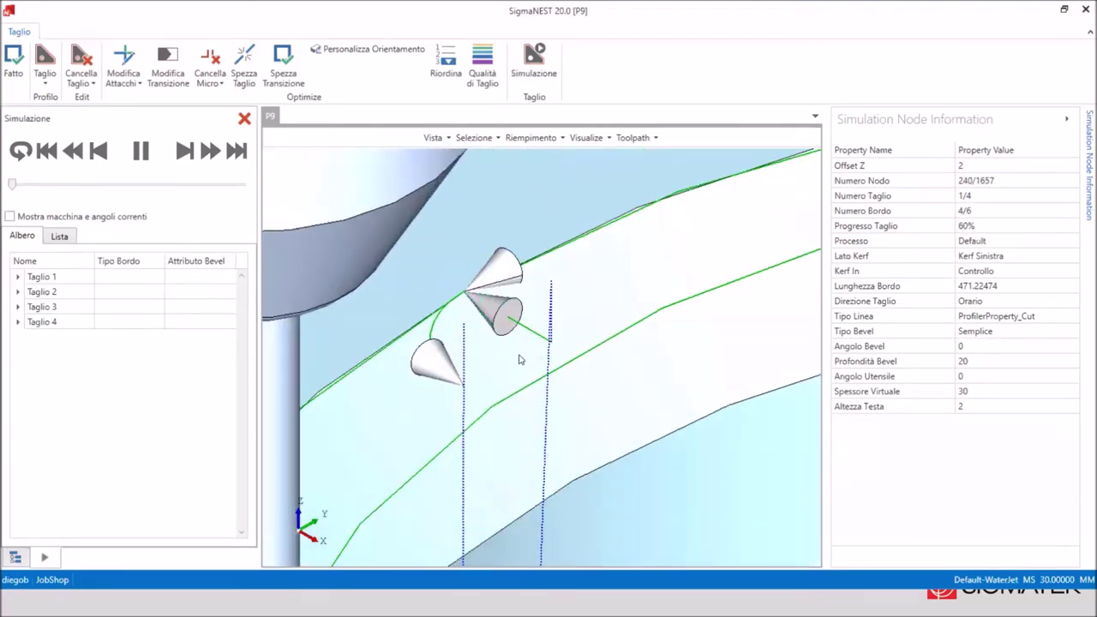
{"action": "scroll", "coordinate": [522, 361], "scroll_direction": "up", "scroll_amount": 1}
{"action": "scroll", "coordinate": [523, 362], "scroll_direction": "up", "scroll_amount": 2}
{"action": "scroll", "coordinate": [525, 362], "scroll_direction": "up", "scroll_amount": 2}
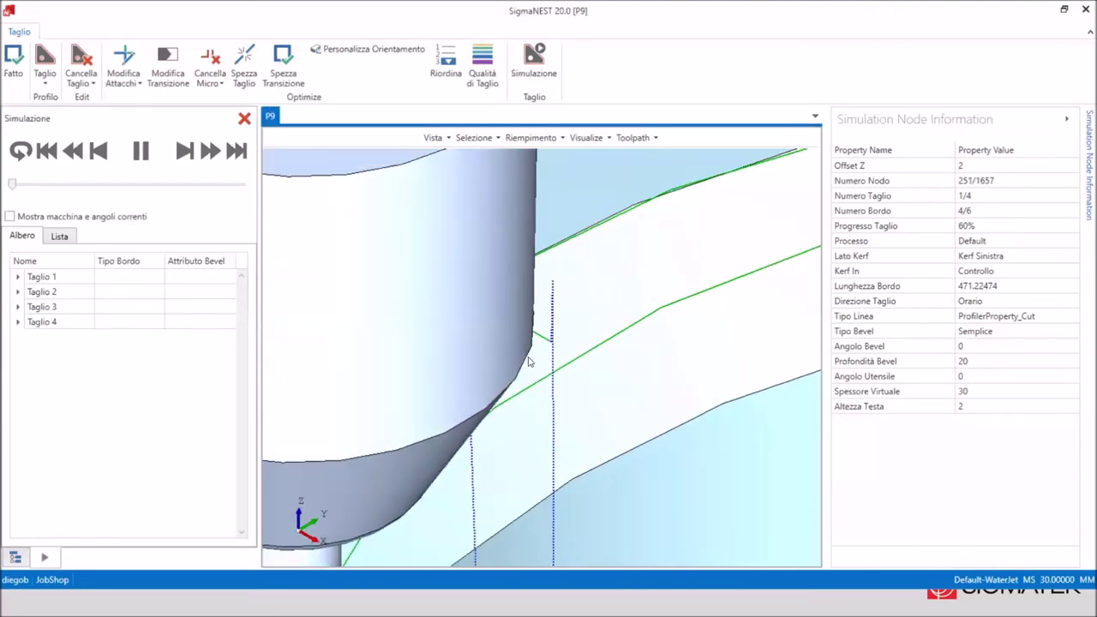
{"action": "scroll", "coordinate": [535, 361], "scroll_direction": "up", "scroll_amount": 2}
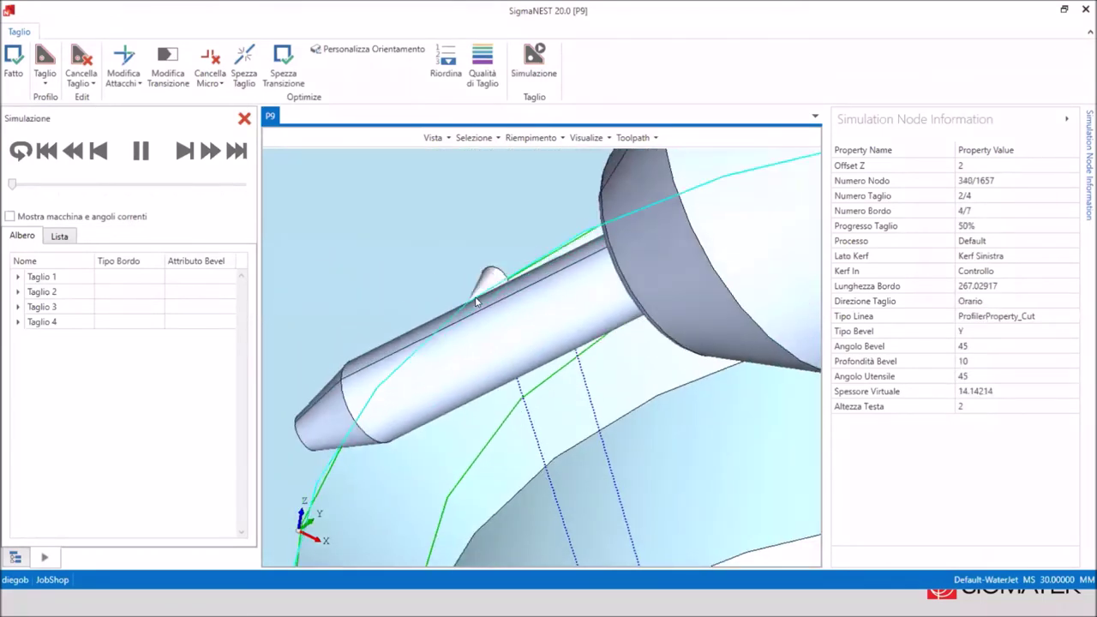
Hide the Simulation Node Information panel, rewind the simulation partway and pause it.
{"action": "scroll", "coordinate": [477, 302], "scroll_direction": "down", "scroll_amount": 5}
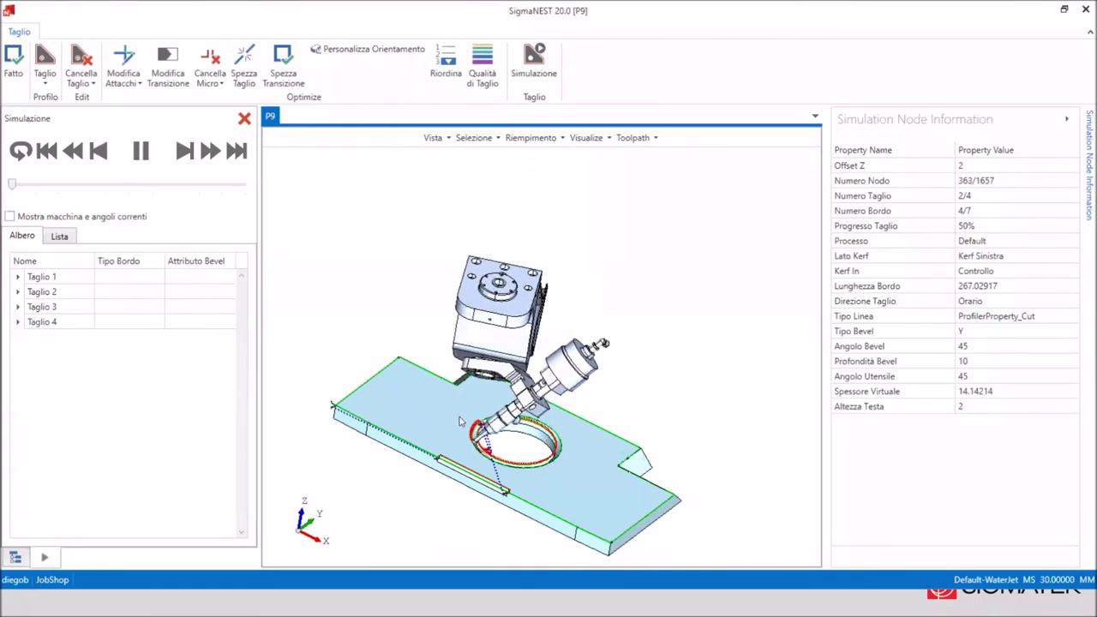
{"action": "scroll", "coordinate": [518, 523], "scroll_direction": "up", "scroll_amount": 2}
{"action": "scroll", "coordinate": [519, 522], "scroll_direction": "up", "scroll_amount": 2}
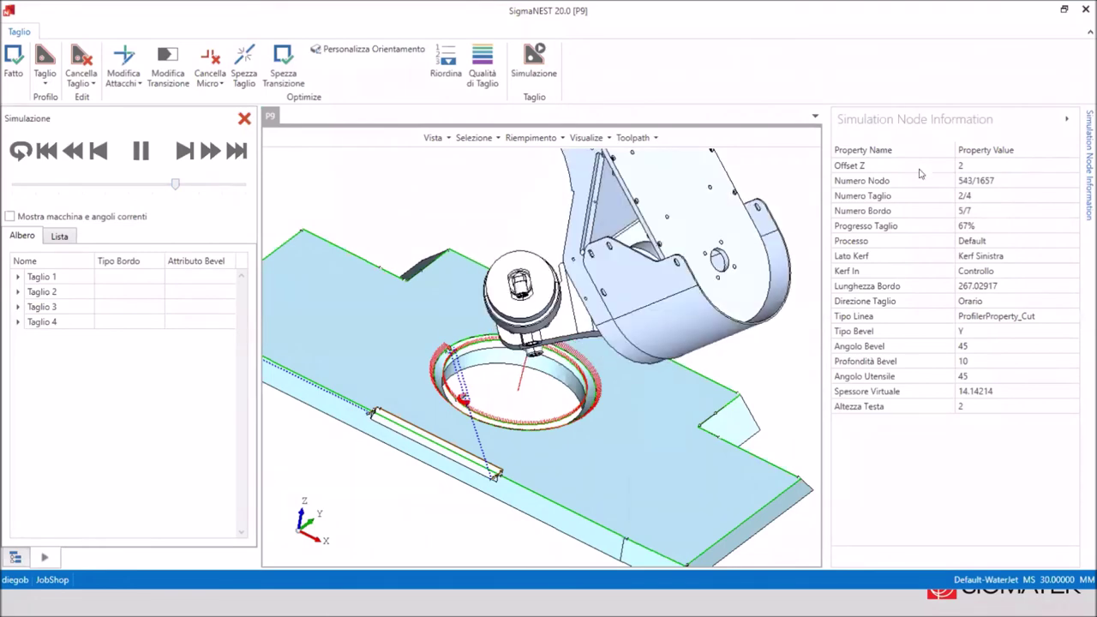
{"action": "left_click", "coordinate": [1064, 122]}
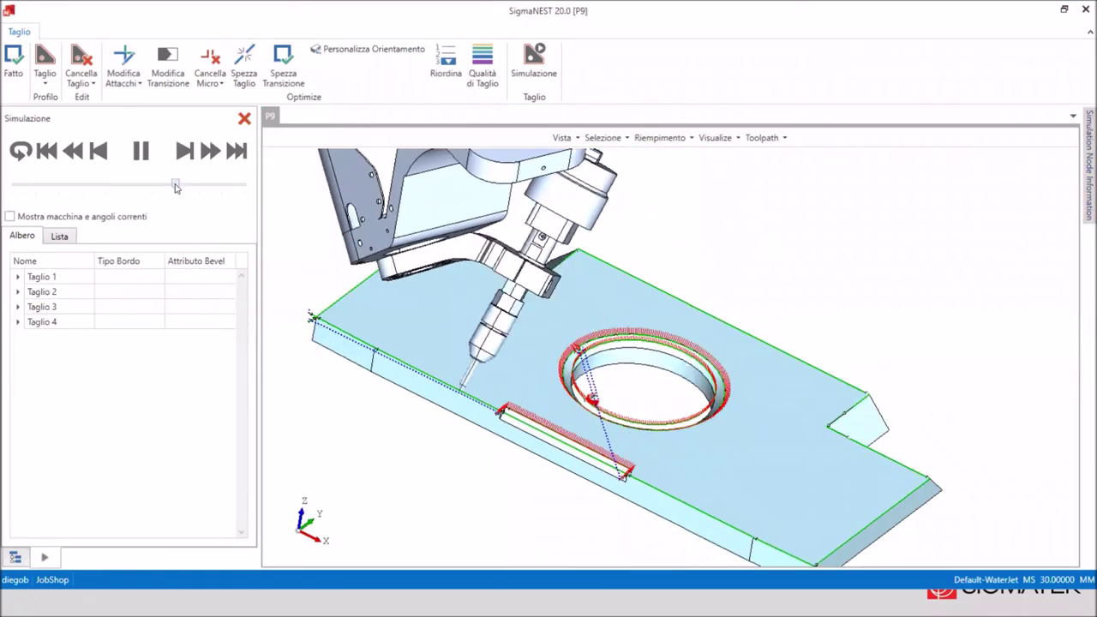
{"action": "left_click_drag", "start_coordinate": [134, 190], "coordinate": [107, 186]}
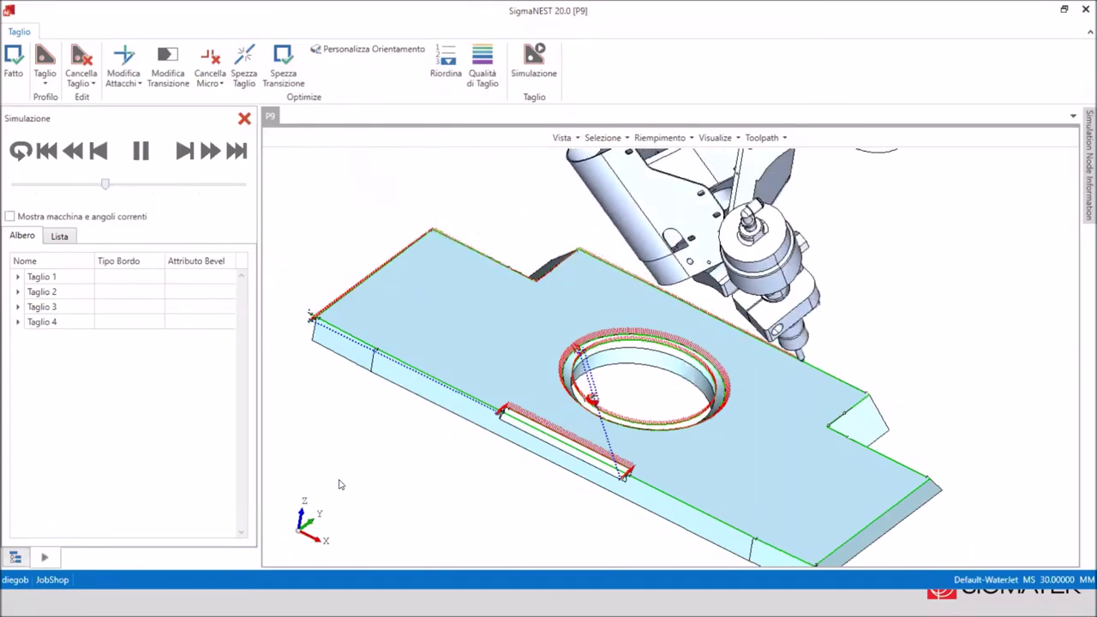
{"action": "scroll", "coordinate": [349, 487], "scroll_direction": "down", "scroll_amount": 3}
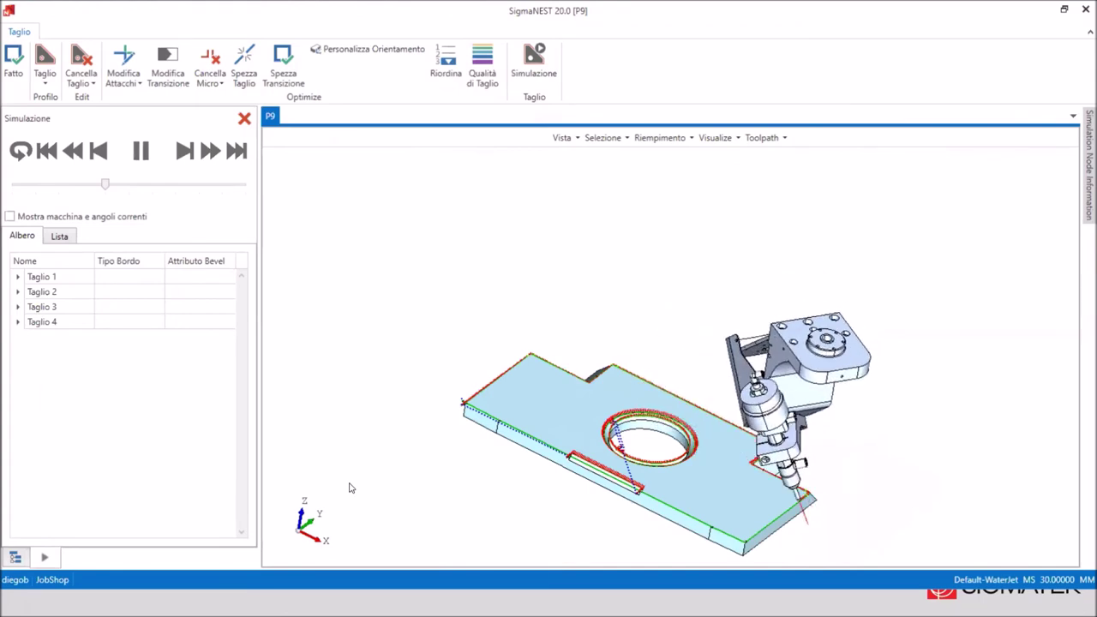
{"action": "left_click", "coordinate": [141, 150]}
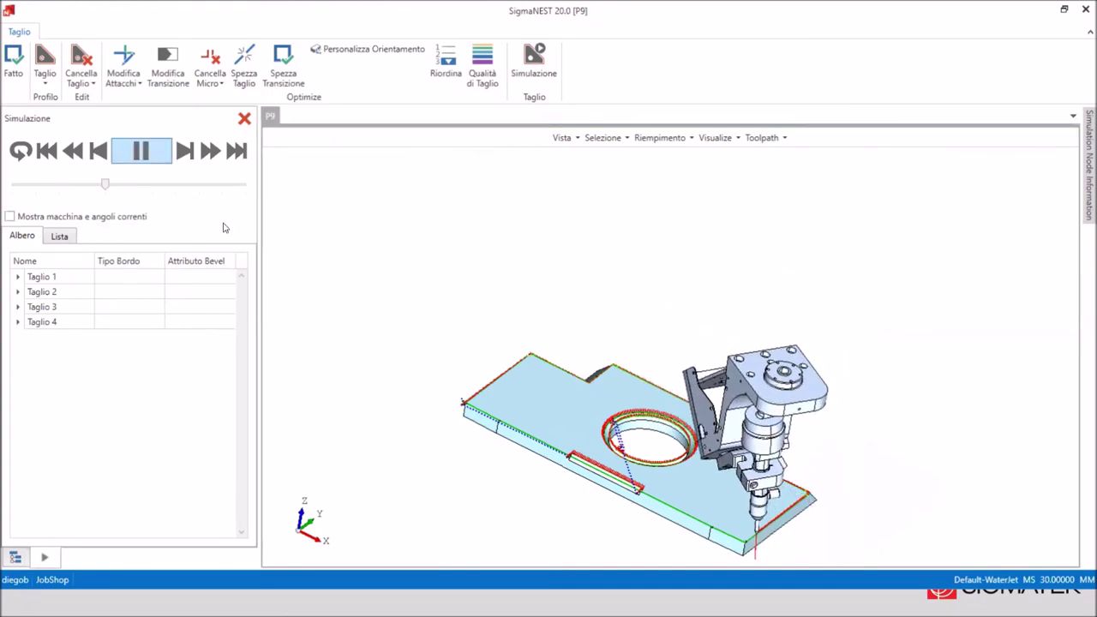
Jump the head to the plate edge near the notch, play and pause, then close the simulation.
{"action": "scroll", "coordinate": [777, 563], "scroll_direction": "up", "scroll_amount": 2}
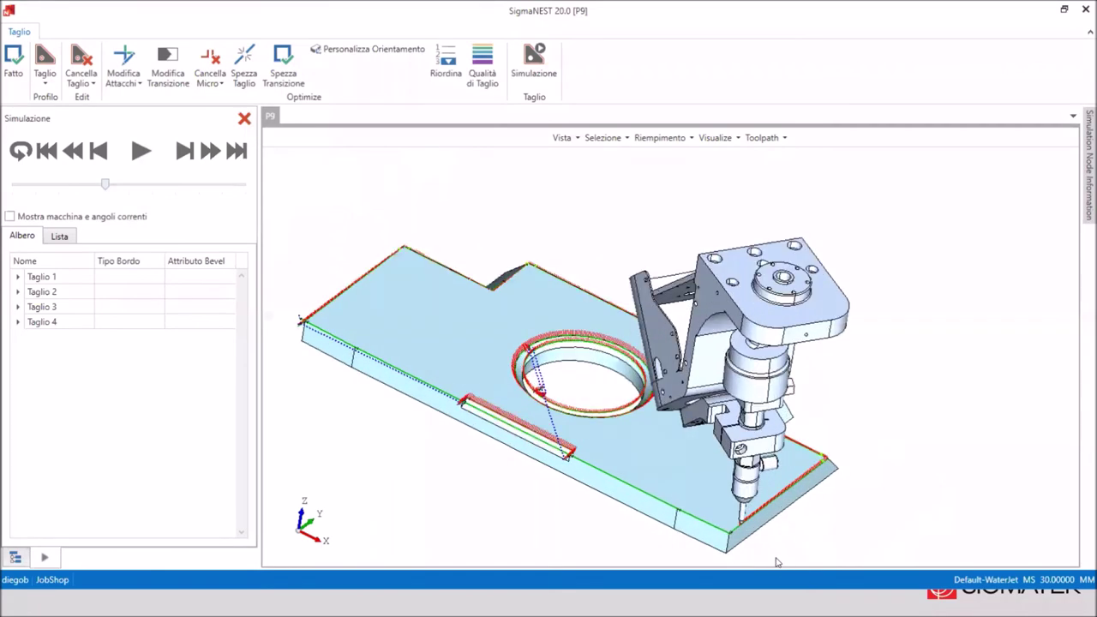
{"action": "scroll", "coordinate": [777, 563], "scroll_direction": "up", "scroll_amount": 2}
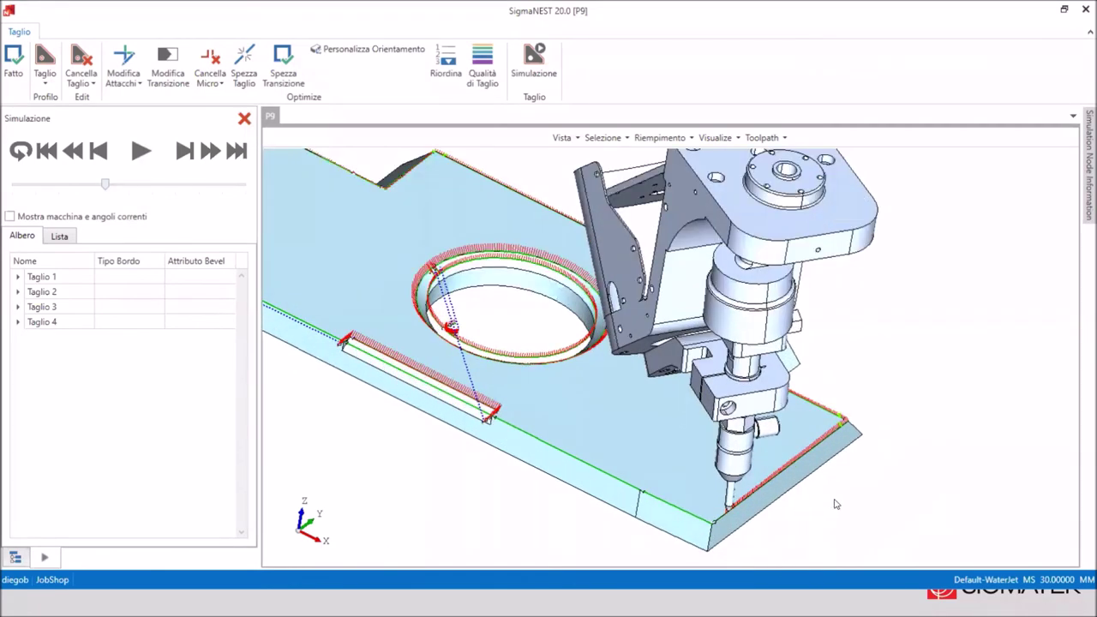
{"action": "scroll", "coordinate": [836, 504], "scroll_direction": "up", "scroll_amount": 1}
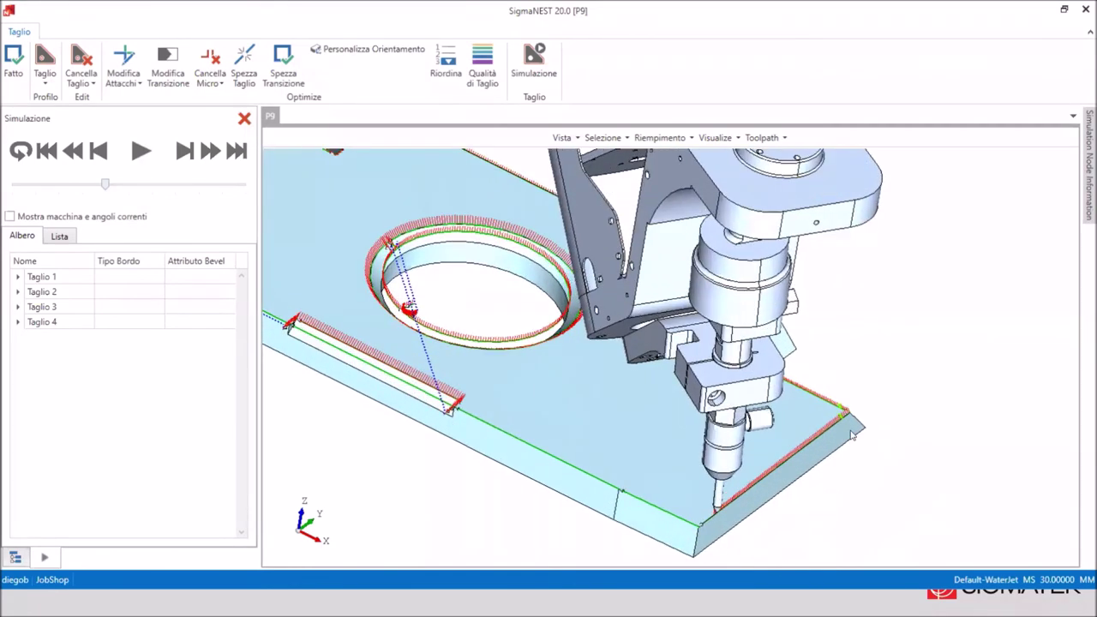
{"action": "left_click", "coordinate": [794, 389]}
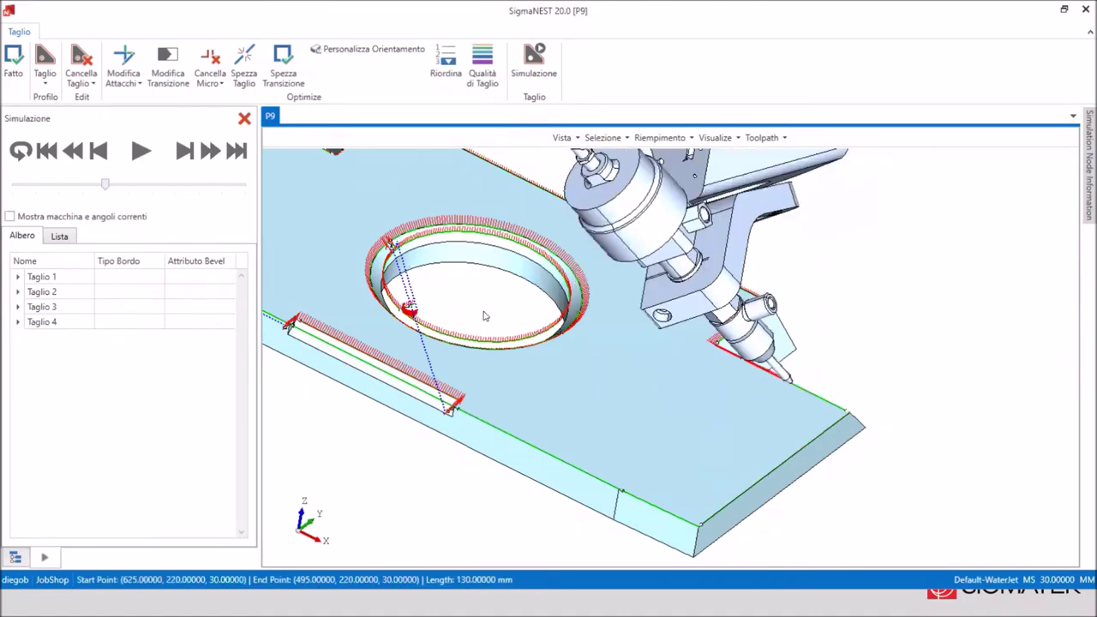
{"action": "left_click", "coordinate": [143, 152]}
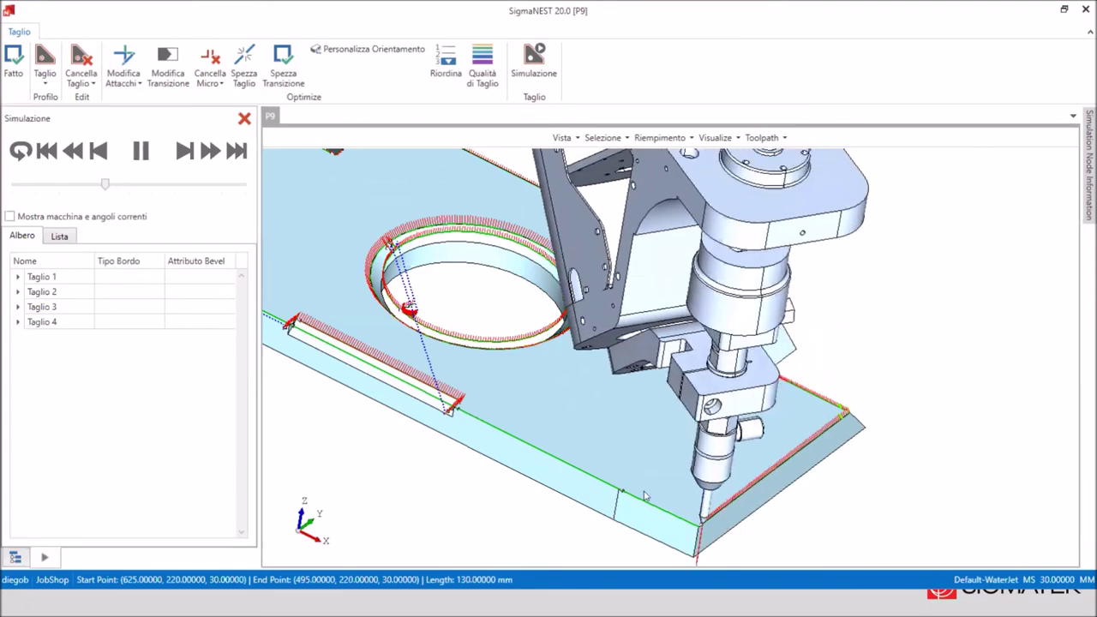
{"action": "left_click", "coordinate": [144, 155]}
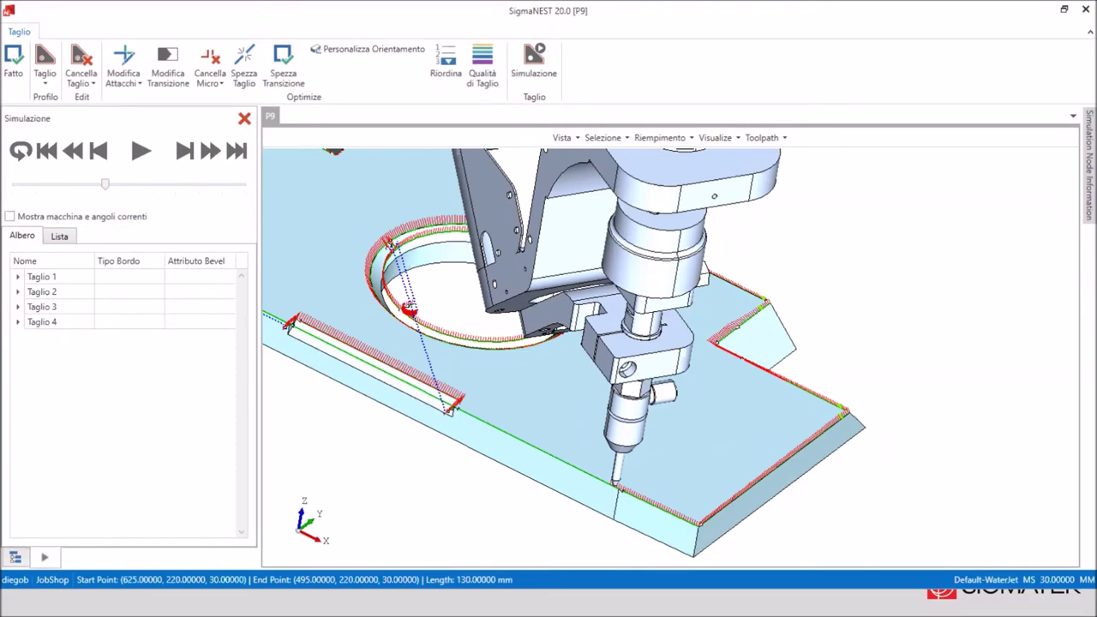
{"action": "left_click", "coordinate": [822, 401]}
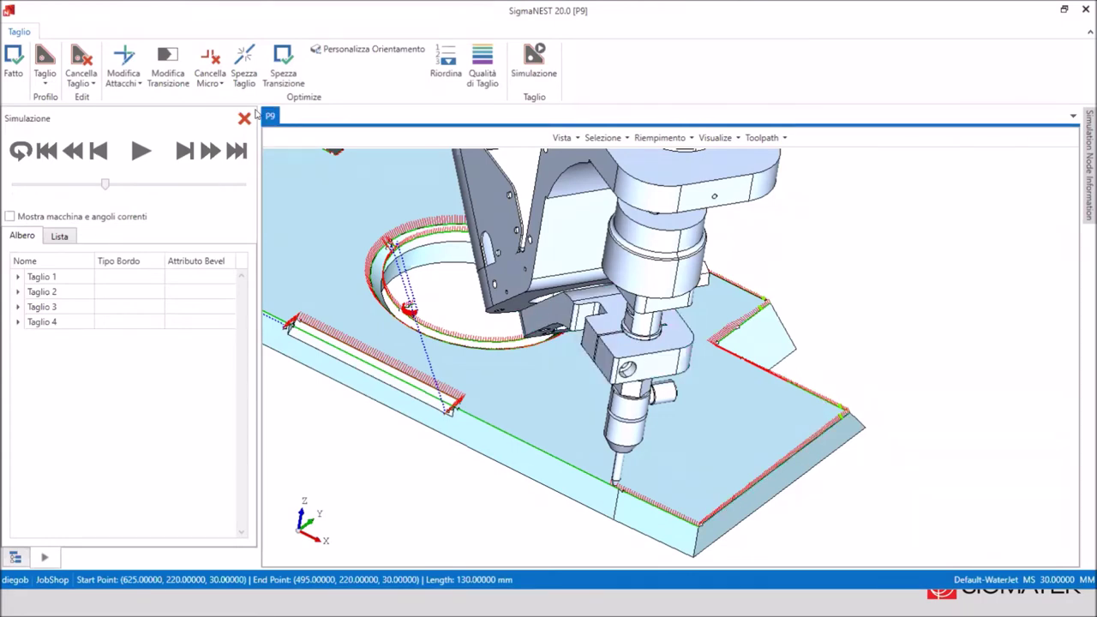
{"action": "left_click", "coordinate": [244, 118]}
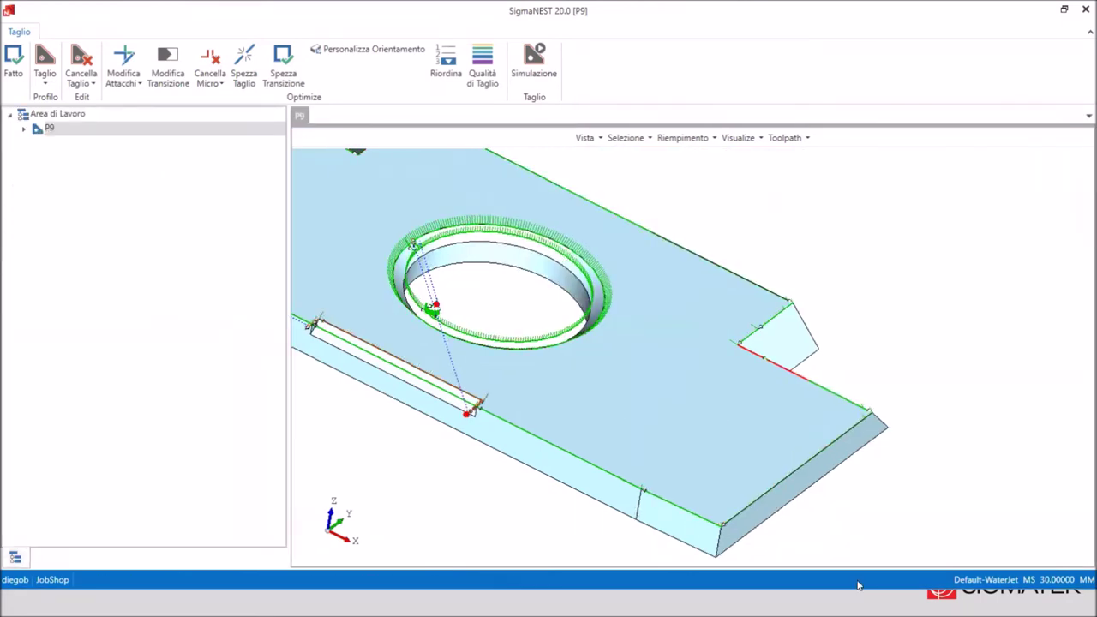
Zoom to the notched corner's cut and review Spezza Taglio's split options.
{"action": "scroll", "coordinate": [859, 499], "scroll_direction": "up", "scroll_amount": 1}
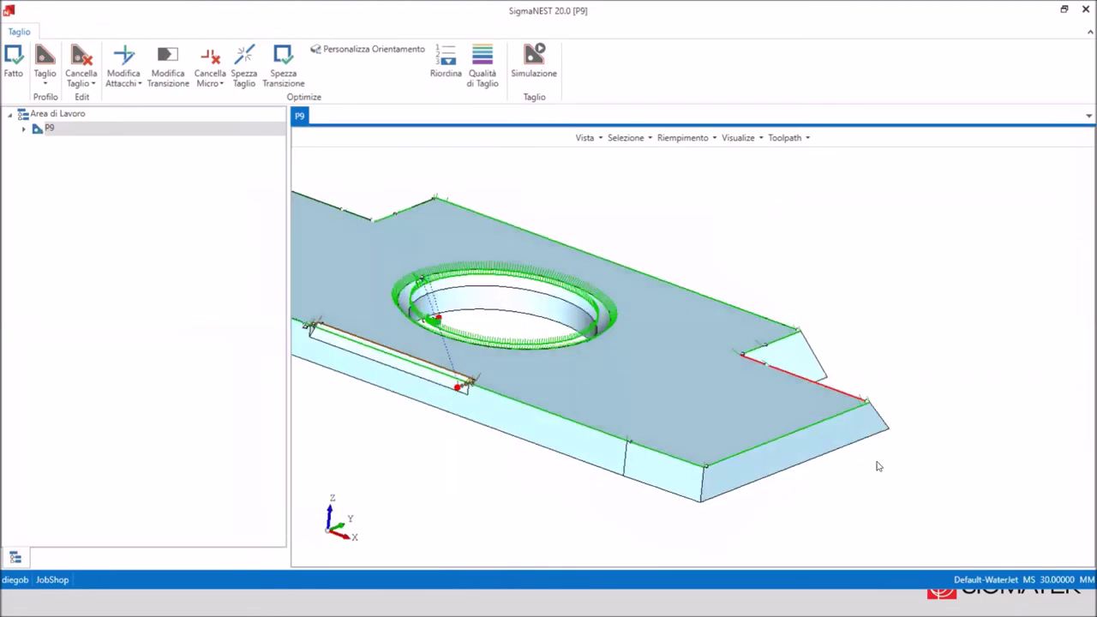
{"action": "scroll", "coordinate": [882, 433], "scroll_direction": "up", "scroll_amount": 2}
{"action": "scroll", "coordinate": [871, 420], "scroll_direction": "up", "scroll_amount": 1}
{"action": "scroll", "coordinate": [806, 429], "scroll_direction": "down", "scroll_amount": 2}
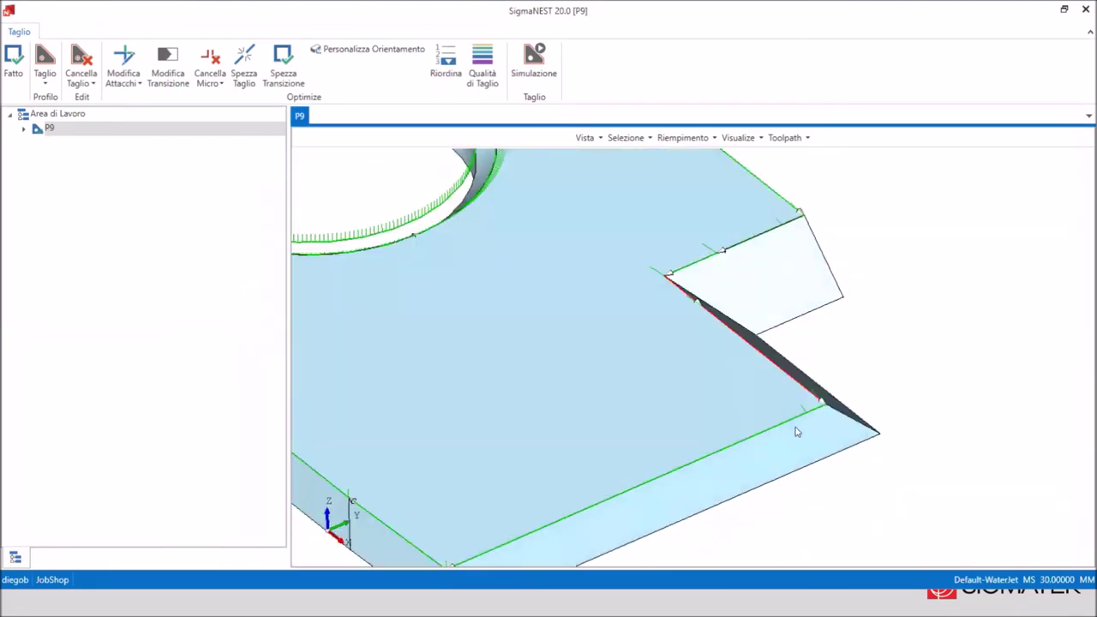
{"action": "scroll", "coordinate": [792, 420], "scroll_direction": "down", "scroll_amount": 1}
{"action": "scroll", "coordinate": [791, 408], "scroll_direction": "up", "scroll_amount": 2}
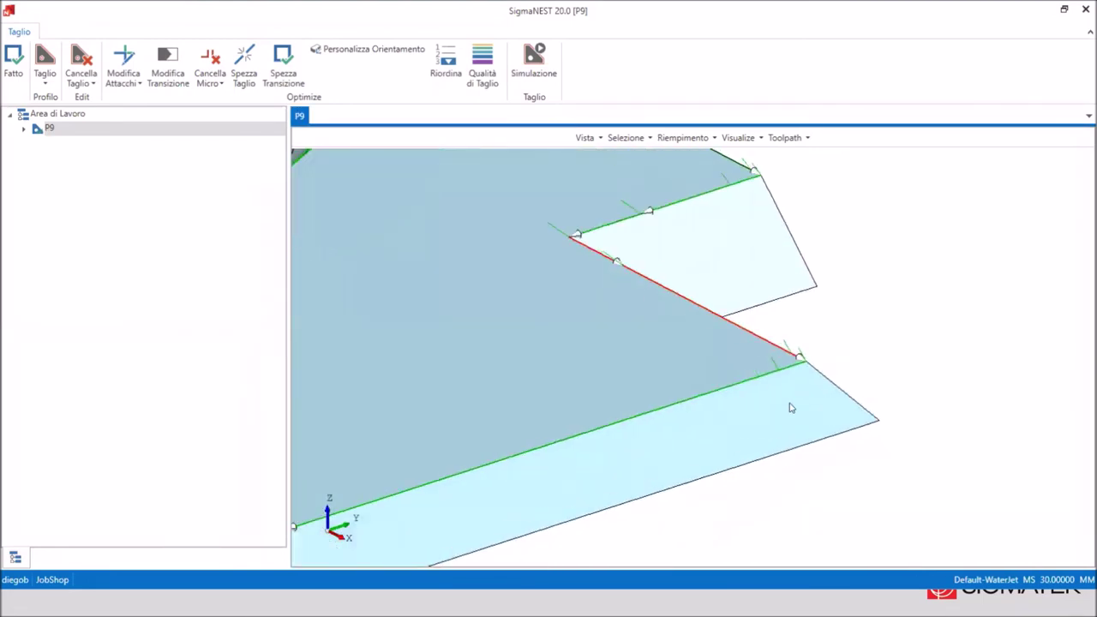
{"action": "left_click", "coordinate": [243, 68]}
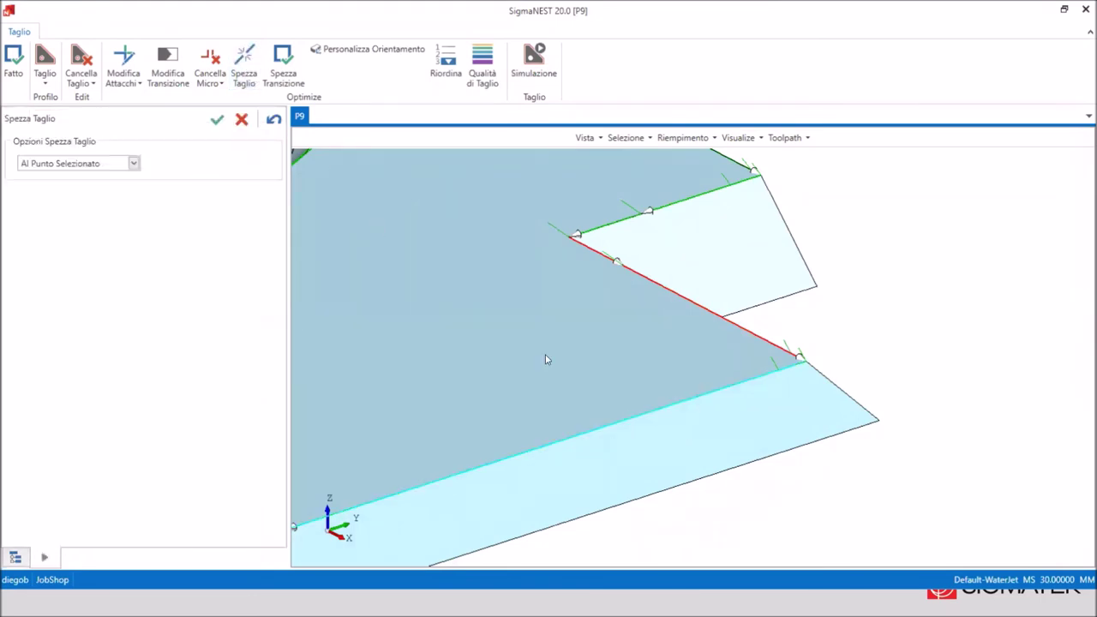
{"action": "left_click", "coordinate": [97, 171]}
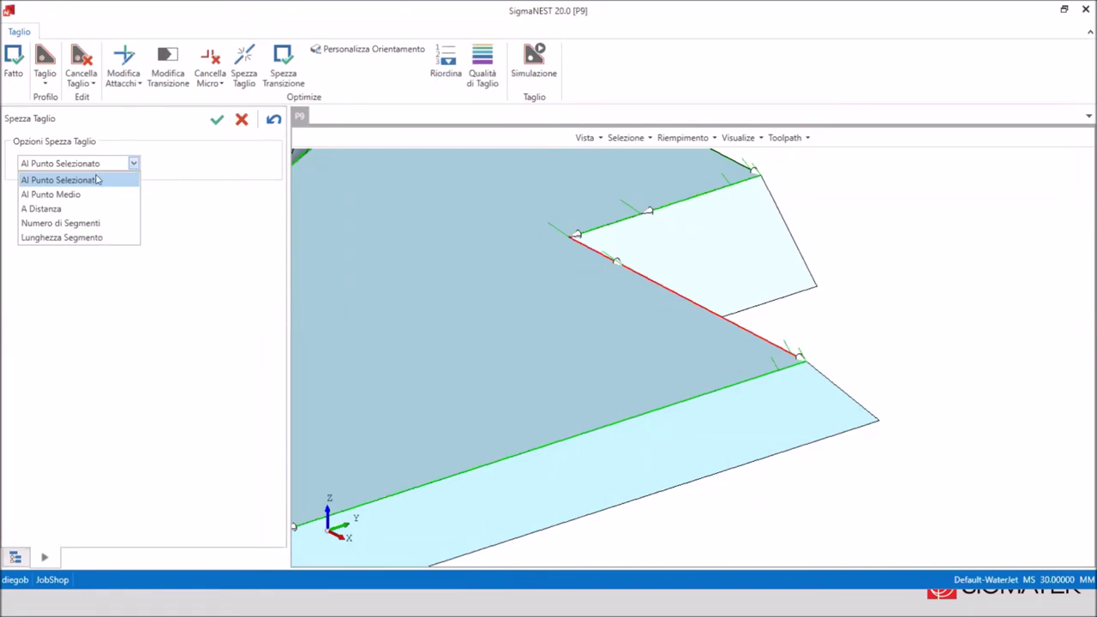
Choose Al Punto Selezionato on the edge, then request deletion of P9's cutting path.
{"action": "left_click", "coordinate": [193, 160]}
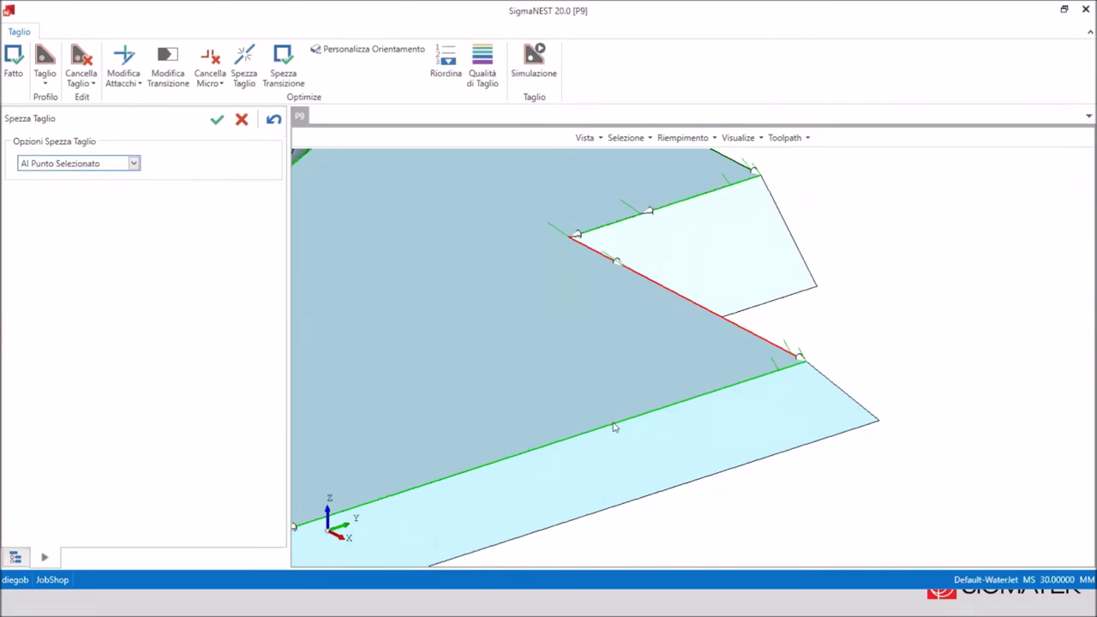
{"action": "left_click", "coordinate": [703, 399]}
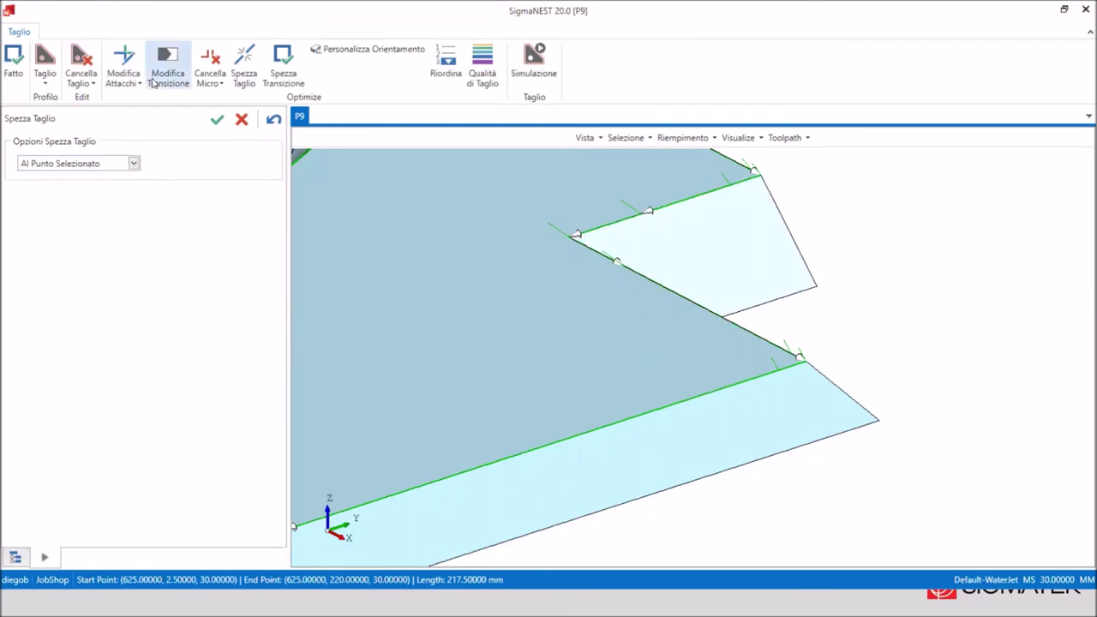
{"action": "left_click", "coordinate": [86, 60]}
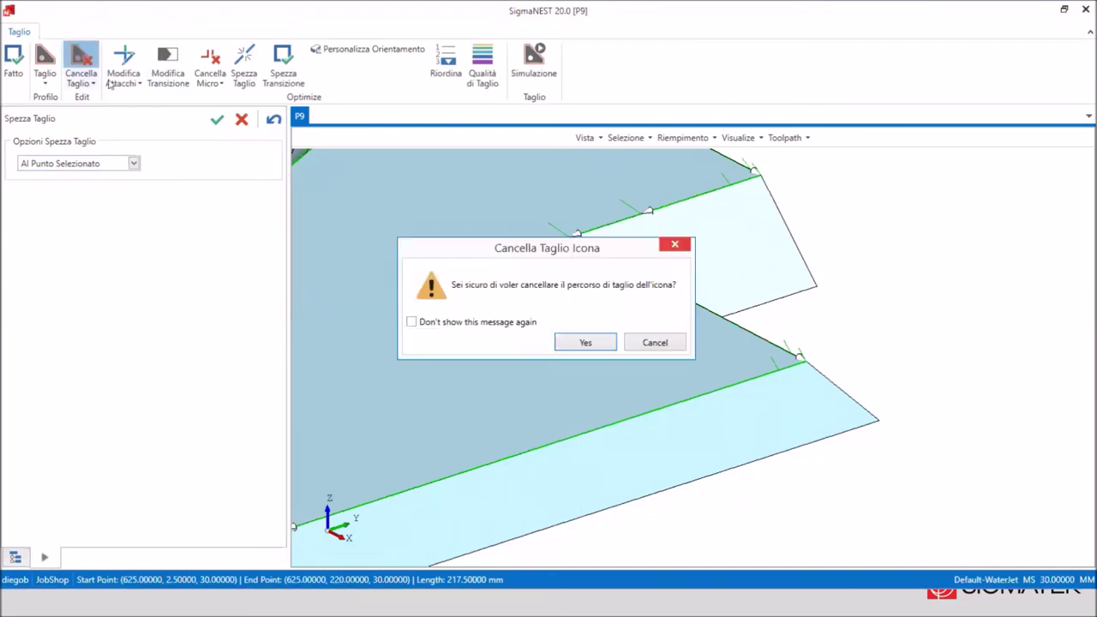
Delete P9's cutting path and regenerate it automatically with 5-axis orientation.
{"action": "left_click", "coordinate": [585, 341]}
{"action": "left_click", "coordinate": [44, 59]}
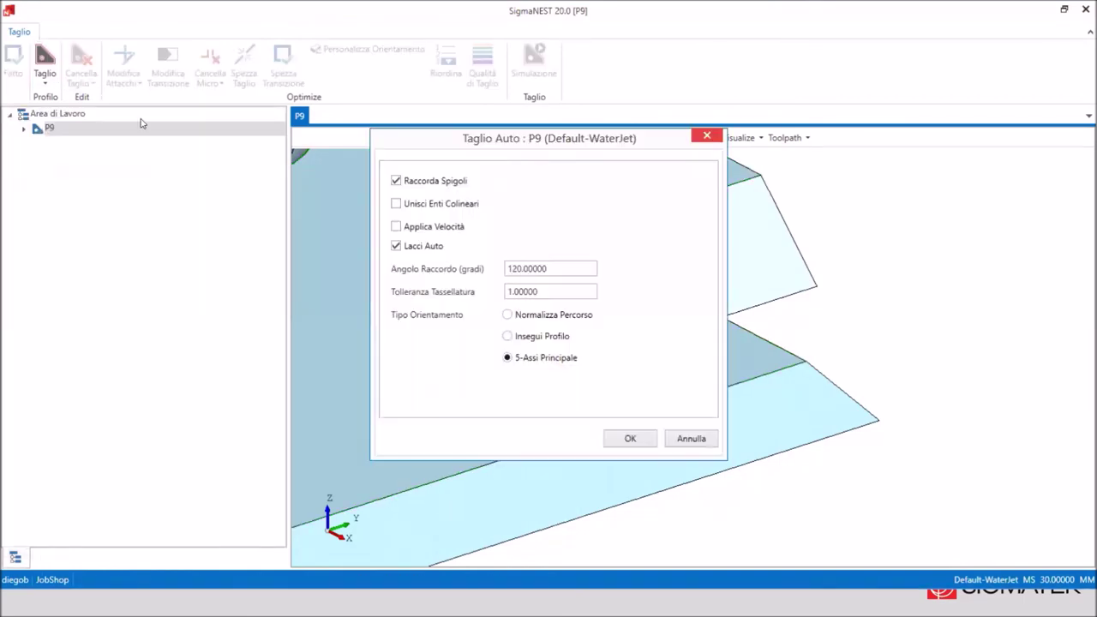
{"action": "left_click", "coordinate": [629, 437]}
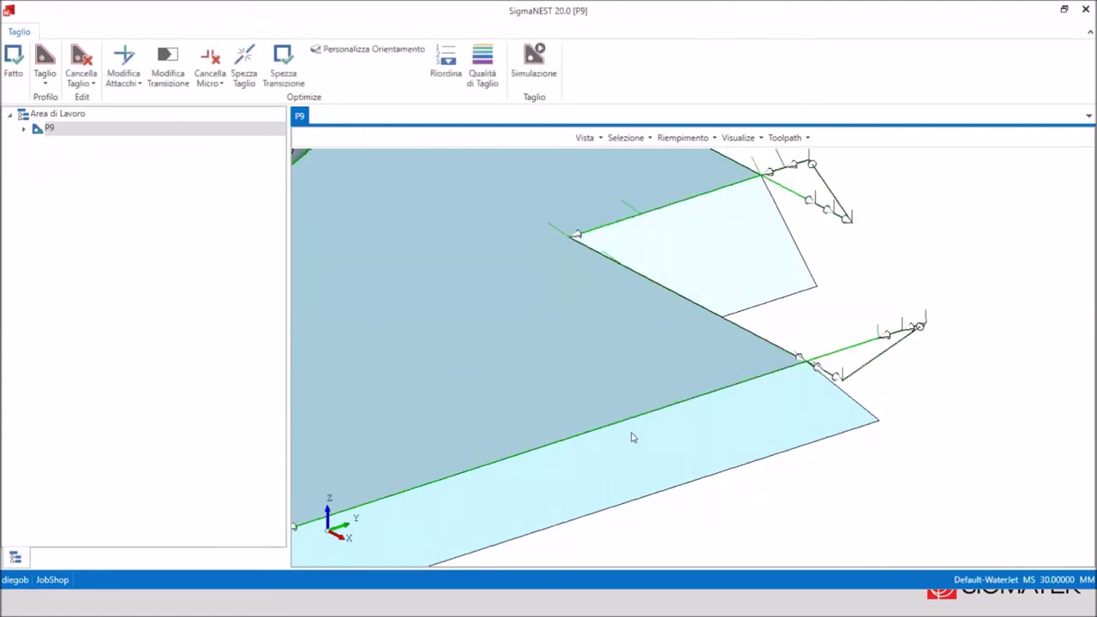
Split P9's cut at a chosen point on the lower front bevelled edge.
{"action": "left_click", "coordinate": [238, 62]}
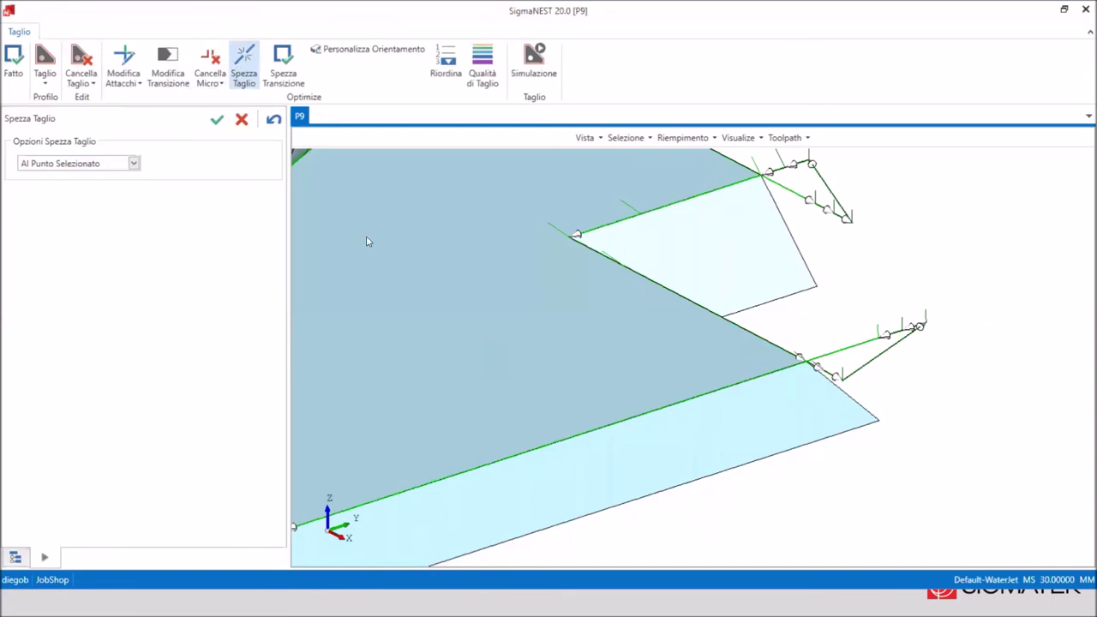
{"action": "scroll", "coordinate": [715, 424], "scroll_direction": "up", "scroll_amount": 2}
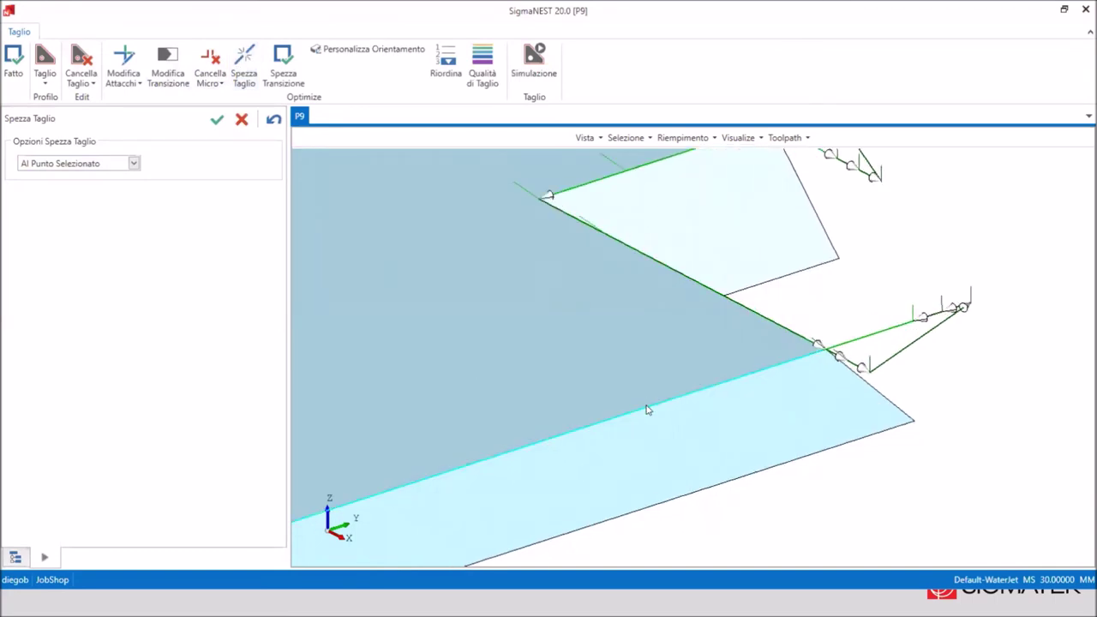
{"action": "left_click", "coordinate": [647, 410]}
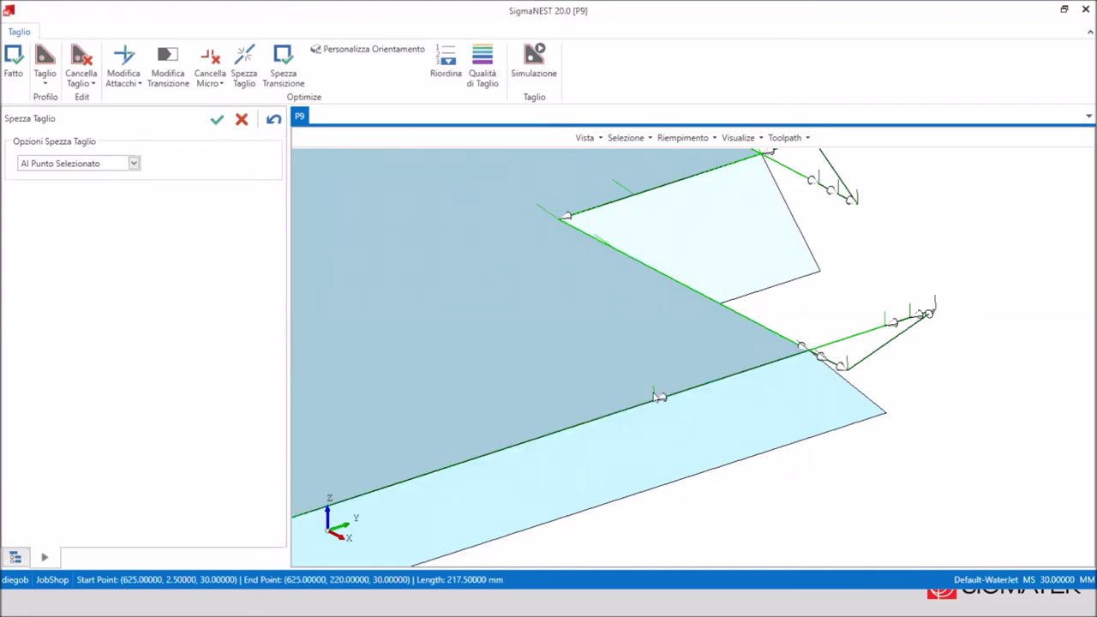
{"action": "scroll", "coordinate": [657, 397], "scroll_direction": "up", "scroll_amount": 2}
{"action": "scroll", "coordinate": [654, 396], "scroll_direction": "down", "scroll_amount": 1}
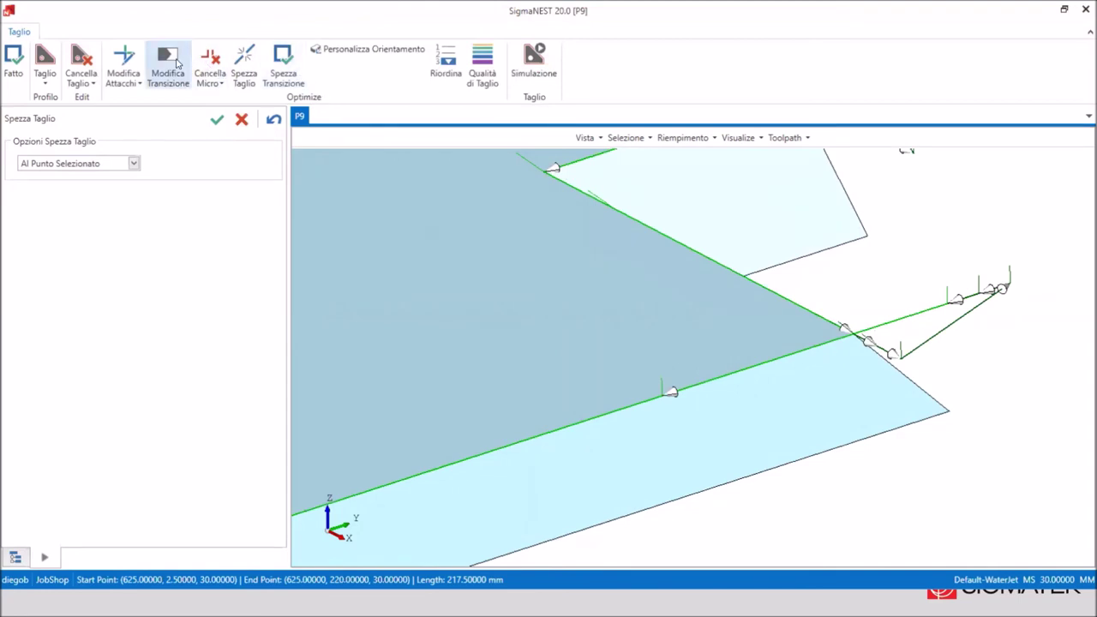
Change corner transition Transizione4 from NoCornerLoop to Line5StepsTriangle, then launch P9's machine simulation.
{"action": "left_click", "coordinate": [176, 62]}
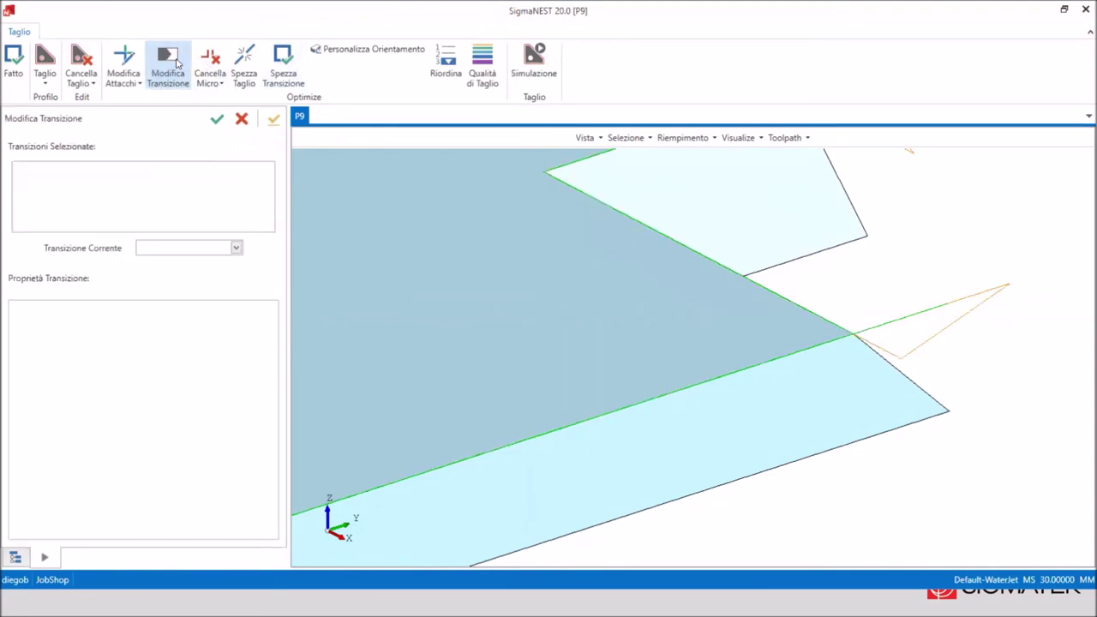
{"action": "left_click", "coordinate": [959, 326]}
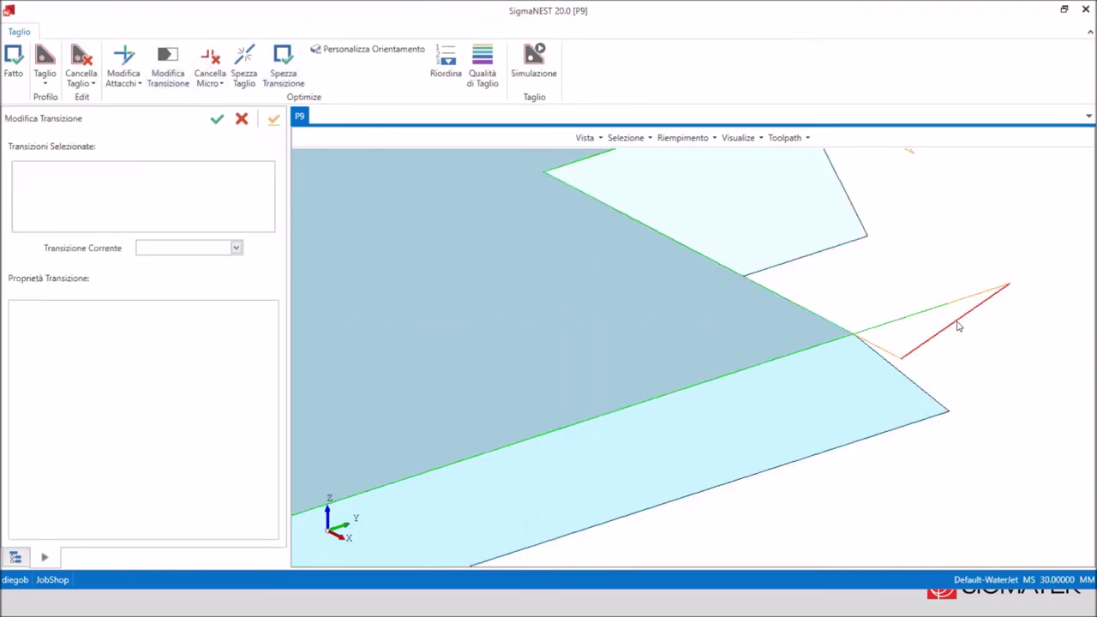
{"action": "left_click", "coordinate": [203, 249]}
{"action": "left_click", "coordinate": [200, 280]}
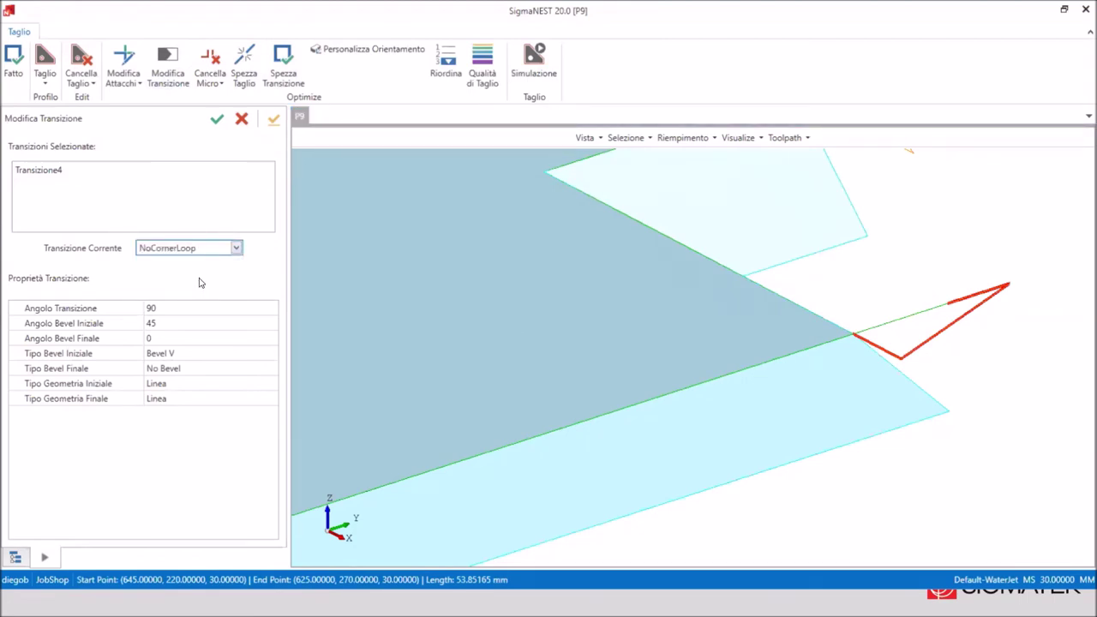
{"action": "left_click", "coordinate": [272, 120]}
{"action": "left_click", "coordinate": [220, 124]}
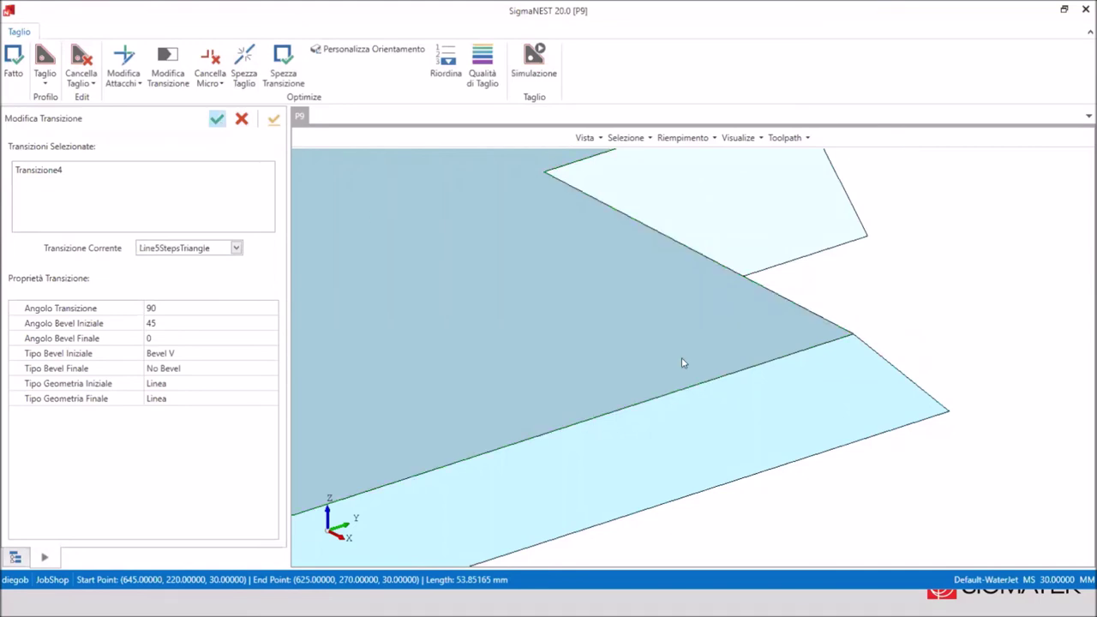
{"action": "left_click", "coordinate": [535, 64]}
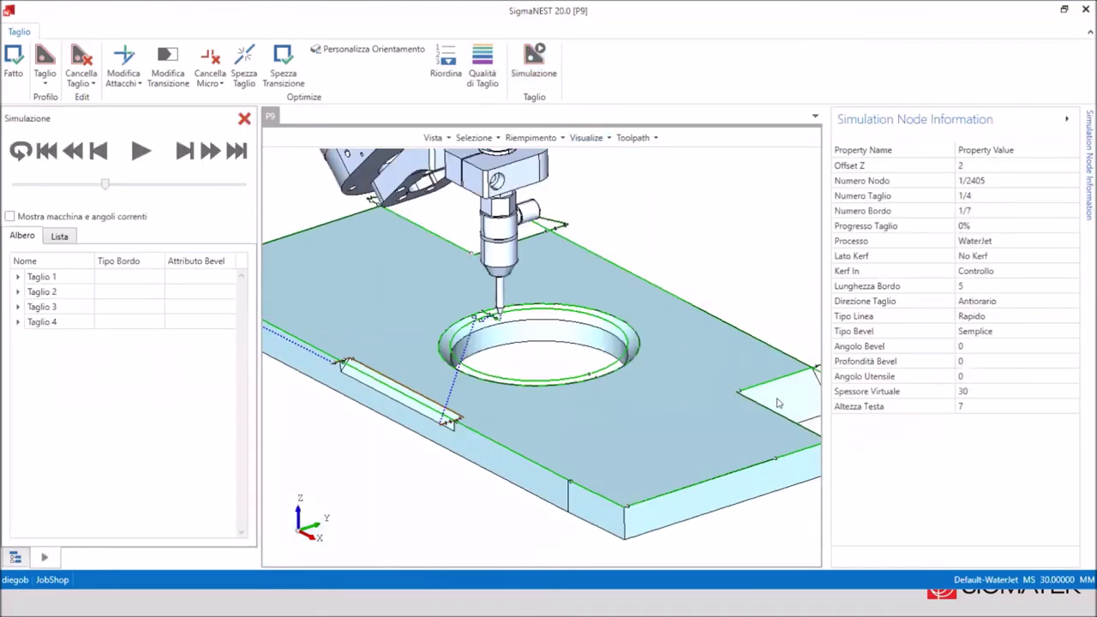
Hide node details, replay P9's simulation from the start, pause it, then return to Bevel - Simple.
{"action": "left_click", "coordinate": [769, 414]}
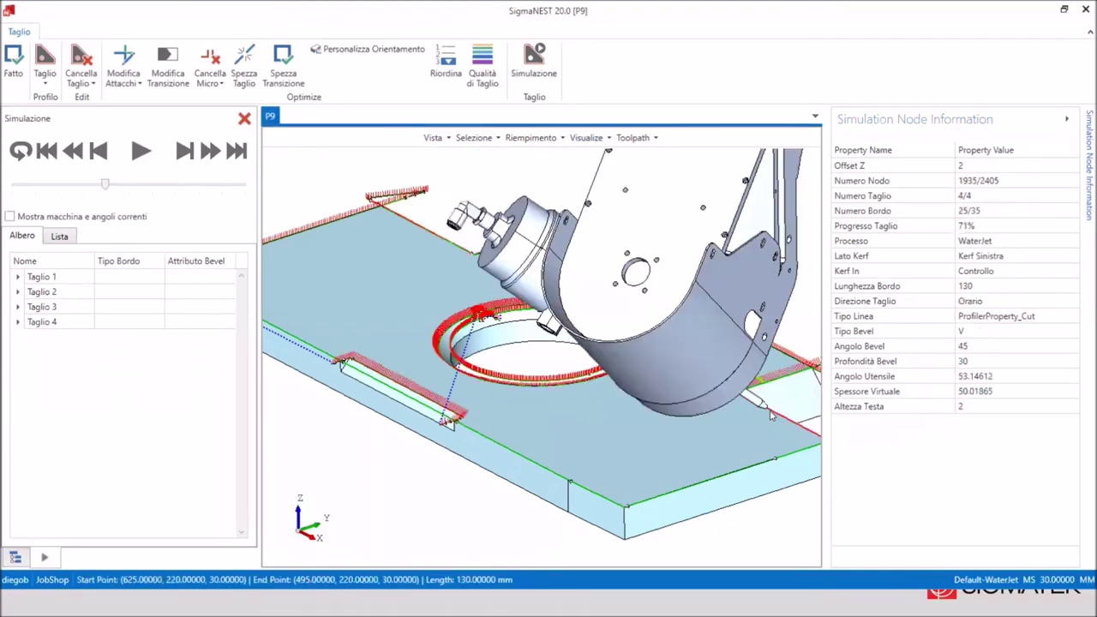
{"action": "left_click", "coordinate": [1064, 123]}
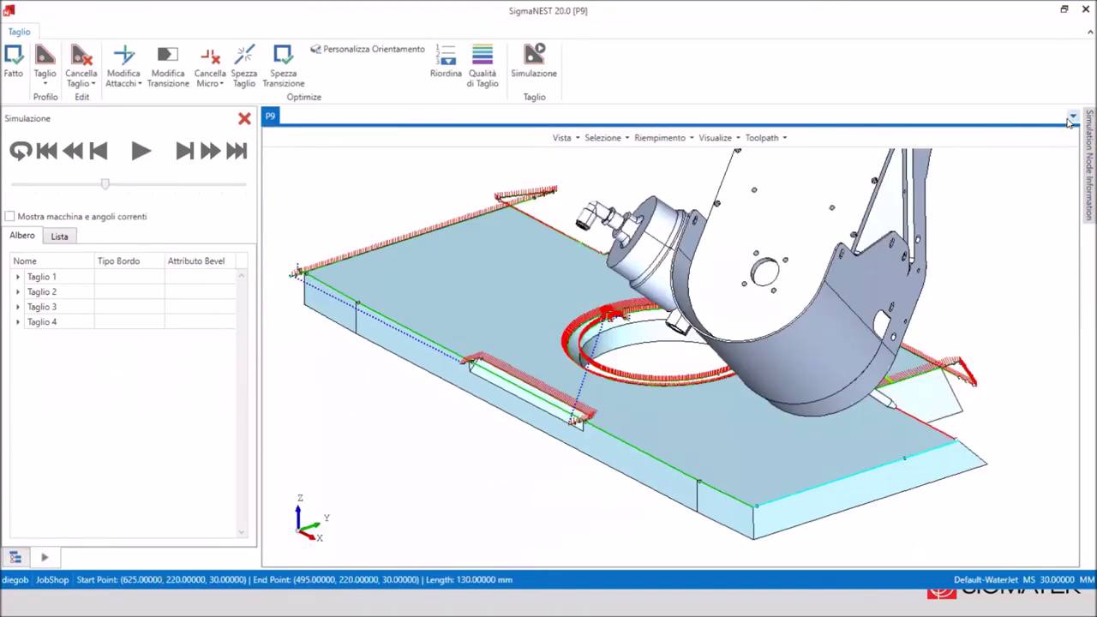
{"action": "left_click_drag", "start_coordinate": [106, 186], "coordinate": [19, 192]}
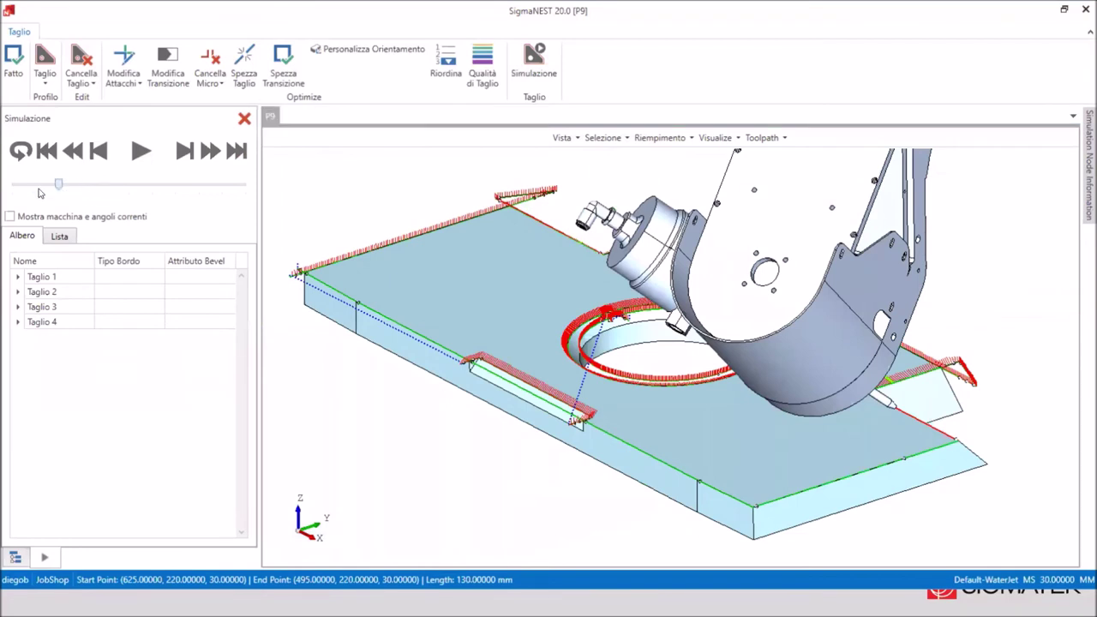
{"action": "left_click", "coordinate": [140, 151]}
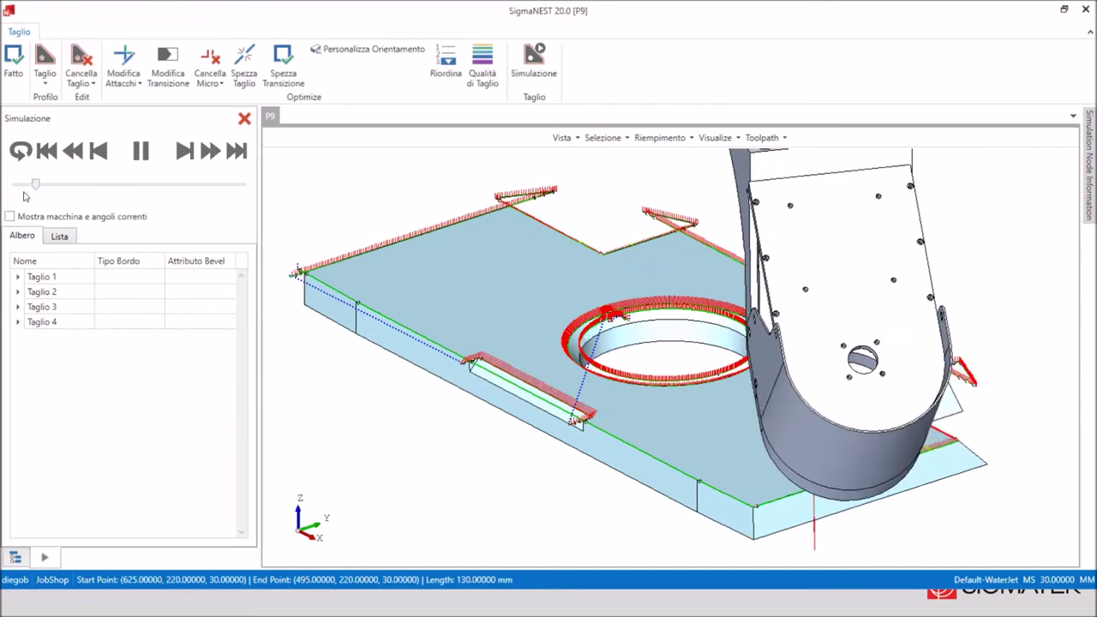
{"action": "left_click", "coordinate": [133, 155]}
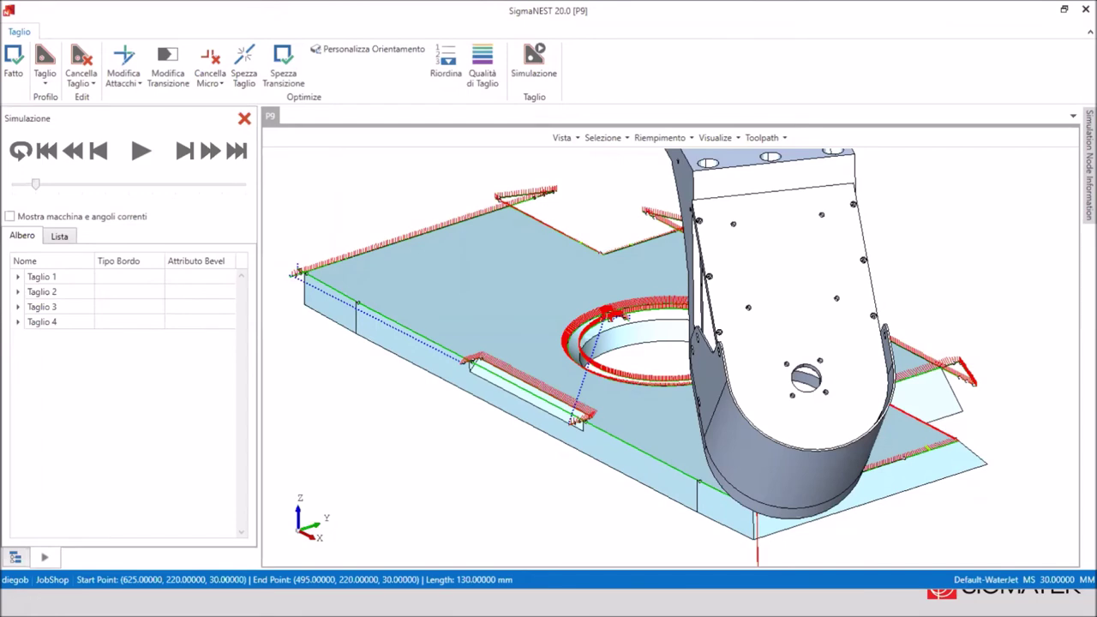
{"action": "left_click", "coordinate": [14, 77]}
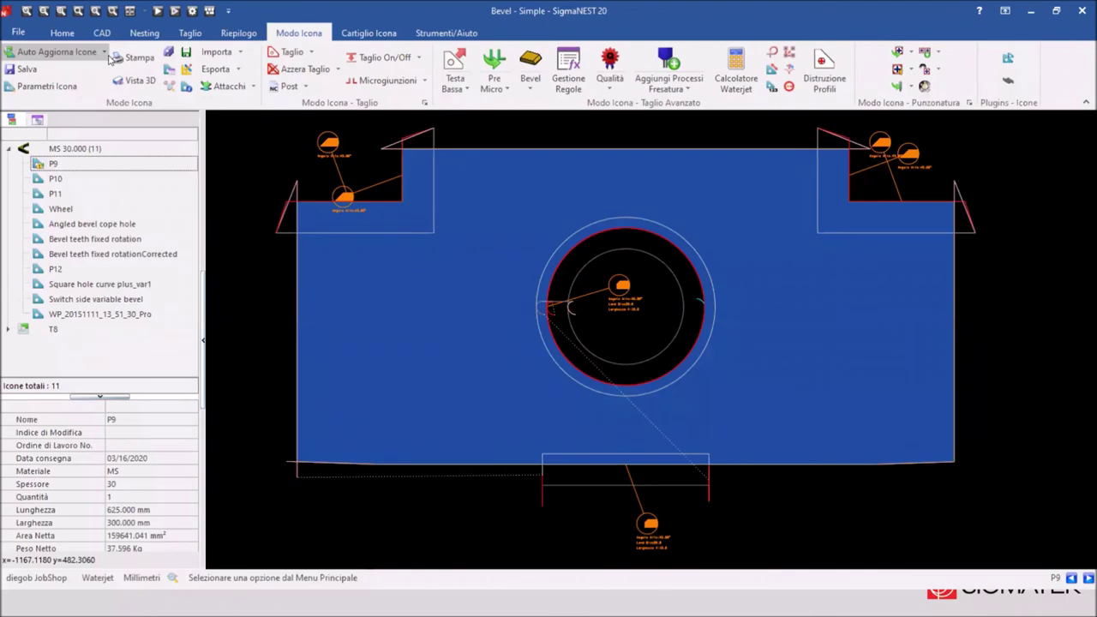
{"action": "left_click", "coordinate": [61, 33]}
{"action": "scroll", "coordinate": [708, 448], "scroll_direction": "up", "scroll_amount": 1}
{"action": "scroll", "coordinate": [629, 435], "scroll_direction": "up", "scroll_amount": 1}
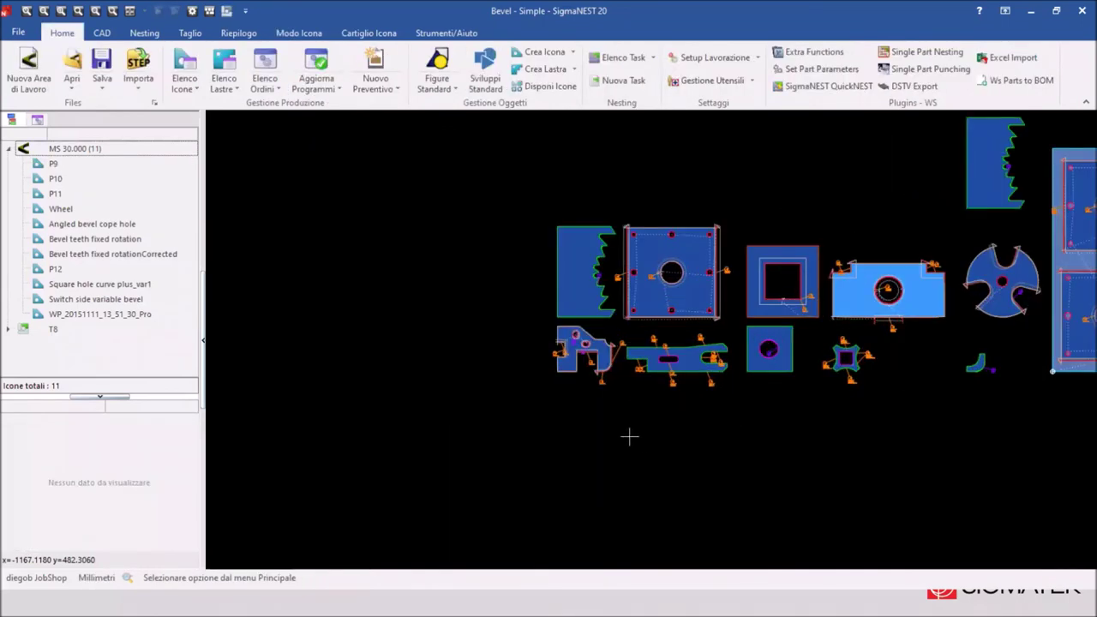
{"action": "scroll", "coordinate": [580, 340], "scroll_direction": "up", "scroll_amount": 1}
{"action": "double_click", "coordinate": [582, 339]}
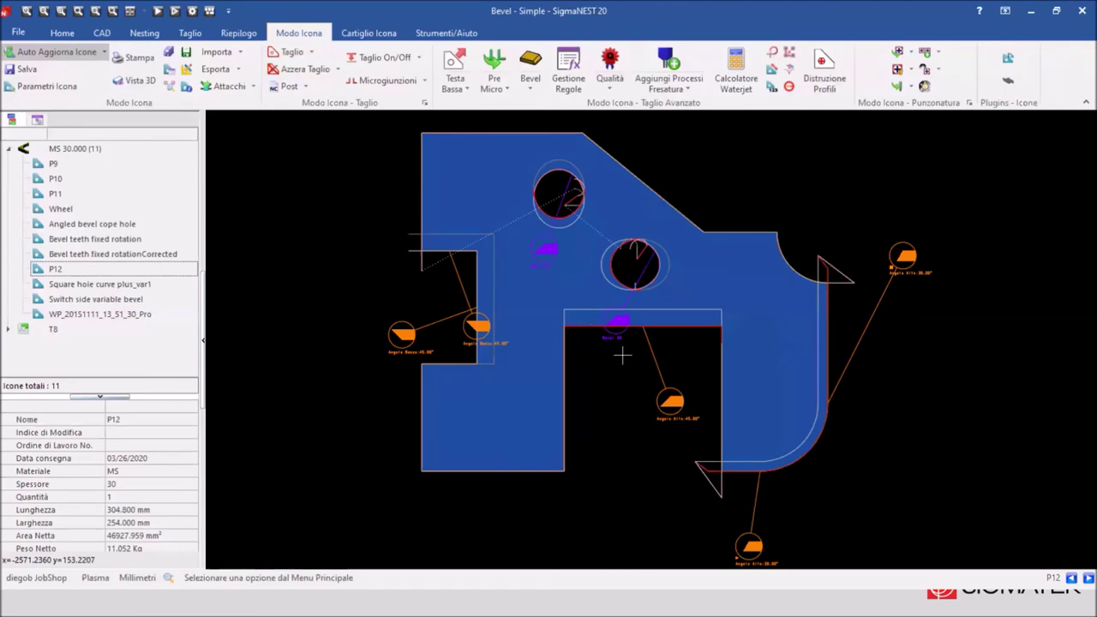
{"action": "middle_click_drag", "start_coordinate": [665, 348], "coordinate": [657, 361]}
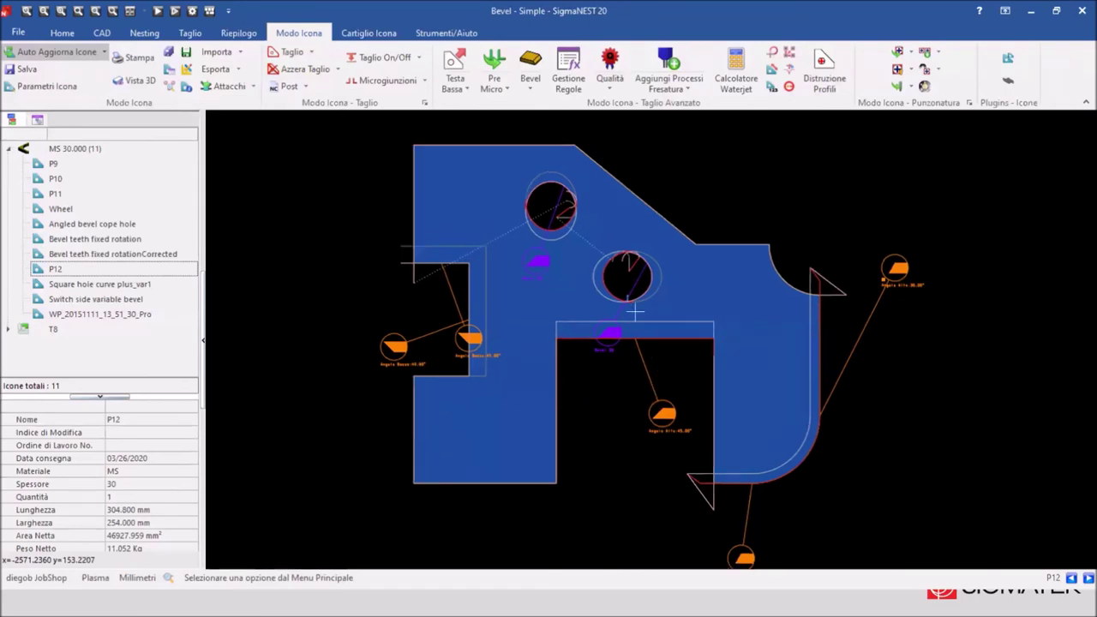
{"action": "scroll", "coordinate": [636, 311], "scroll_direction": "up", "scroll_amount": 1}
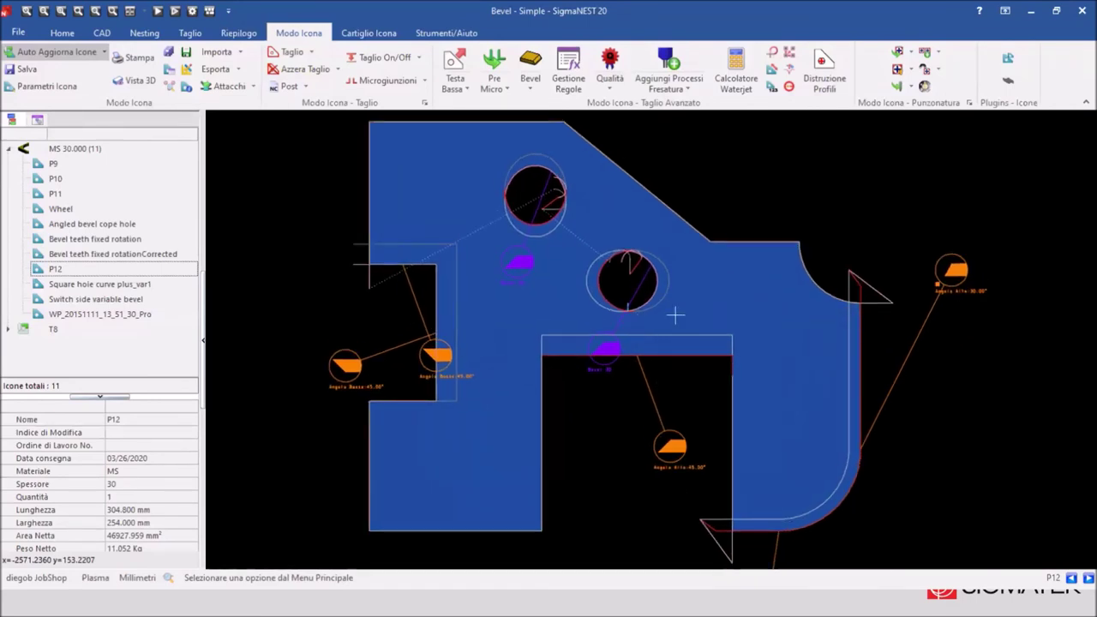
{"action": "scroll", "coordinate": [675, 316], "scroll_direction": "down", "scroll_amount": 1}
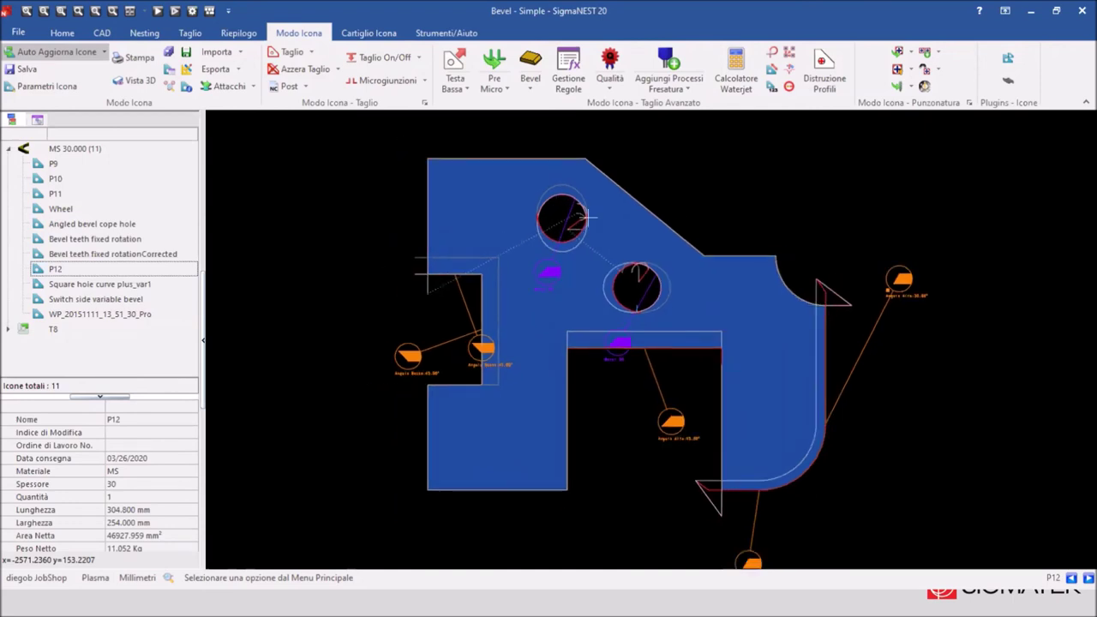
{"action": "scroll", "coordinate": [534, 272], "scroll_direction": "up", "scroll_amount": 3}
{"action": "scroll", "coordinate": [532, 292], "scroll_direction": "up", "scroll_amount": 3}
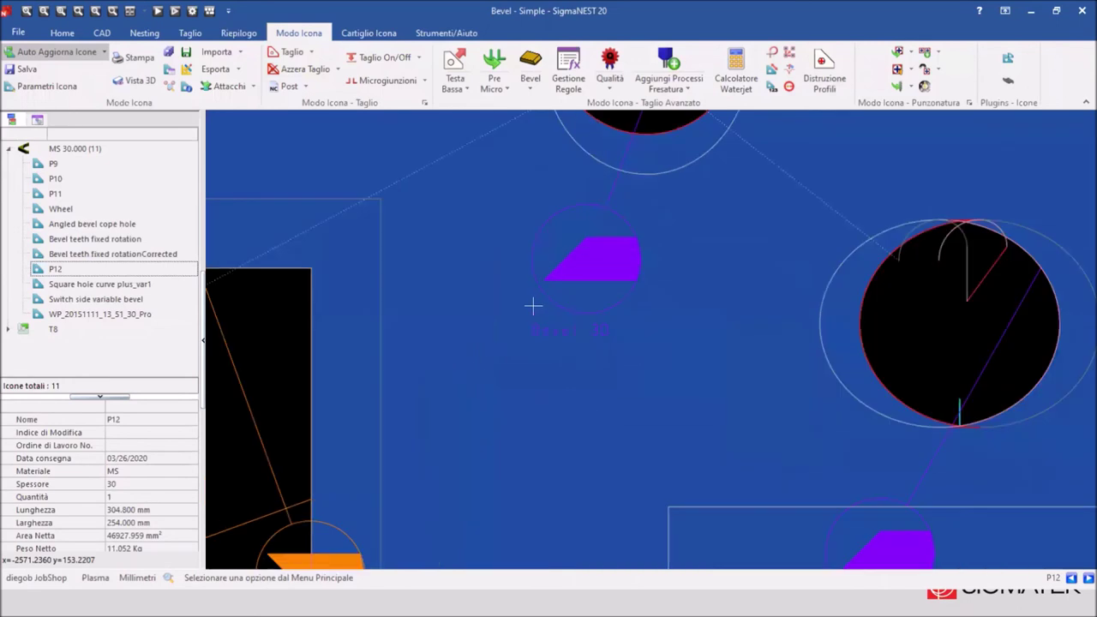
{"action": "middle_click_drag", "start_coordinate": [625, 378], "coordinate": [570, 325]}
{"action": "scroll", "coordinate": [712, 453], "scroll_direction": "up", "scroll_amount": 1}
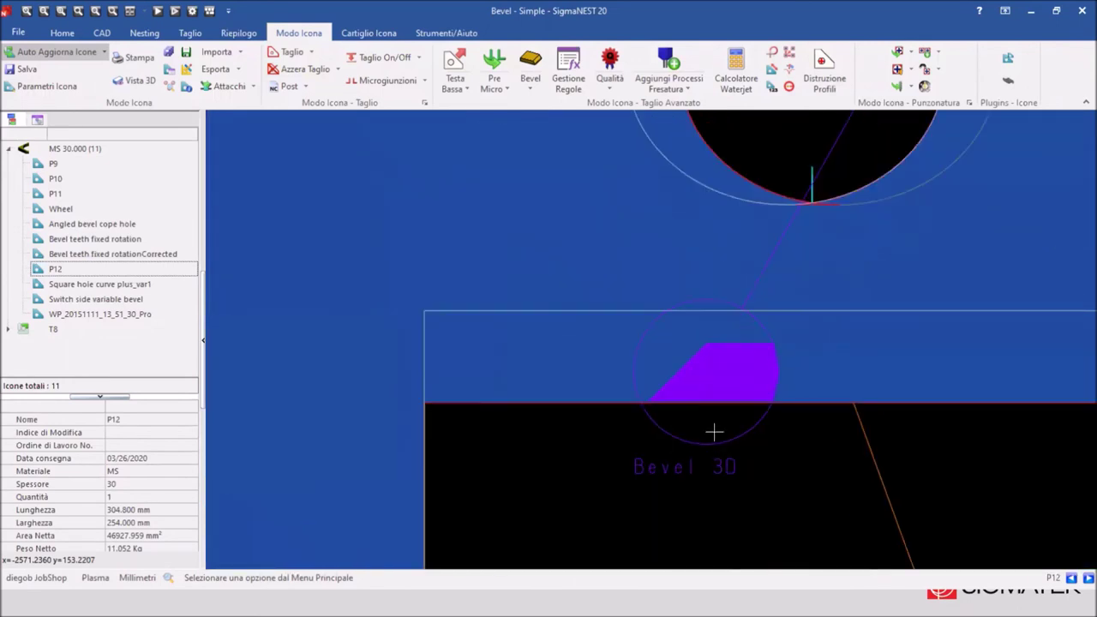
{"action": "scroll", "coordinate": [657, 343], "scroll_direction": "down", "scroll_amount": 2}
{"action": "scroll", "coordinate": [657, 331], "scroll_direction": "down", "scroll_amount": 1}
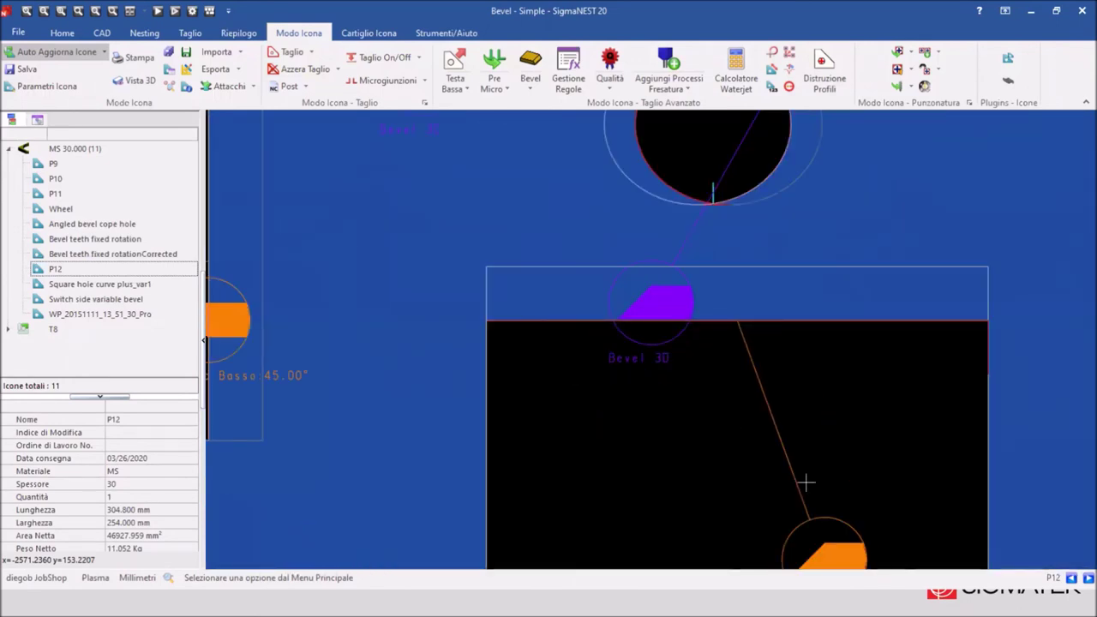
{"action": "middle_click_drag", "start_coordinate": [803, 480], "coordinate": [641, 281]}
{"action": "scroll", "coordinate": [664, 317], "scroll_direction": "up", "scroll_amount": 2}
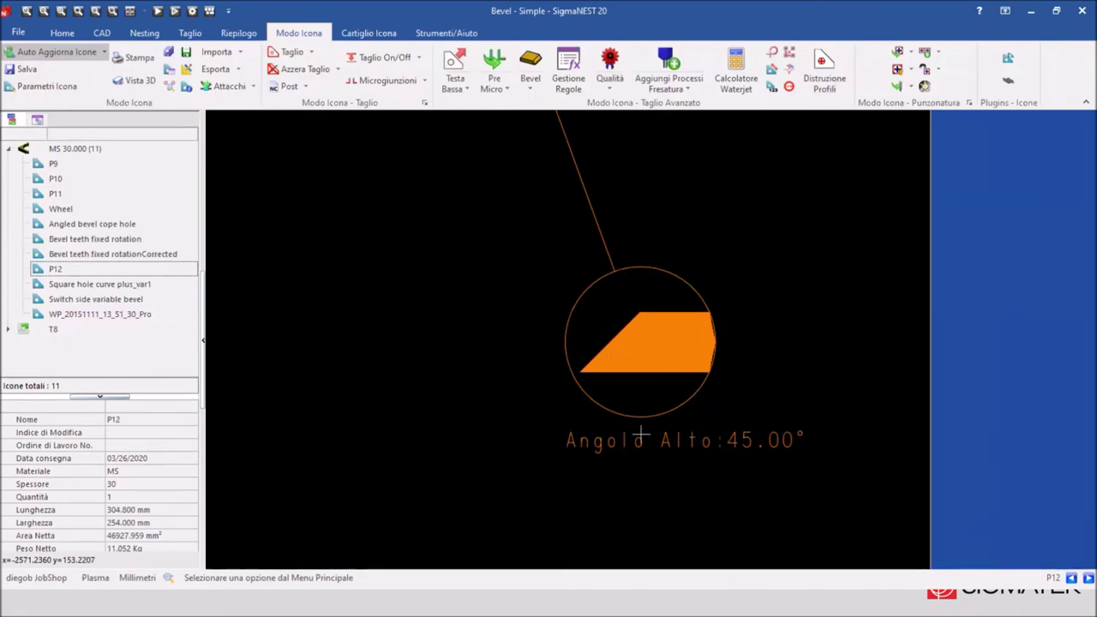
{"action": "scroll", "coordinate": [813, 454], "scroll_direction": "down", "scroll_amount": 2}
{"action": "scroll", "coordinate": [794, 443], "scroll_direction": "down", "scroll_amount": 1}
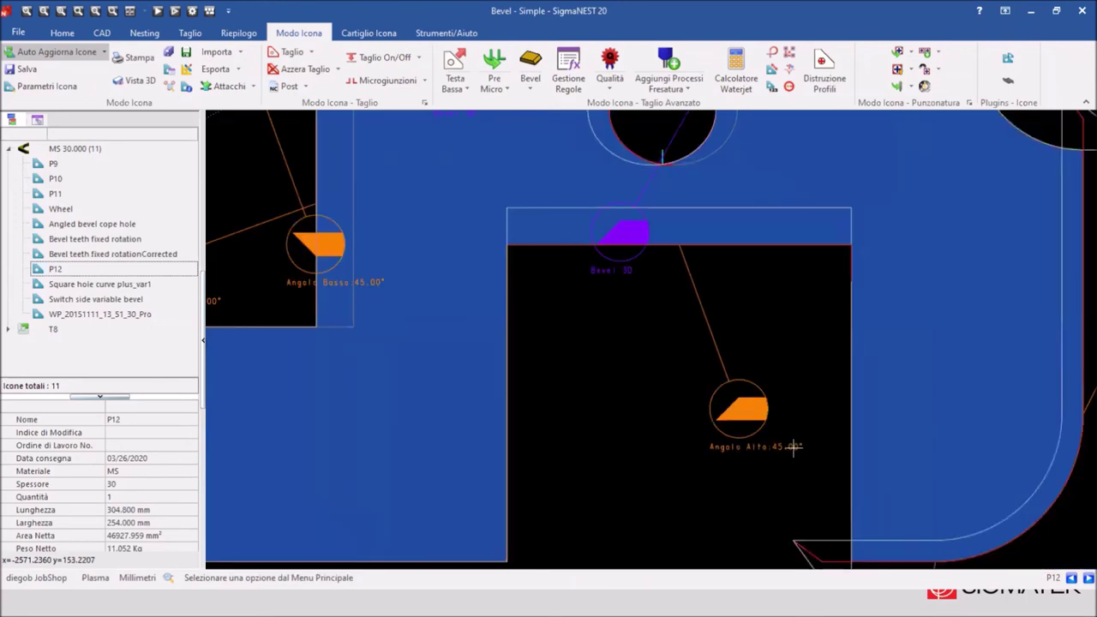
{"action": "middle_click_drag", "start_coordinate": [362, 313], "coordinate": [388, 367]}
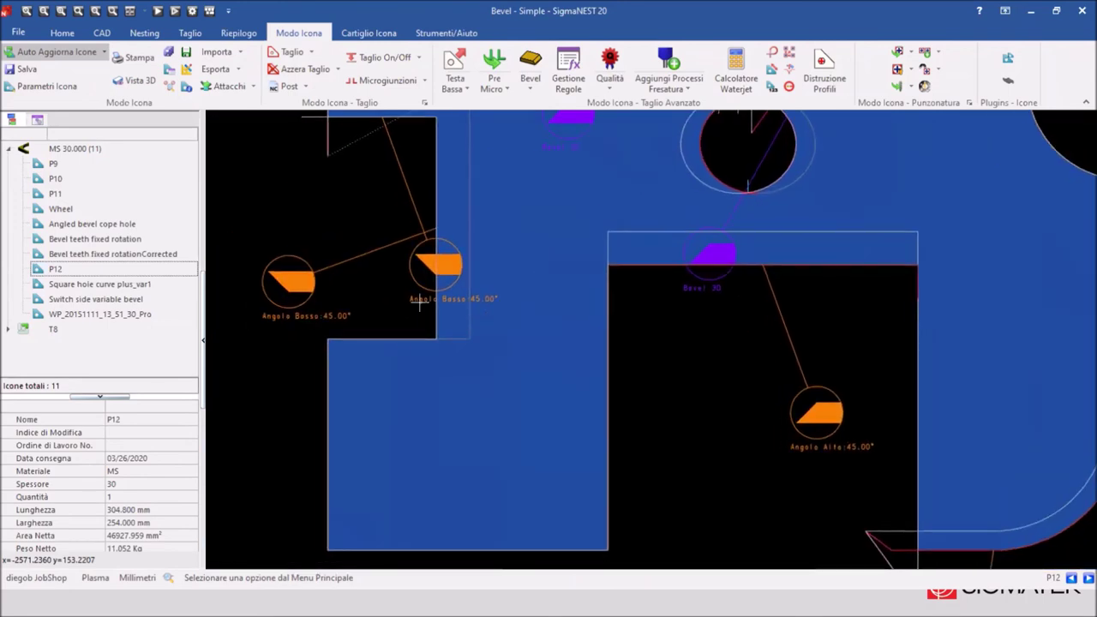
{"action": "scroll", "coordinate": [387, 367], "scroll_direction": "down", "scroll_amount": 2}
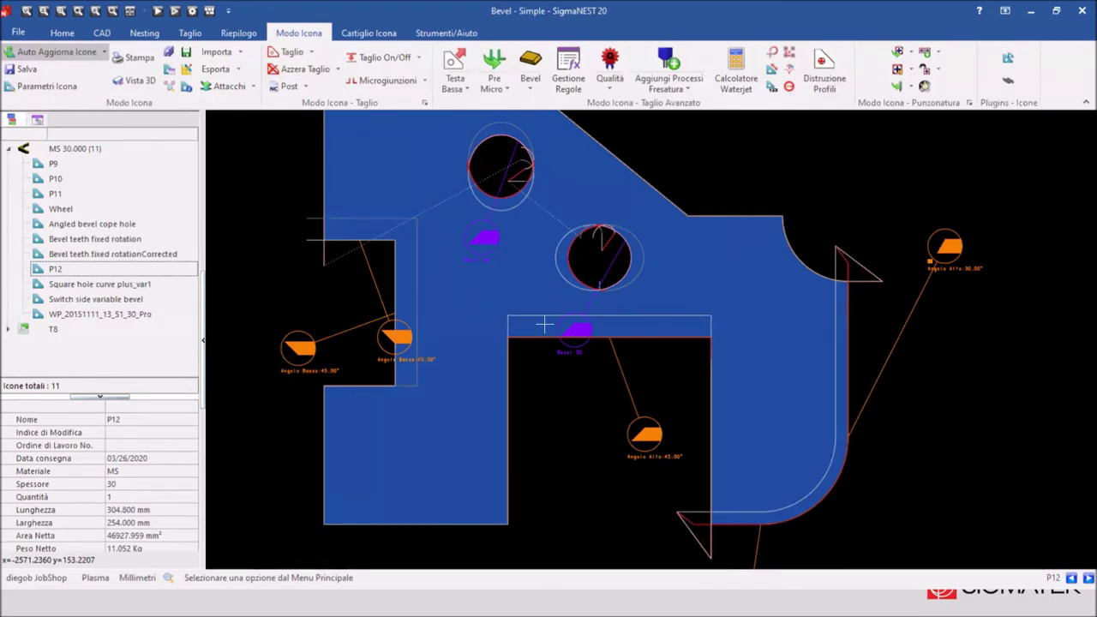
{"action": "scroll", "coordinate": [575, 294], "scroll_direction": "up", "scroll_amount": 1}
{"action": "scroll", "coordinate": [592, 335], "scroll_direction": "up", "scroll_amount": 1}
{"action": "scroll", "coordinate": [581, 412], "scroll_direction": "up", "scroll_amount": 2}
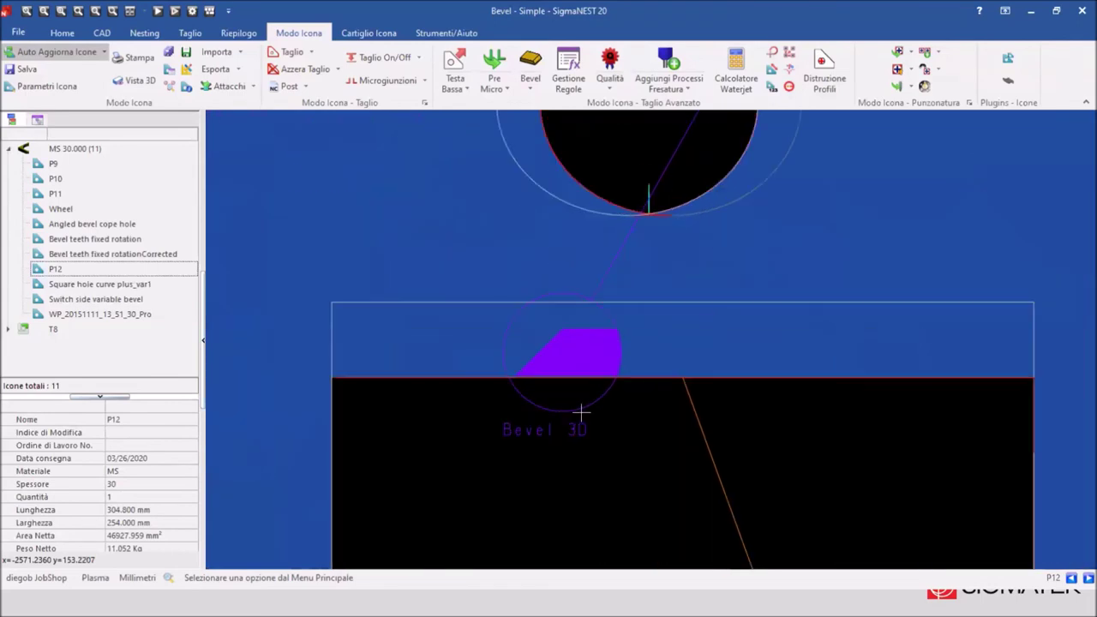
{"action": "scroll", "coordinate": [561, 361], "scroll_direction": "down", "scroll_amount": 1}
{"action": "scroll", "coordinate": [556, 363], "scroll_direction": "down", "scroll_amount": 1}
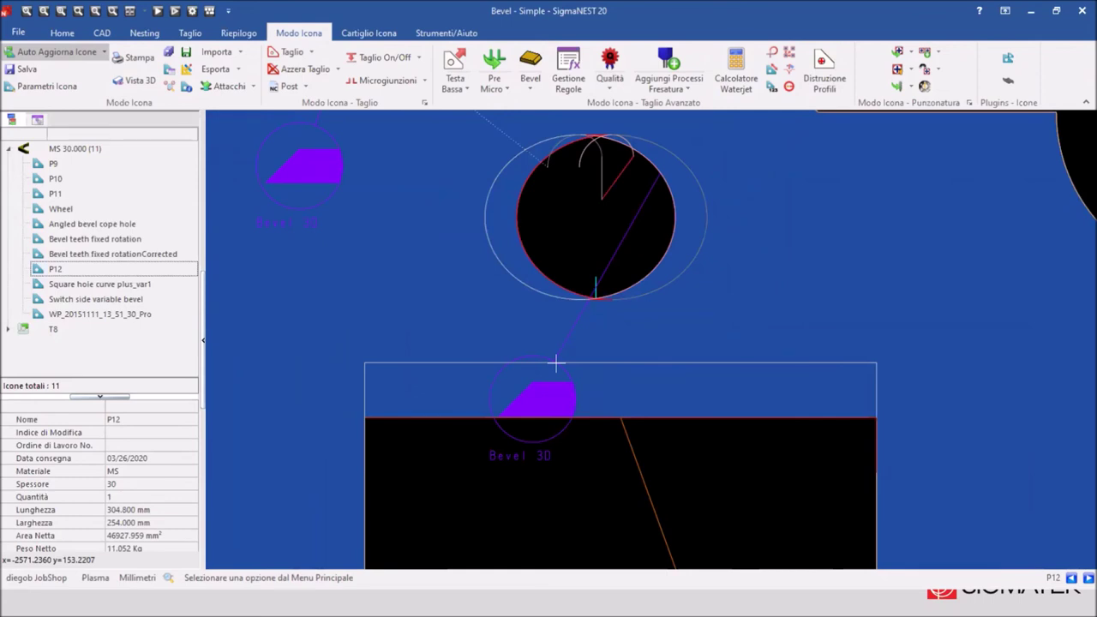
{"action": "scroll", "coordinate": [639, 291], "scroll_direction": "down", "scroll_amount": 1}
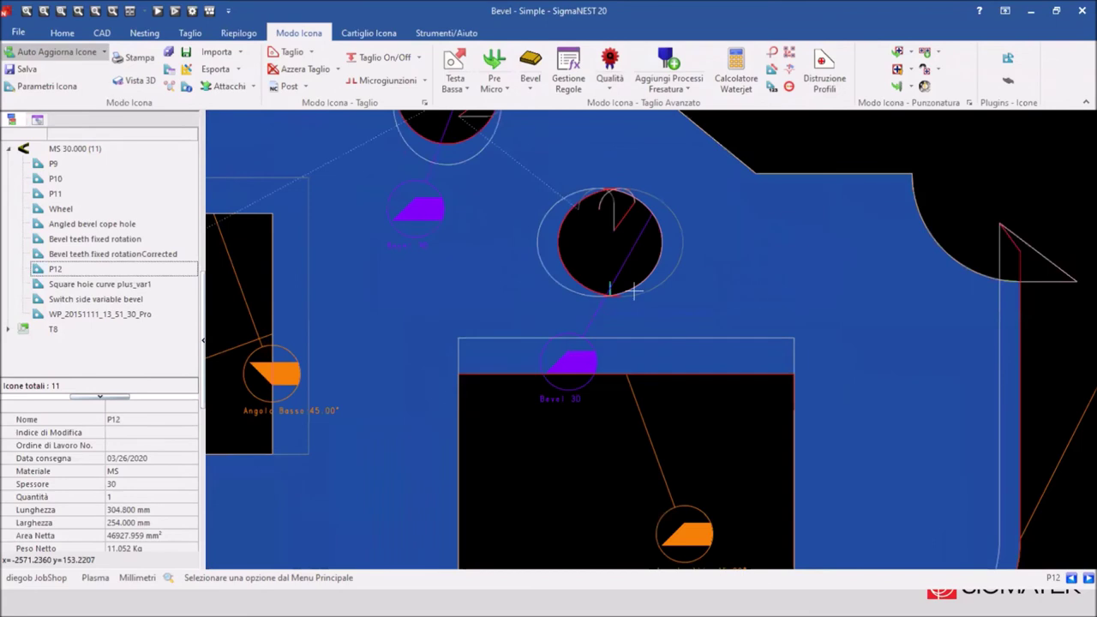
{"action": "scroll", "coordinate": [634, 283], "scroll_direction": "down", "scroll_amount": 1}
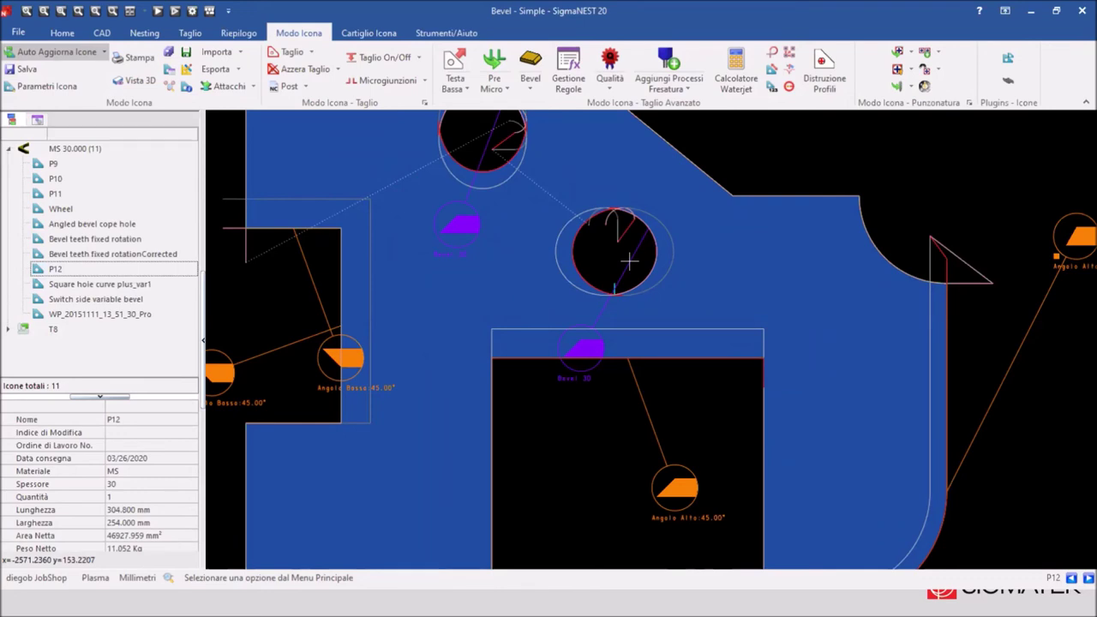
{"action": "scroll", "coordinate": [630, 259], "scroll_direction": "down", "scroll_amount": 3}
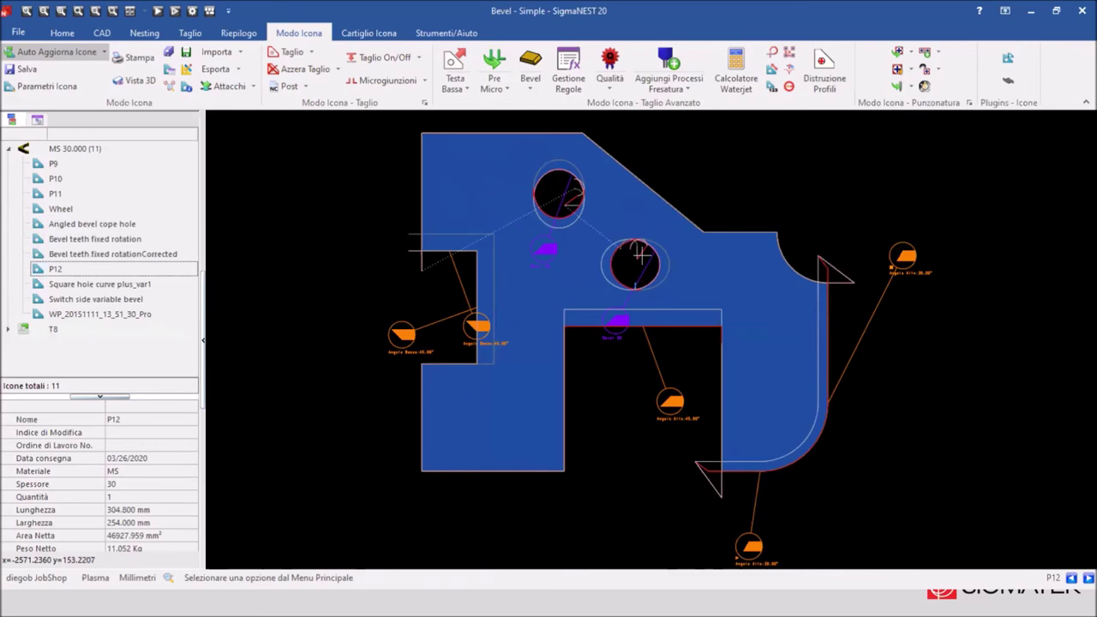
{"action": "scroll", "coordinate": [839, 374], "scroll_direction": "up", "scroll_amount": 1}
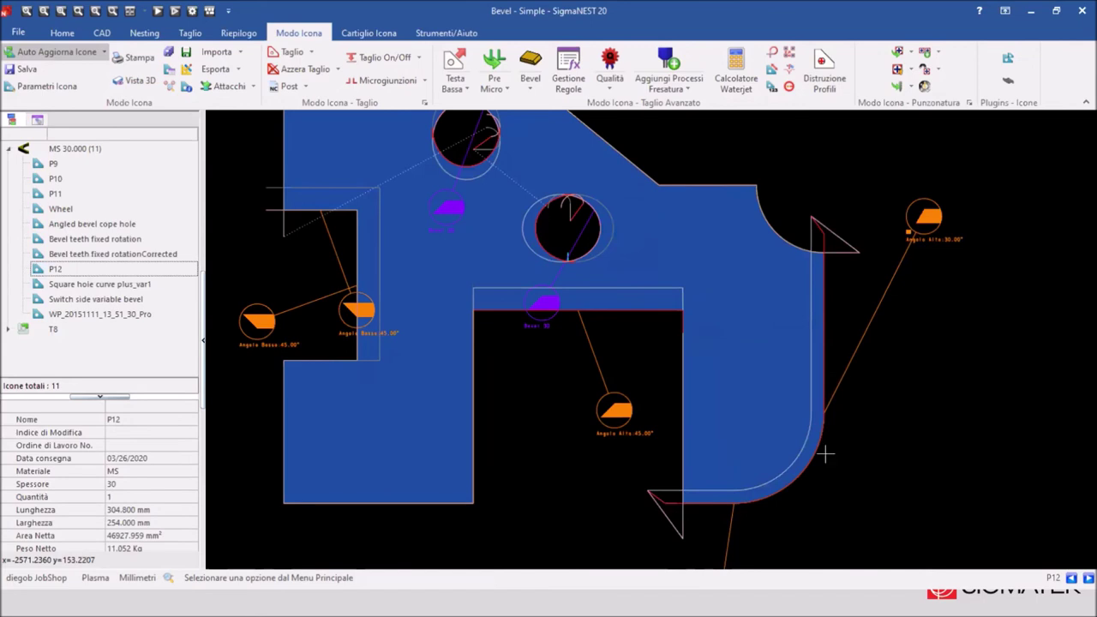
{"action": "scroll", "coordinate": [472, 294], "scroll_direction": "up", "scroll_amount": 1}
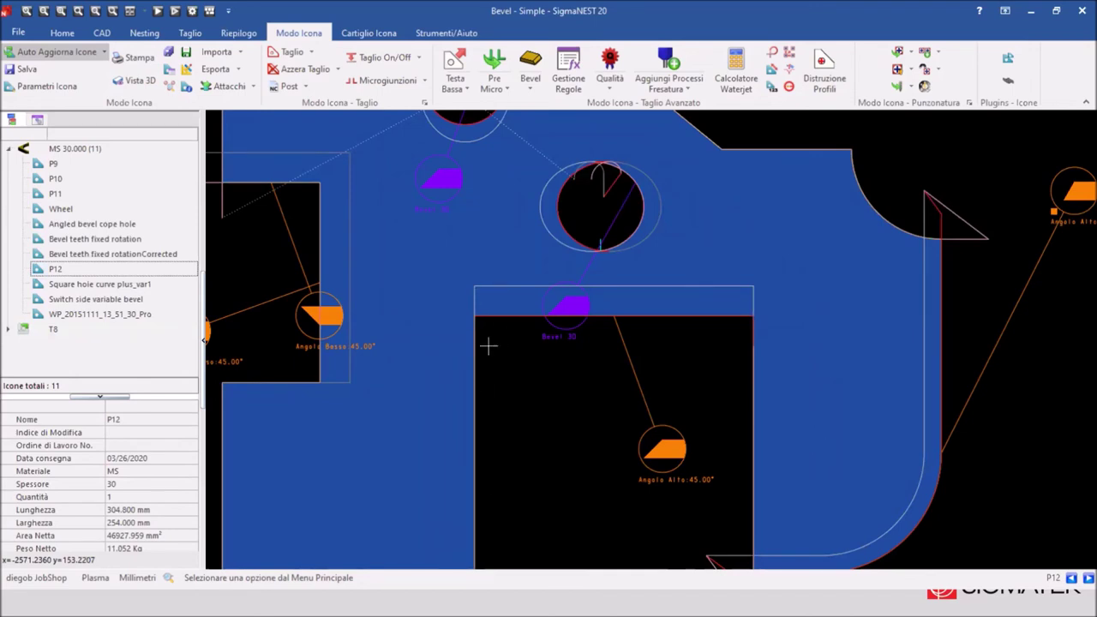
{"action": "middle_click_drag", "start_coordinate": [489, 346], "coordinate": [639, 416]}
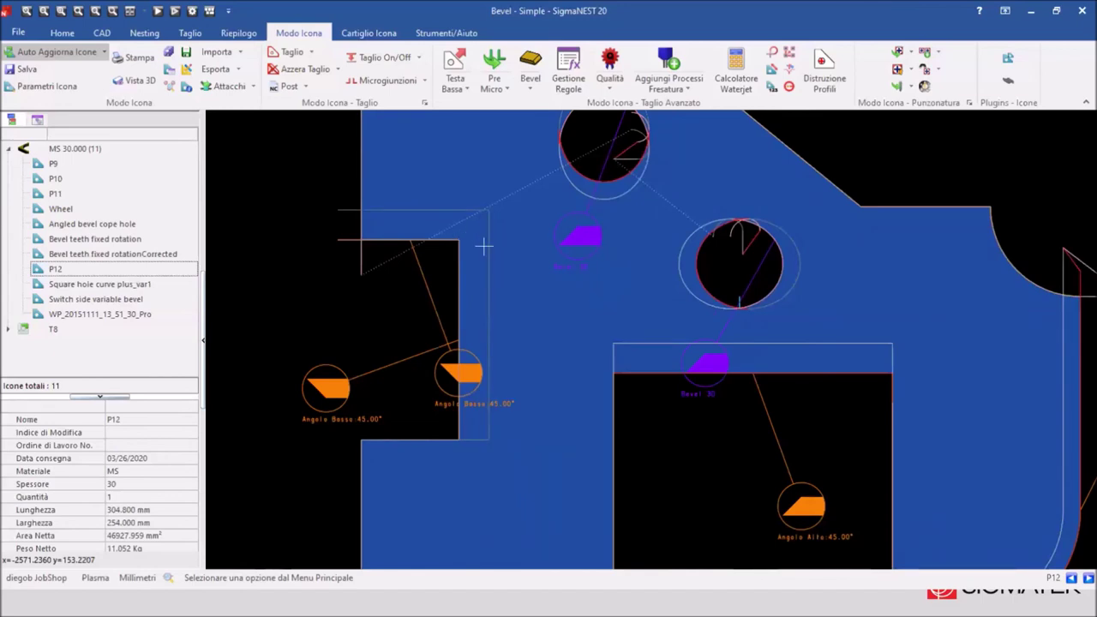
{"action": "scroll", "coordinate": [464, 264], "scroll_direction": "down", "scroll_amount": 1}
{"action": "scroll", "coordinate": [452, 277], "scroll_direction": "down", "scroll_amount": 1}
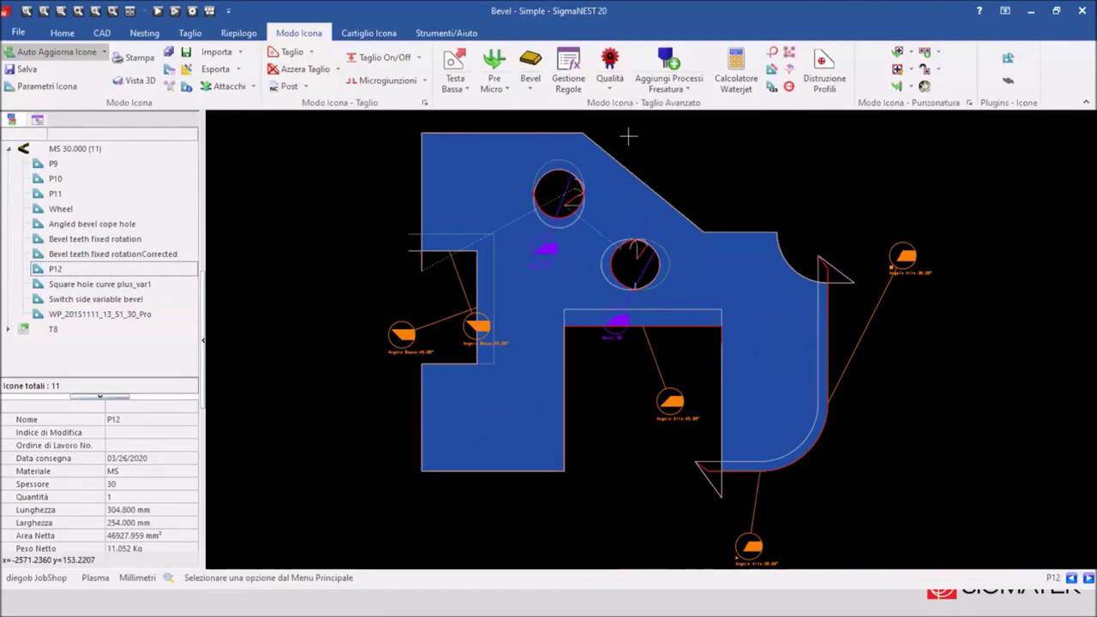
Clear P12's old cuts and run Taglio Auto with 3D Interattivo enabled.
{"action": "left_click", "coordinate": [296, 68]}
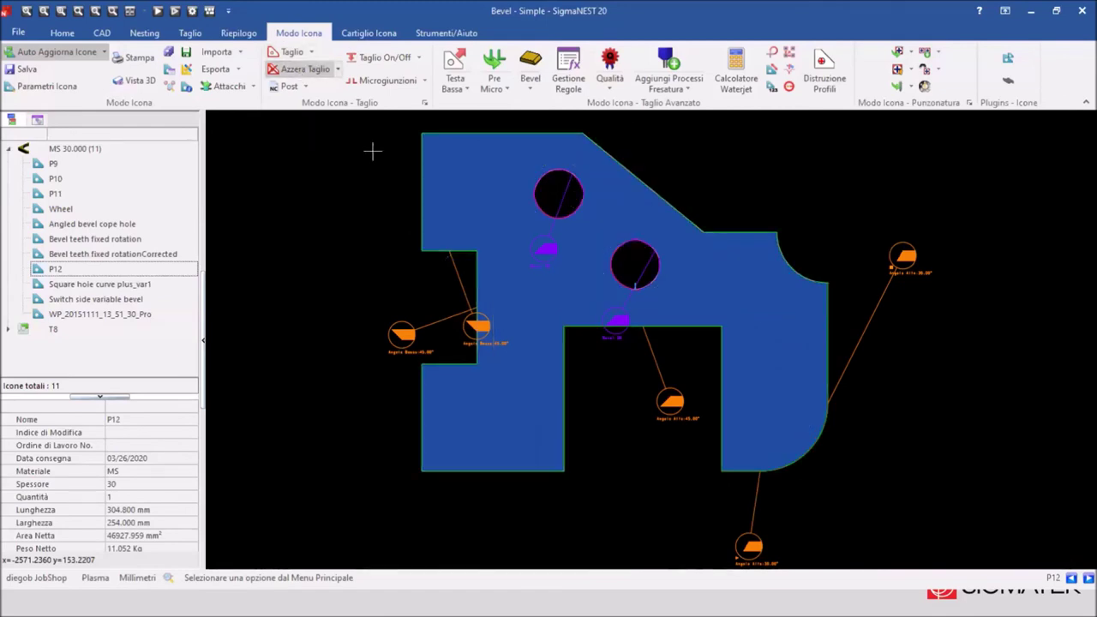
{"action": "left_click", "coordinate": [290, 51]}
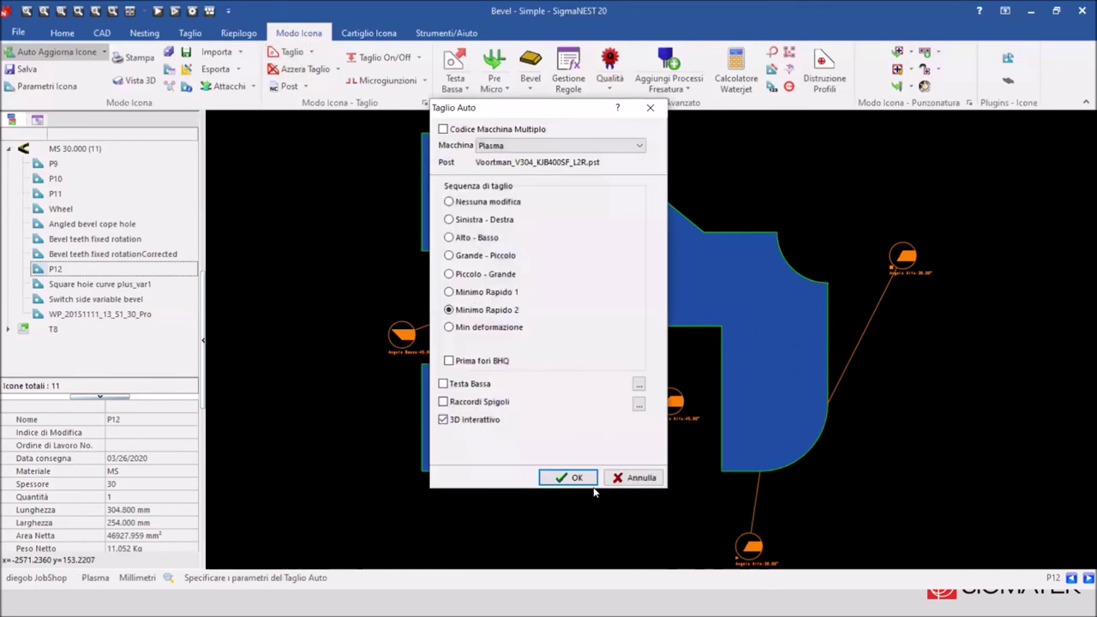
{"action": "left_click", "coordinate": [572, 478]}
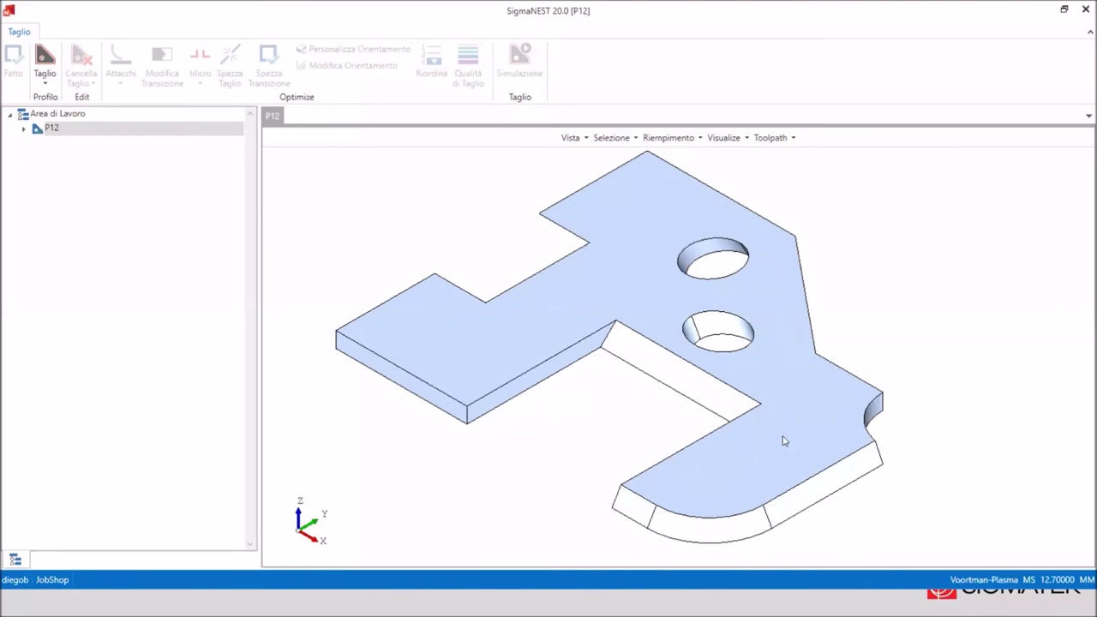
Generate P12's automatic cut paths with 5-Assi Principale orientation and zoom in on the holes.
{"action": "left_click", "coordinate": [44, 61]}
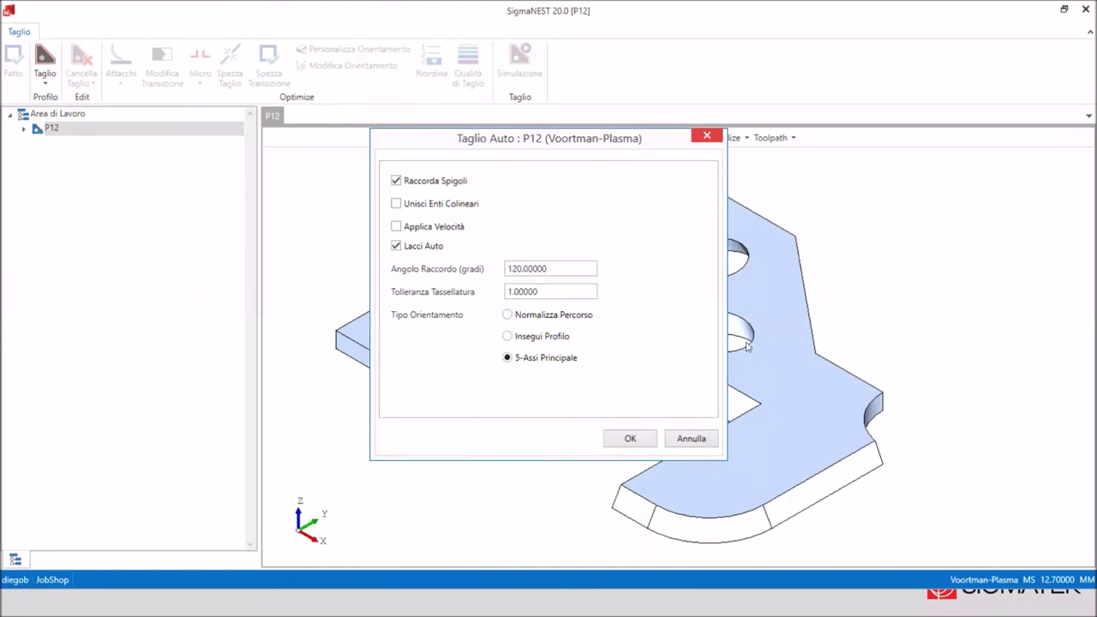
{"action": "left_click", "coordinate": [634, 439]}
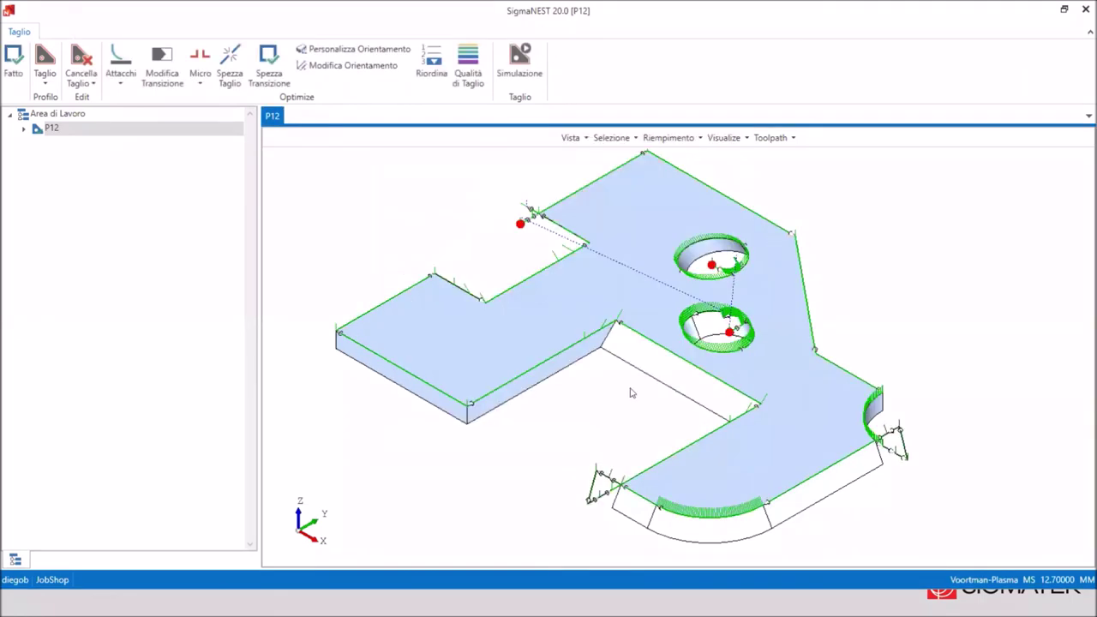
{"action": "scroll", "coordinate": [693, 312], "scroll_direction": "up", "scroll_amount": 1}
{"action": "scroll", "coordinate": [758, 314], "scroll_direction": "up", "scroll_amount": 1}
{"action": "scroll", "coordinate": [757, 350], "scroll_direction": "up", "scroll_amount": 1}
{"action": "scroll", "coordinate": [695, 354], "scroll_direction": "up", "scroll_amount": 1}
Orbit around the bevelled hole walls, then open P12's cutting simulation.
{"action": "middle_click_drag", "start_coordinate": [694, 355], "coordinate": [641, 265]}
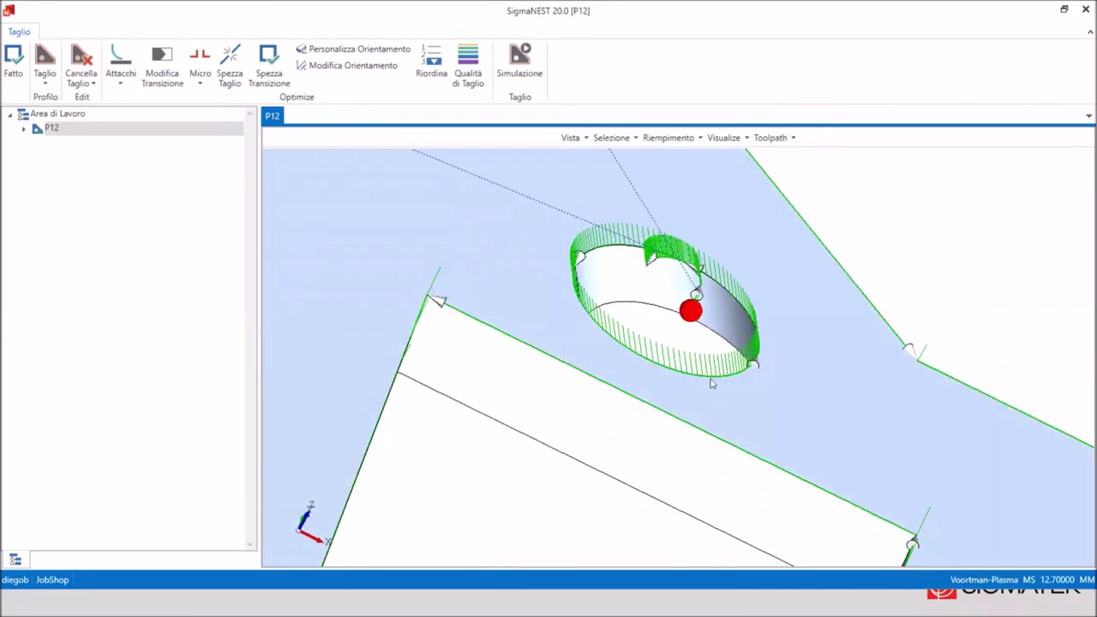
{"action": "middle_click_drag", "start_coordinate": [714, 384], "coordinate": [754, 392]}
{"action": "scroll", "coordinate": [693, 328], "scroll_direction": "down", "scroll_amount": 1}
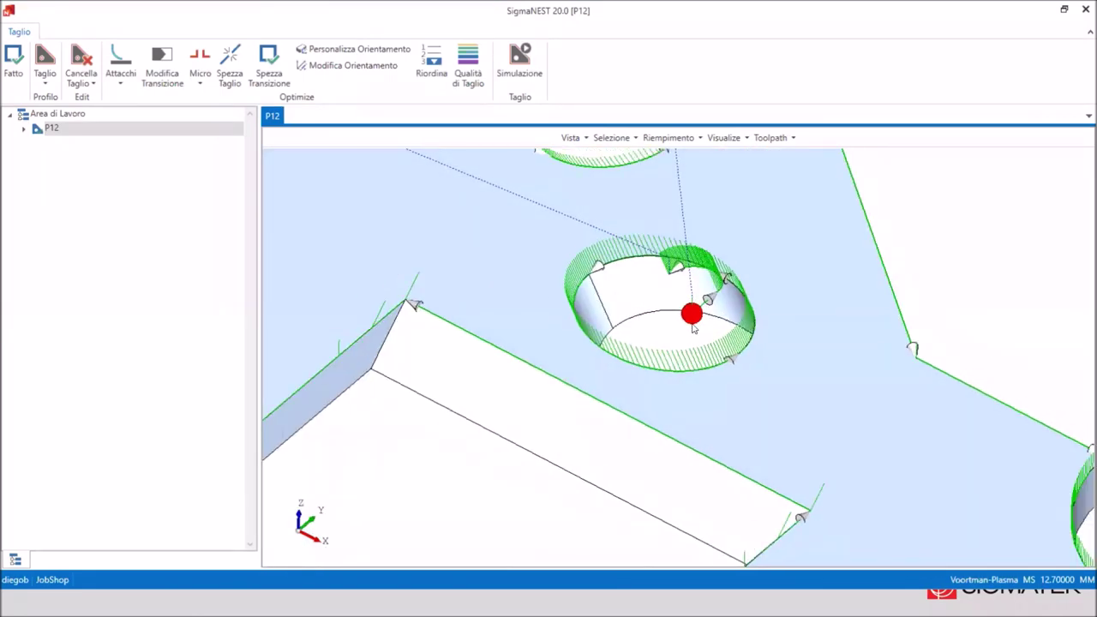
{"action": "scroll", "coordinate": [694, 328], "scroll_direction": "down", "scroll_amount": 5}
{"action": "middle_click_drag", "start_coordinate": [701, 351], "coordinate": [651, 282]}
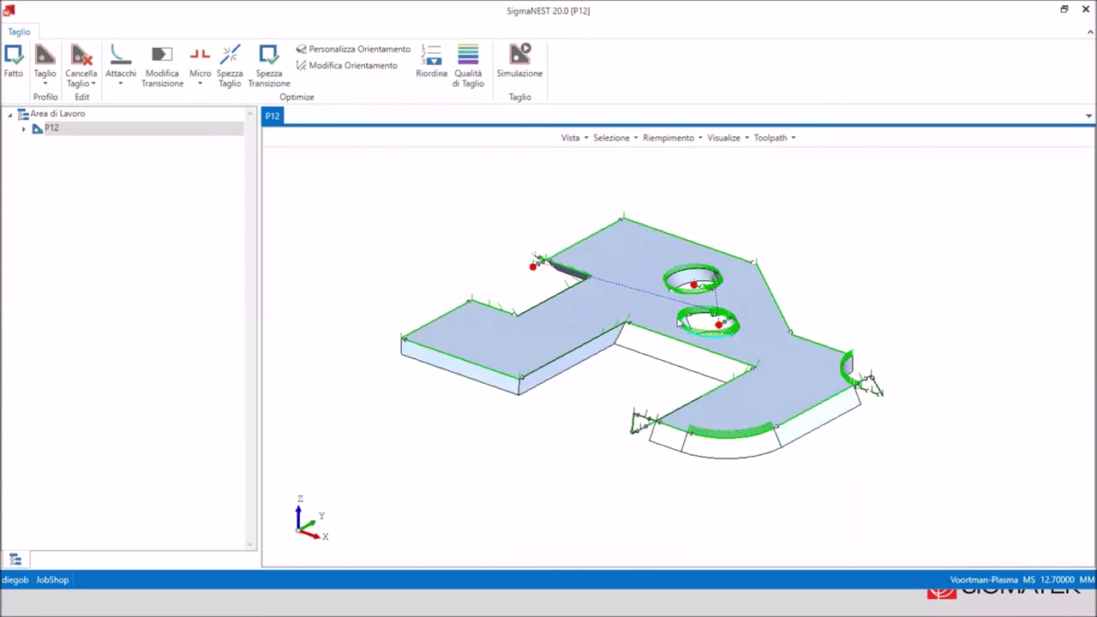
{"action": "left_click", "coordinate": [523, 72]}
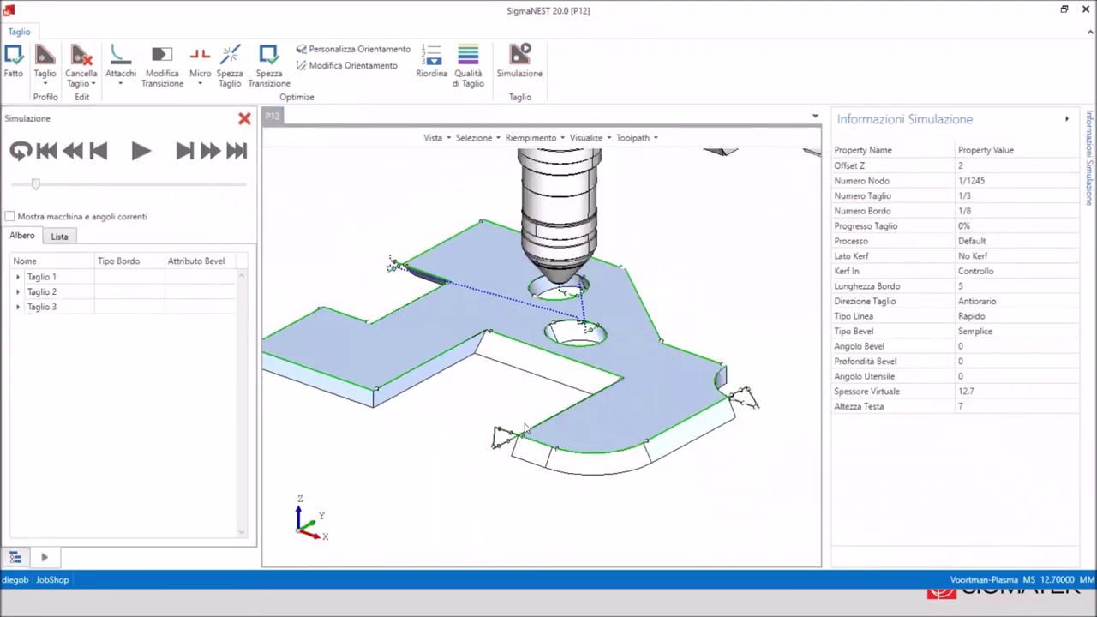
{"action": "scroll", "coordinate": [526, 429], "scroll_direction": "down", "scroll_amount": 2}
{"action": "scroll", "coordinate": [607, 297], "scroll_direction": "down", "scroll_amount": 2}
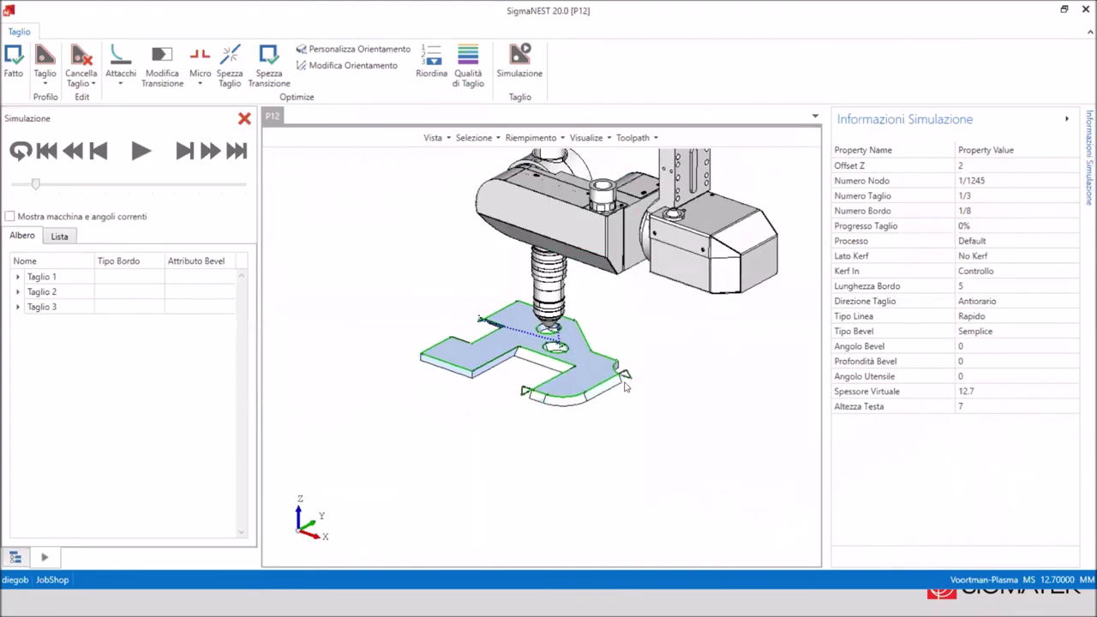
{"action": "scroll", "coordinate": [603, 424], "scroll_direction": "down", "scroll_amount": 2}
{"action": "scroll", "coordinate": [593, 344], "scroll_direction": "up", "scroll_amount": 1}
{"action": "scroll", "coordinate": [589, 360], "scroll_direction": "up", "scroll_amount": 1}
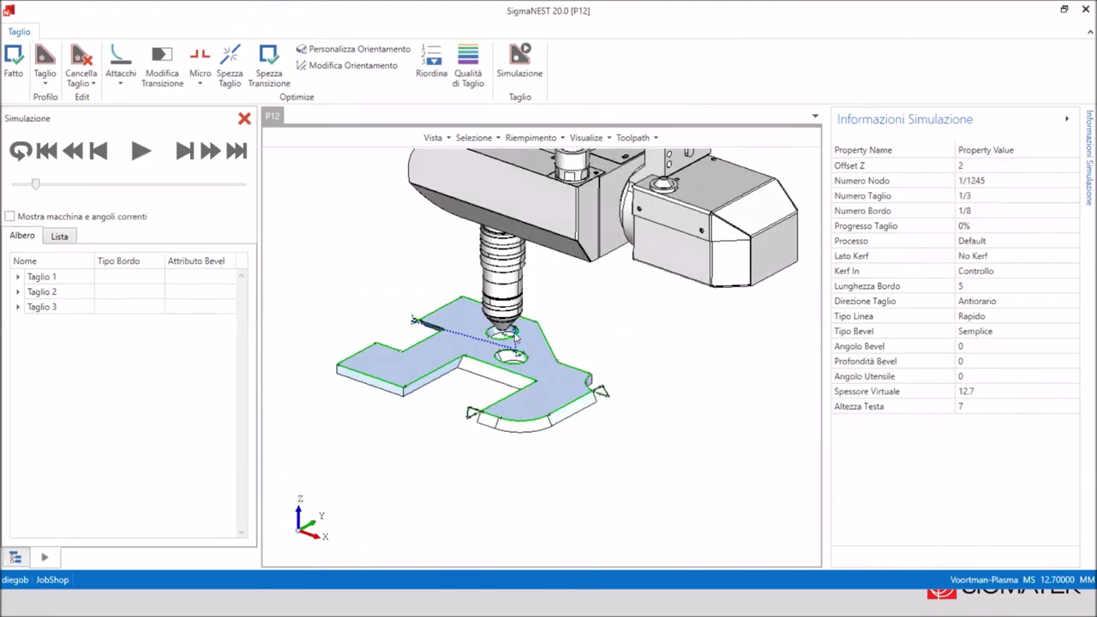
{"action": "scroll", "coordinate": [533, 409], "scroll_direction": "up", "scroll_amount": 1}
{"action": "scroll", "coordinate": [634, 368], "scroll_direction": "up", "scroll_amount": 1}
{"action": "scroll", "coordinate": [705, 321], "scroll_direction": "up", "scroll_amount": 2}
{"action": "scroll", "coordinate": [726, 306], "scroll_direction": "up", "scroll_amount": 1}
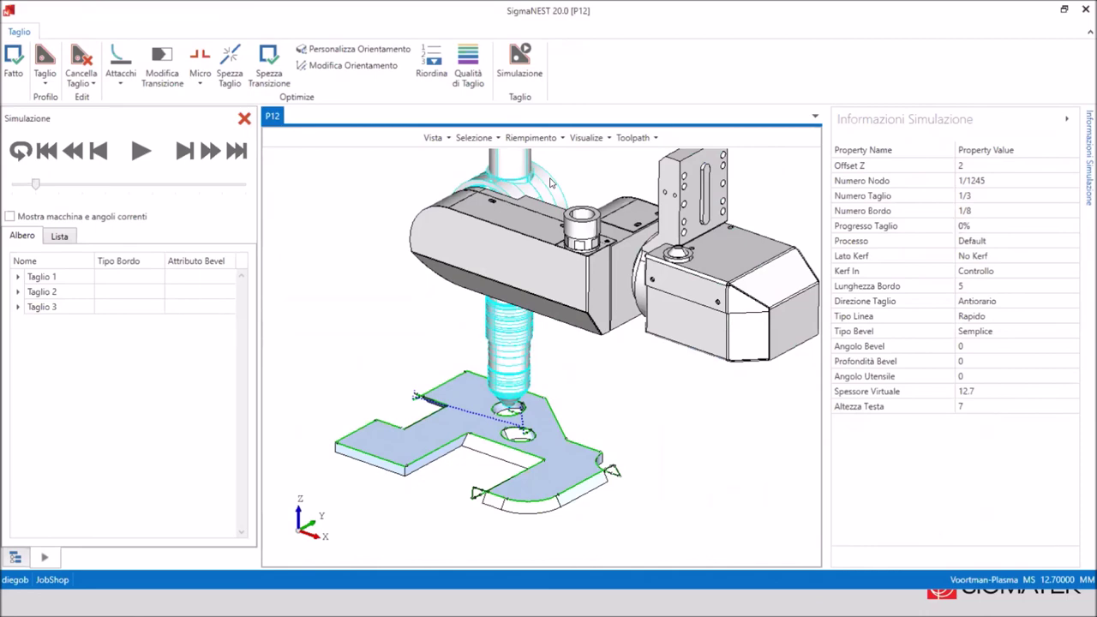
{"action": "scroll", "coordinate": [479, 383], "scroll_direction": "up", "scroll_amount": 1}
{"action": "scroll", "coordinate": [528, 461], "scroll_direction": "up", "scroll_amount": 1}
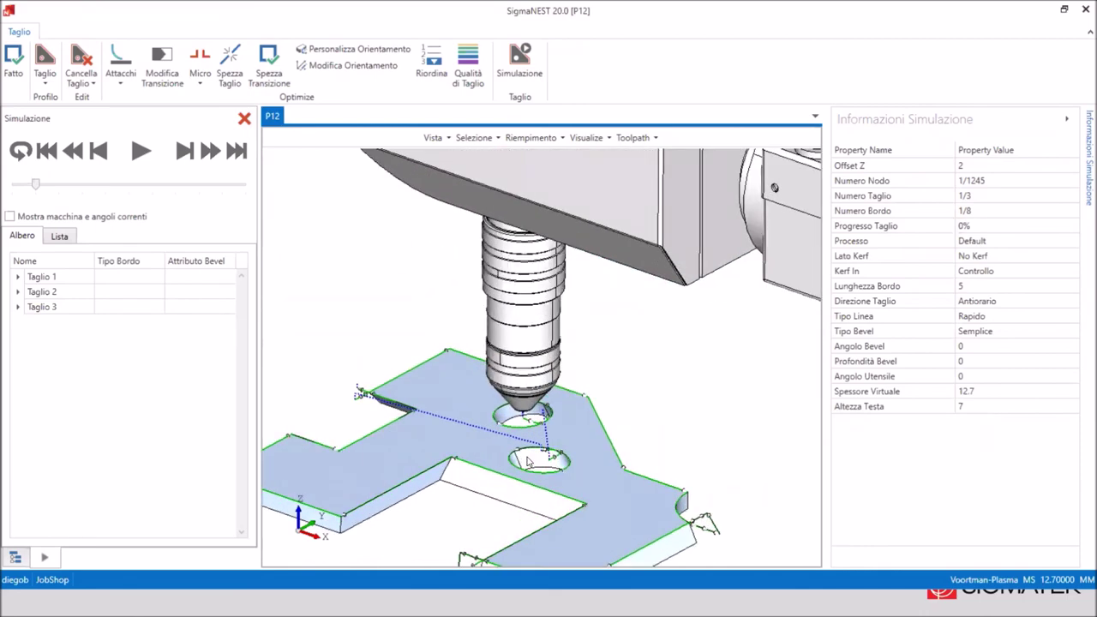
{"action": "scroll", "coordinate": [528, 461], "scroll_direction": "up", "scroll_amount": 1}
{"action": "scroll", "coordinate": [528, 458], "scroll_direction": "up", "scroll_amount": 1}
{"action": "scroll", "coordinate": [529, 456], "scroll_direction": "up", "scroll_amount": 1}
{"action": "scroll", "coordinate": [529, 454], "scroll_direction": "up", "scroll_amount": 1}
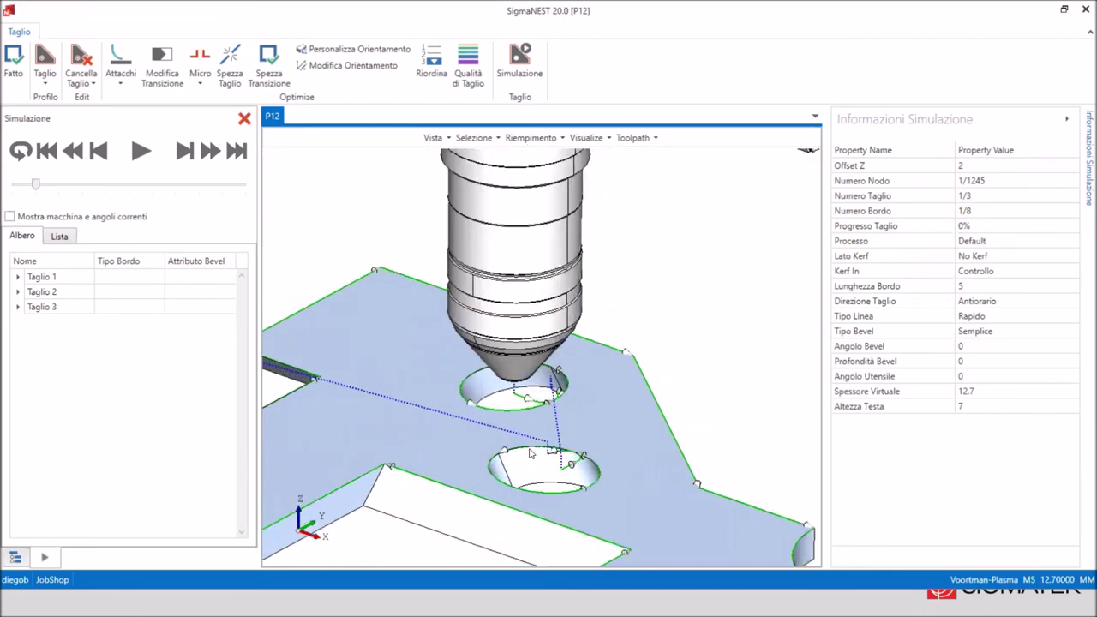
{"action": "scroll", "coordinate": [557, 477], "scroll_direction": "up", "scroll_amount": 1}
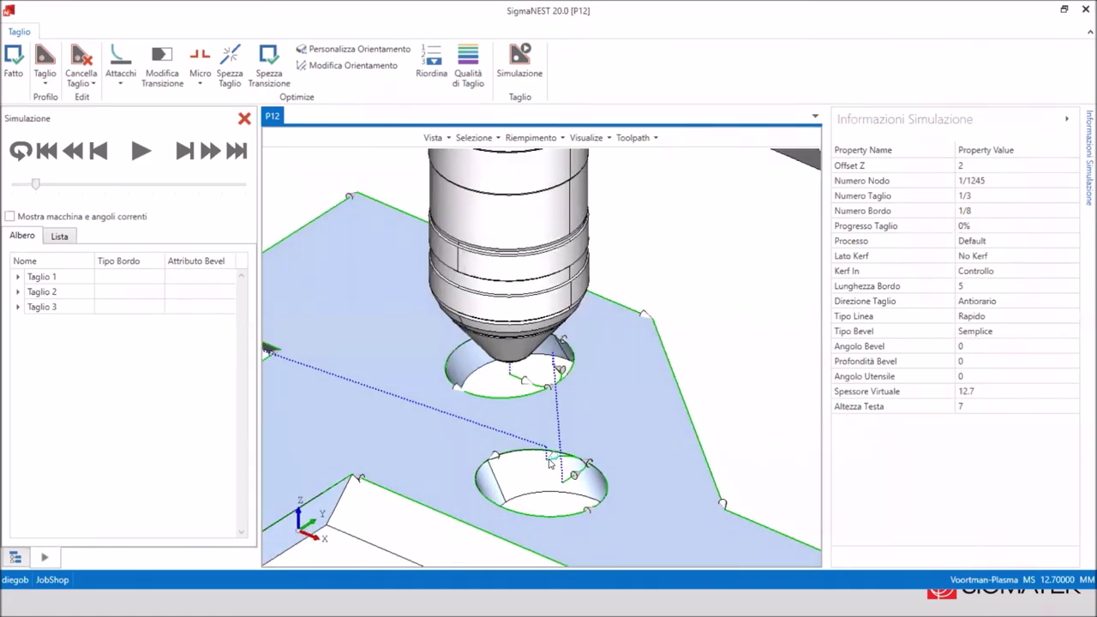
{"action": "scroll", "coordinate": [549, 461], "scroll_direction": "up", "scroll_amount": 1}
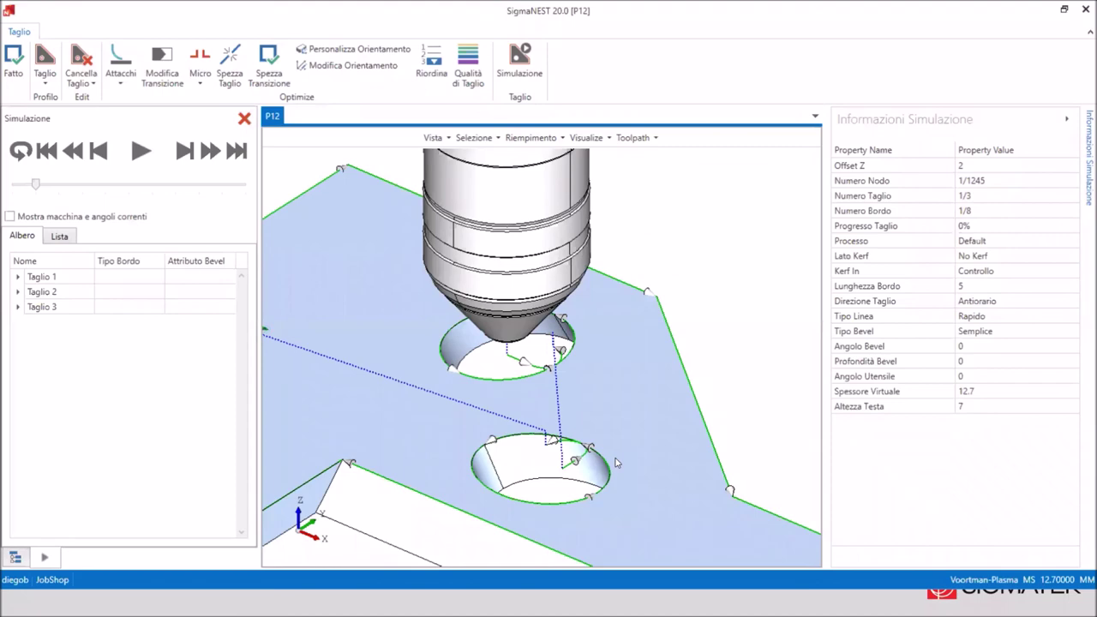
{"action": "left_click", "coordinate": [563, 469]}
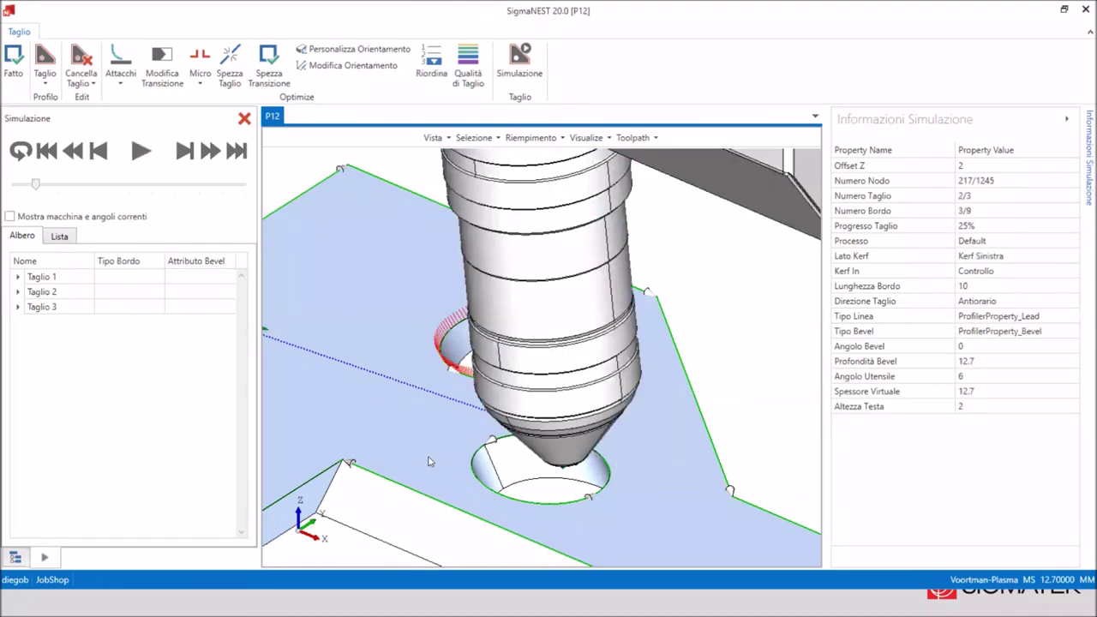
{"action": "scroll", "coordinate": [429, 460], "scroll_direction": "down", "scroll_amount": 2}
{"action": "scroll", "coordinate": [313, 336], "scroll_direction": "down", "scroll_amount": 2}
{"action": "left_click", "coordinate": [141, 150]}
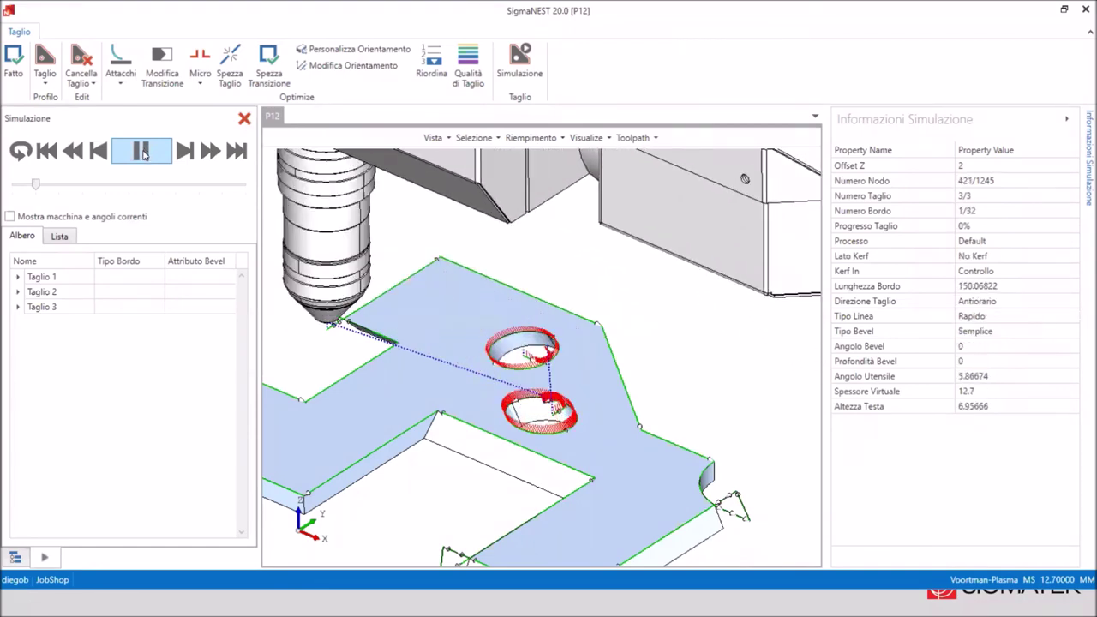
{"action": "left_click", "coordinate": [144, 154]}
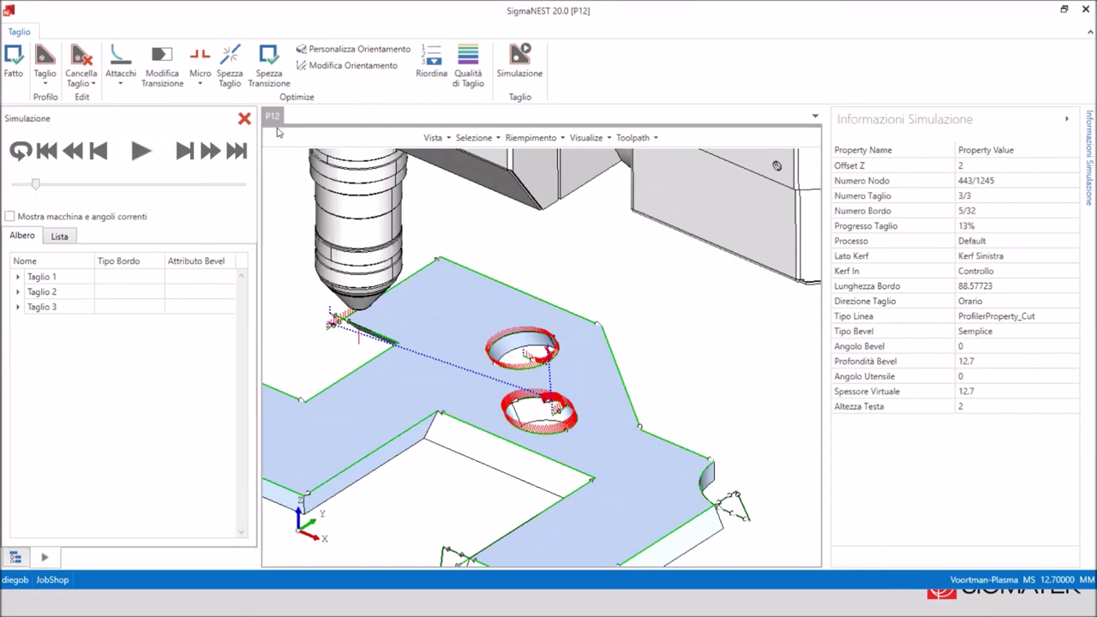
{"action": "left_click", "coordinate": [245, 119]}
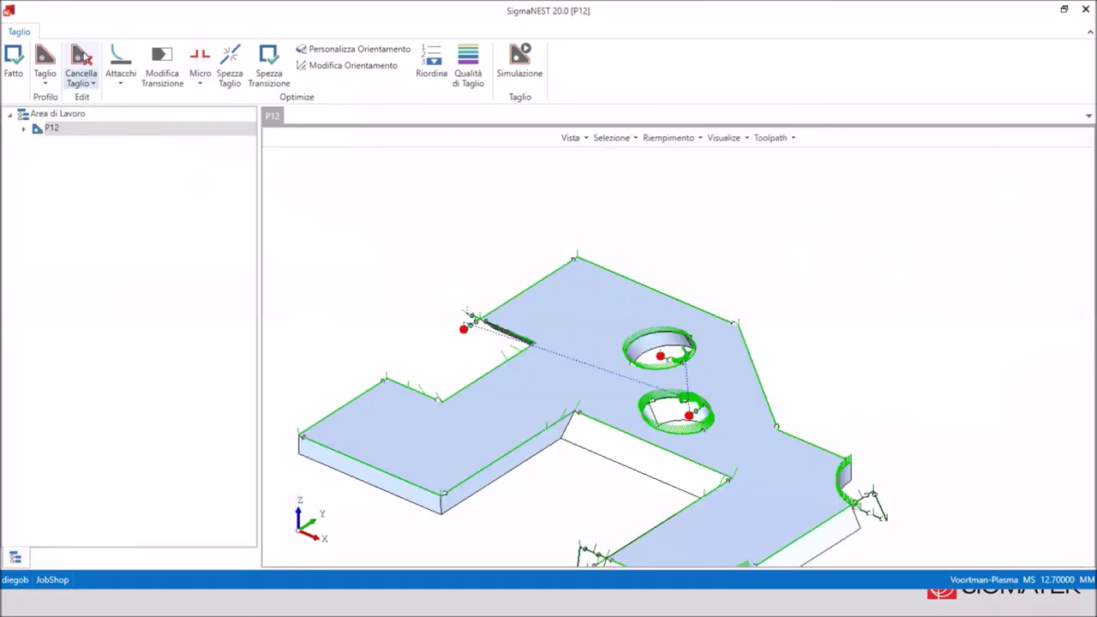
Delete P12's cut paths, regenerate them with Insegui Profilo orientation, and reopen the simulation.
{"action": "left_click", "coordinate": [83, 56]}
{"action": "key", "text": "Escape"}
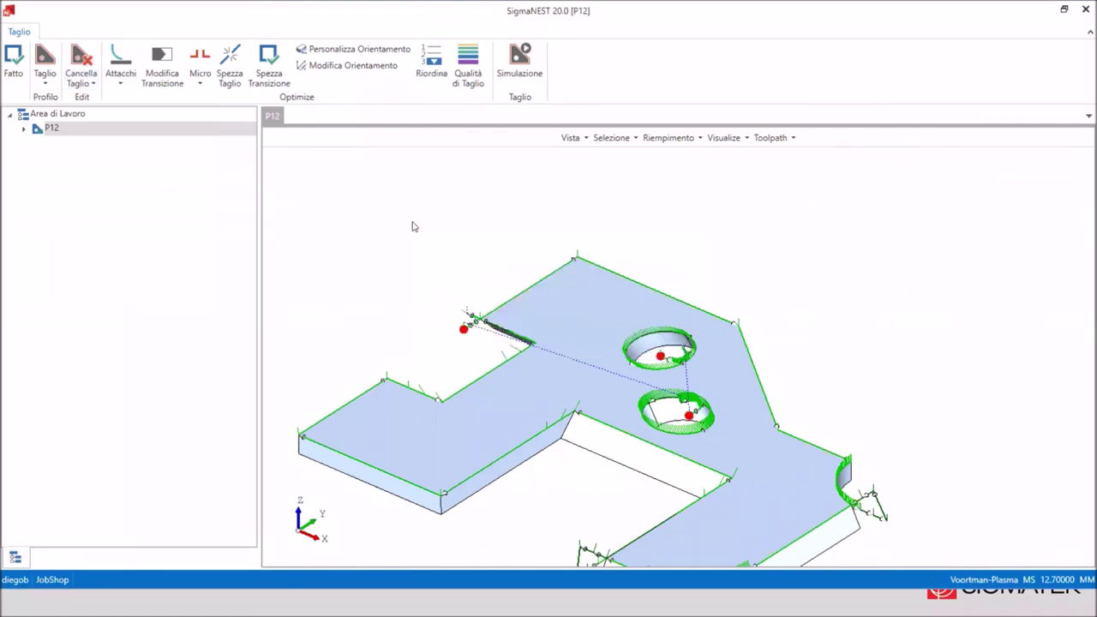
{"action": "left_click", "coordinate": [47, 56]}
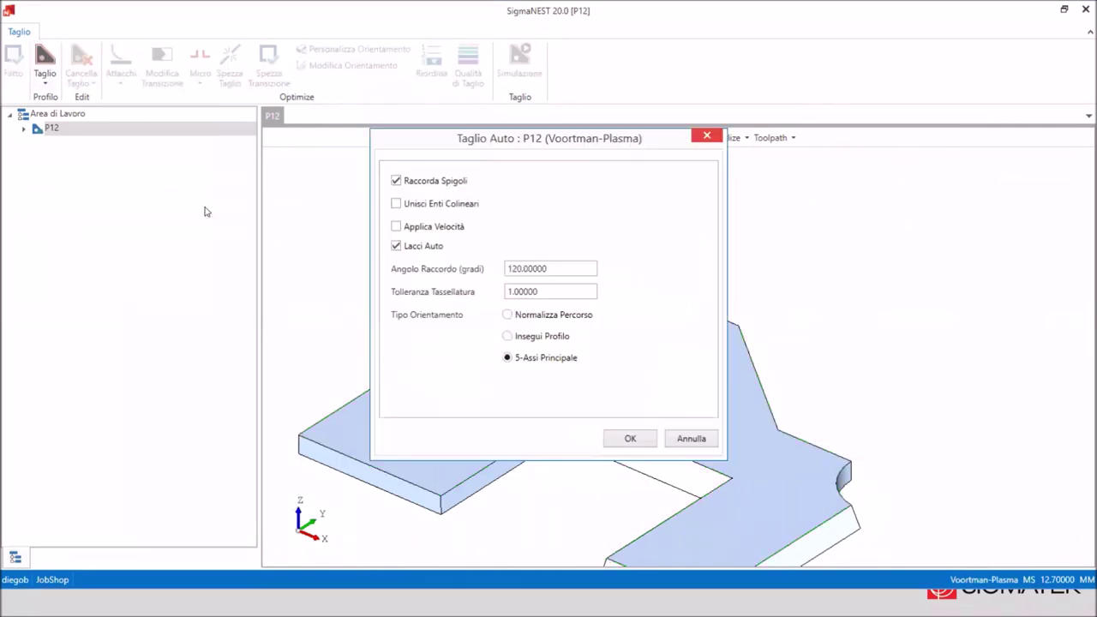
{"action": "left_click", "coordinate": [536, 339]}
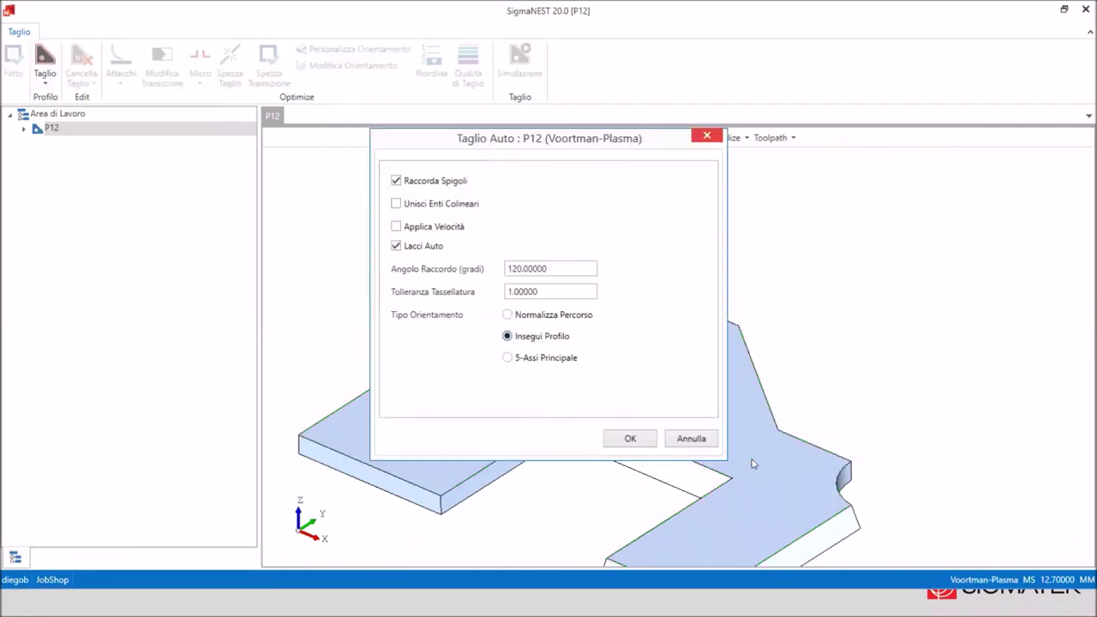
{"action": "left_click", "coordinate": [651, 444]}
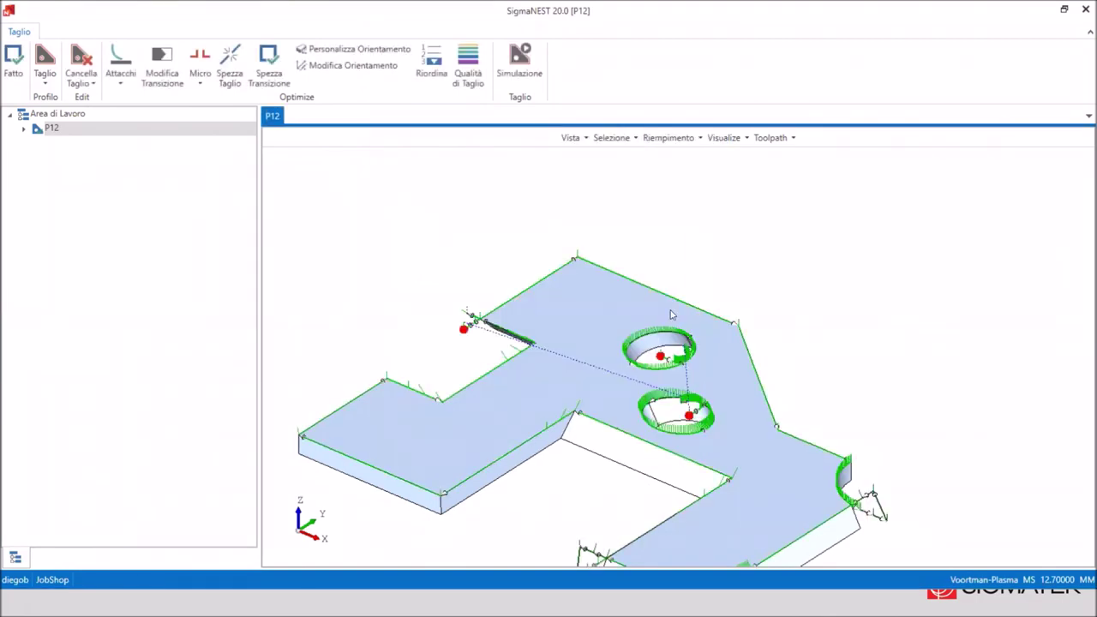
{"action": "left_click", "coordinate": [514, 68]}
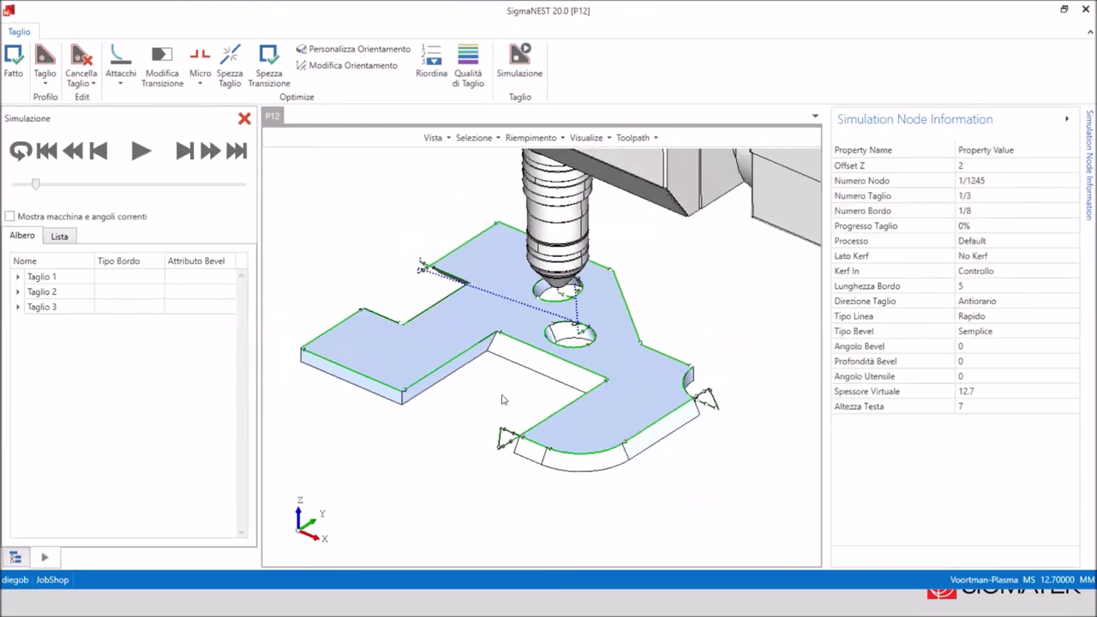
Play the simulation of P12's regenerated paths to watch the torch tilt along the hole.
{"action": "left_click", "coordinate": [130, 152]}
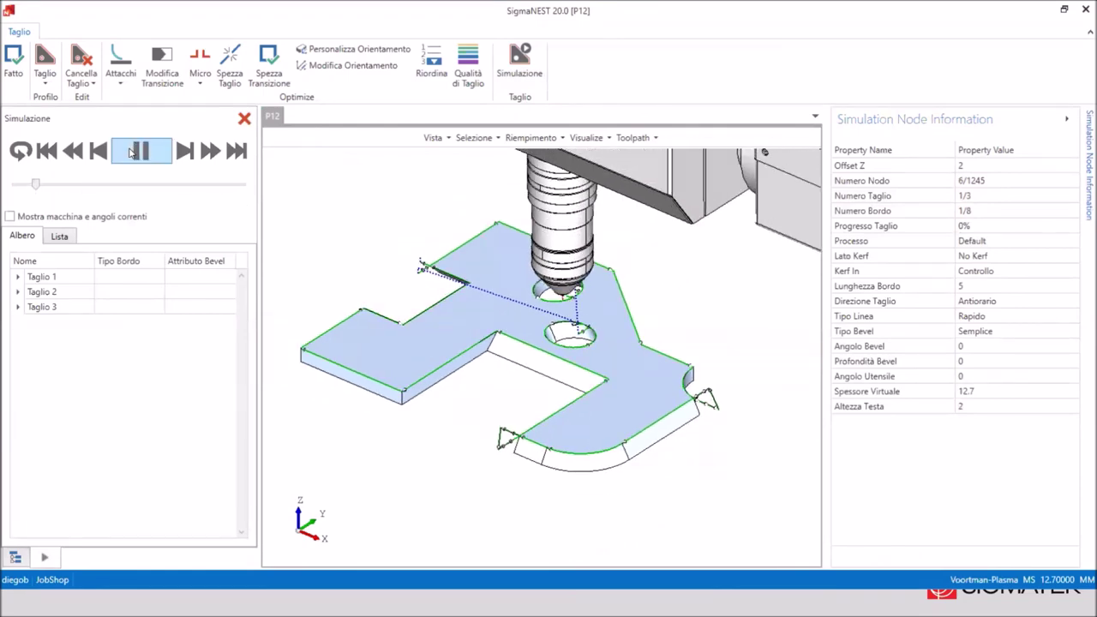
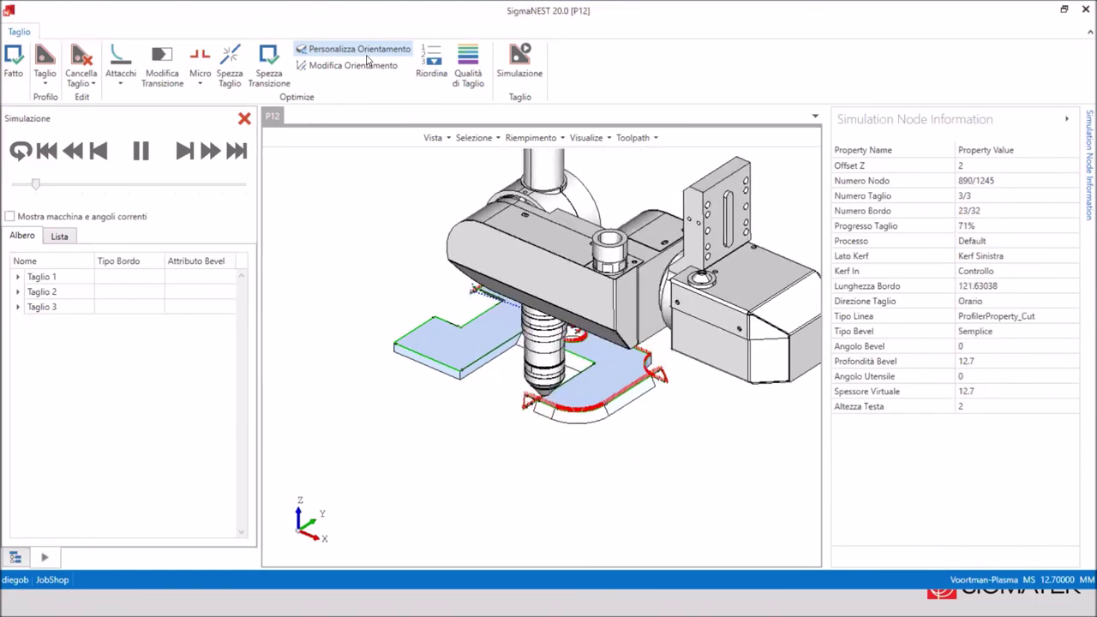
Pause and close the running P12 cut simulation, then finish editing P12's cuts.
{"action": "left_click", "coordinate": [141, 150]}
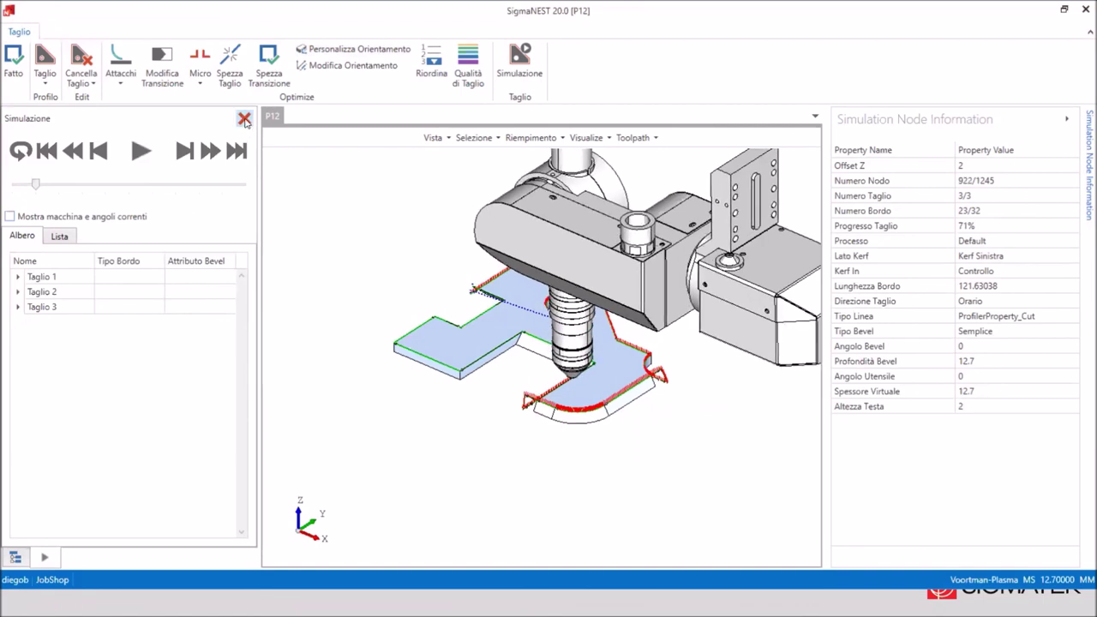
{"action": "left_click", "coordinate": [244, 120]}
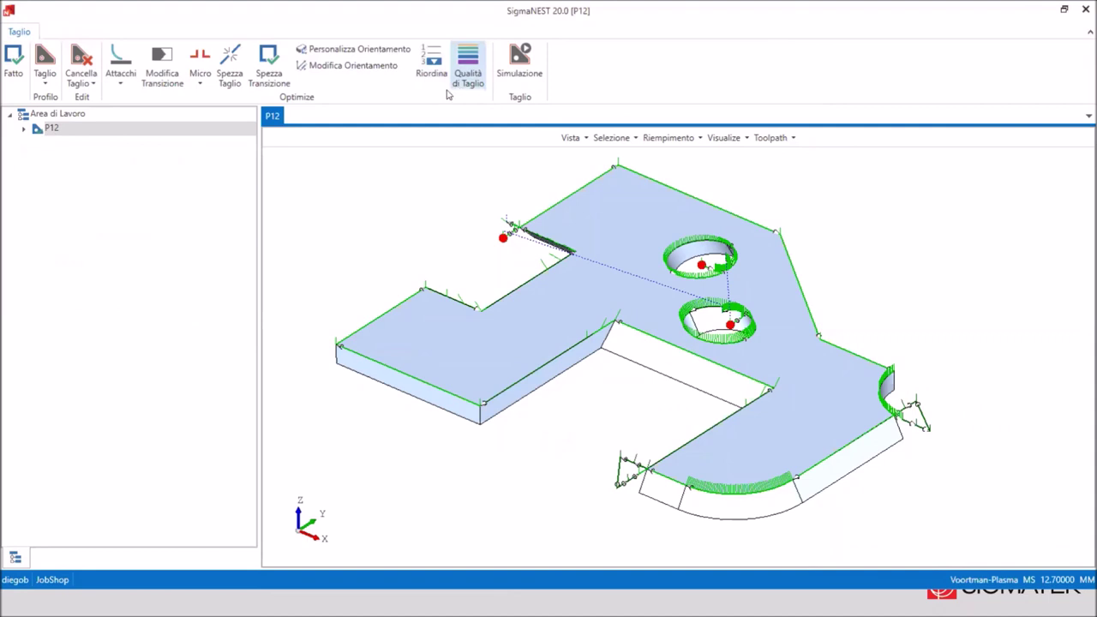
{"action": "left_click", "coordinate": [22, 65]}
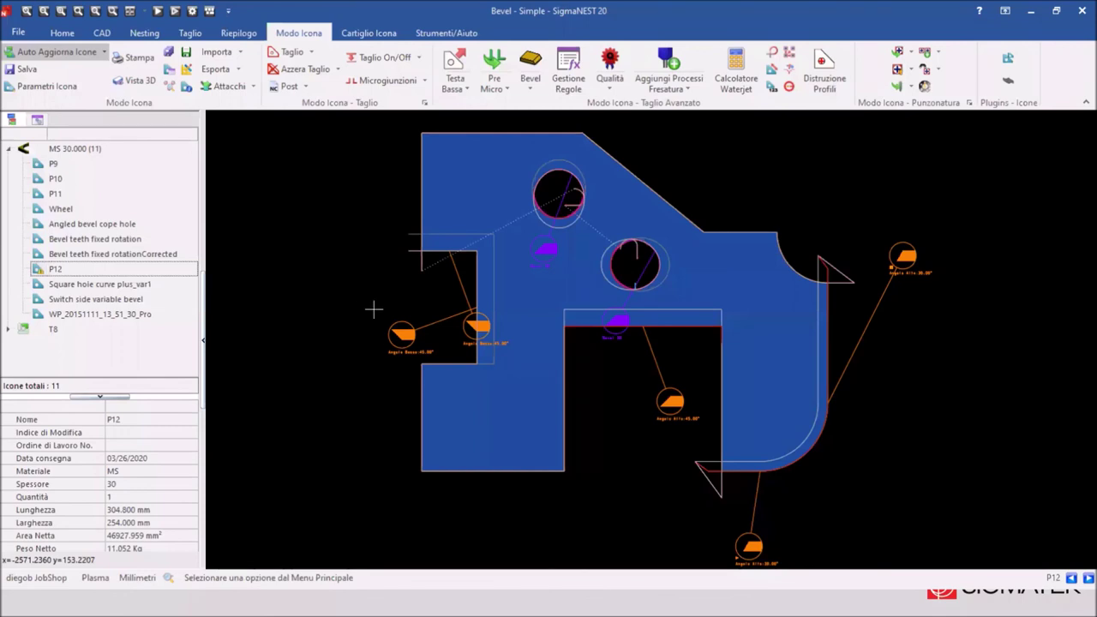
Switch to the nest of sheet T8 and start its 2D cut simulation.
{"action": "left_click", "coordinate": [143, 33]}
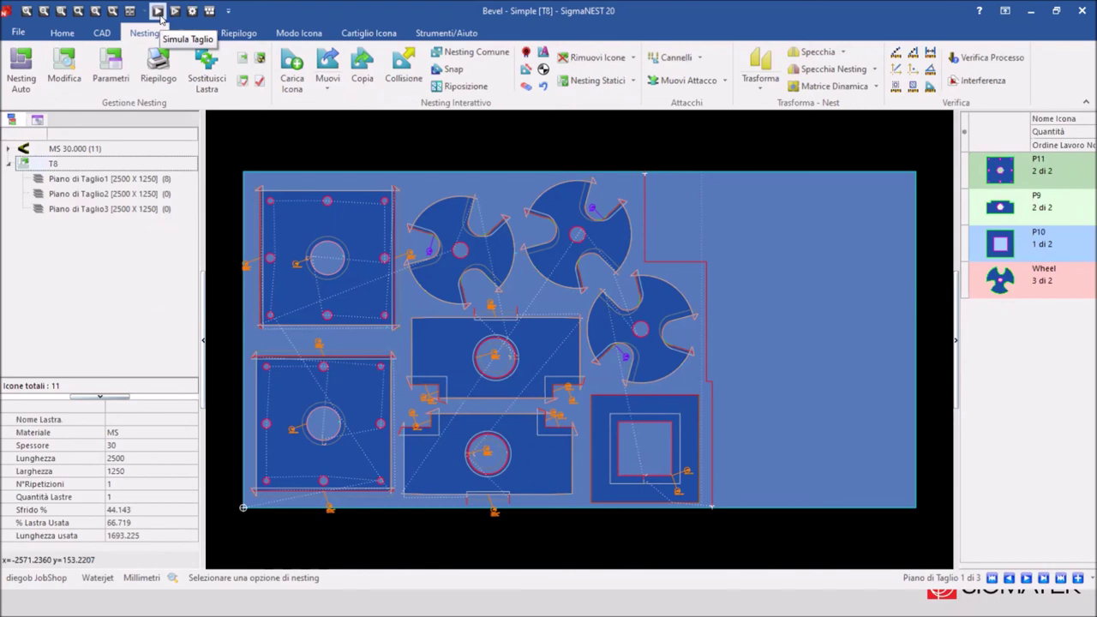
{"action": "left_click", "coordinate": [158, 12]}
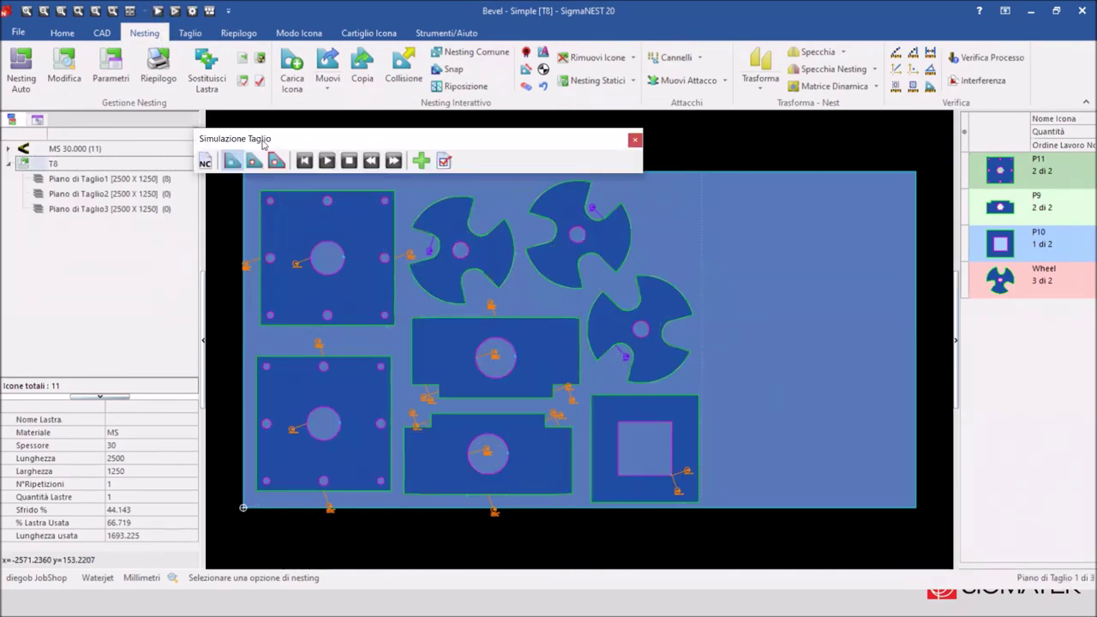
Close the 2D cut simulation and open T8's 3D cutting-head simulation in Isometric view.
{"action": "left_click_drag", "start_coordinate": [262, 144], "coordinate": [331, 136]}
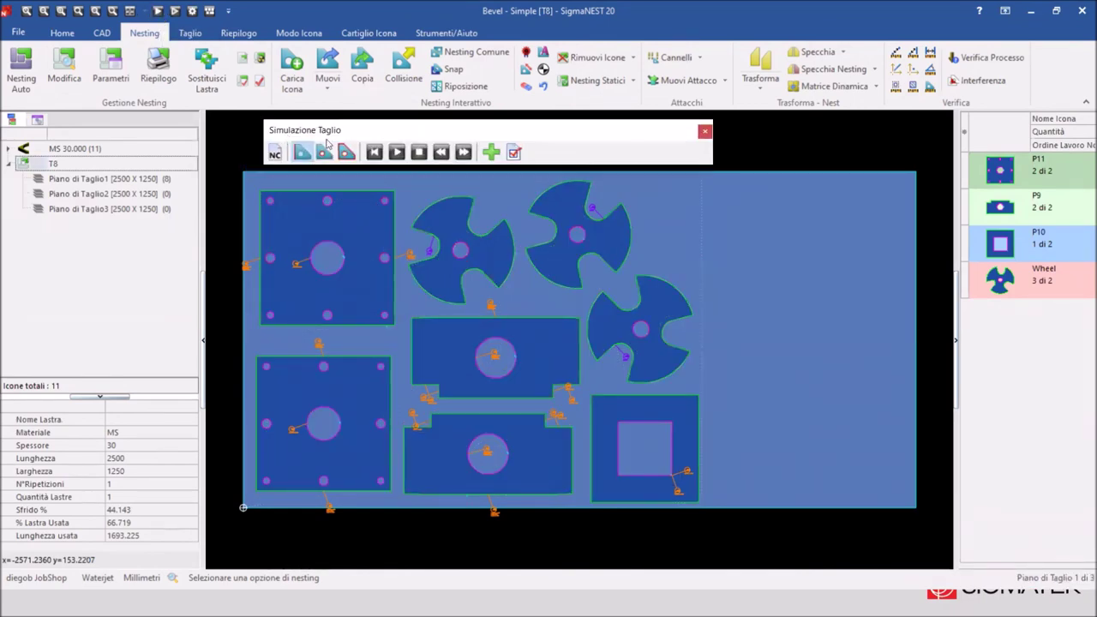
{"action": "left_click", "coordinate": [703, 133]}
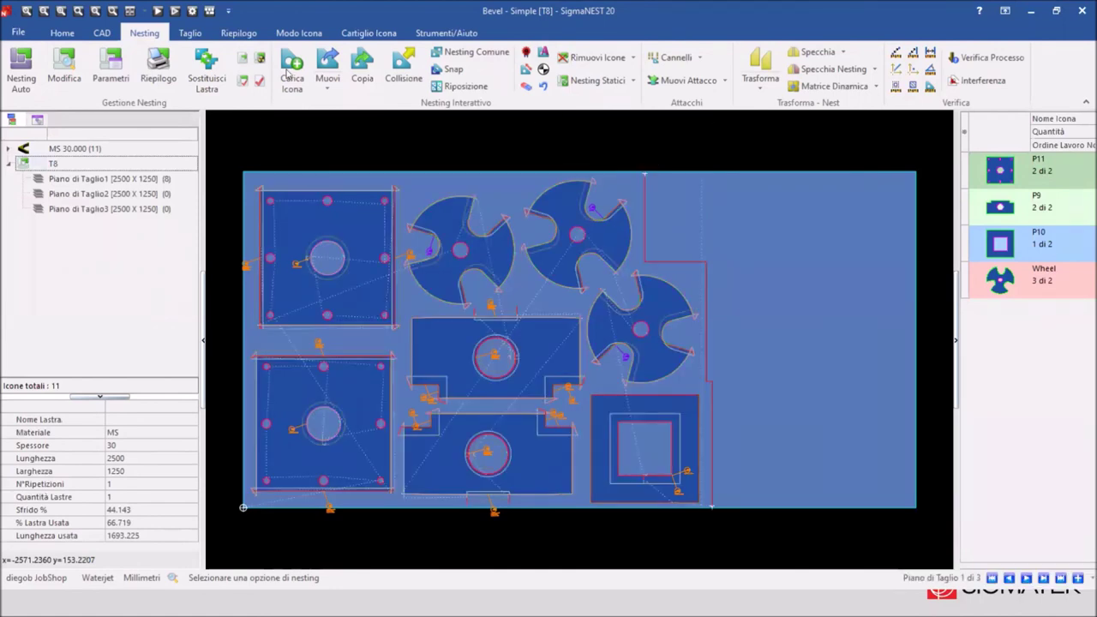
{"action": "left_click", "coordinate": [176, 12]}
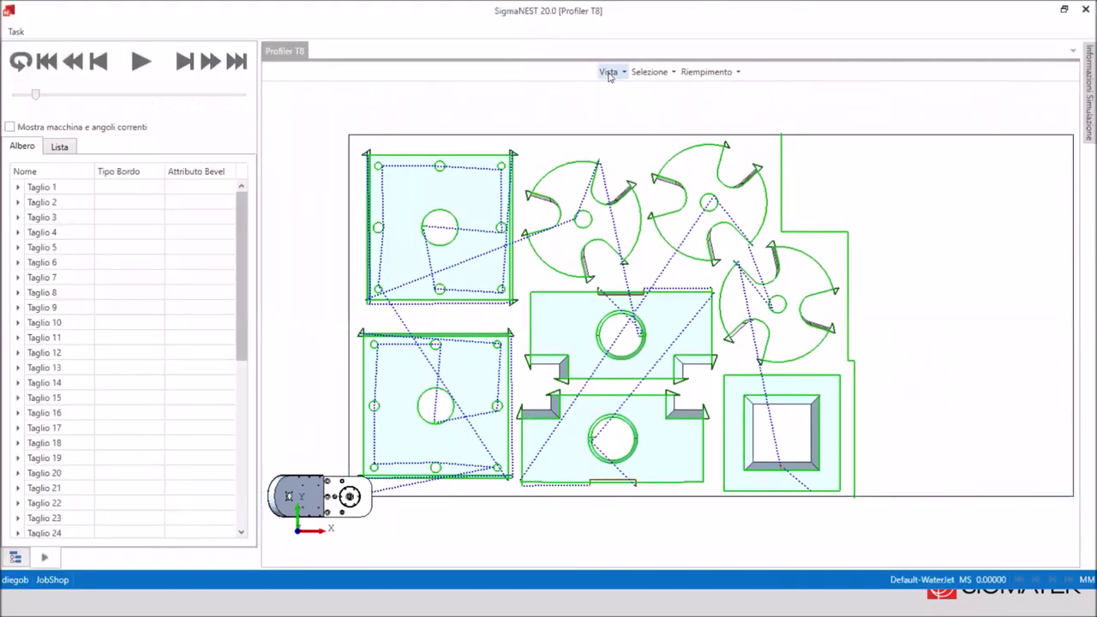
{"action": "left_click", "coordinate": [609, 73]}
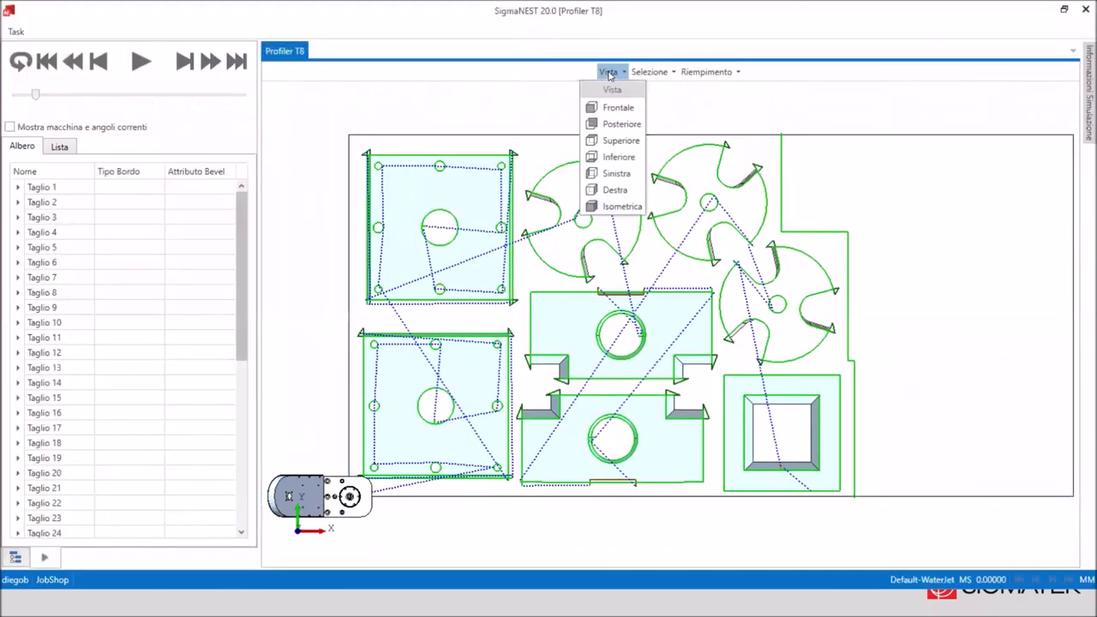
{"action": "left_click", "coordinate": [622, 207]}
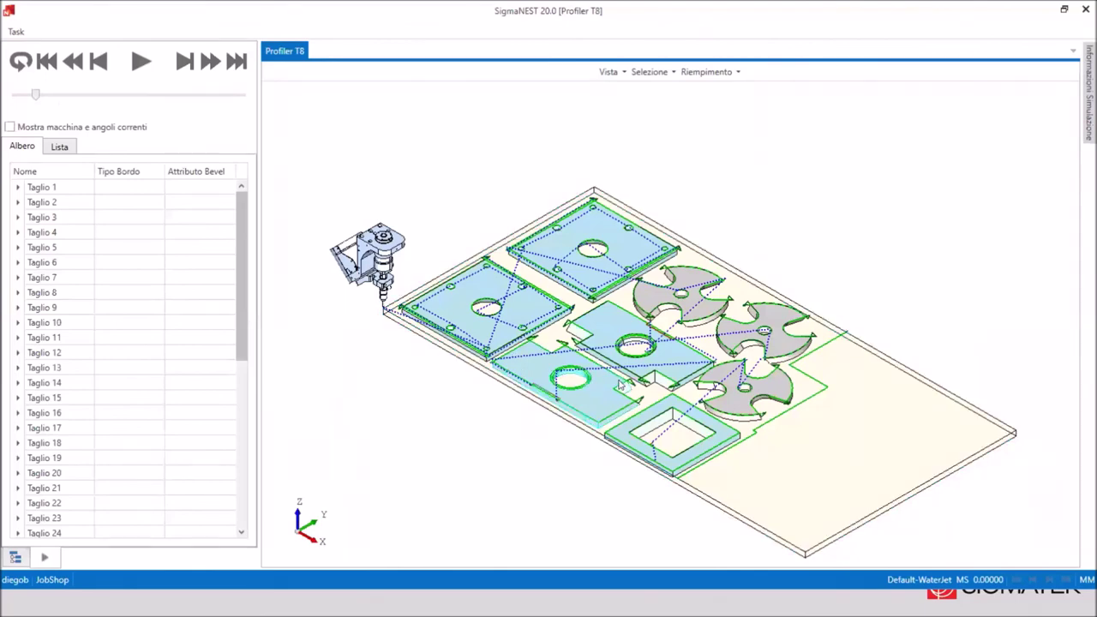
Play the 3D cutting-head simulation and advance it to the end.
{"action": "scroll", "coordinate": [654, 472], "scroll_direction": "up", "scroll_amount": 1}
{"action": "left_click", "coordinate": [140, 61]}
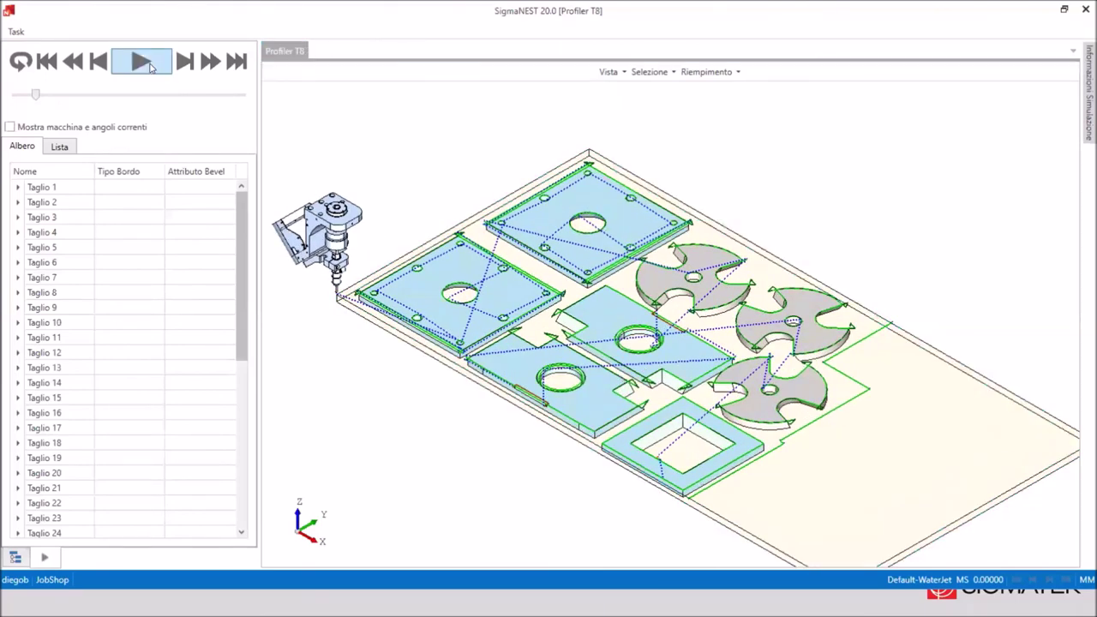
{"action": "left_click_drag", "start_coordinate": [35, 95], "coordinate": [251, 103]}
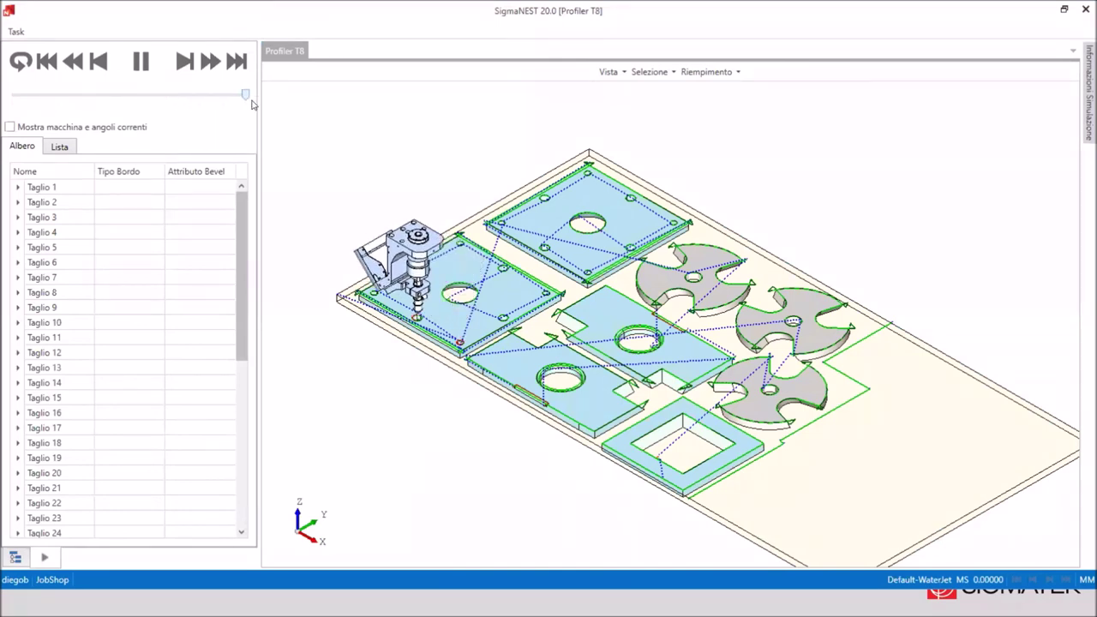